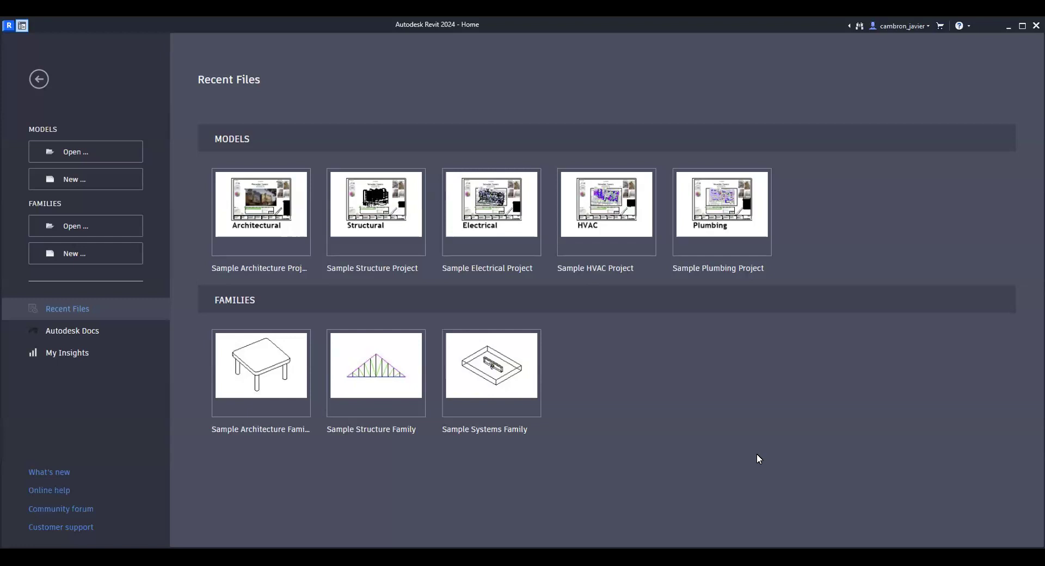
- Start a new family and enlarge the template selection dialog
key(alt+Tab)
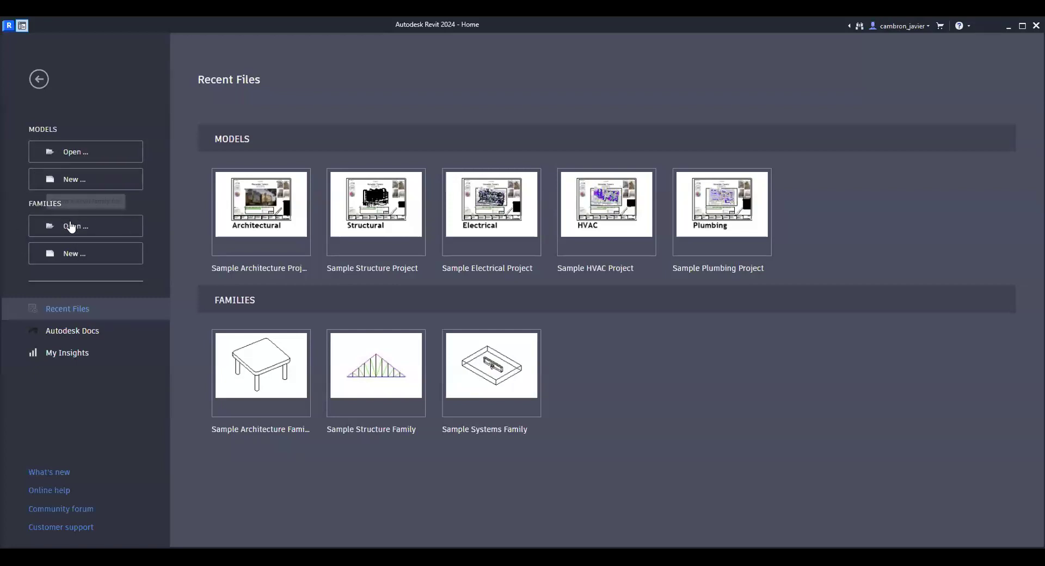
click(73, 255)
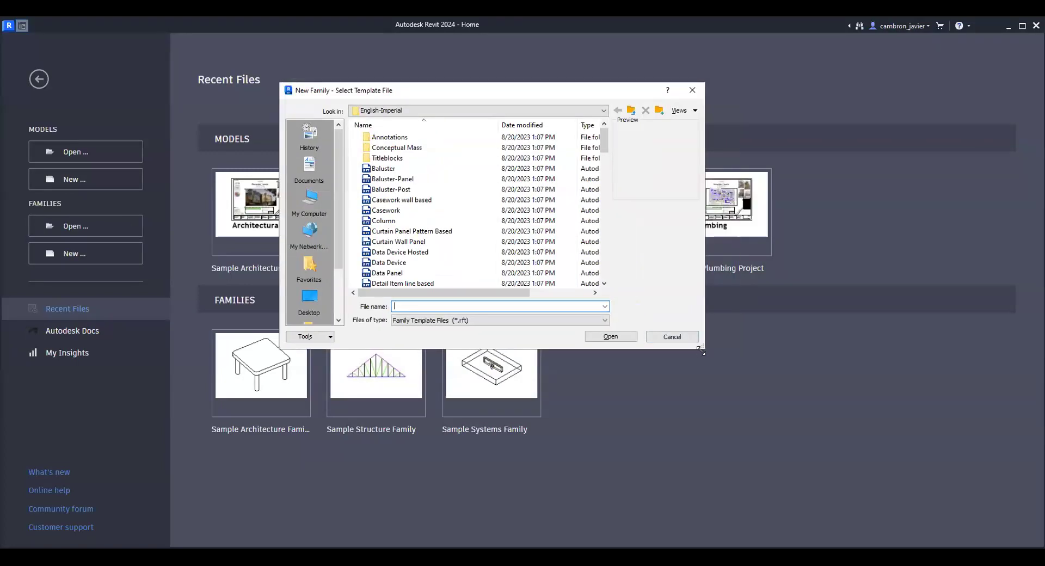
drag(701, 350, 761, 427)
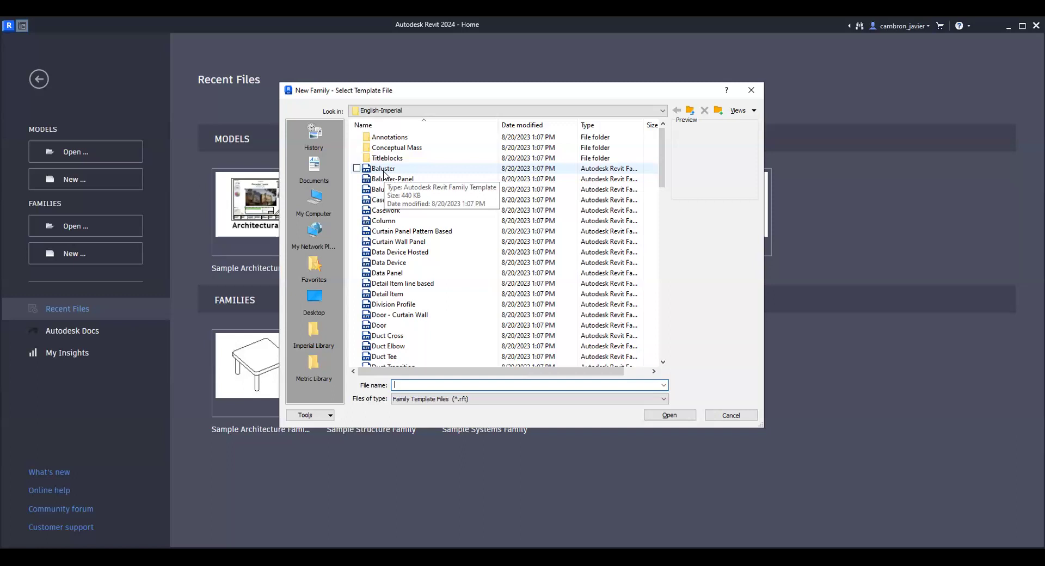
- Look through the English-Imperial family templates, including the Generic Model and lighting fixture templates
scroll(387, 196, down, 6)
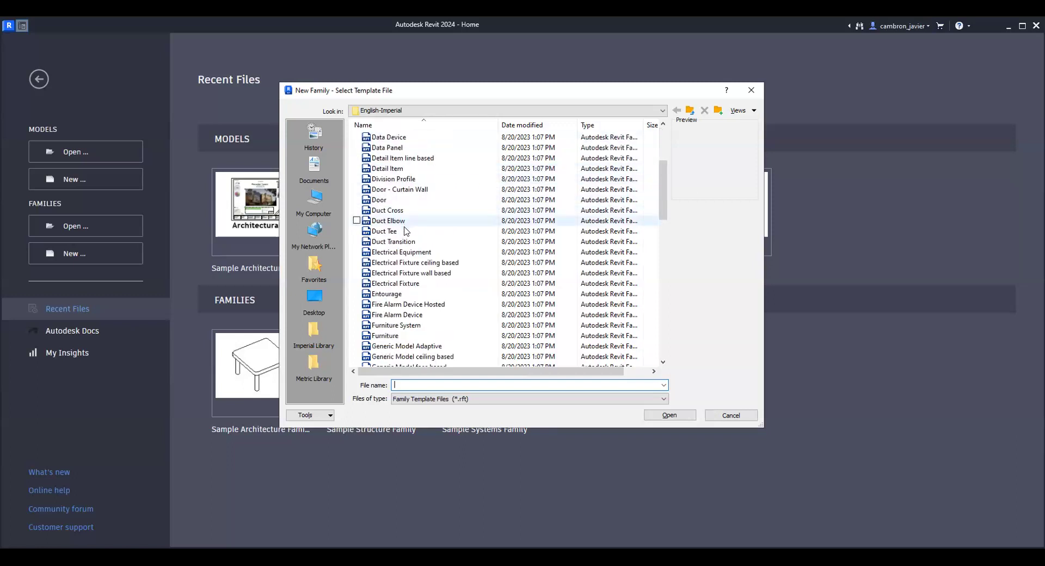
scroll(395, 248, down, 3)
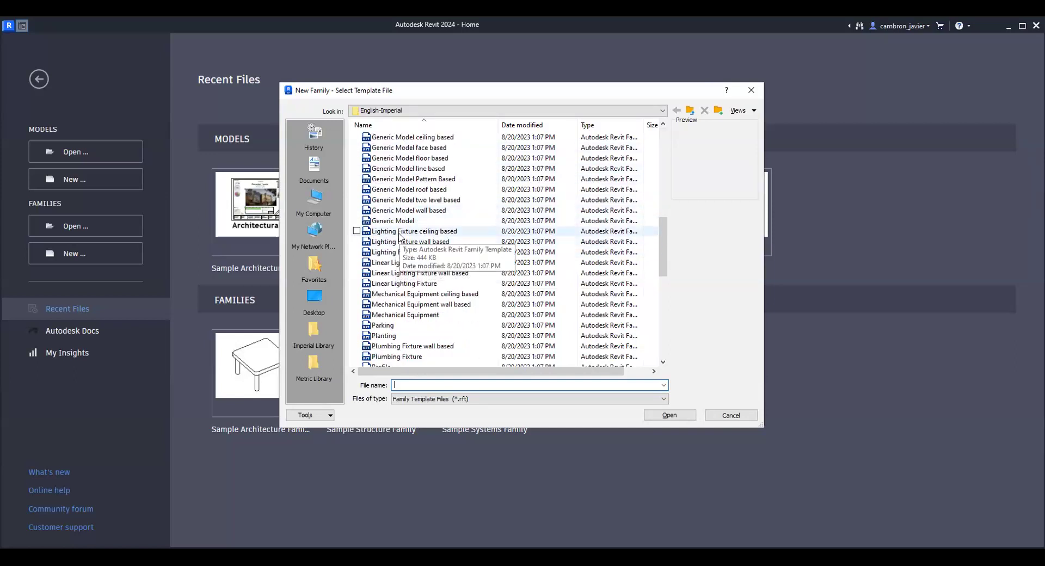
click(400, 232)
click(402, 220)
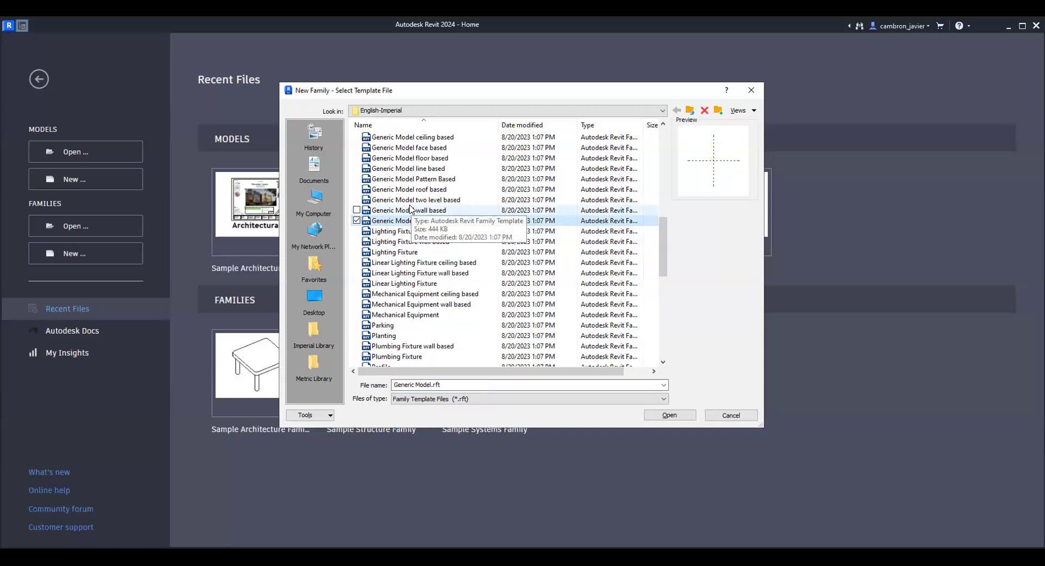
scroll(410, 209, up, 2)
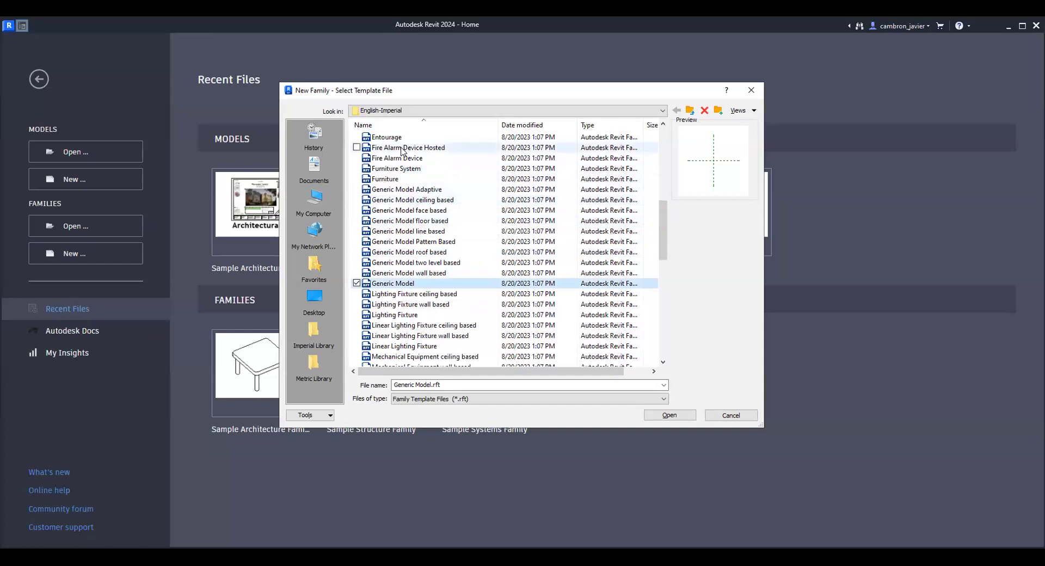
scroll(405, 229, down, 8)
scroll(409, 243, down, 3)
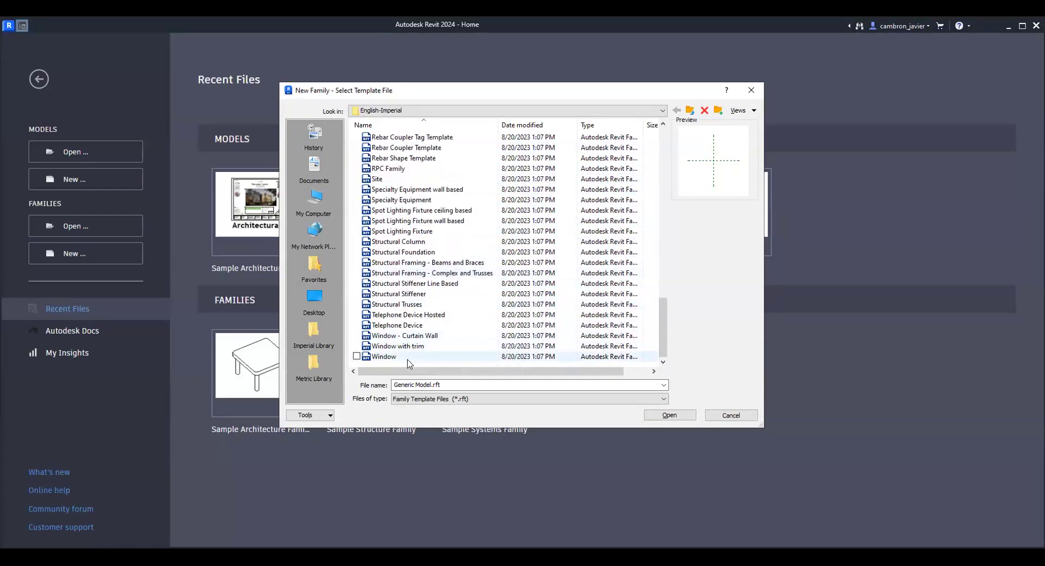
scroll(407, 342, up, 7)
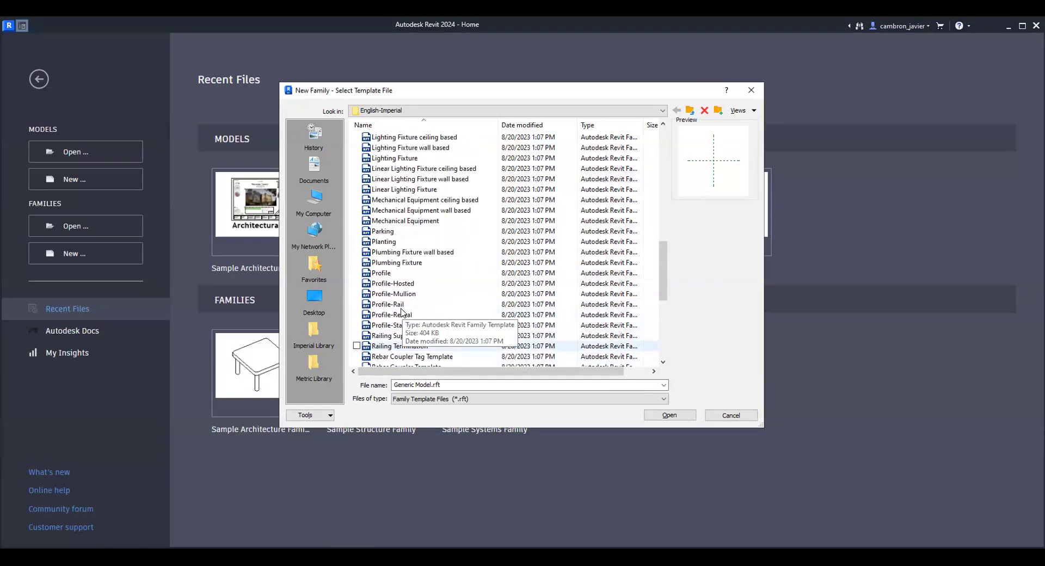
scroll(403, 312, up, 5)
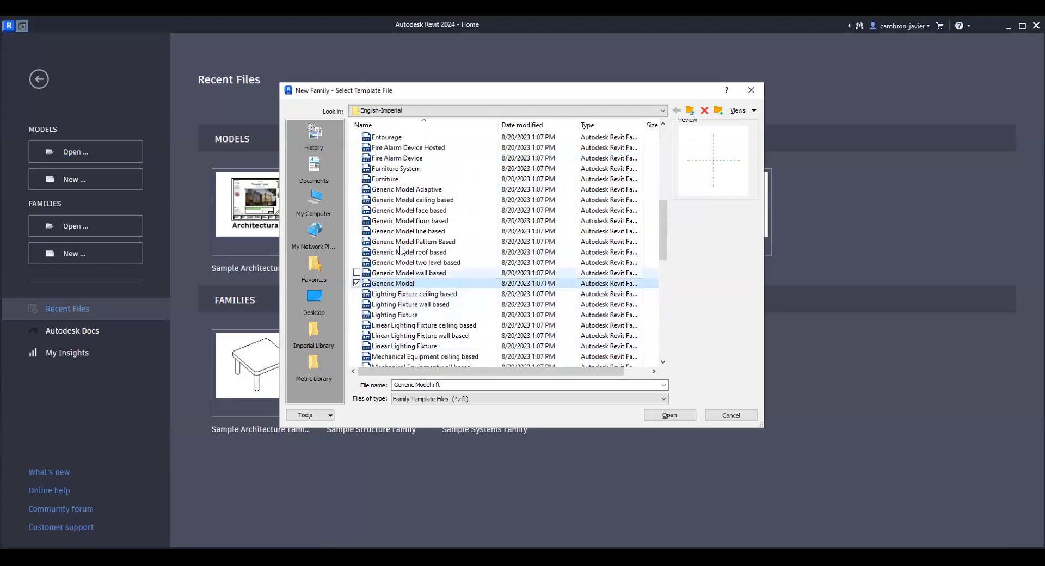
- Create the new family from the Furniture template
click(397, 180)
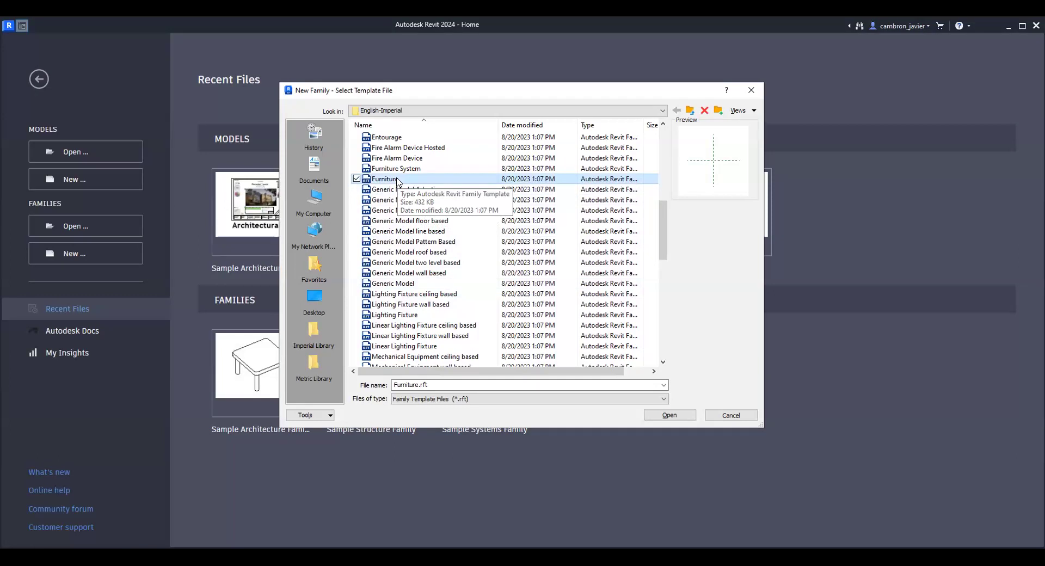
click(685, 416)
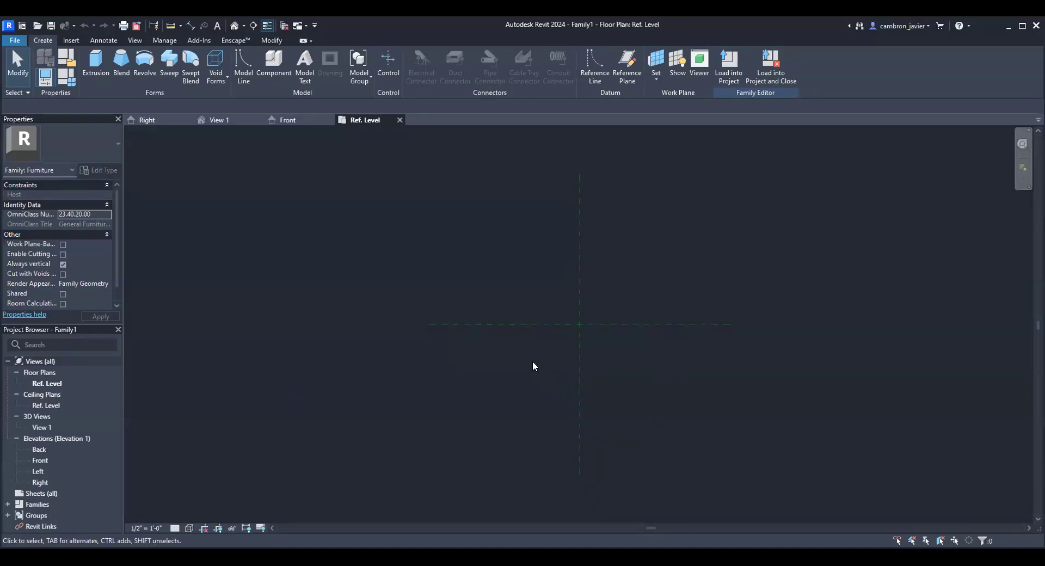
- Save the family to the Desktop under the file name Table
click(15, 42)
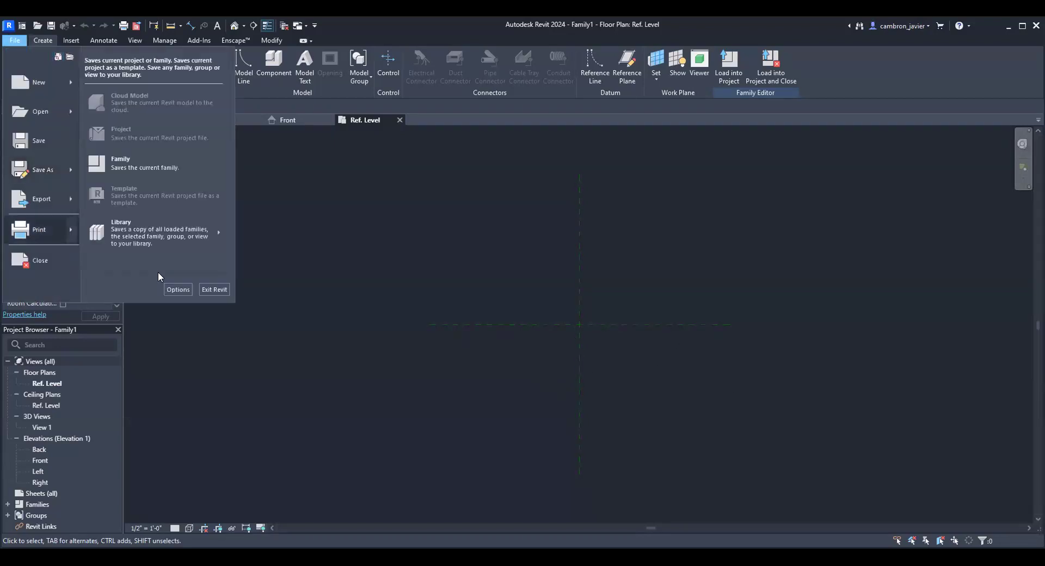
mouse_move(44, 169)
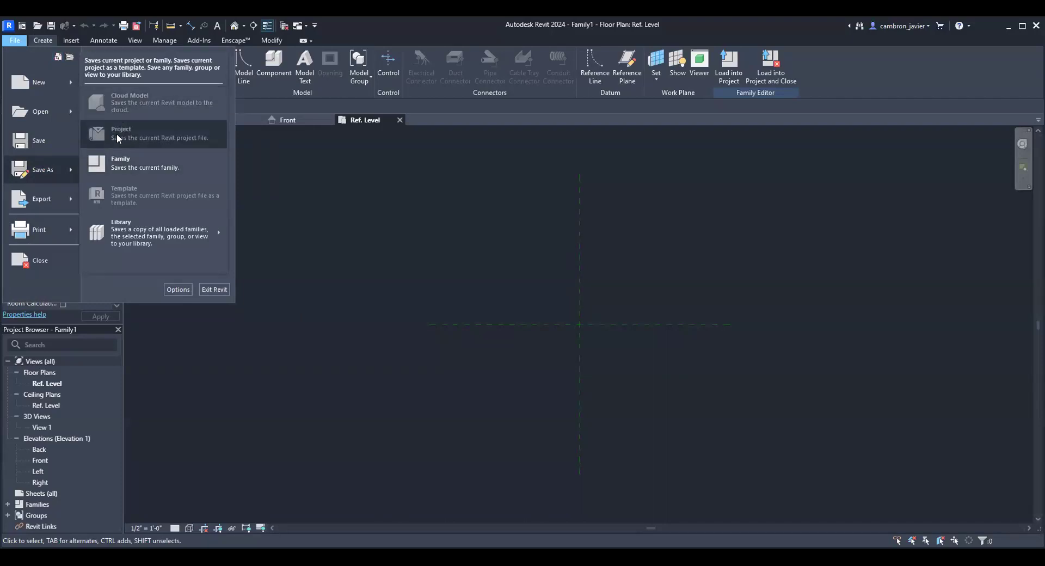
click(125, 167)
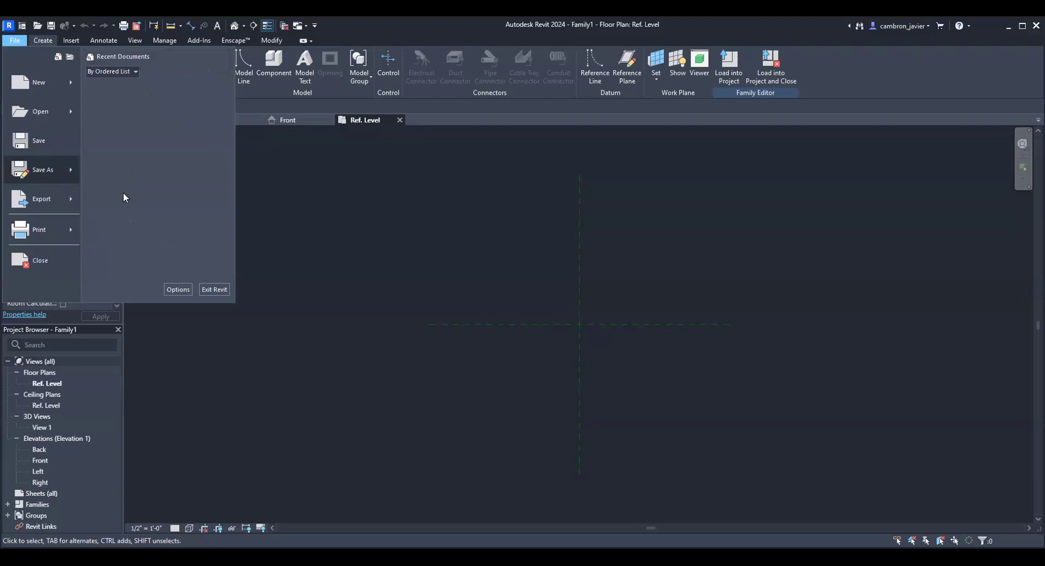
click(433, 359)
double_click(546, 367)
text(Table)
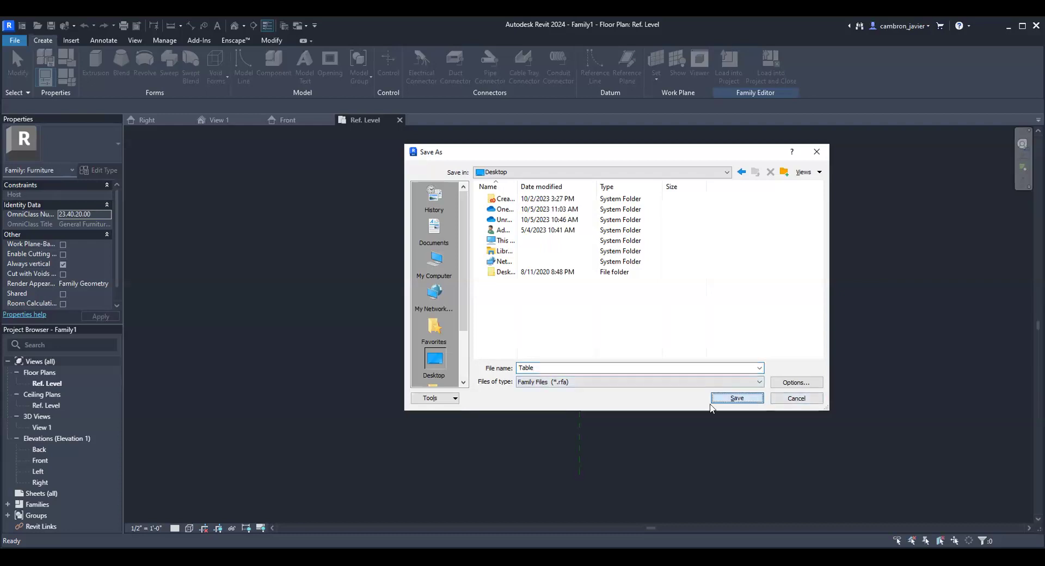
click(736, 398)
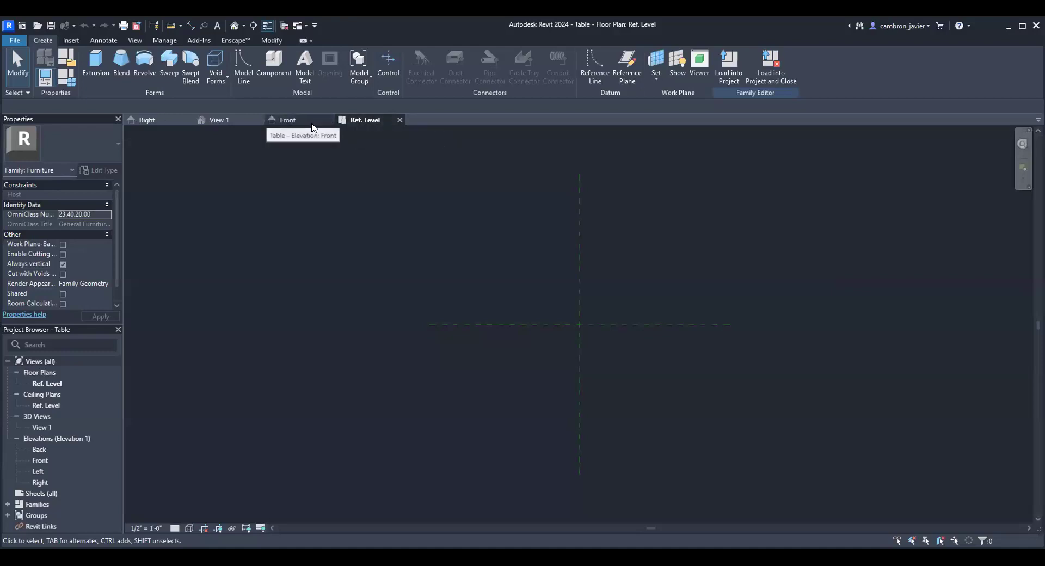
- Tile the Ref. Level, View 1, Front and Right views and make the Ref. Level plan active
key(t)
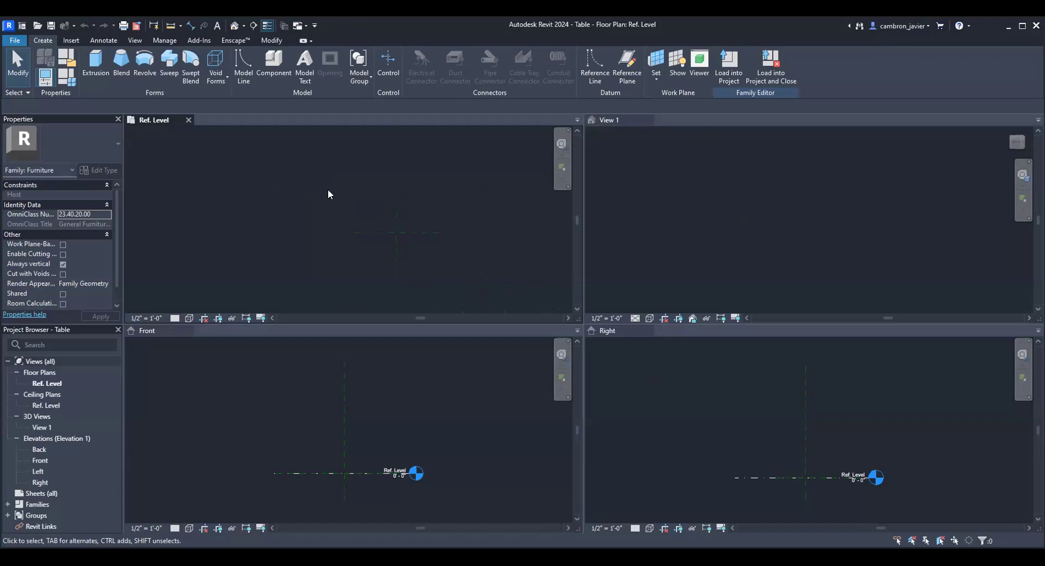
click(398, 192)
click(449, 185)
middle_drag(434, 196, 376, 171)
scroll(386, 424, down, 1)
scroll(385, 424, up, 1)
click(772, 419)
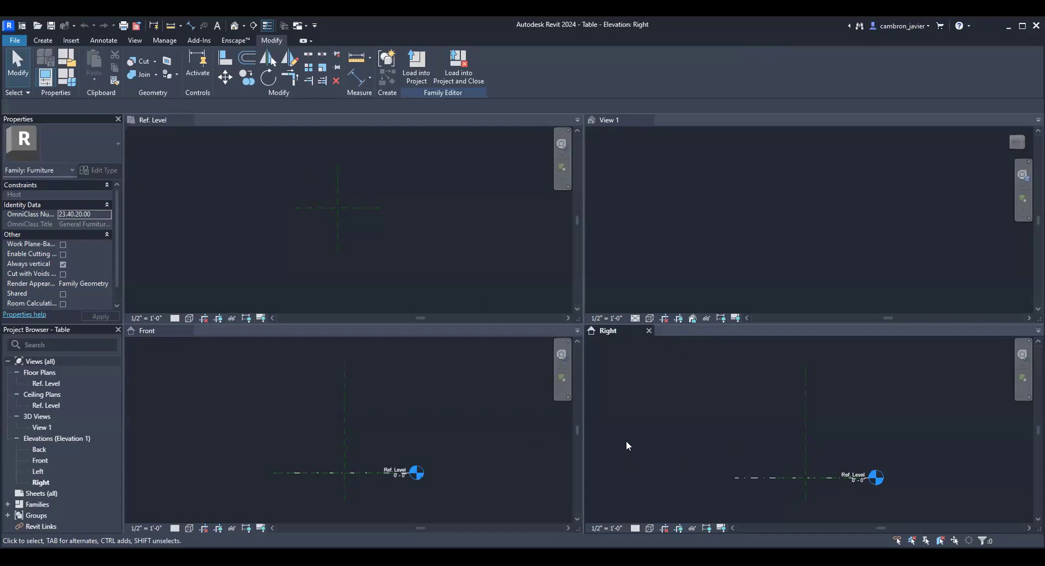
click(802, 231)
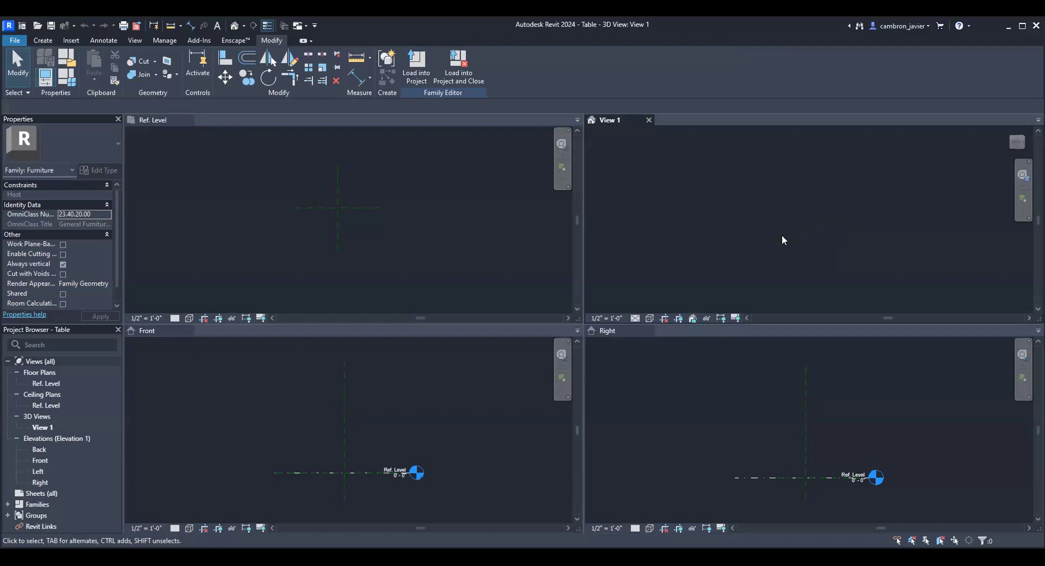
click(426, 259)
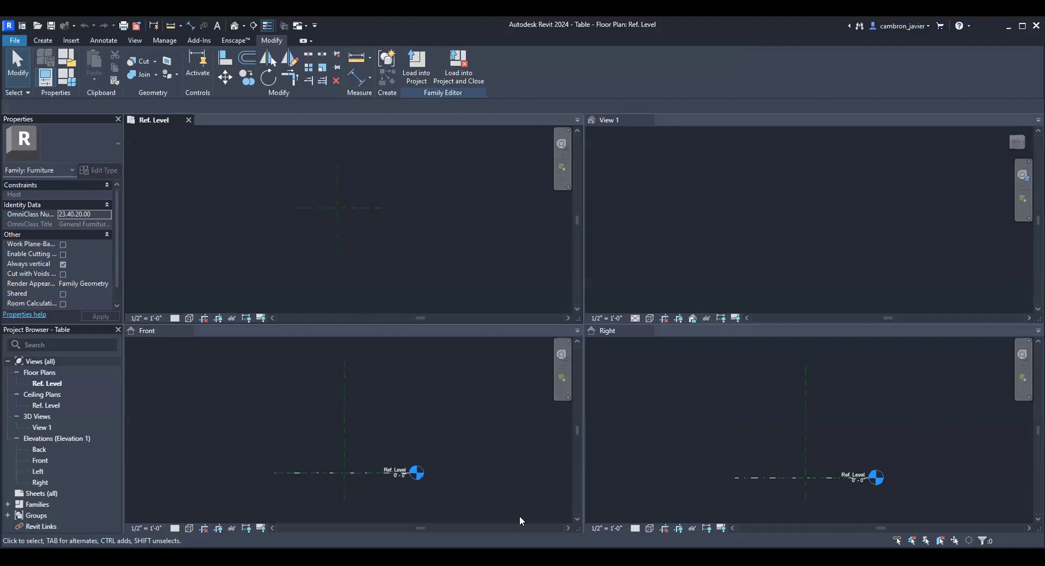
scroll(746, 432, down, 1)
scroll(822, 479, up, 2)
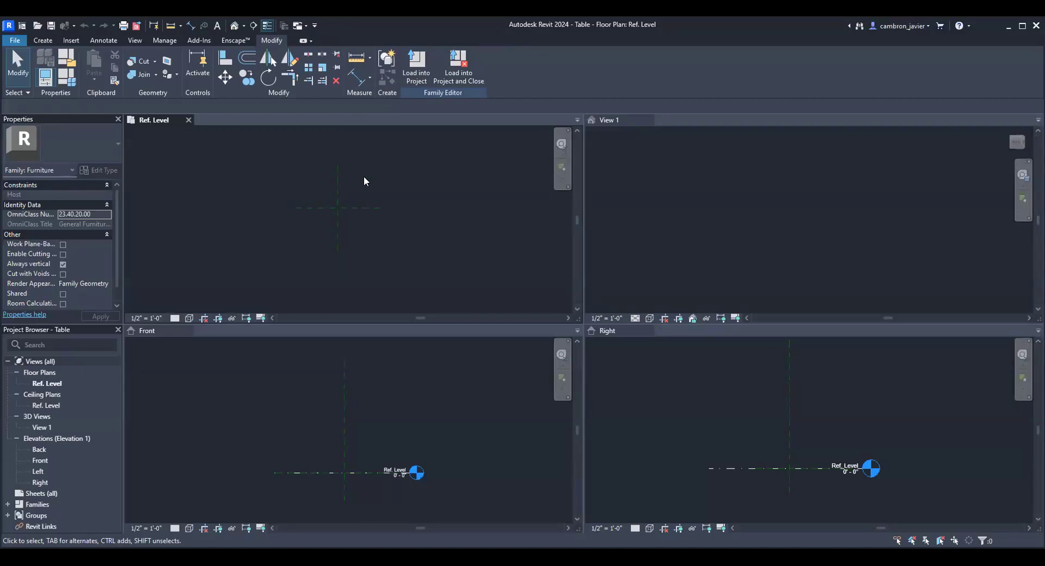
- Draw two horizontal reference planes in the Ref. Level plan, one above the Center Front/Back plane and one about 7'-0" below it
click(42, 41)
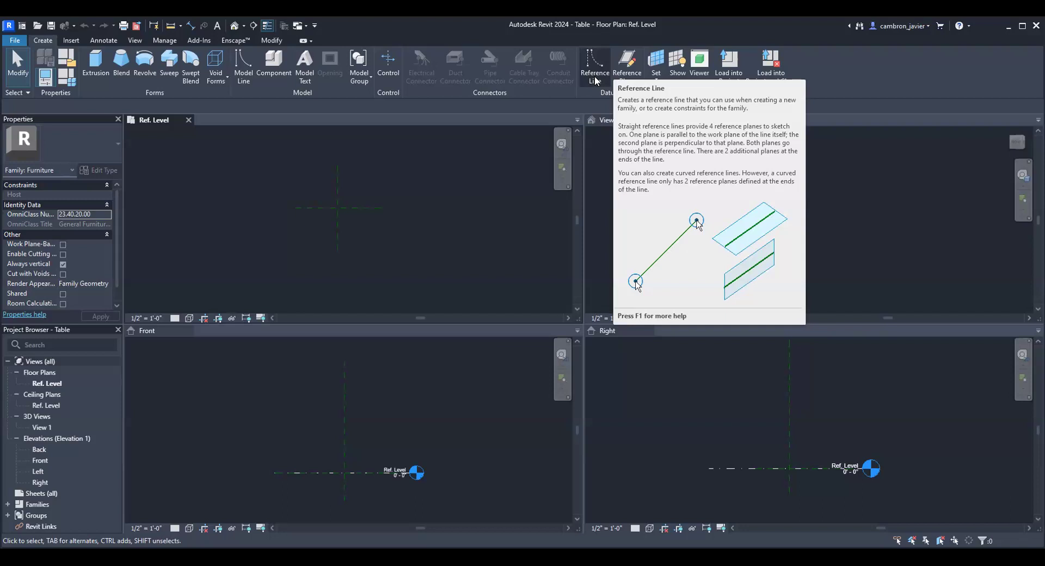
click(626, 66)
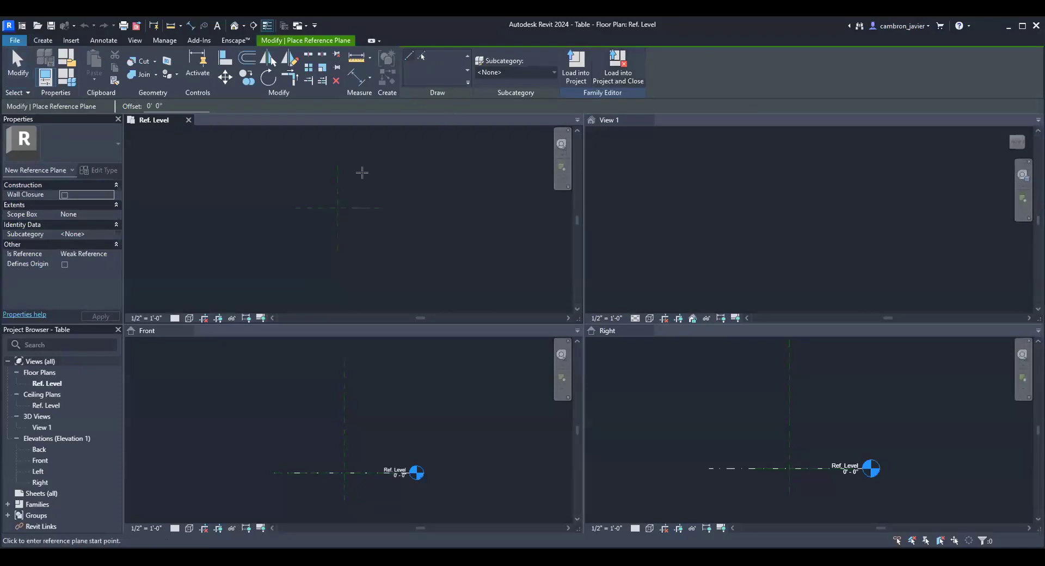
click(287, 140)
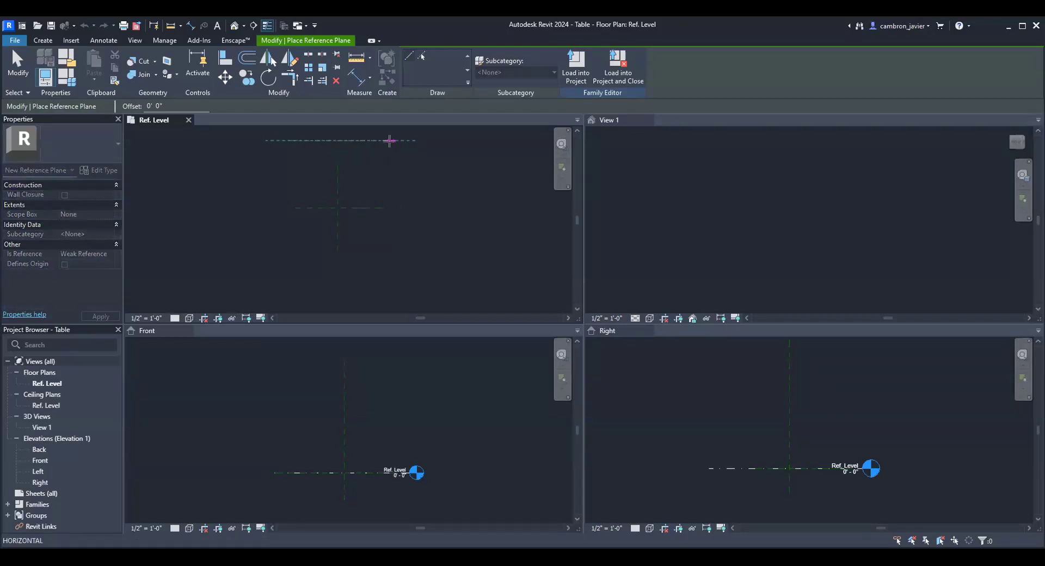
click(391, 141)
click(295, 269)
click(387, 268)
- Draw two vertical reference planes about 6'-6" apart, one on each side of the Center Left/Right plane
scroll(383, 275, down, 2)
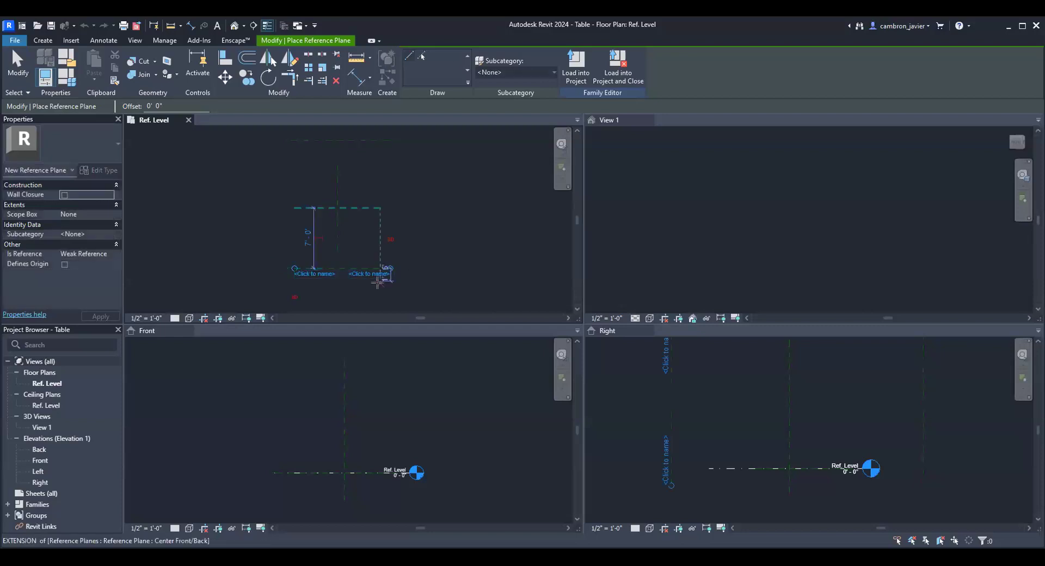
click(333, 169)
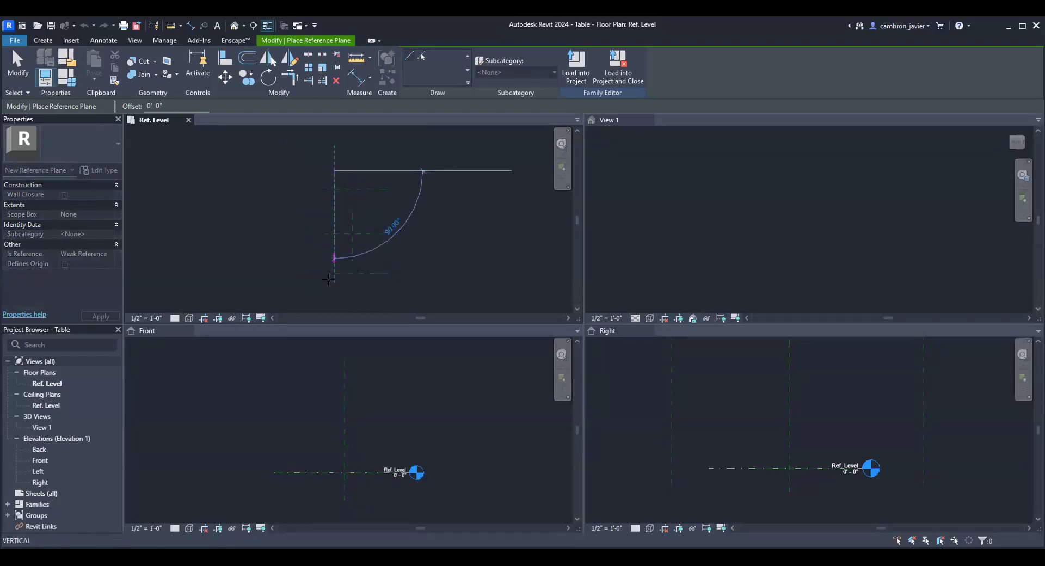
click(334, 290)
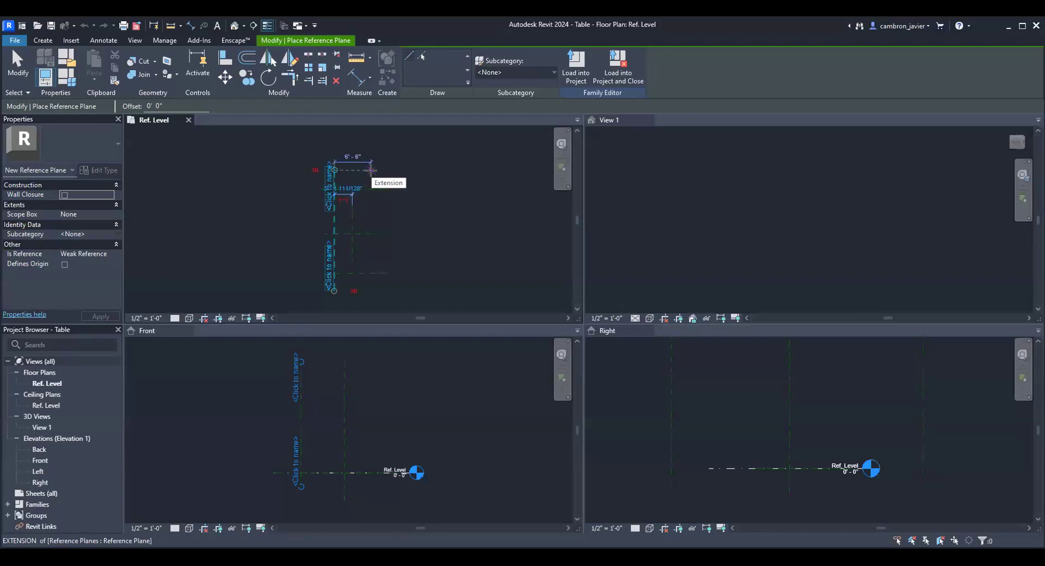
click(370, 170)
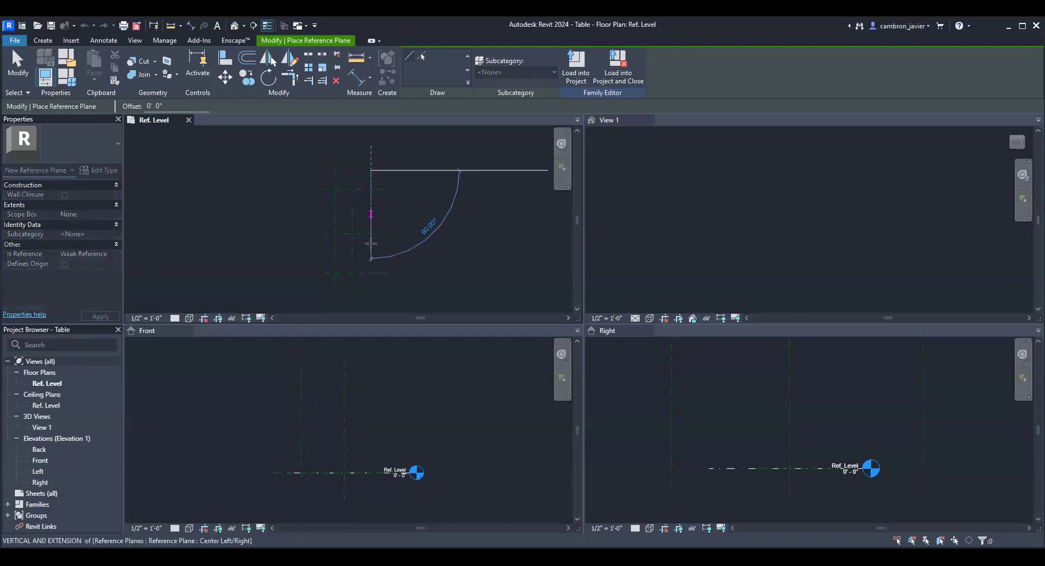
click(370, 290)
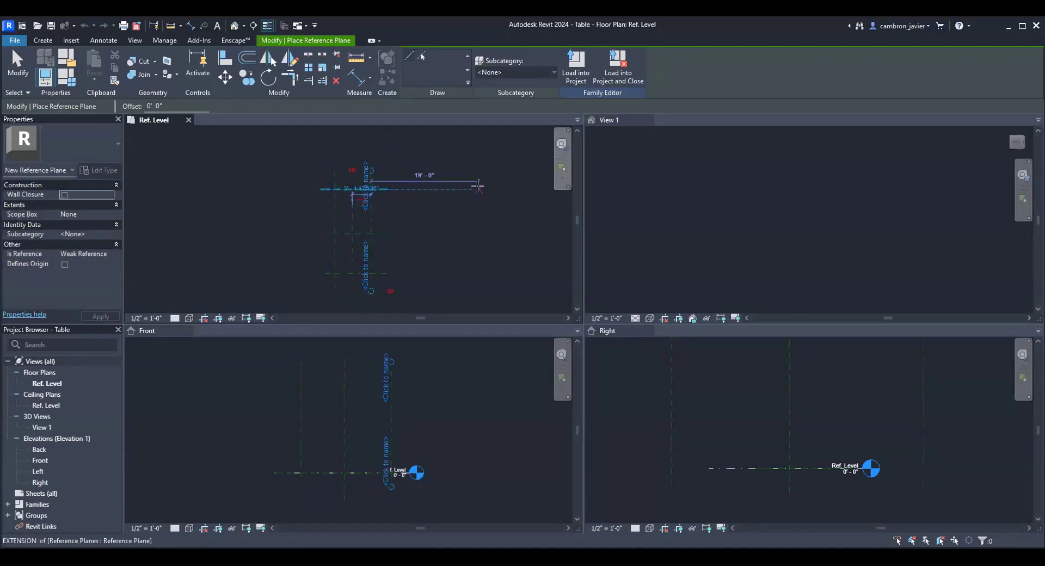
key(Escape)
key(Escape)
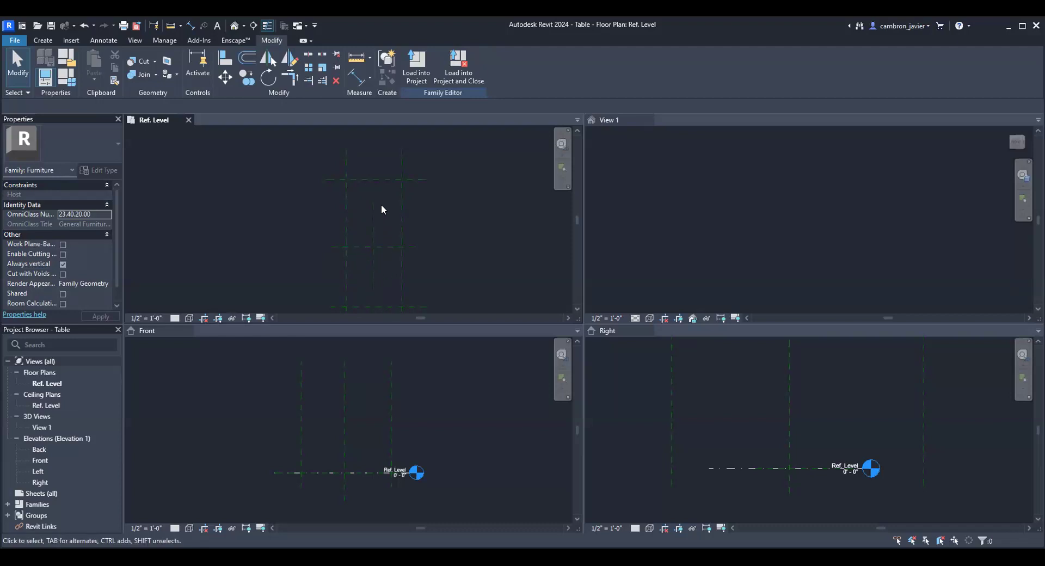
- Extend the left end of the lower horizontal reference plane slightly to line up with the upper plane's end
scroll(330, 219, down, 3)
scroll(374, 237, up, 1)
scroll(327, 168, up, 1)
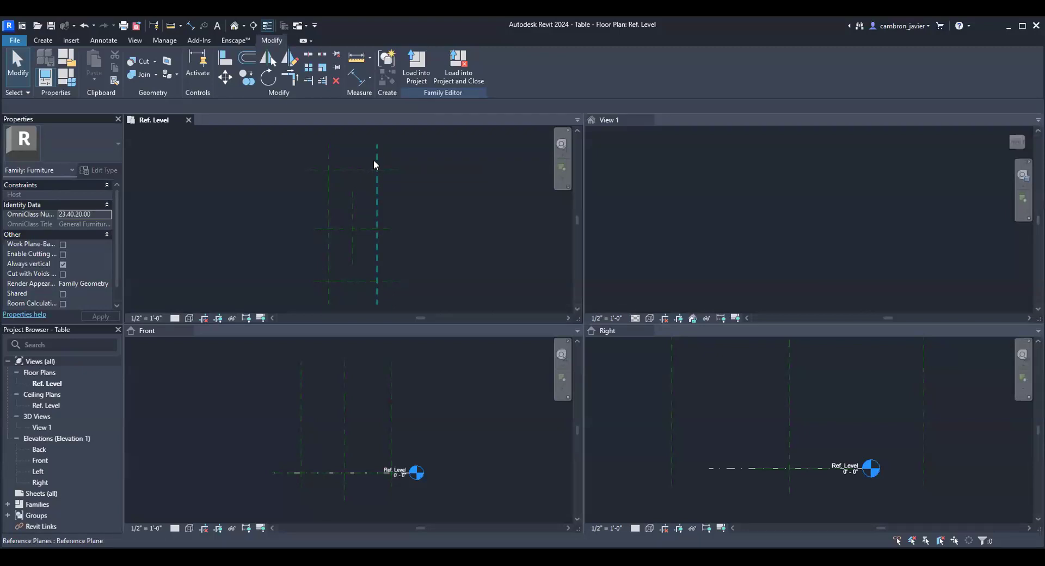
click(319, 170)
click(292, 200)
click(321, 280)
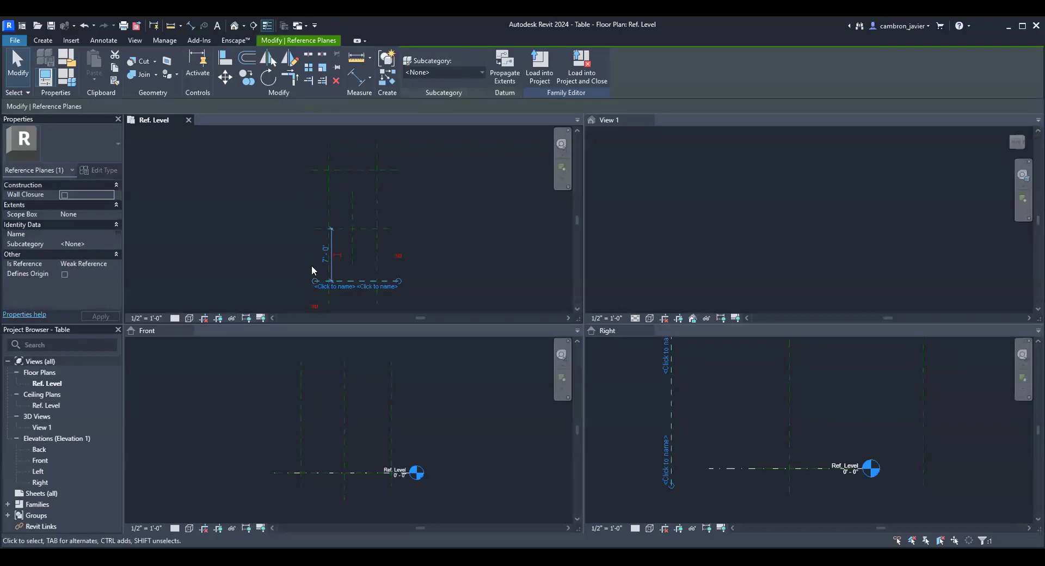
drag(313, 281, 309, 281)
click(321, 216)
click(390, 280)
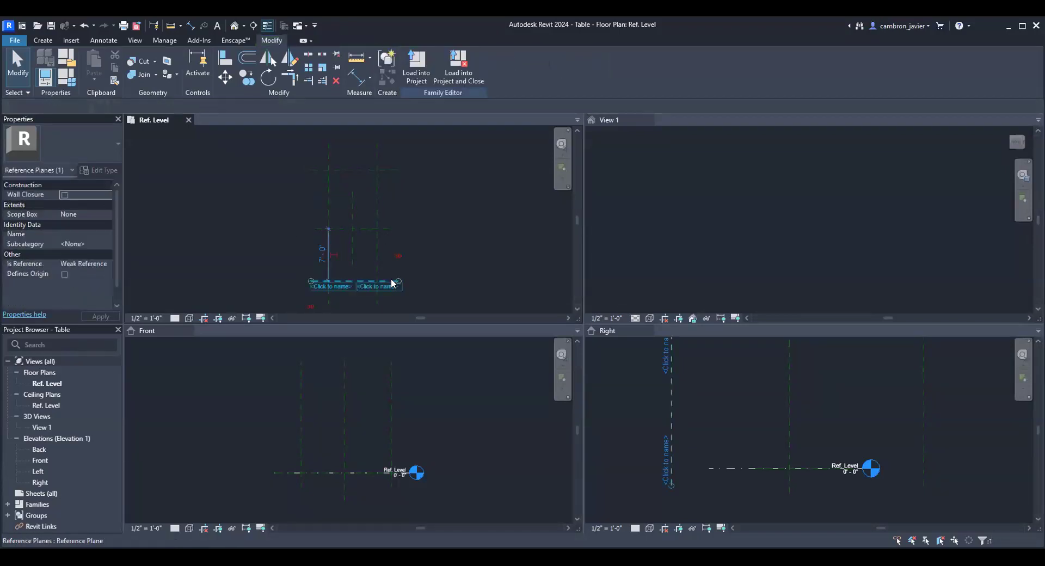
click(397, 170)
click(401, 219)
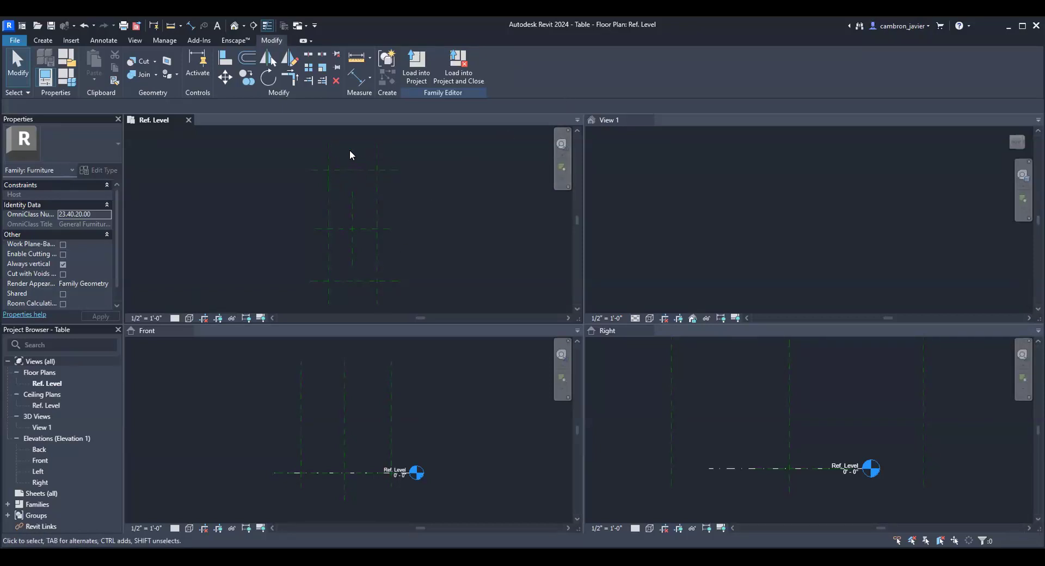
- Place an aligned dimension string across the left, Center Left/Right and right vertical reference planes and make its two segments equal
click(355, 80)
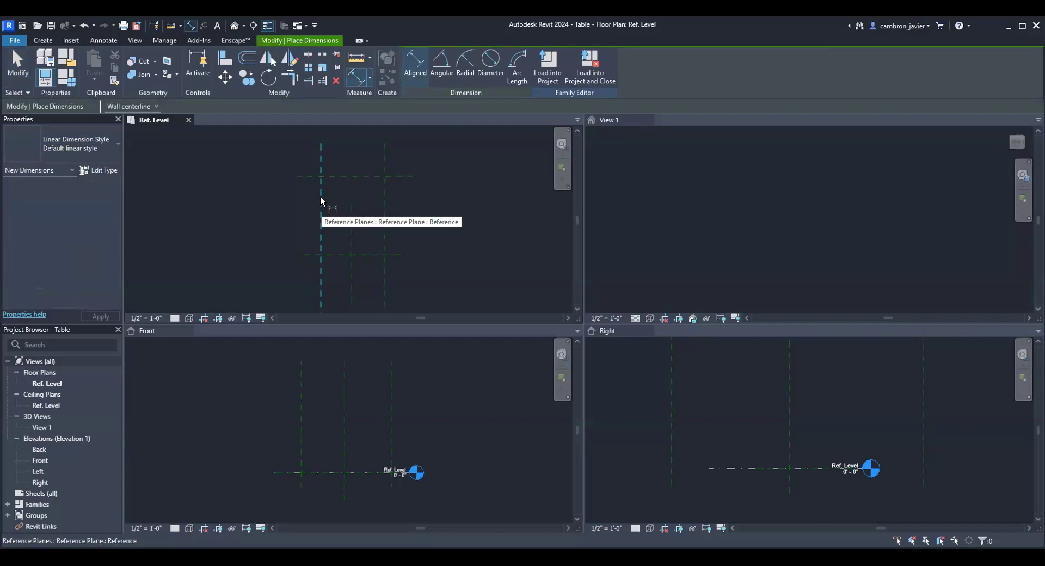
click(320, 196)
click(351, 206)
click(384, 206)
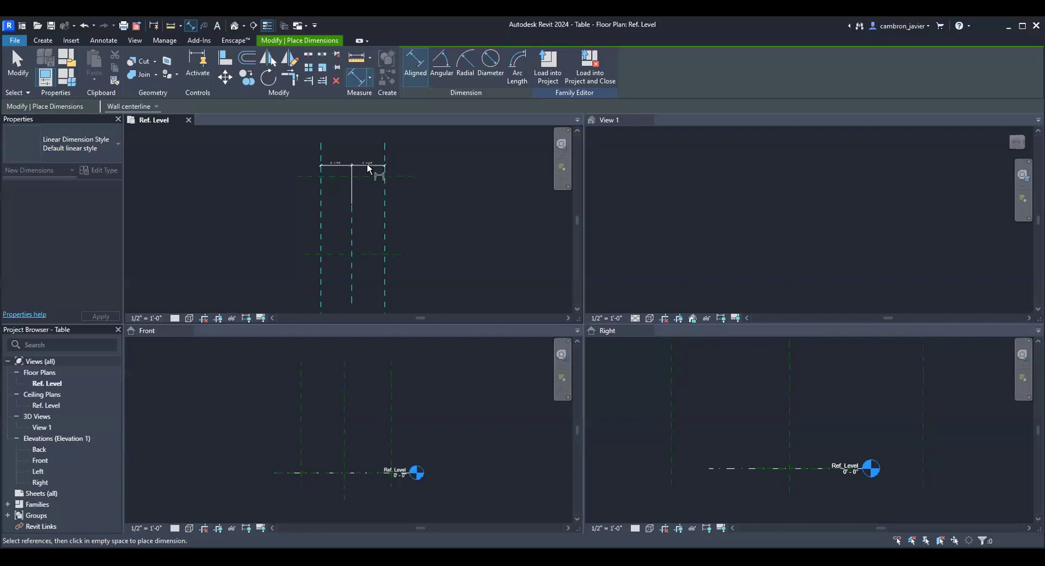
click(367, 164)
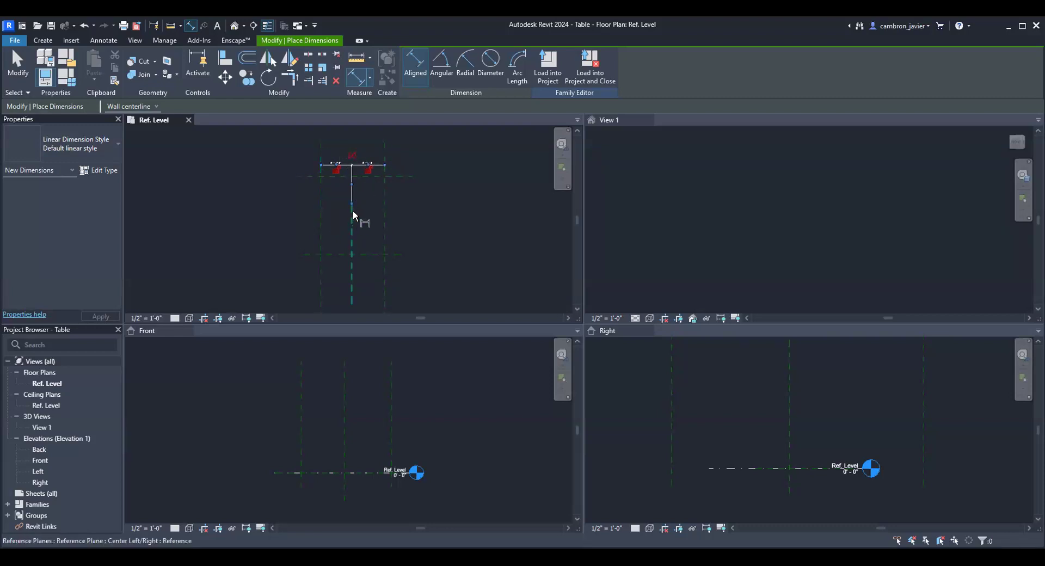
click(352, 156)
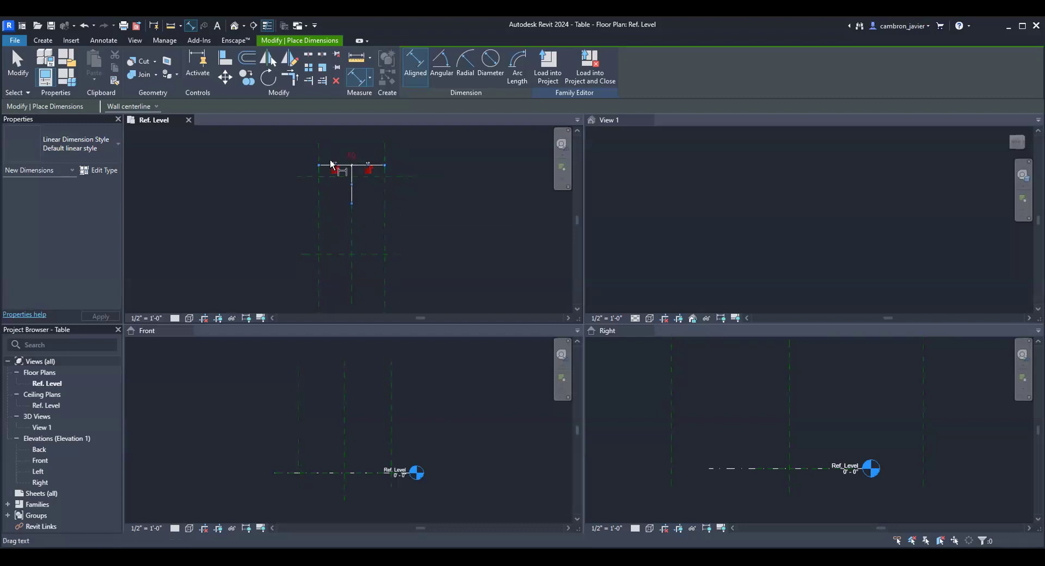
scroll(324, 151, up, 1)
key(Escape)
key(Escape)
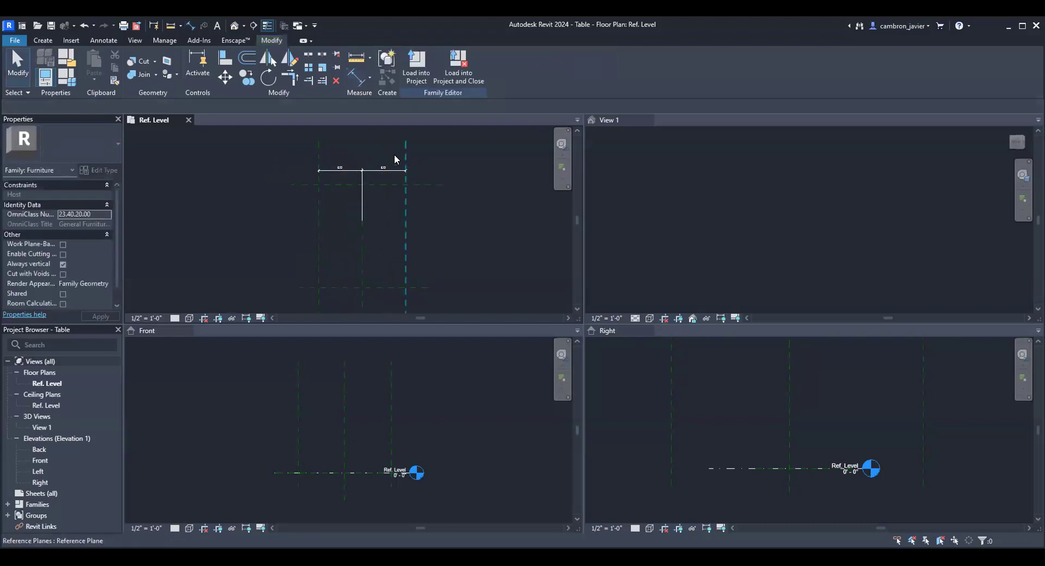
- Set the right vertical reference plane's distance from the Center Left/Right plane to 2'-0"
click(405, 155)
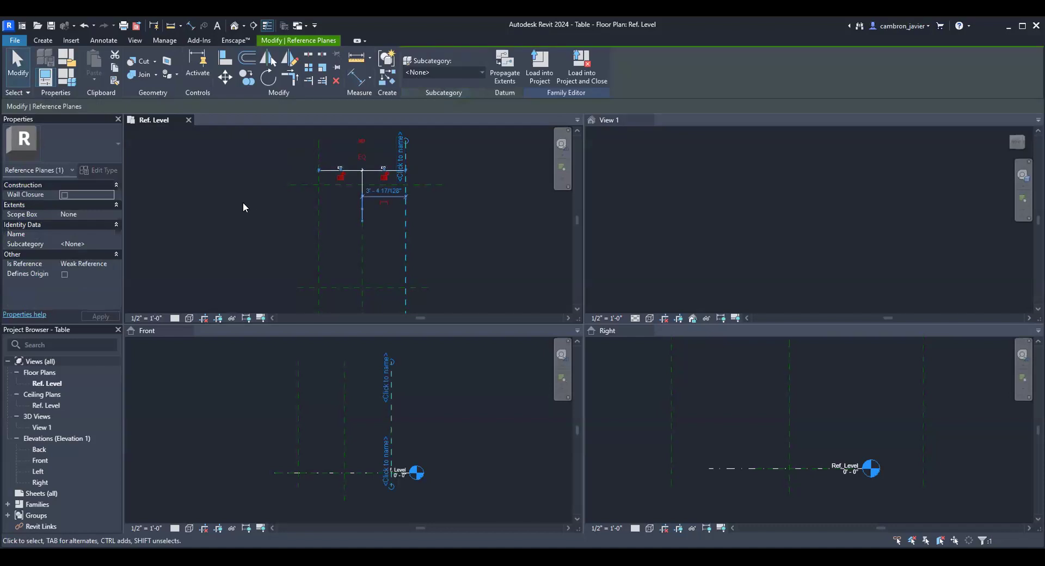
click(385, 191)
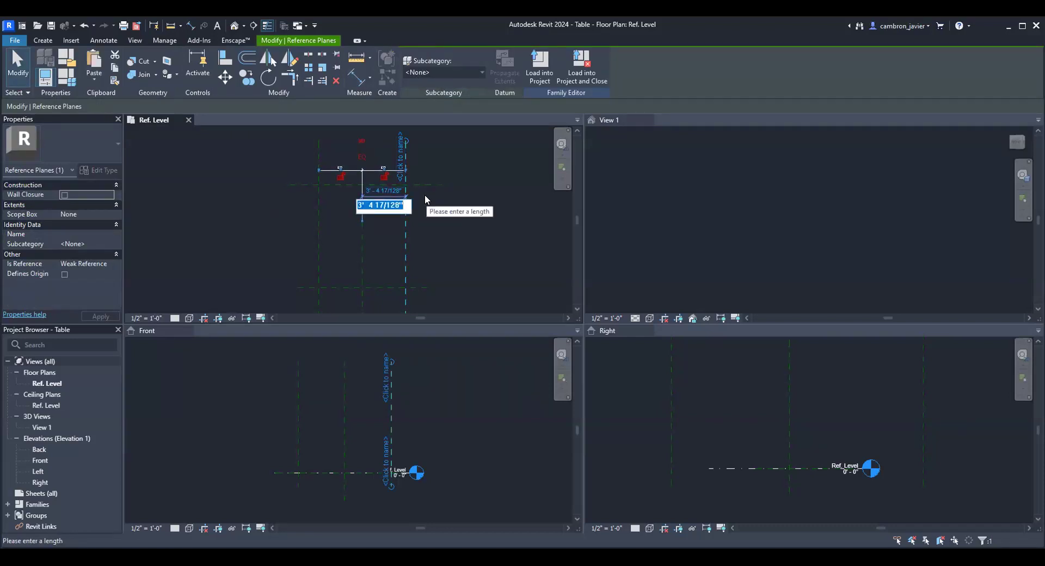
text(2)
key(Return)
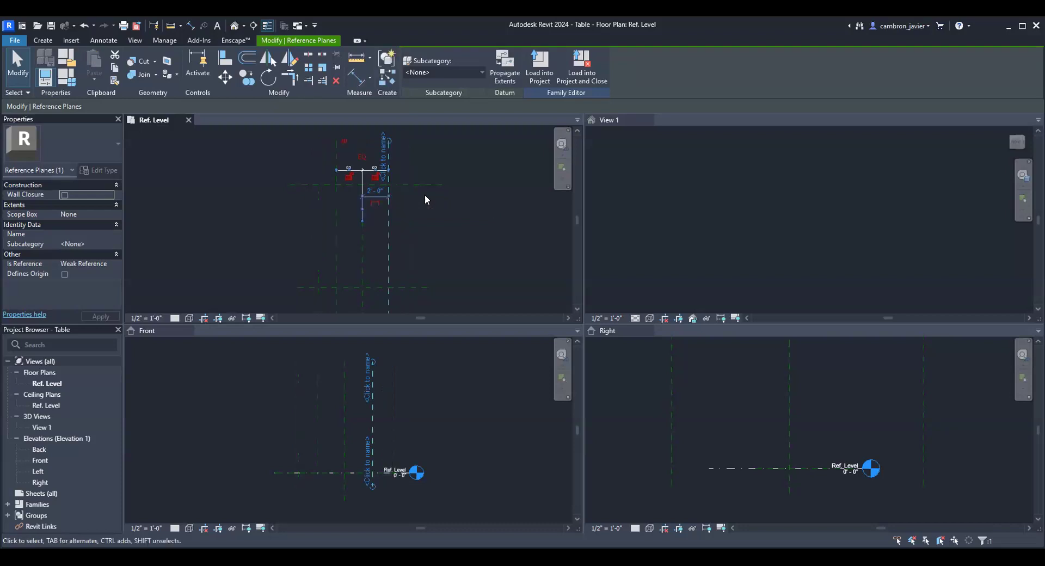
click(435, 210)
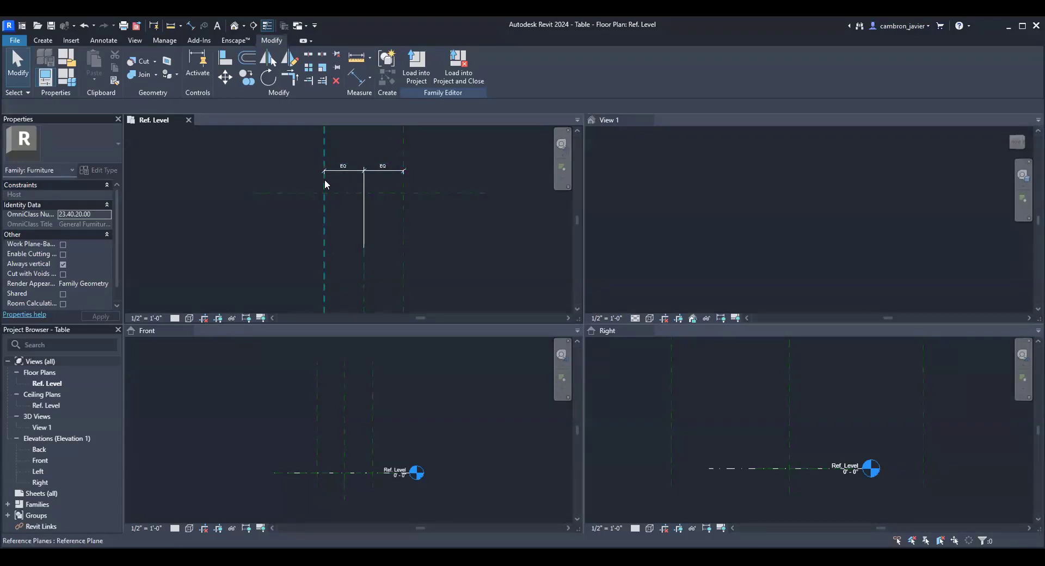
- Add an overall aligned dimension between the two outer vertical reference planes, above the equalized dimension string
scroll(416, 168, down, 1)
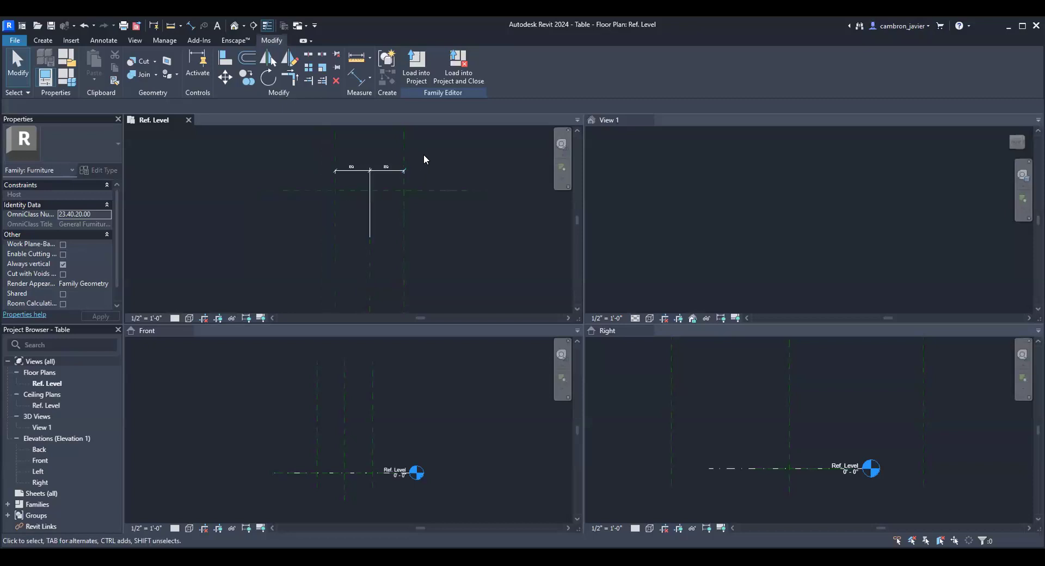
click(359, 80)
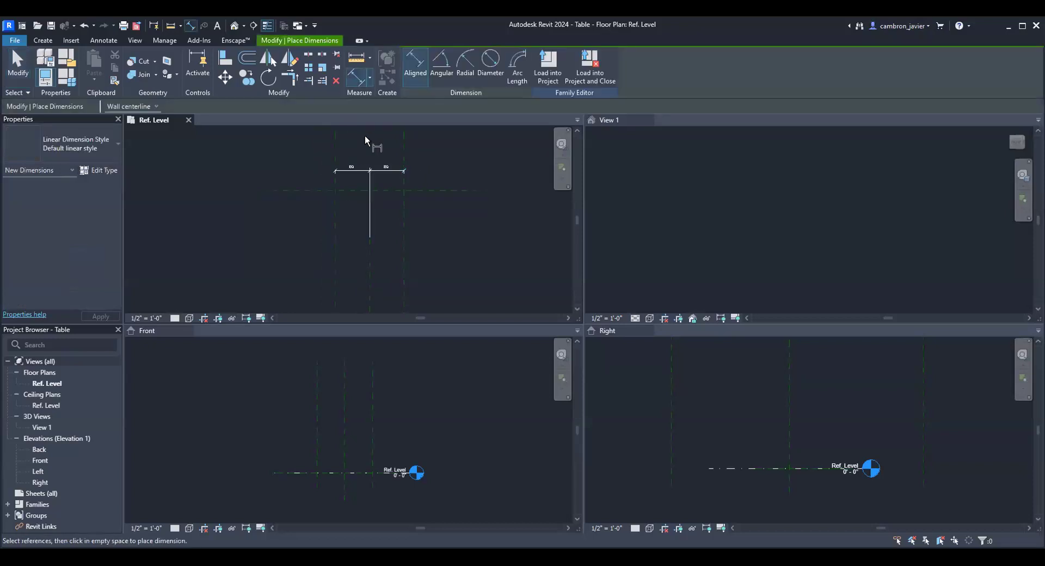
click(334, 152)
click(404, 156)
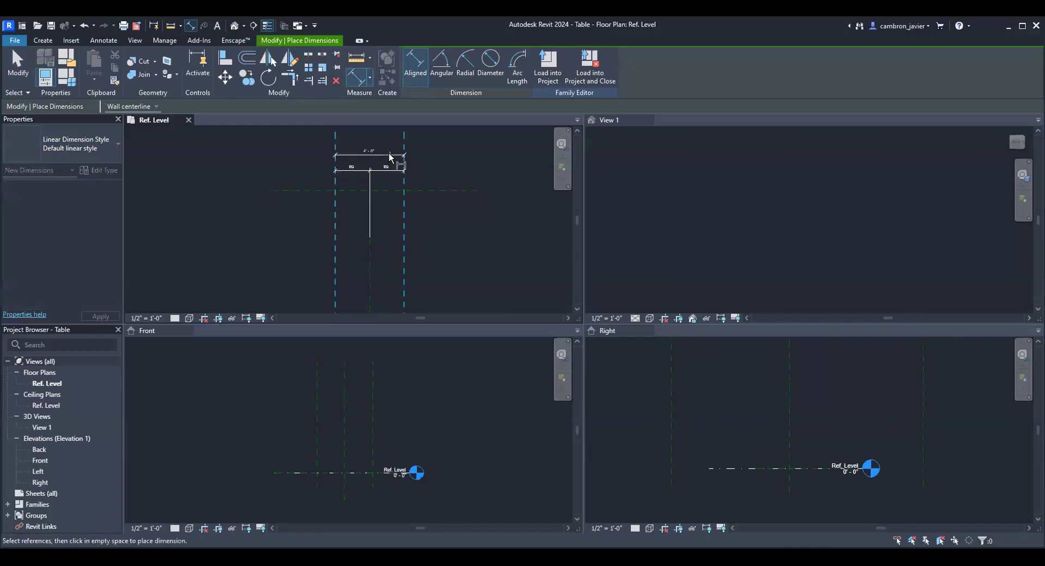
click(404, 155)
scroll(384, 146, up, 3)
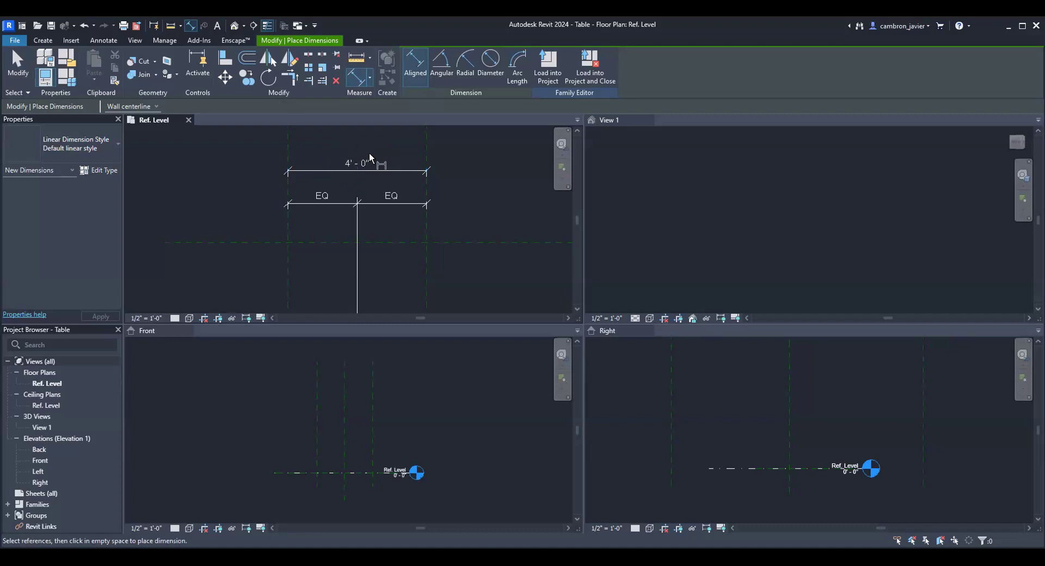
key(Escape)
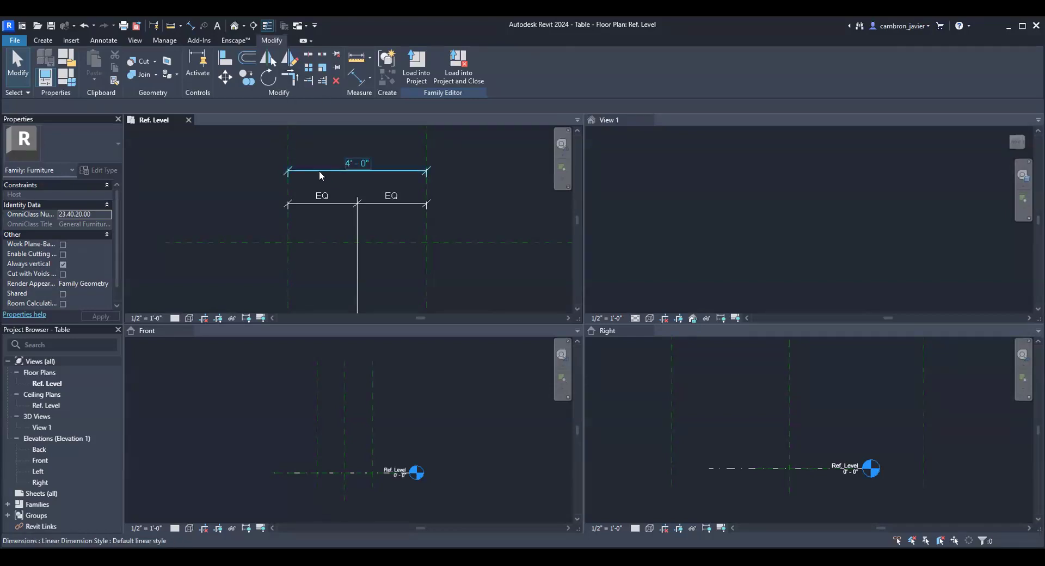
- Label the overall dimension between the outer vertical planes with a new family type parameter named Width, grouped under Dimensions
click(397, 169)
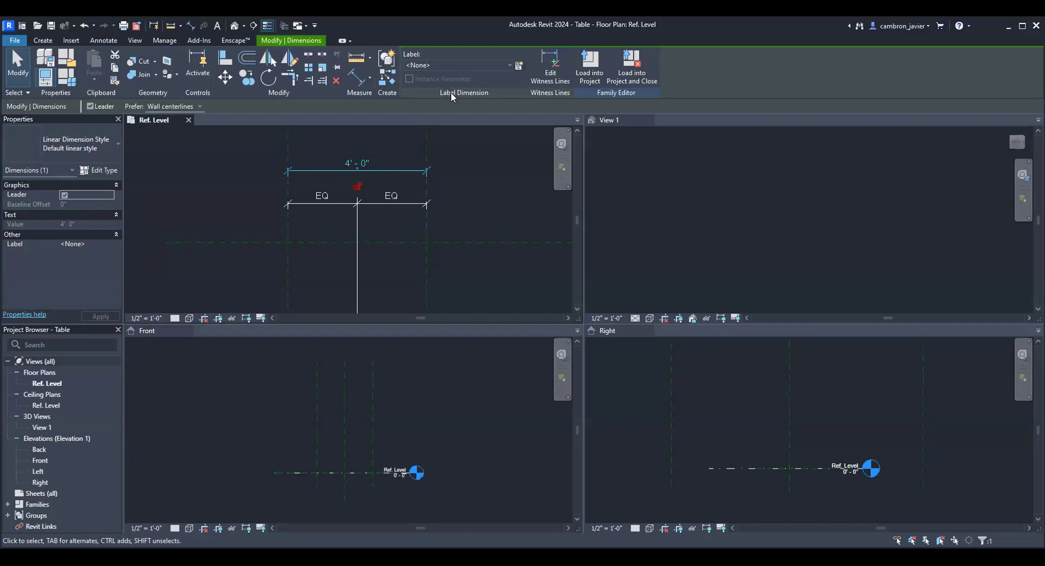
click(518, 66)
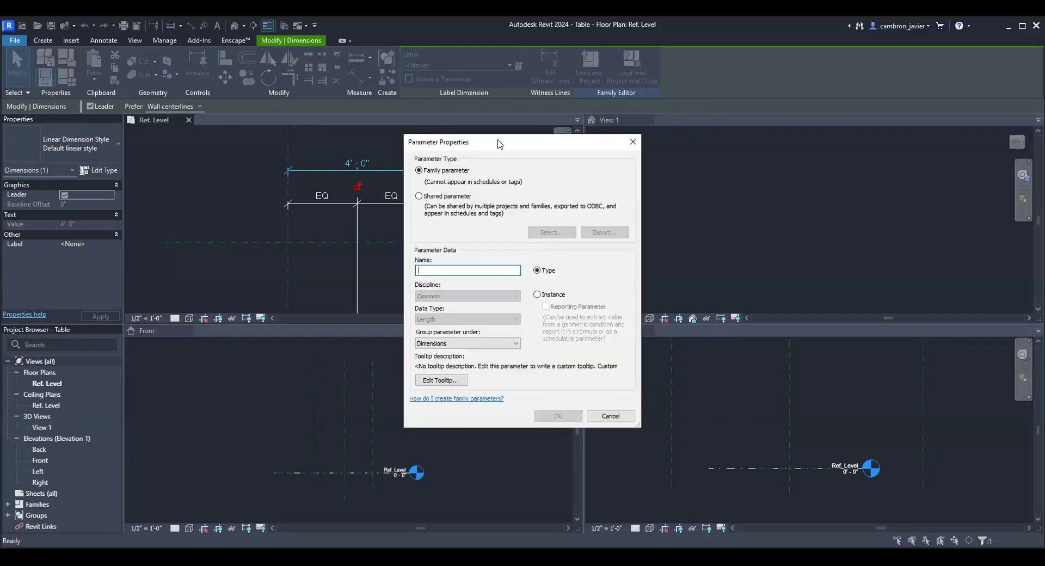
drag(497, 143, 451, 135)
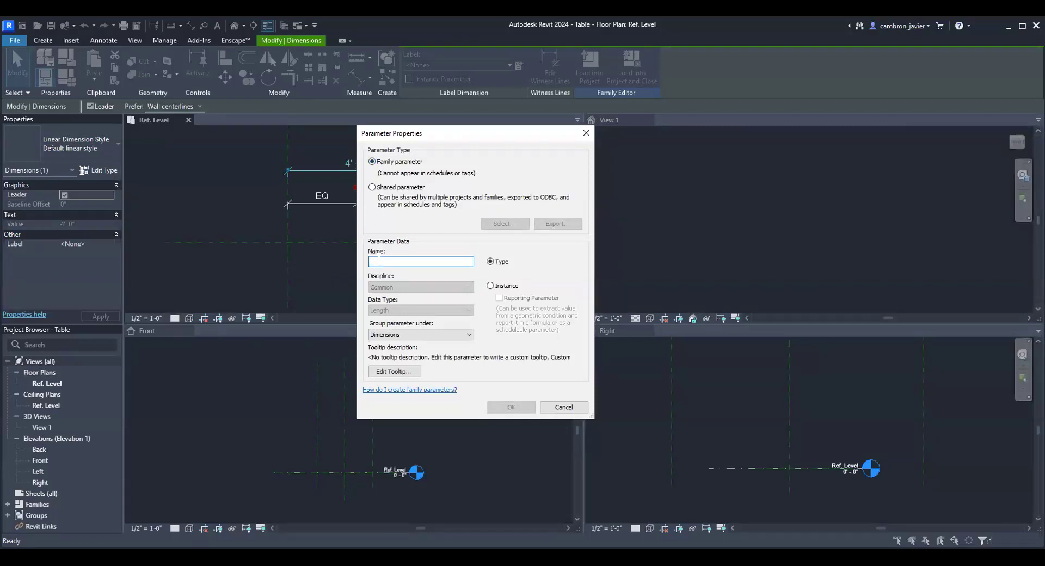
text(Width)
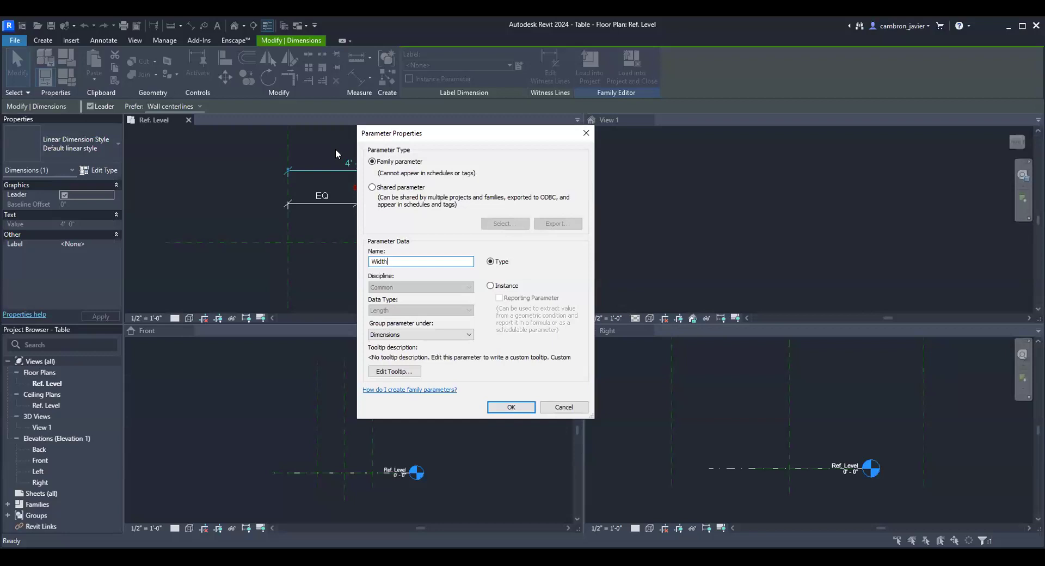
click(491, 287)
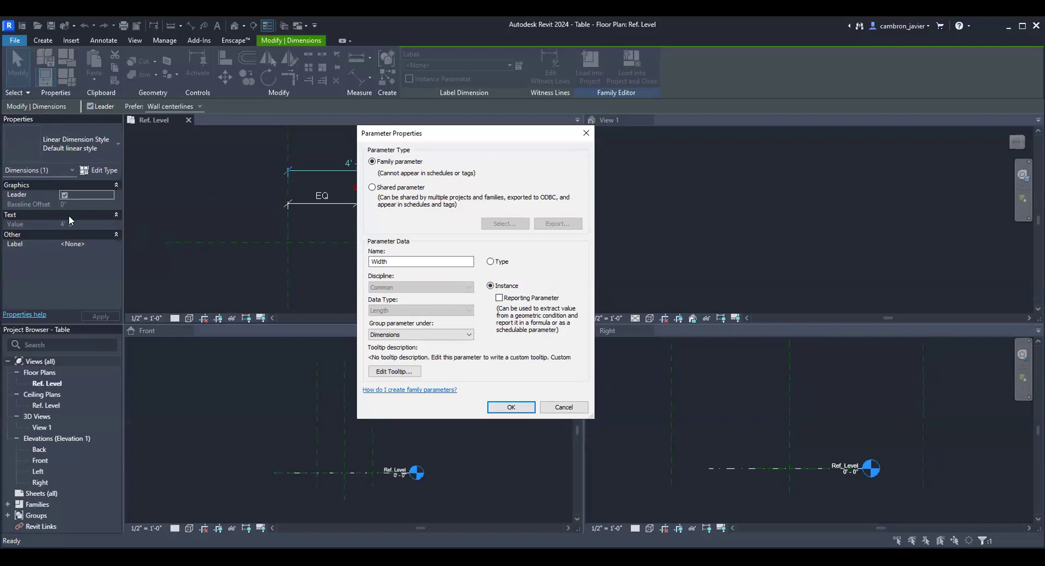
click(491, 262)
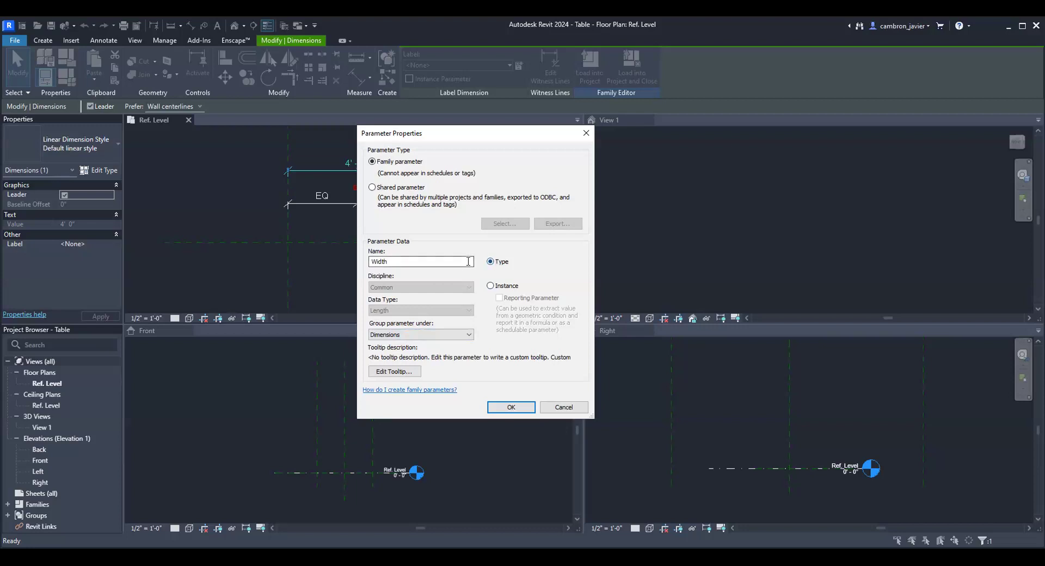
click(521, 408)
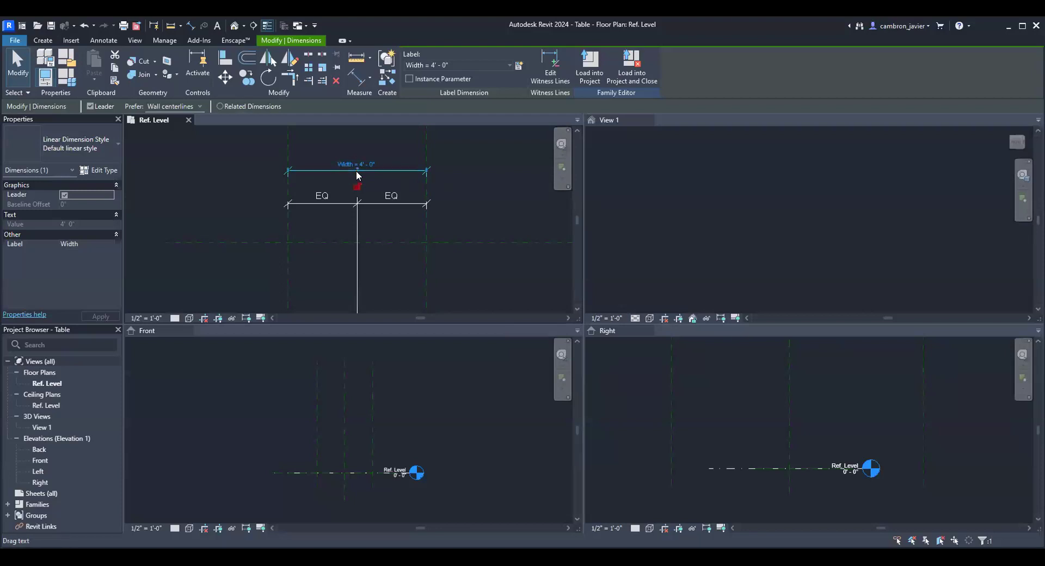
click(231, 175)
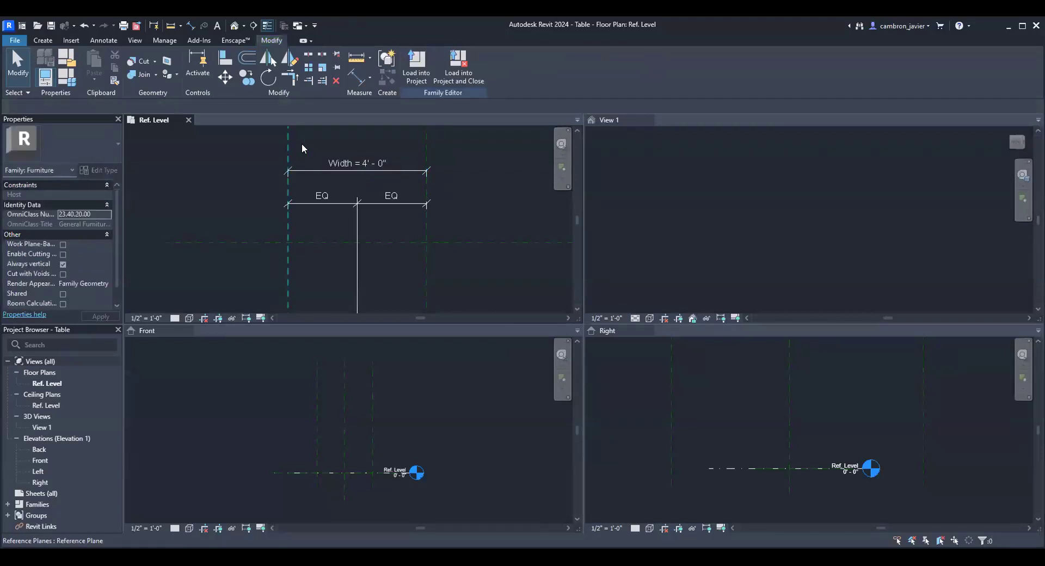
- Place an aligned dimension string across the upper, Center Front/Back and lower horizontal reference planes, just outside the left vertical plane
scroll(442, 181, down, 2)
scroll(343, 206, down, 2)
middle_drag(324, 251, 341, 165)
scroll(332, 206, down, 1)
middle_drag(343, 214, 347, 235)
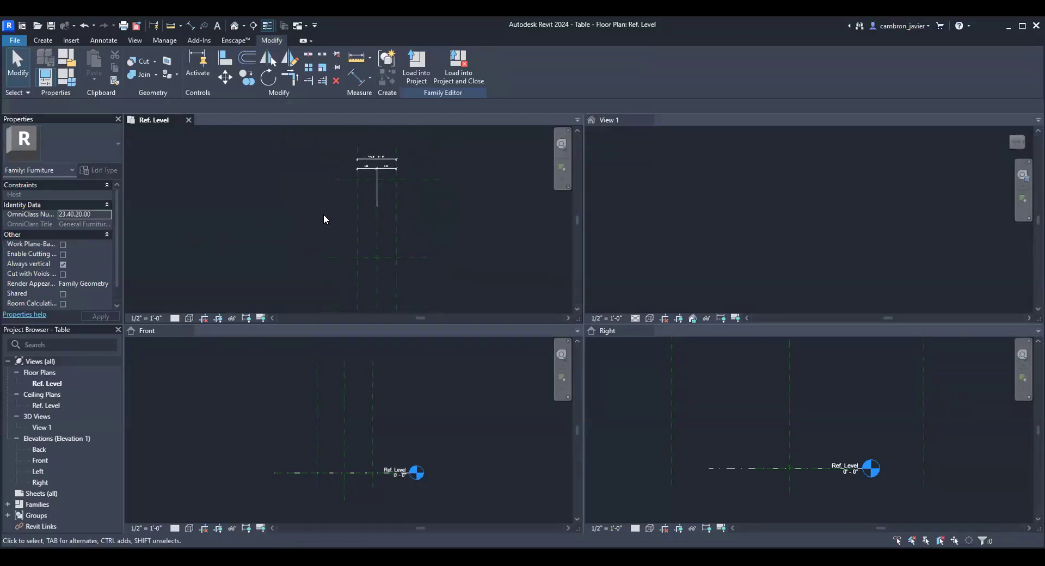
click(354, 75)
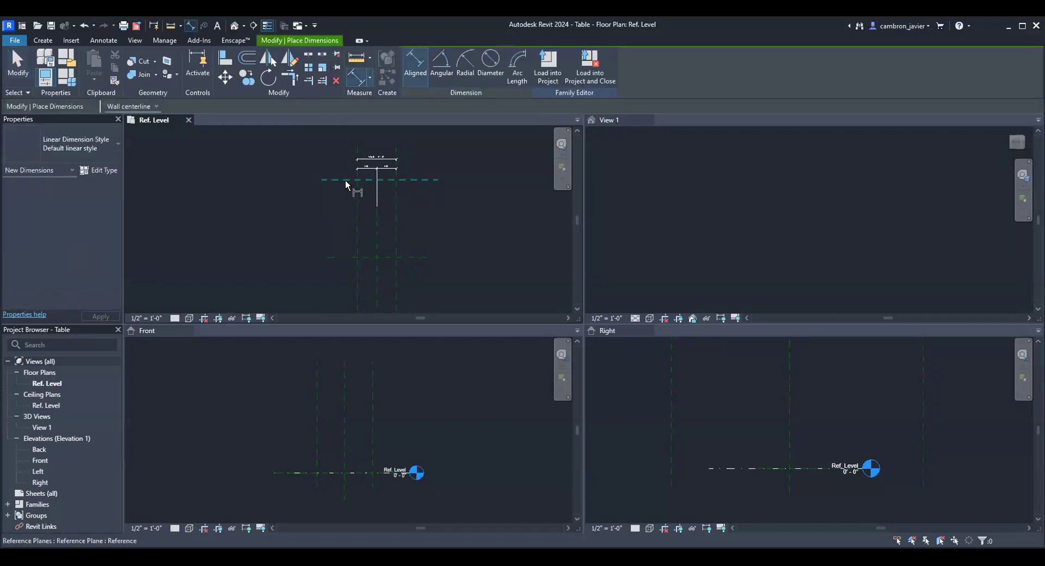
click(345, 180)
click(346, 258)
scroll(351, 251, down, 1)
middle_drag(353, 248, 349, 160)
click(338, 226)
scroll(341, 188, up, 2)
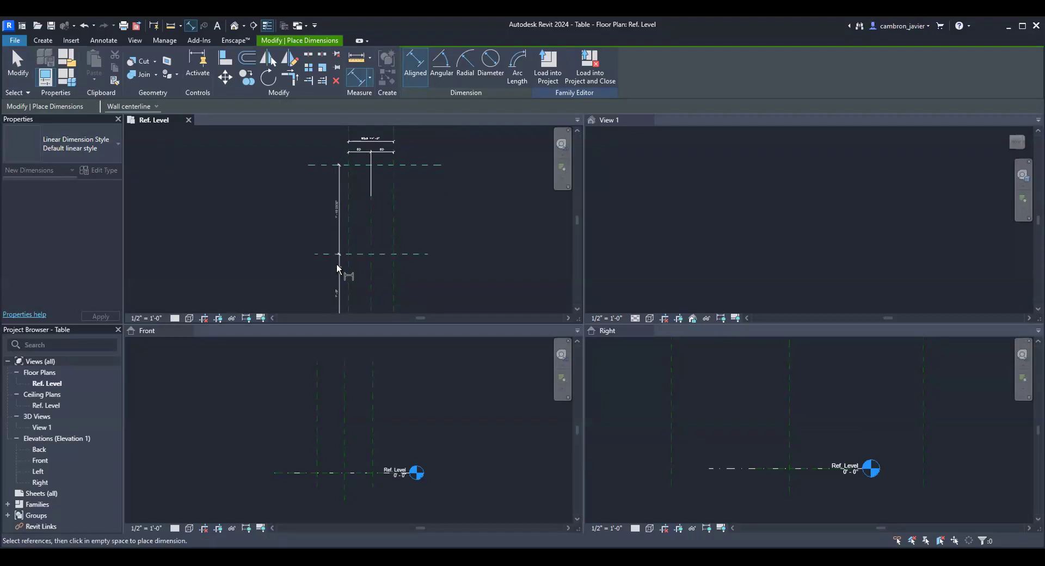
click(336, 263)
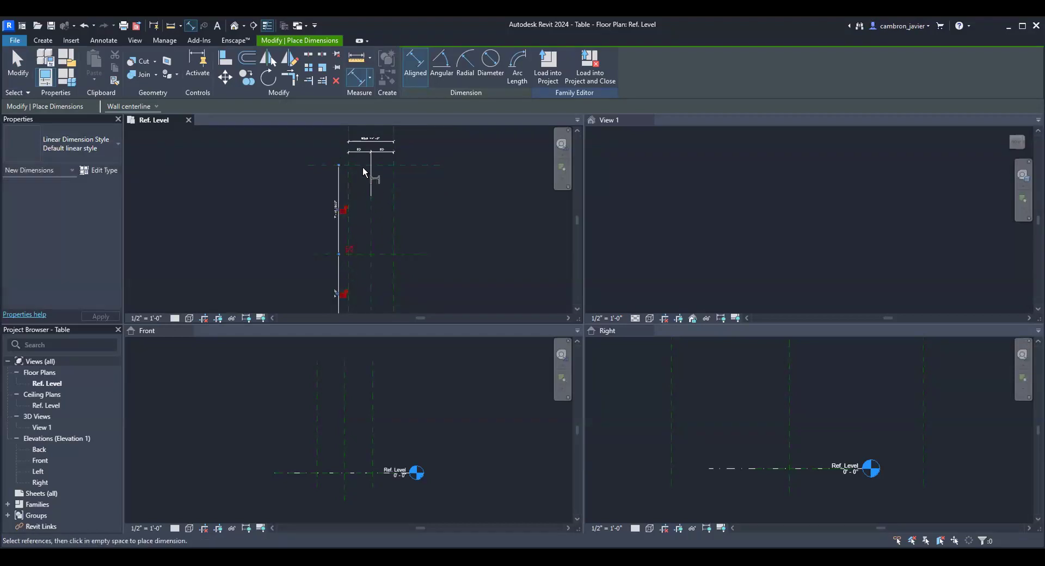
key(Escape)
key(Escape)
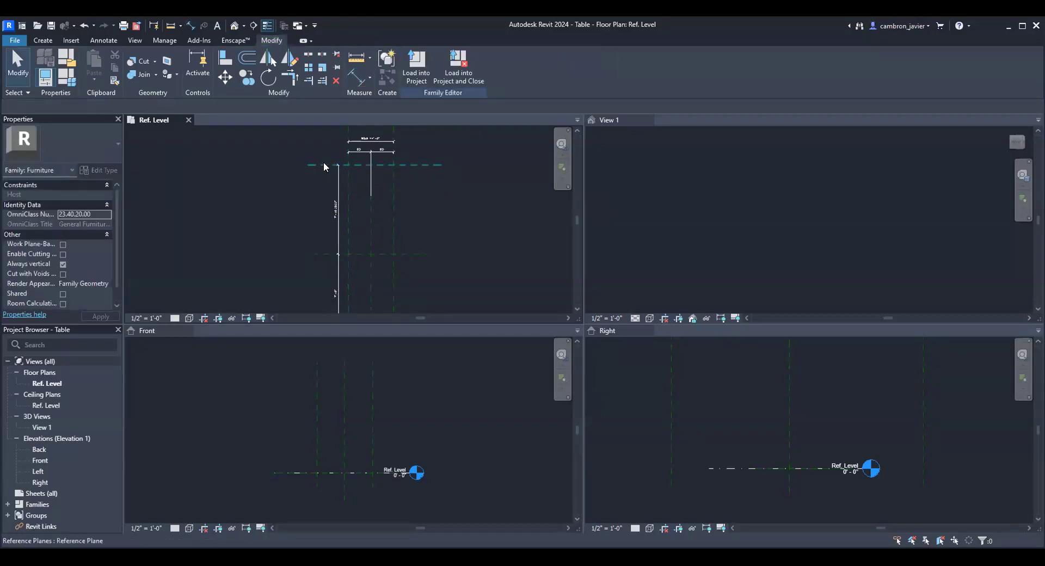
- Try moving the upper horizontal reference plane closer to the Center Front/Back plane by editing its distance, and undo the move
click(323, 164)
click(334, 210)
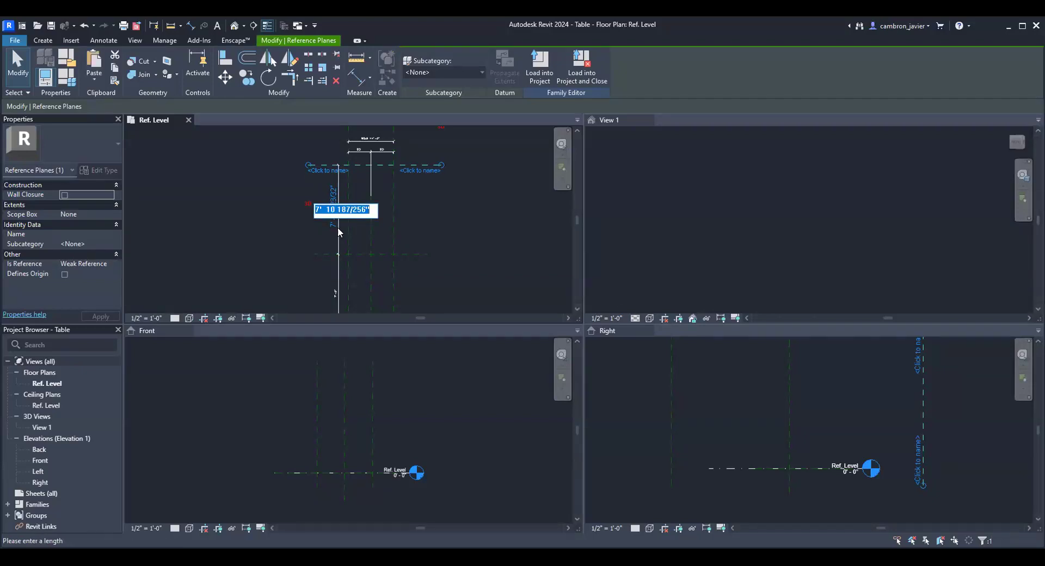
key(Return)
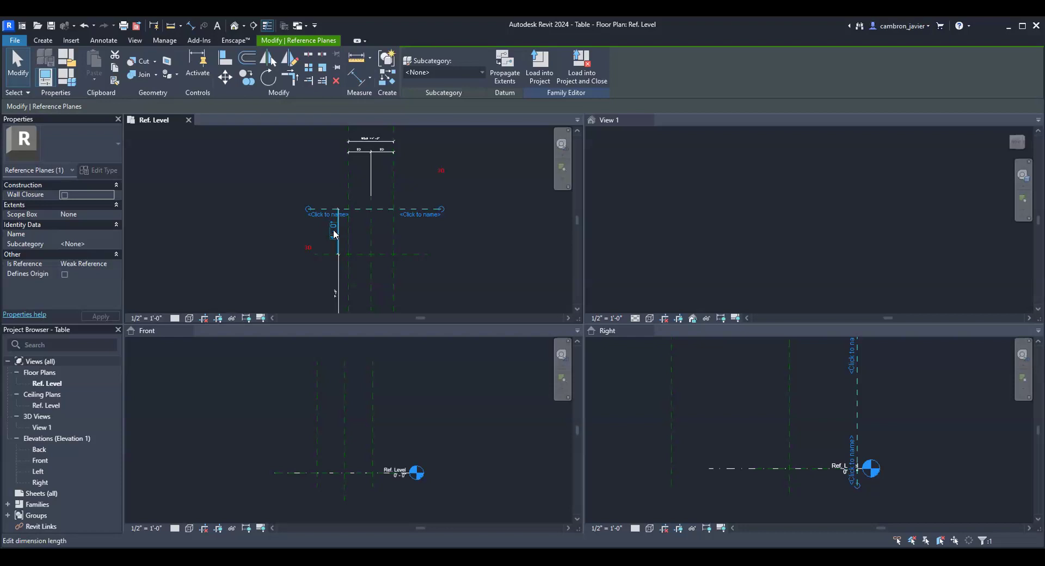
key(Escape)
scroll(304, 237, down, 2)
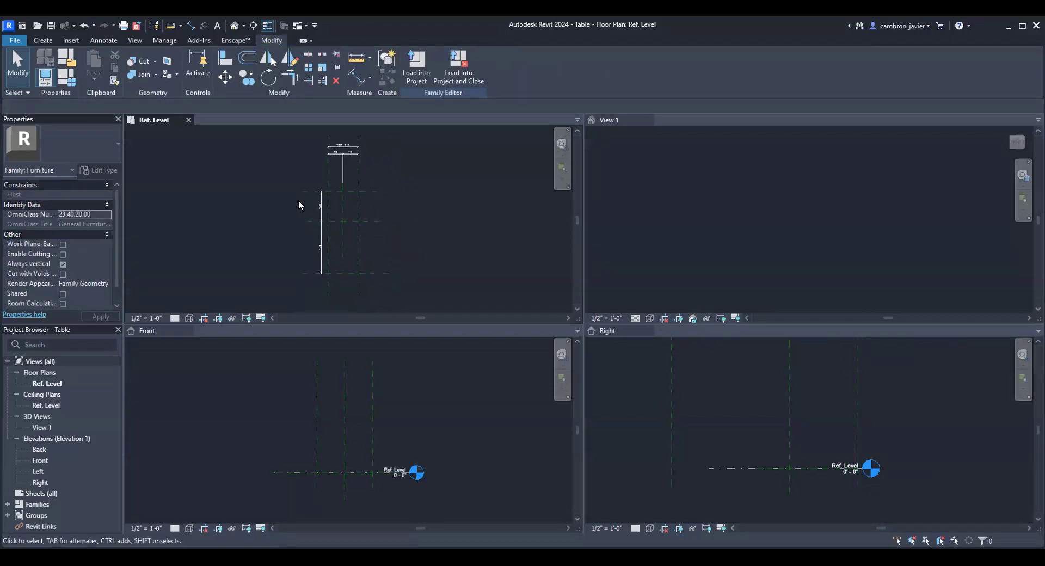
scroll(317, 208, up, 2)
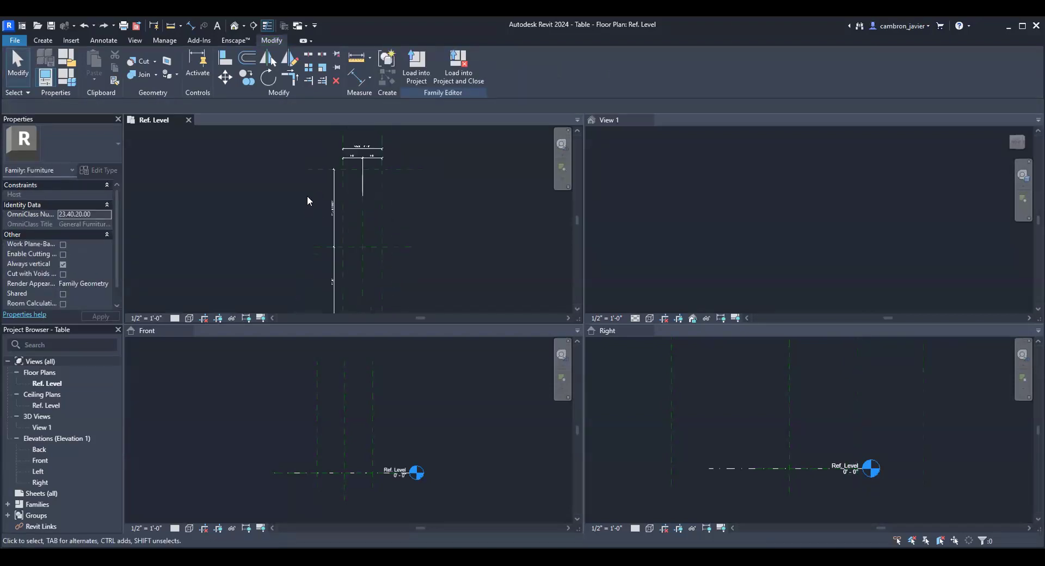
- Make the two segments of the vertical dimension string equal about the Center Front/Back plane
click(331, 214)
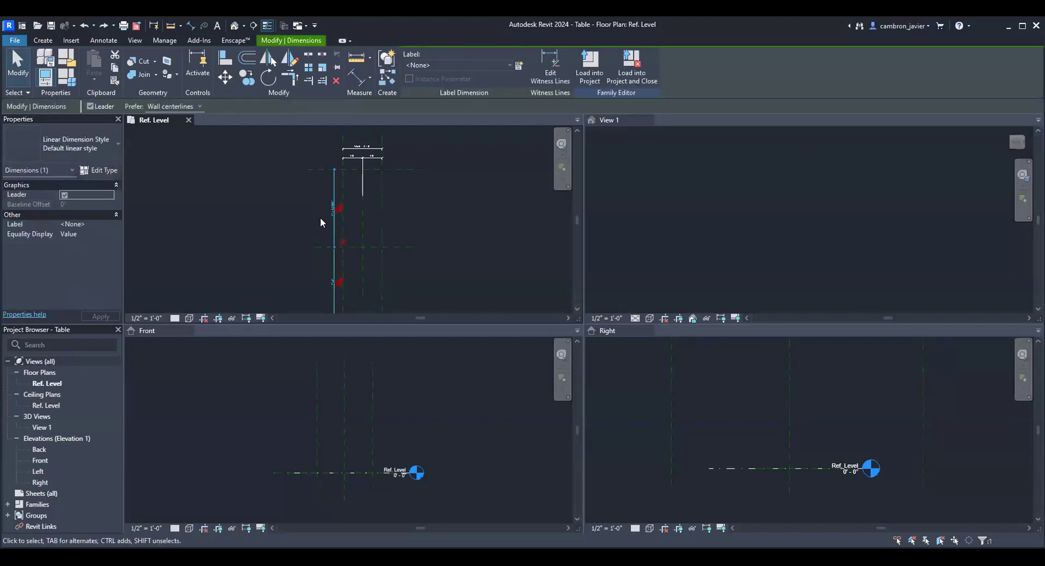
click(345, 243)
scroll(301, 221, down, 1)
middle_drag(302, 226, 272, 191)
key(Escape)
- Set the upper horizontal reference plane's distance from the Center Front/Back plane to 4'-0"
click(297, 156)
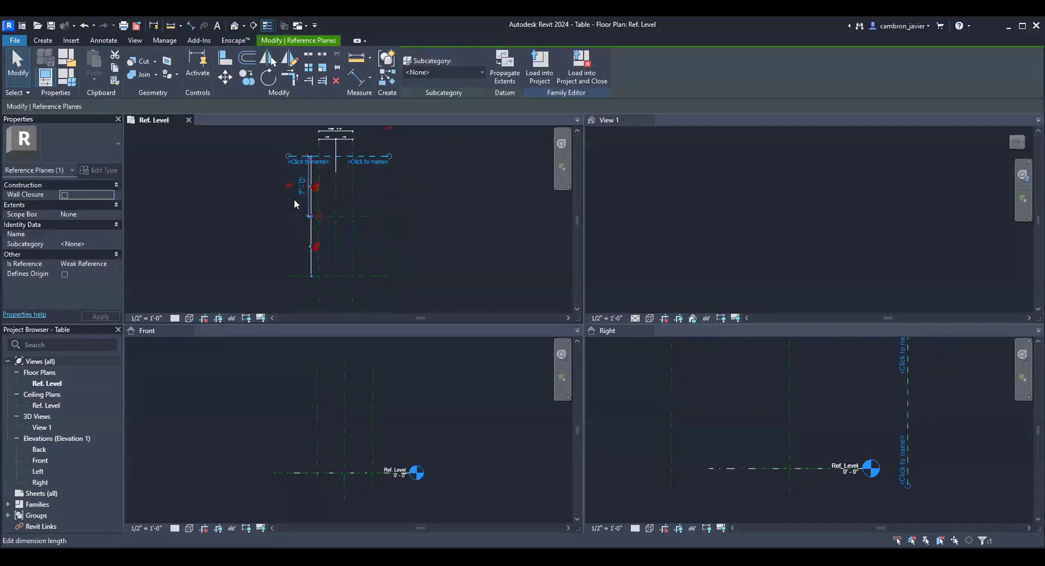
click(301, 185)
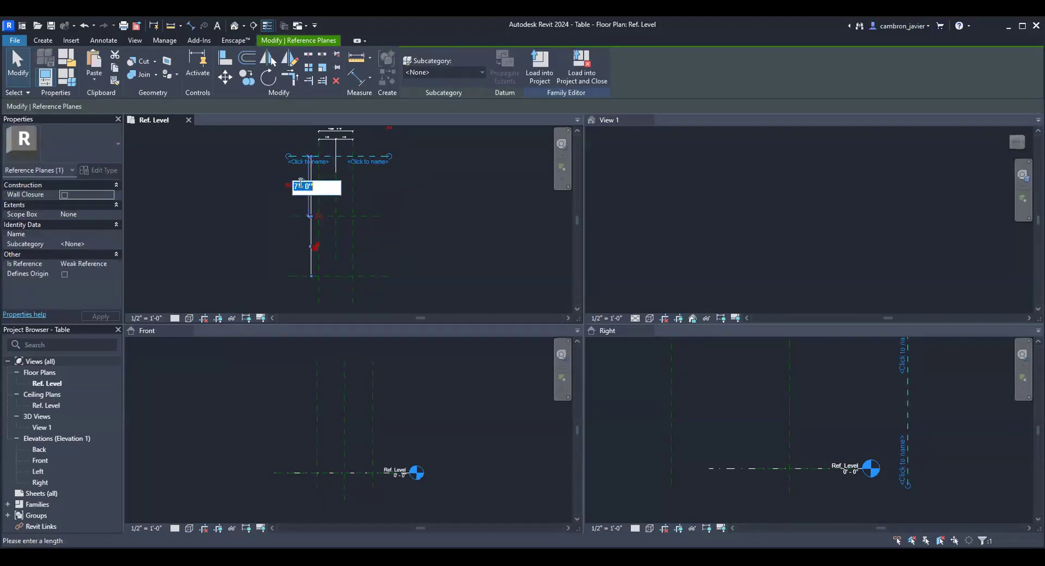
text(4)
key(Return)
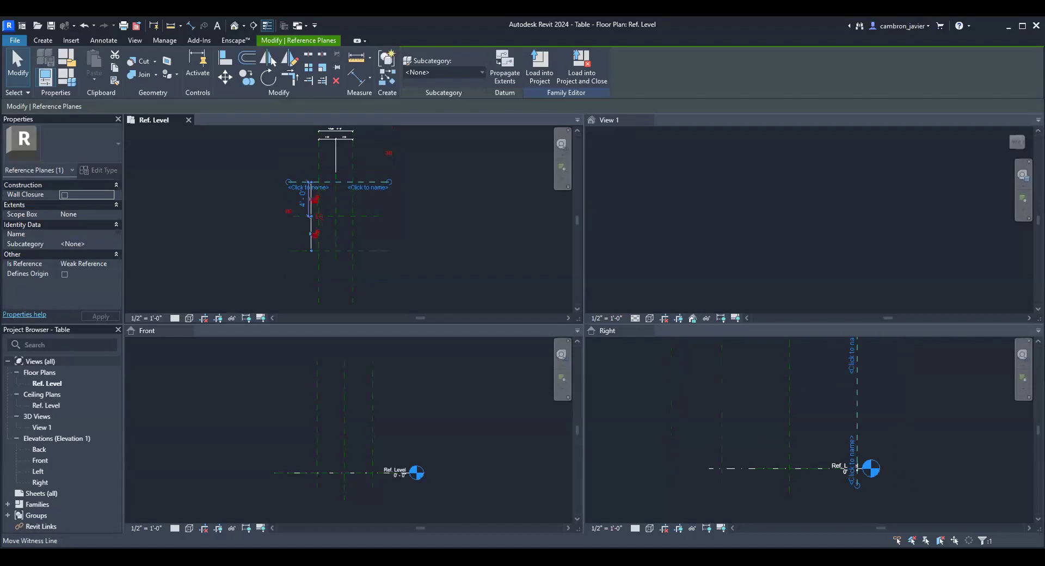
- Place an overall aligned dimension between the upper and lower horizontal reference planes, outside the equality dimension string
click(299, 158)
scroll(340, 190, up, 2)
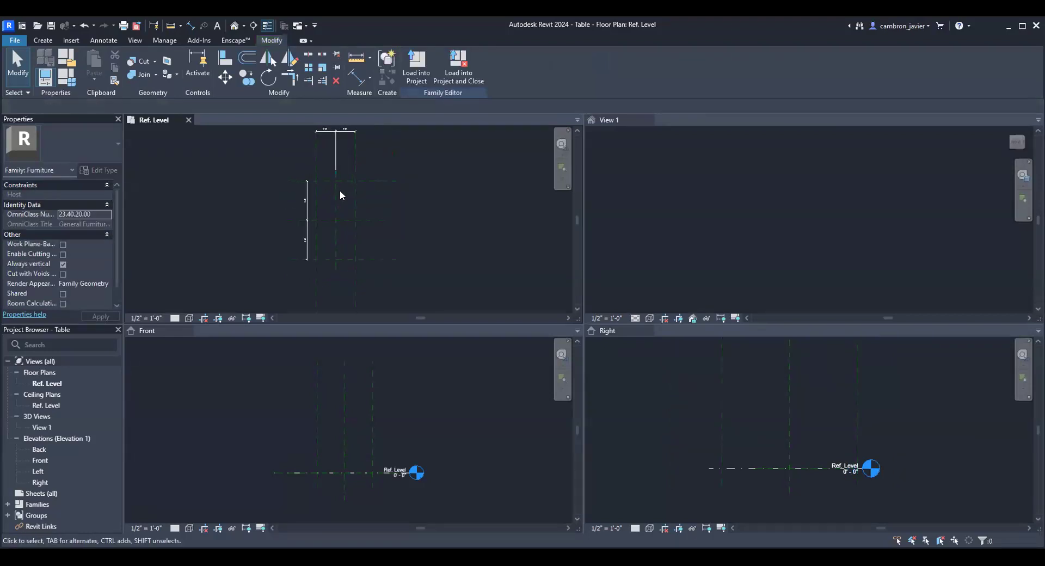
scroll(341, 203, up, 1)
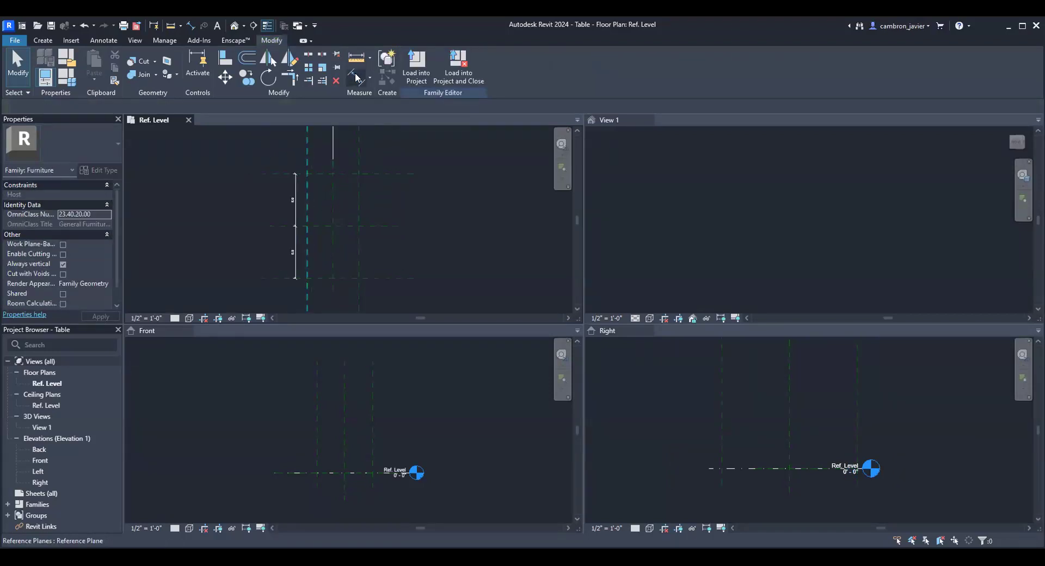
key(d)
key(i)
click(276, 173)
click(283, 278)
click(279, 264)
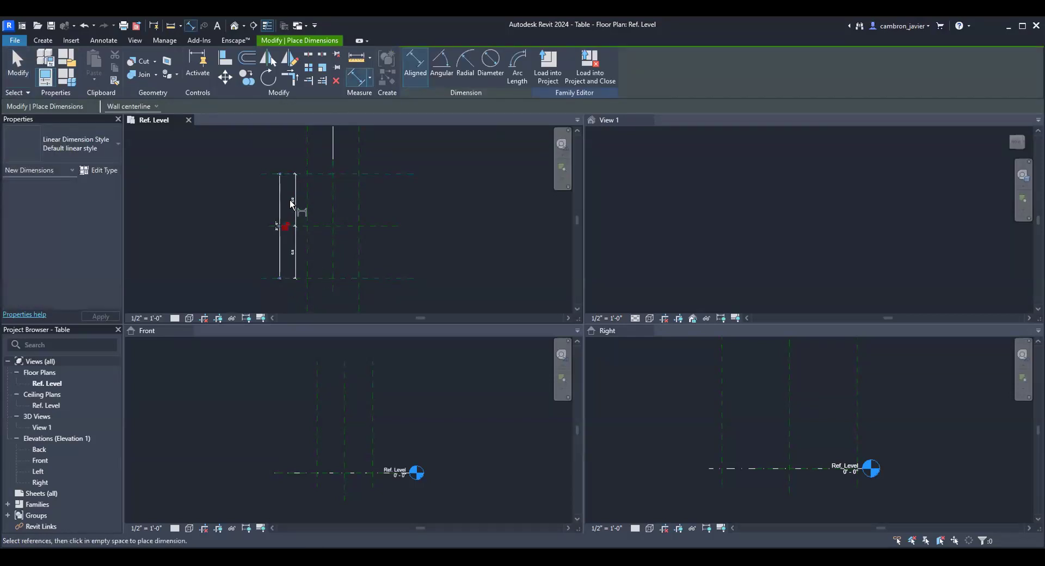
key(Escape)
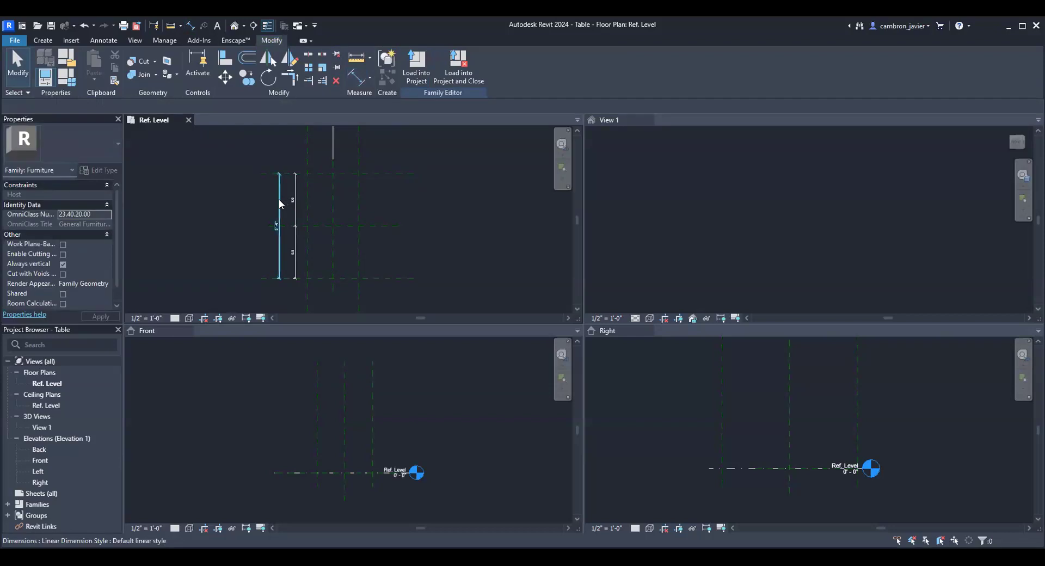
- Label the overall vertical dimension with a new family parameter named Length, set as an instance parameter
click(280, 204)
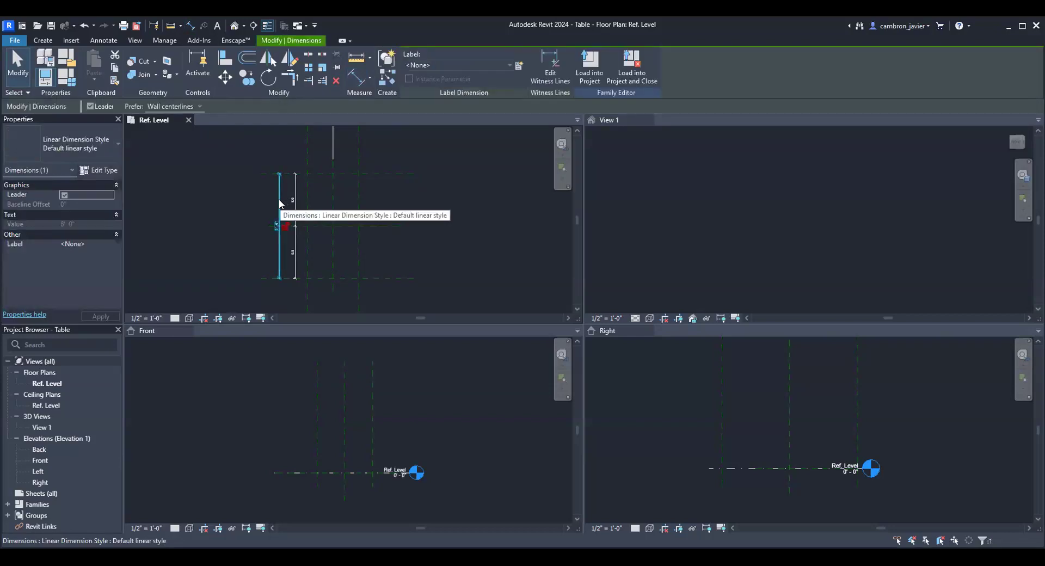
click(518, 67)
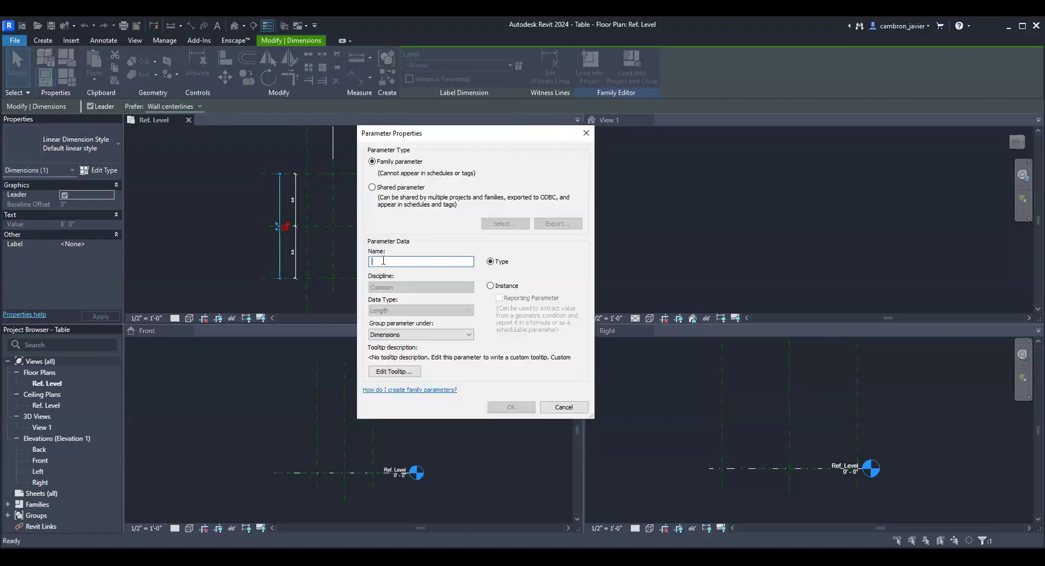
text(Length)
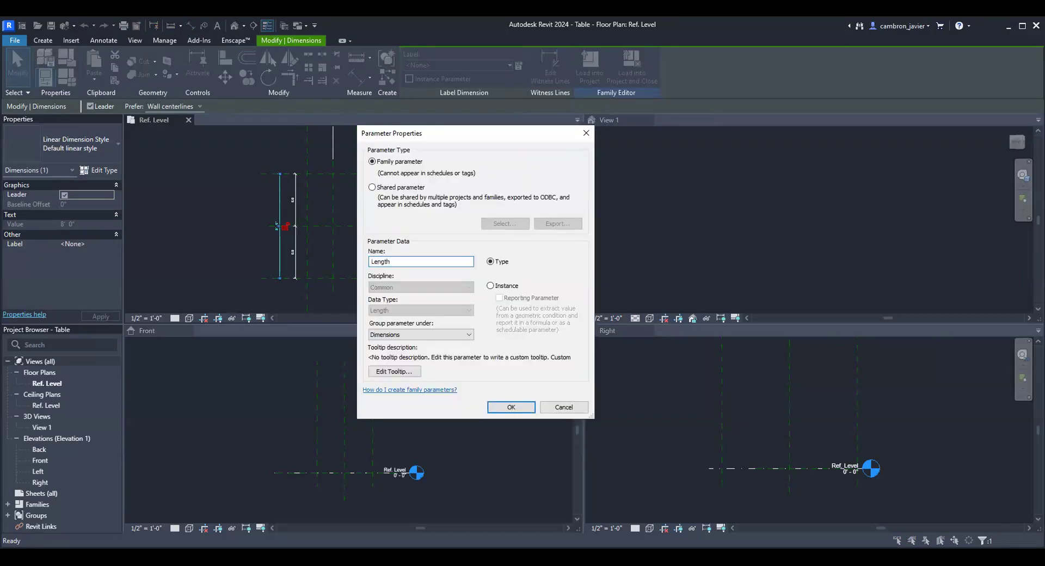
click(490, 286)
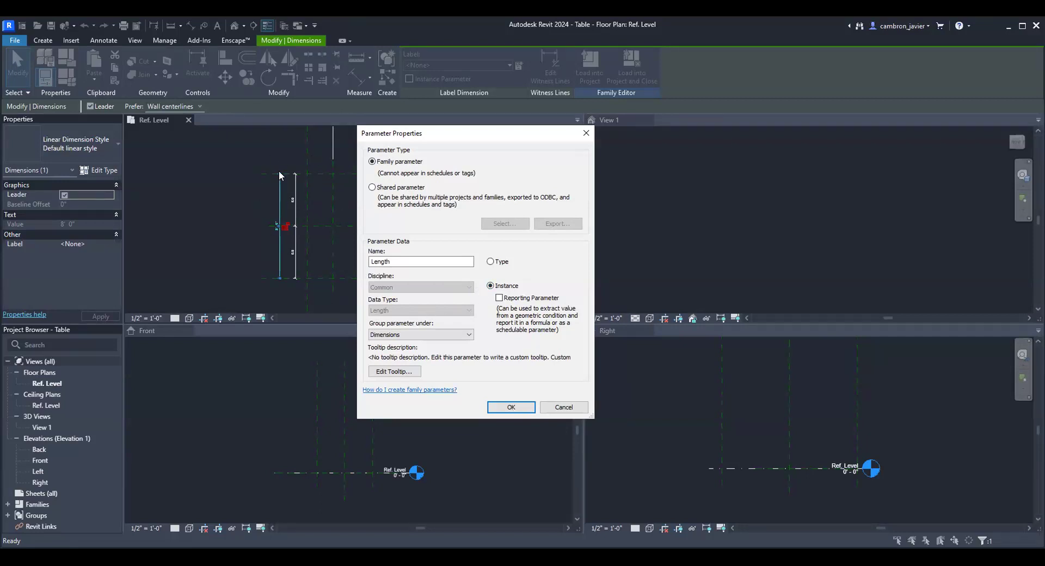
click(512, 408)
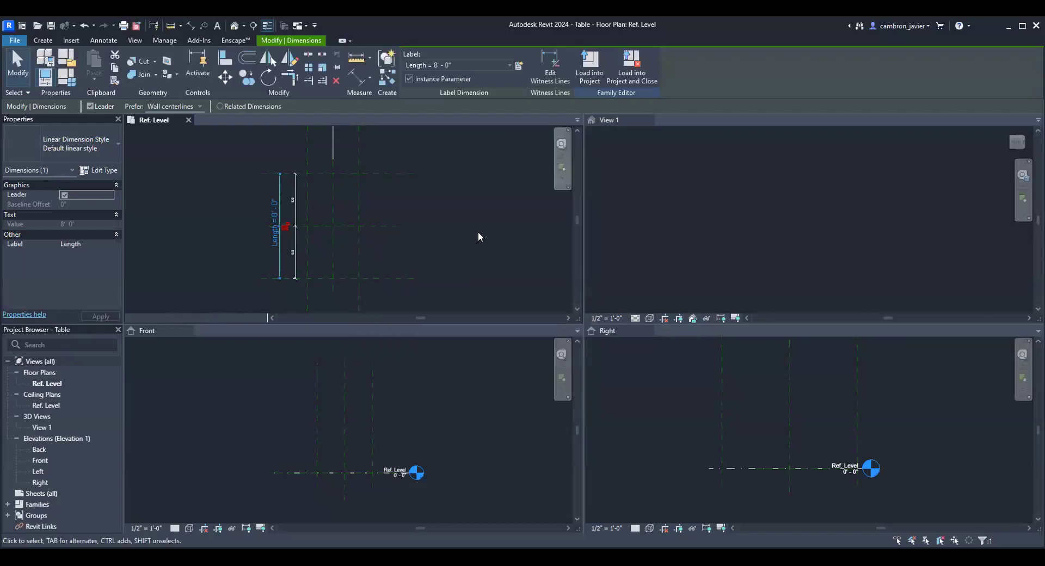
- Move the horizontal equality dimension string and the Width dimension down, closer to the upper horizontal reference plane
middle_drag(341, 161, 347, 224)
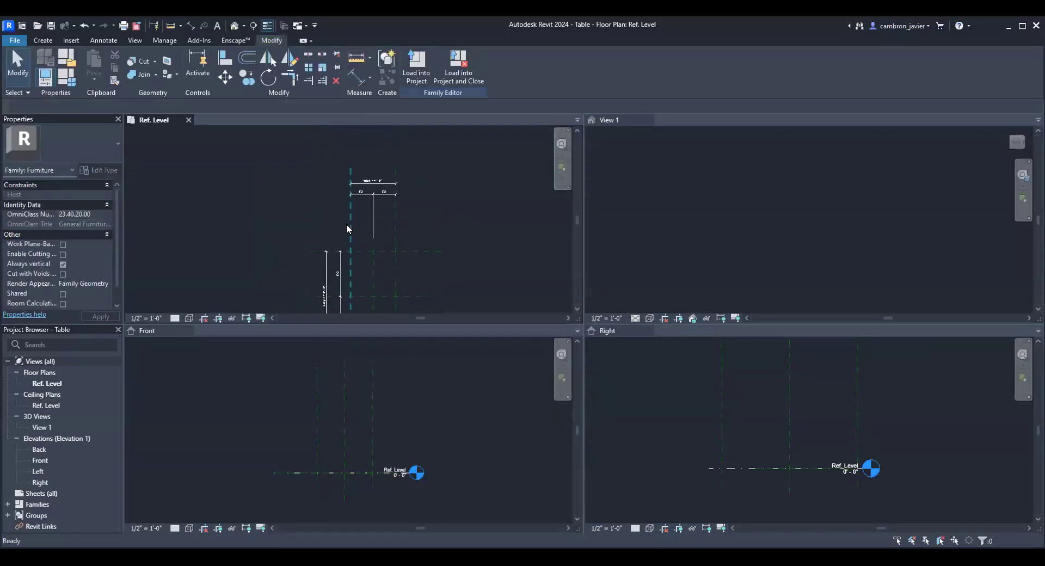
scroll(366, 195, up, 1)
drag(367, 195, 366, 241)
click(467, 198)
drag(383, 182, 381, 234)
click(426, 203)
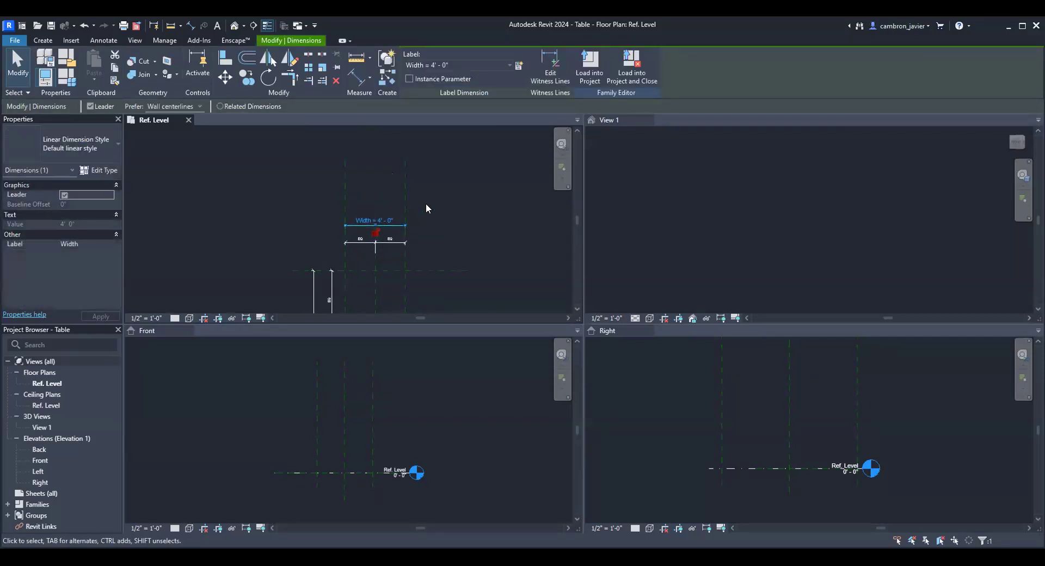
- Review the labelled Width and Length dimensions and the equality strings around the reference planes in the plan
scroll(396, 192, down, 1)
middle_drag(397, 193, 383, 145)
scroll(316, 192, up, 1)
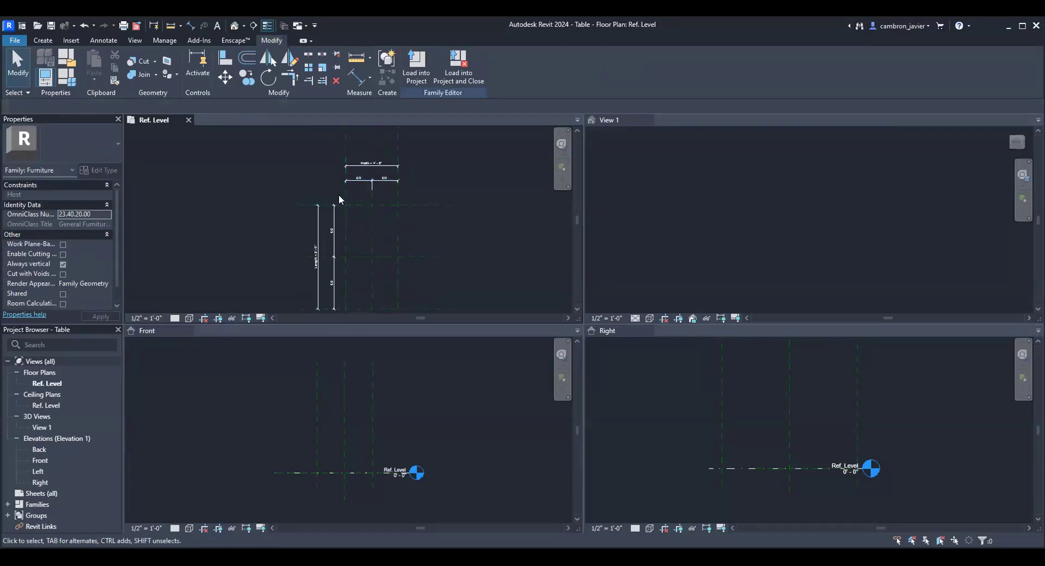
middle_drag(340, 221, 298, 224)
scroll(331, 168, up, 1)
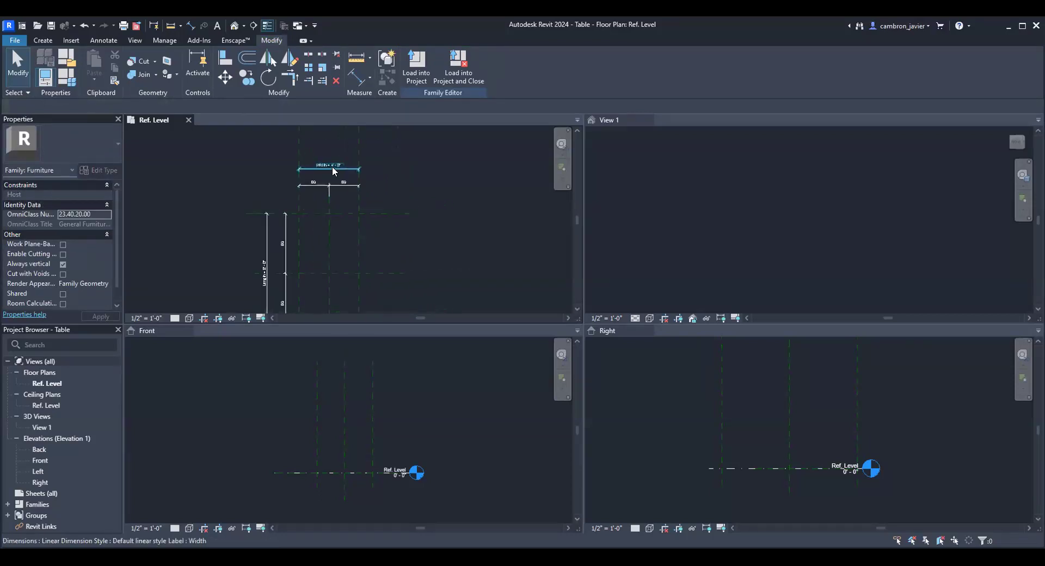
scroll(284, 227, down, 1)
middle_drag(328, 230, 335, 197)
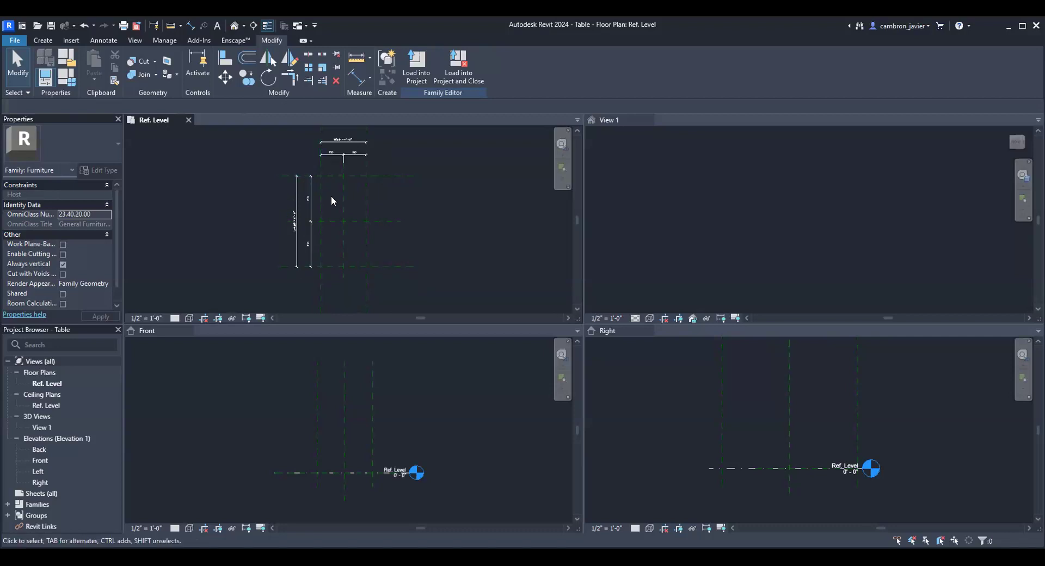
middle_drag(330, 220, 327, 251)
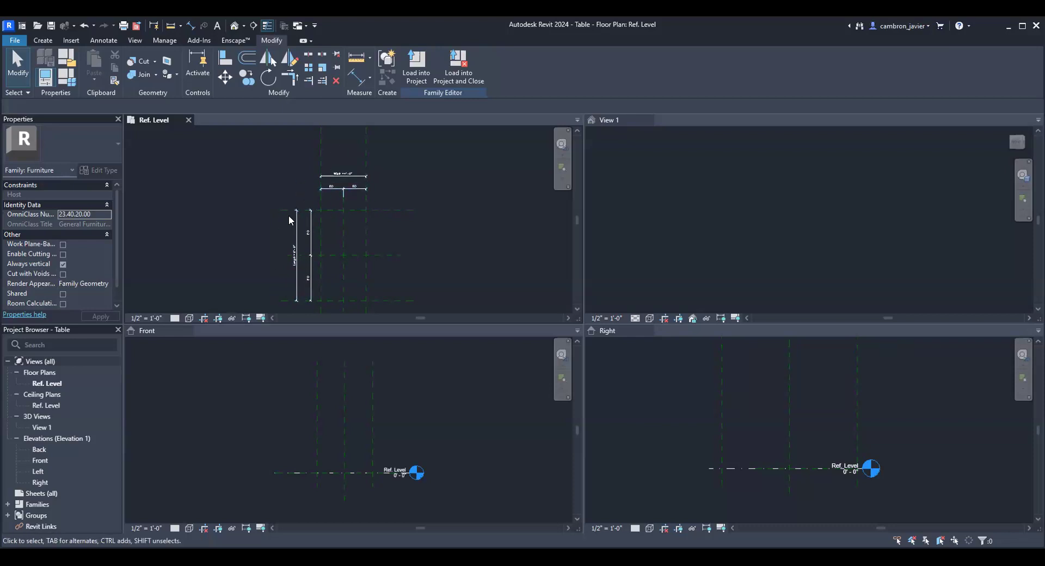
middle_drag(310, 191, 292, 179)
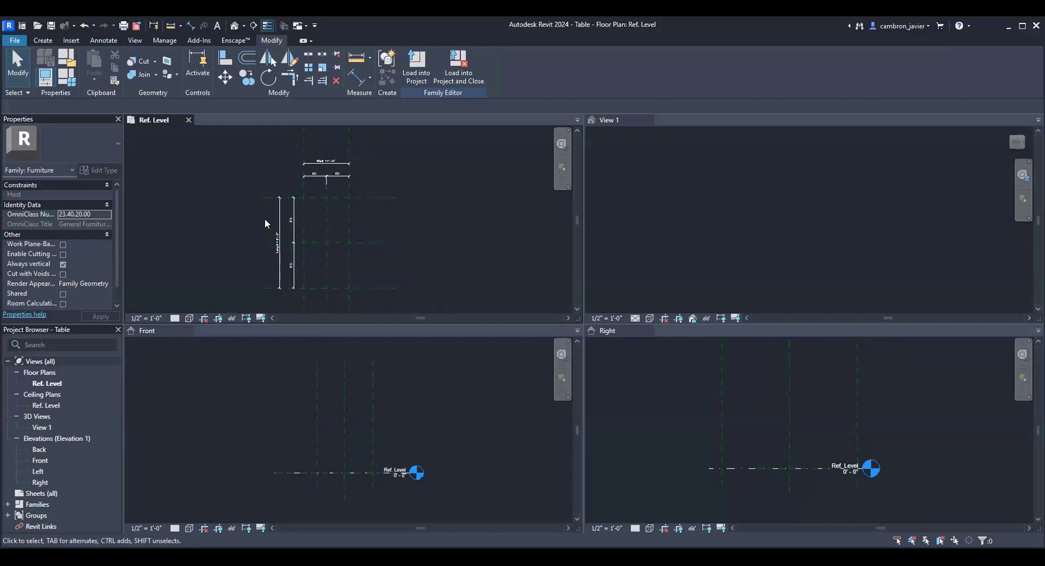
- Flex the family by setting Length to 6'-0" and Width to 3'-0" in Family Types
click(62, 78)
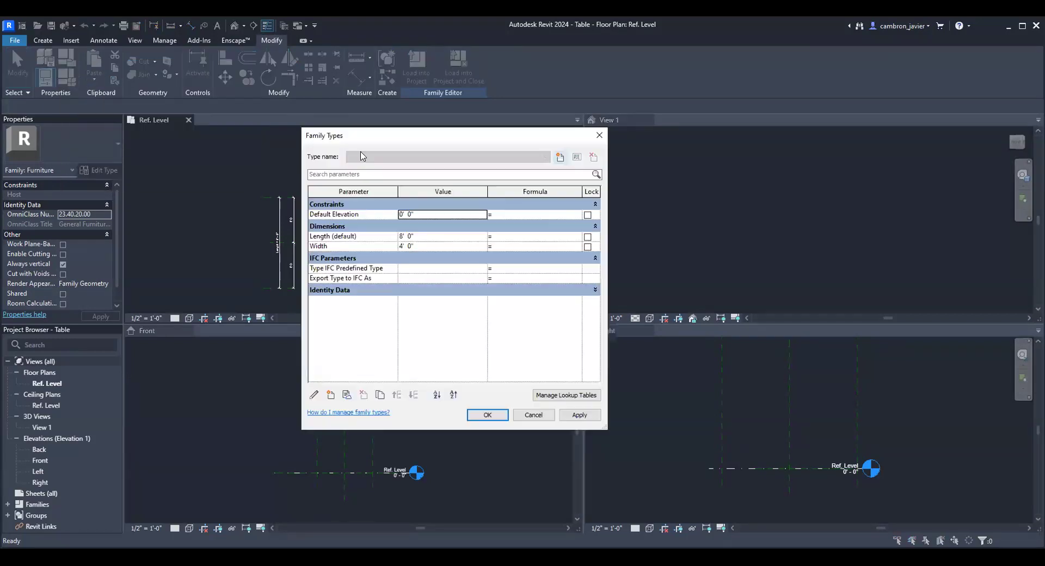
drag(380, 143, 492, 91)
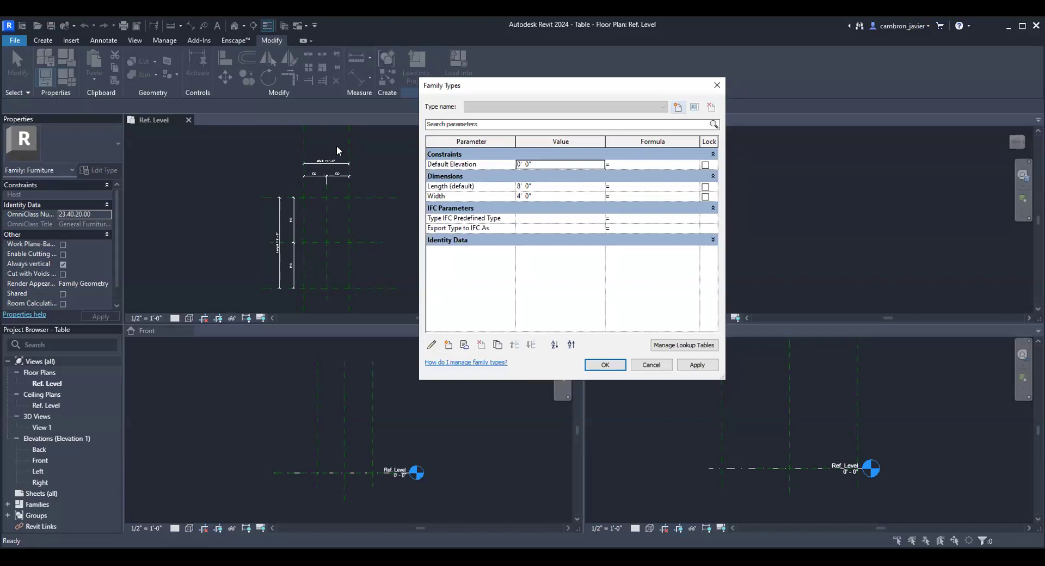
click(525, 186)
double_click(535, 185)
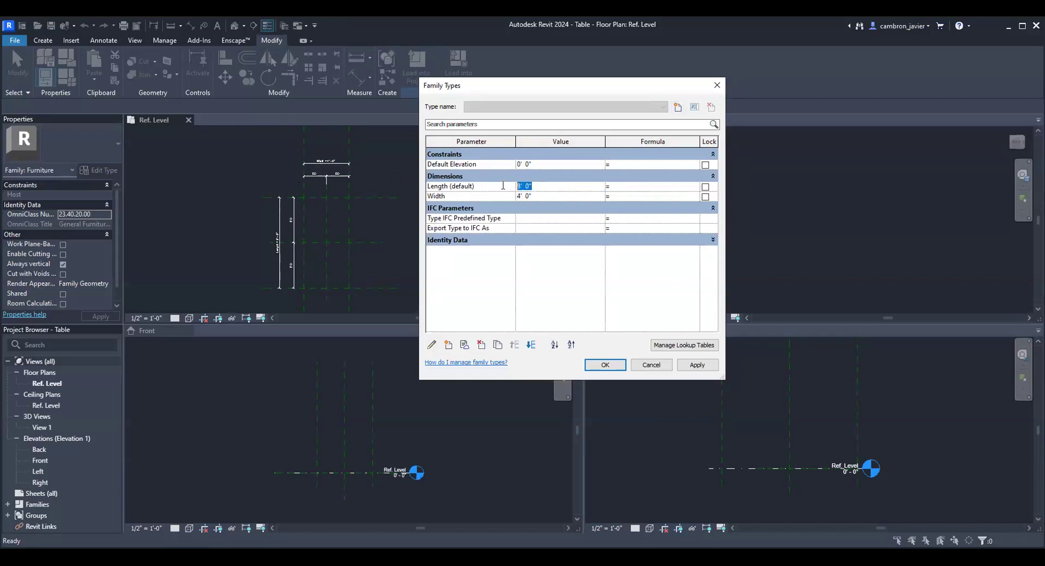
text(6)
click(542, 194)
double_click(542, 195)
text(3)
key(Tab)
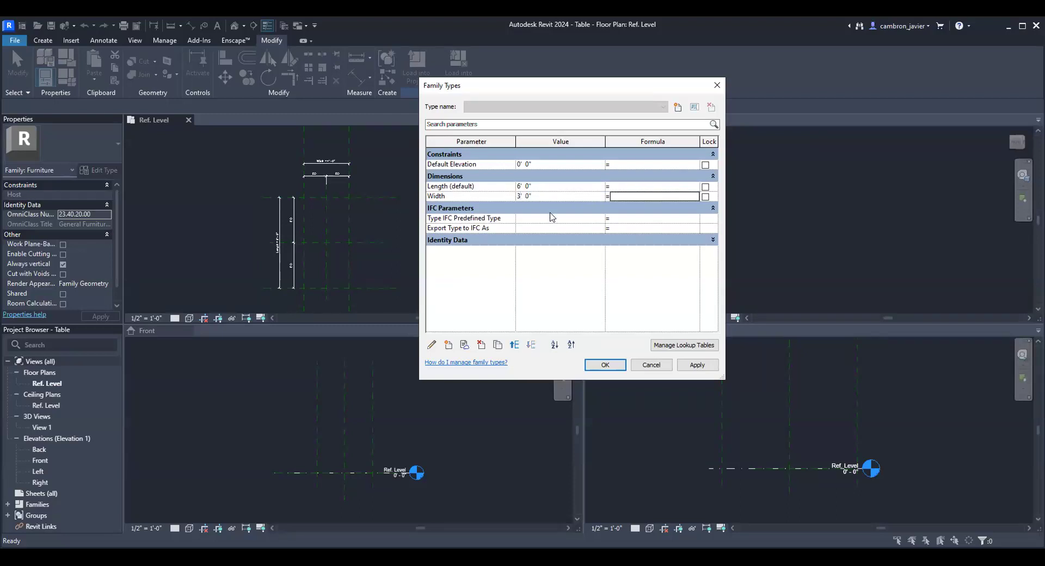
click(695, 364)
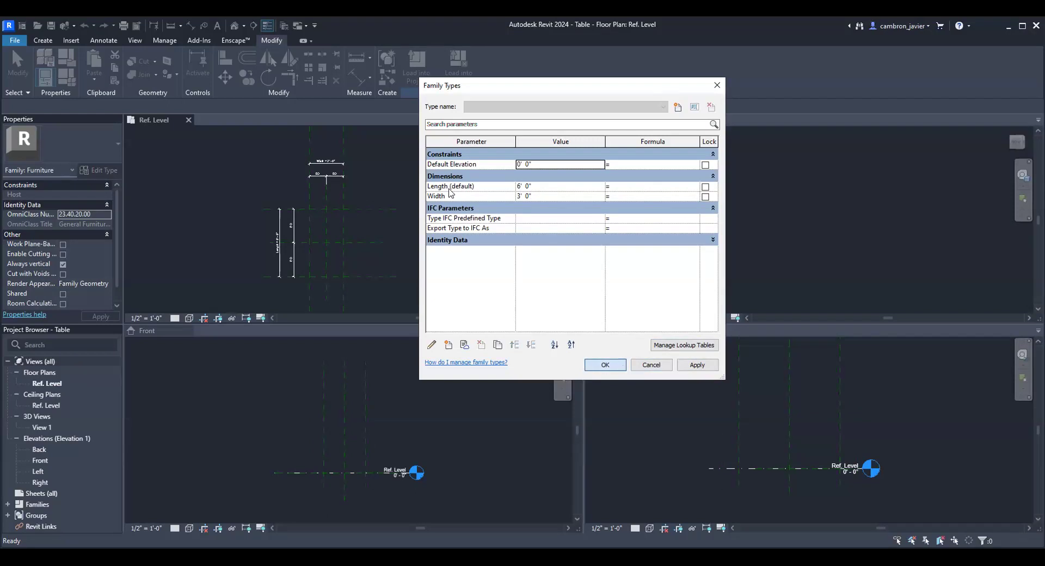
click(621, 365)
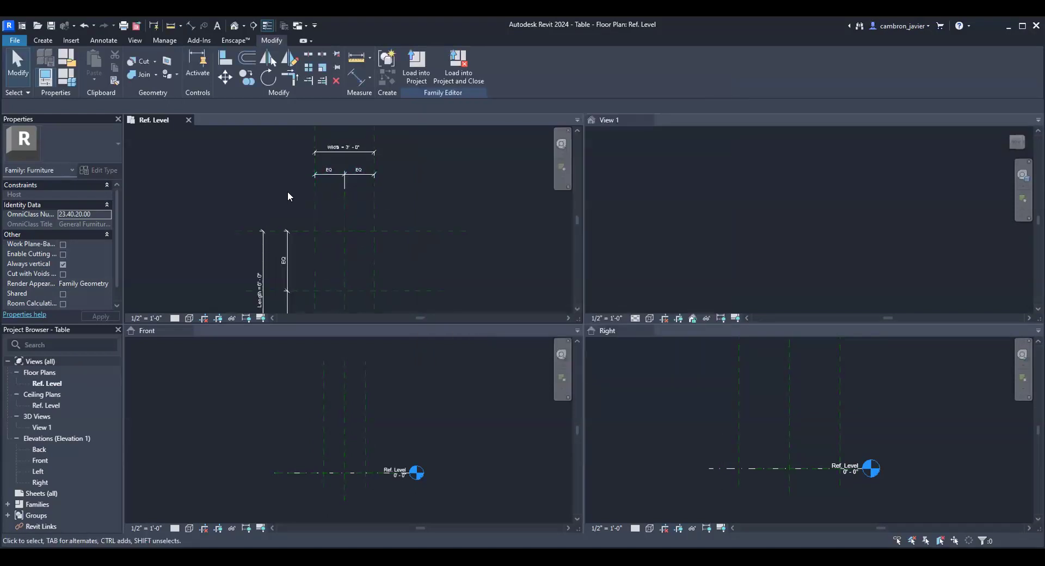
- Check the flexed reference planes in the plan, and set Length to 8'-0" and Width to 4'-0" in Family Types
scroll(280, 223, up, 3)
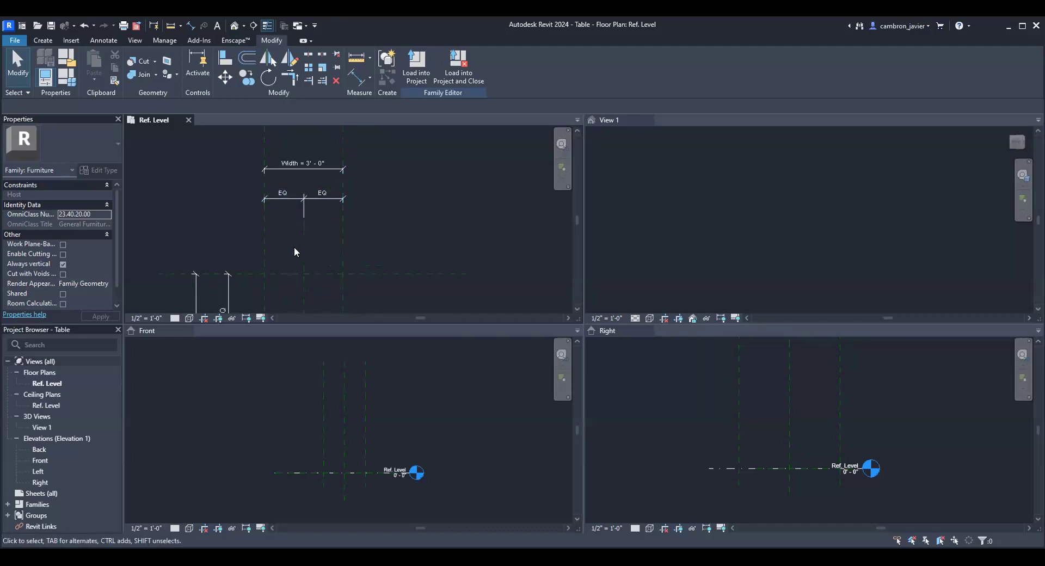
scroll(301, 169, down, 2)
middle_drag(270, 236, 269, 169)
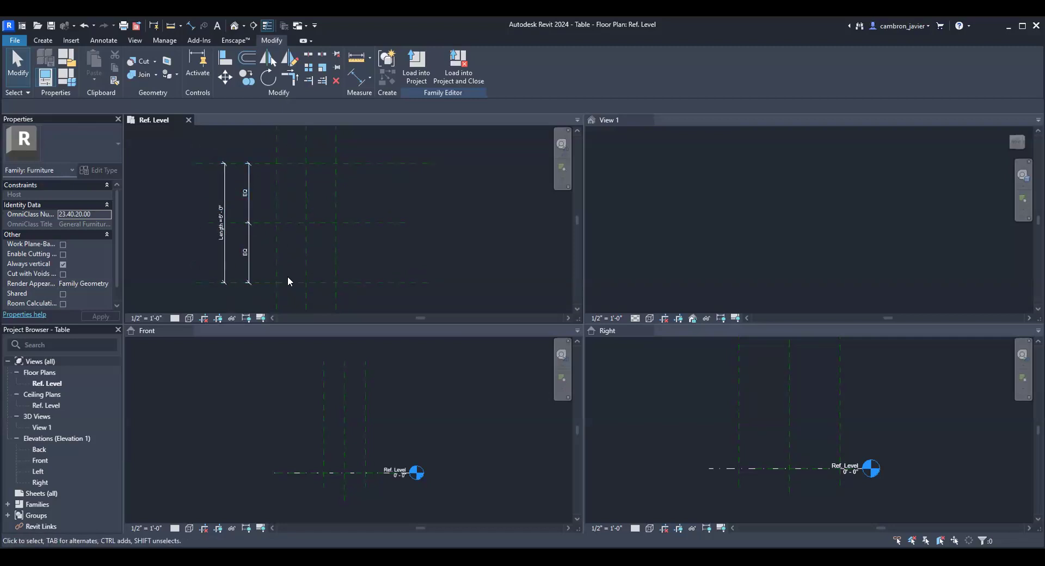
scroll(286, 191, down, 2)
middle_drag(307, 230, 318, 278)
click(70, 77)
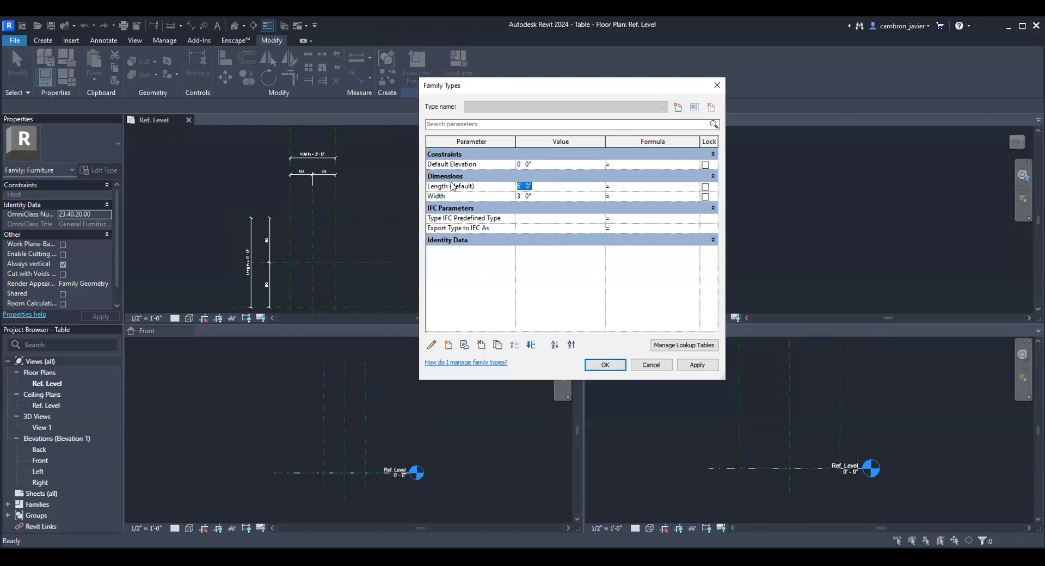
text(8)
key(Tab)
click(542, 197)
text(4)
key(Tab)
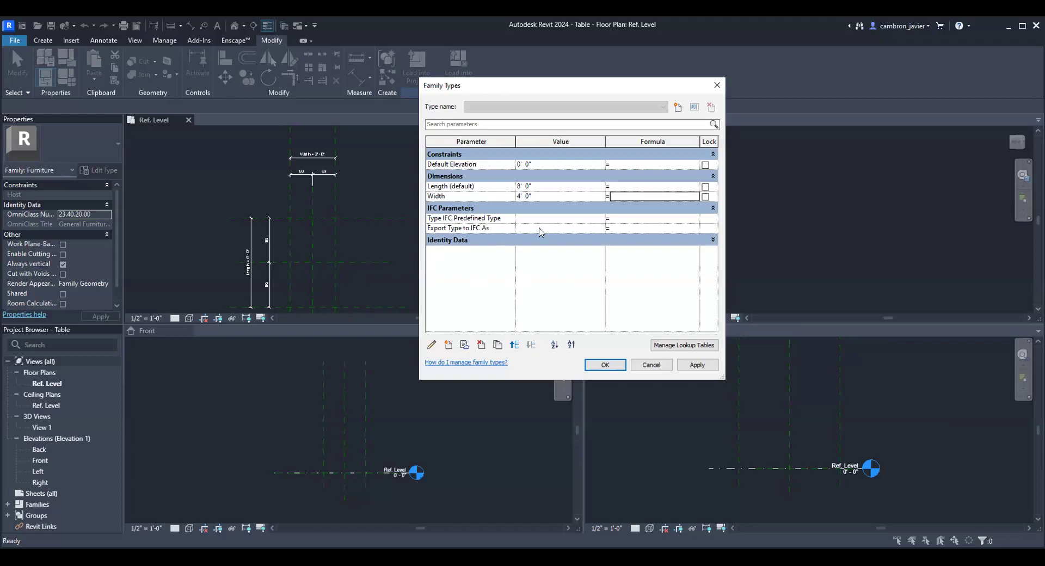
click(697, 365)
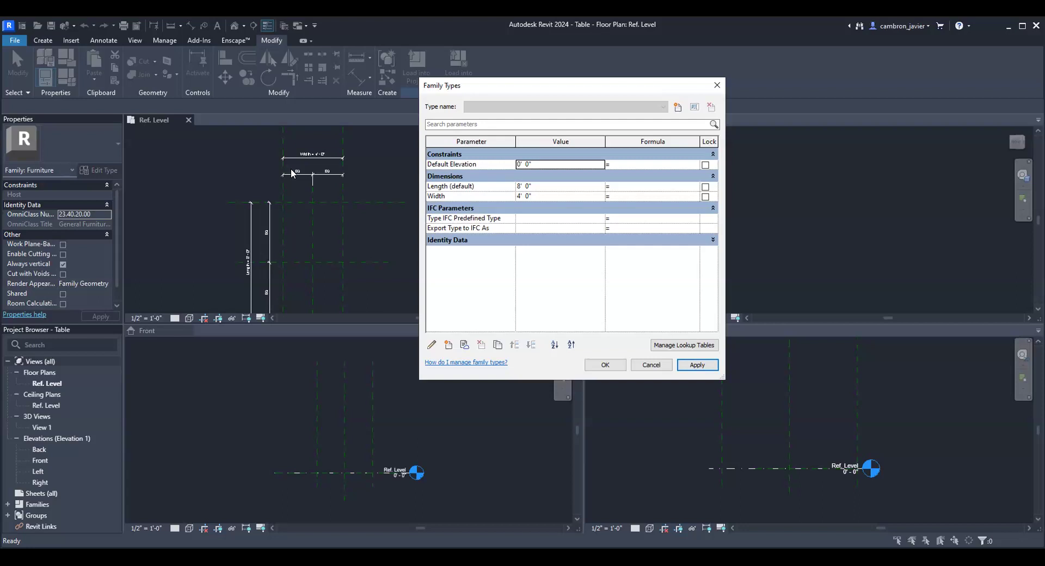
- Test the Length parameter at 14'-0", and restore it to 8'-0"
click(552, 186)
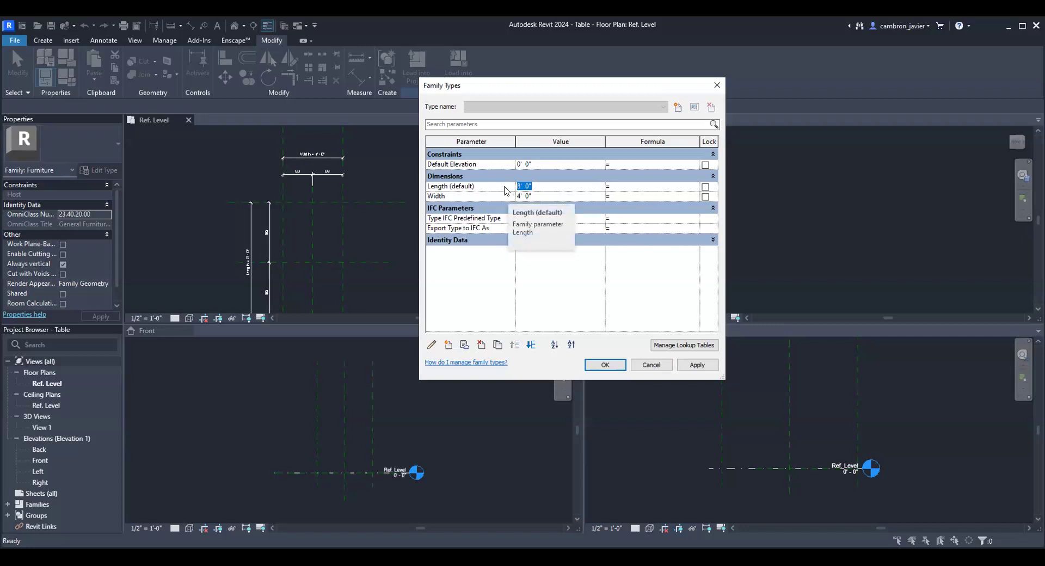
text(14)
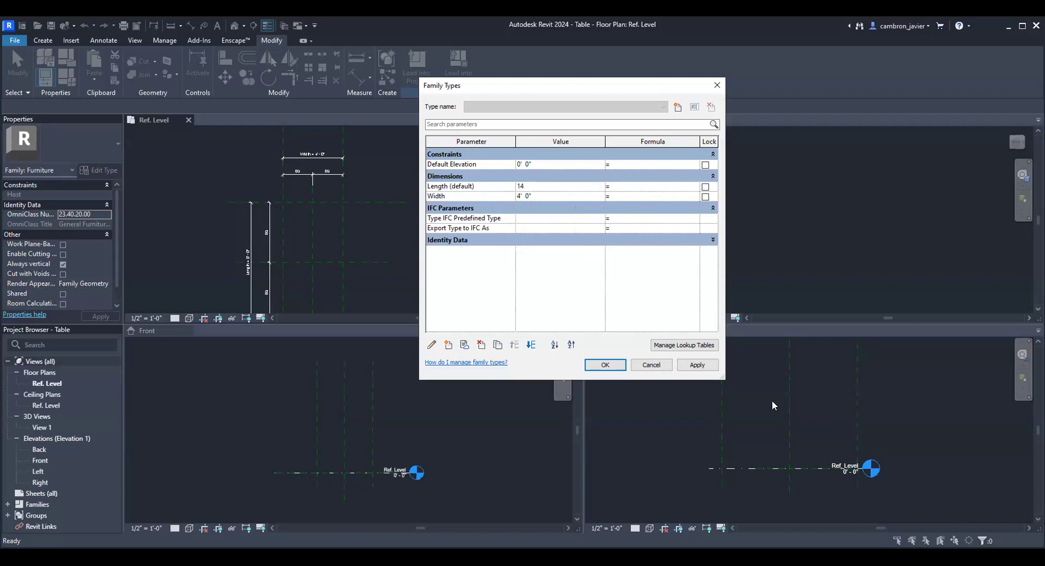
click(698, 364)
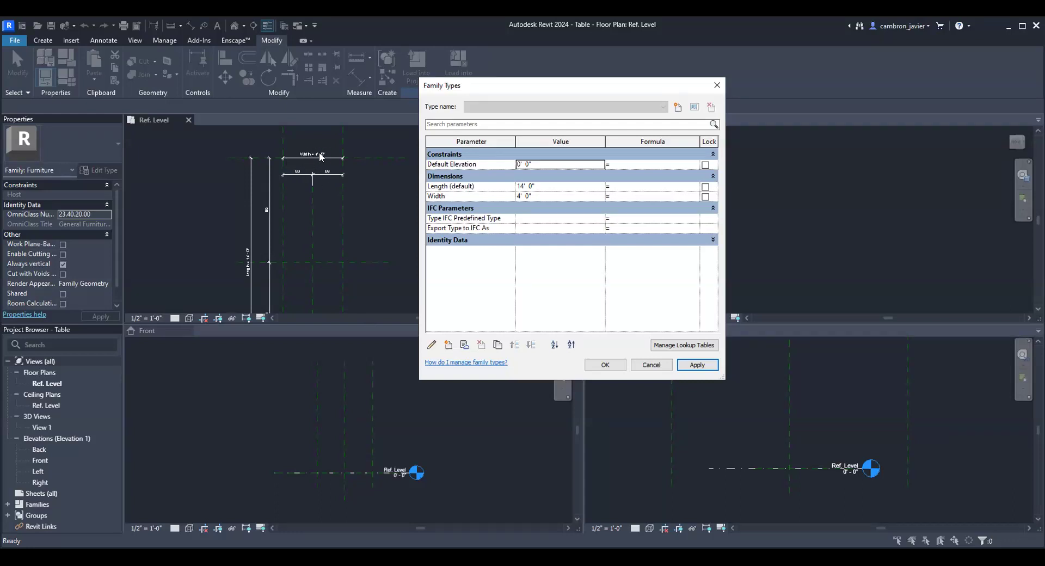
click(549, 187)
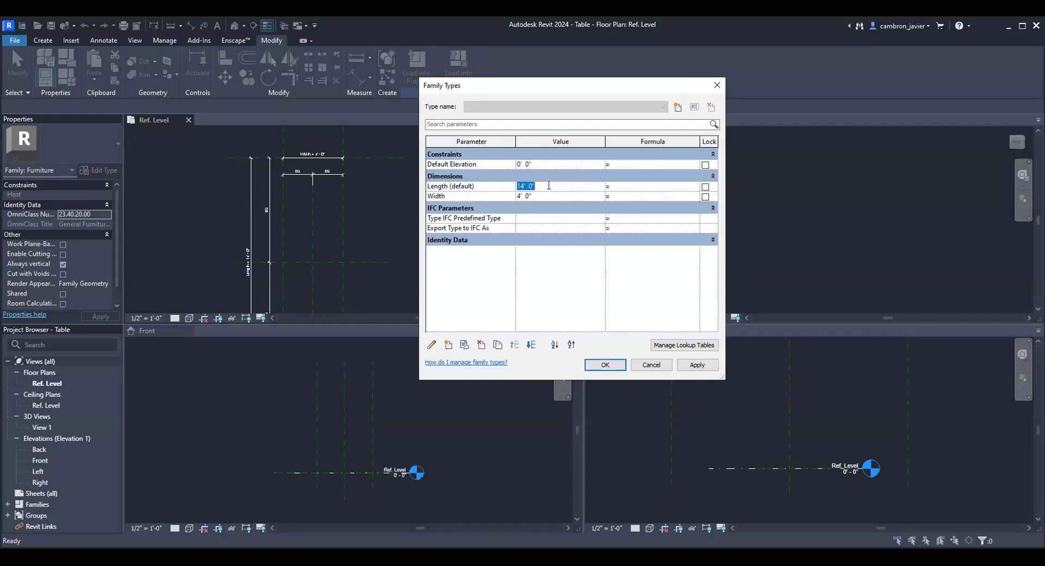
text(8)
click(697, 365)
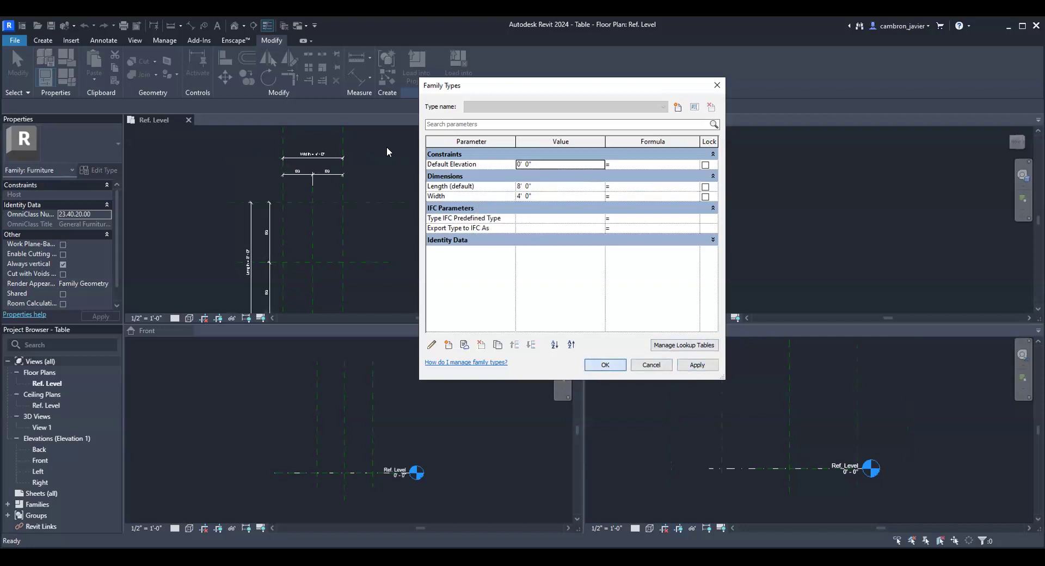
scroll(294, 189, down, 1)
middle_drag(371, 215, 428, 191)
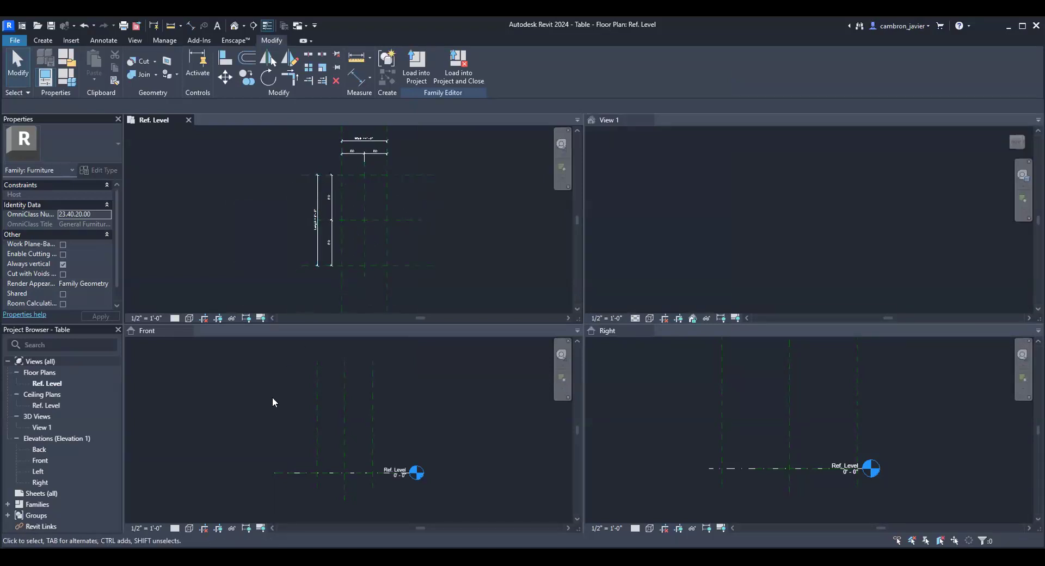
- Draw a horizontal reference plane about 3'-10" above Ref. Level in the Front elevation, crossing the three vertical planes
click(228, 393)
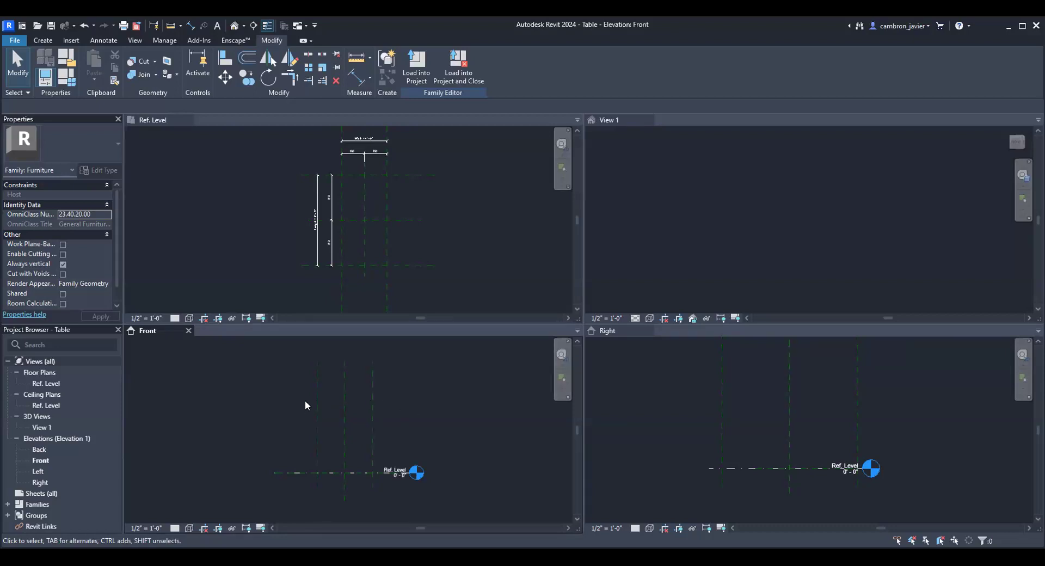
click(42, 41)
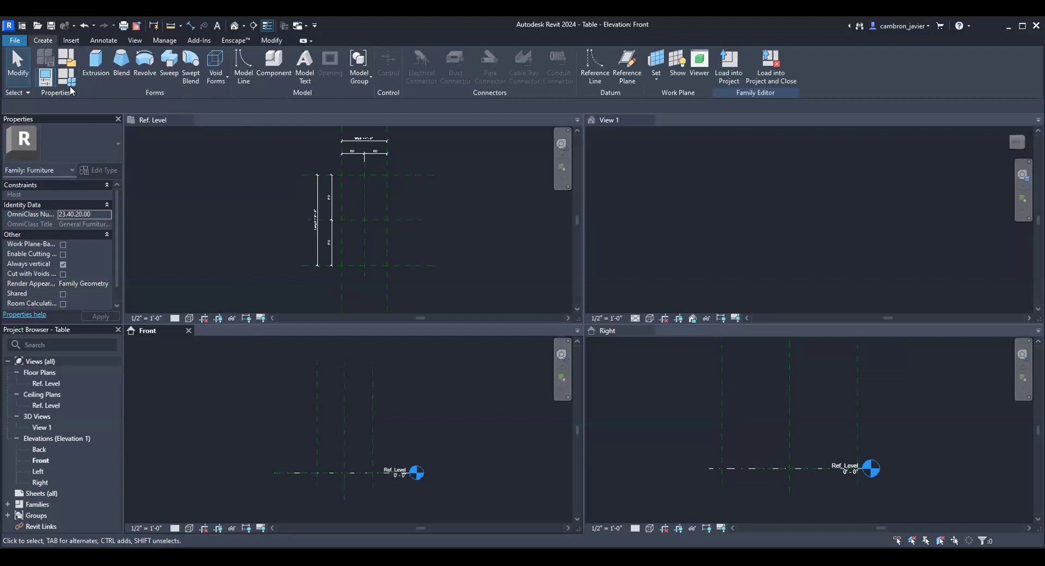
click(627, 61)
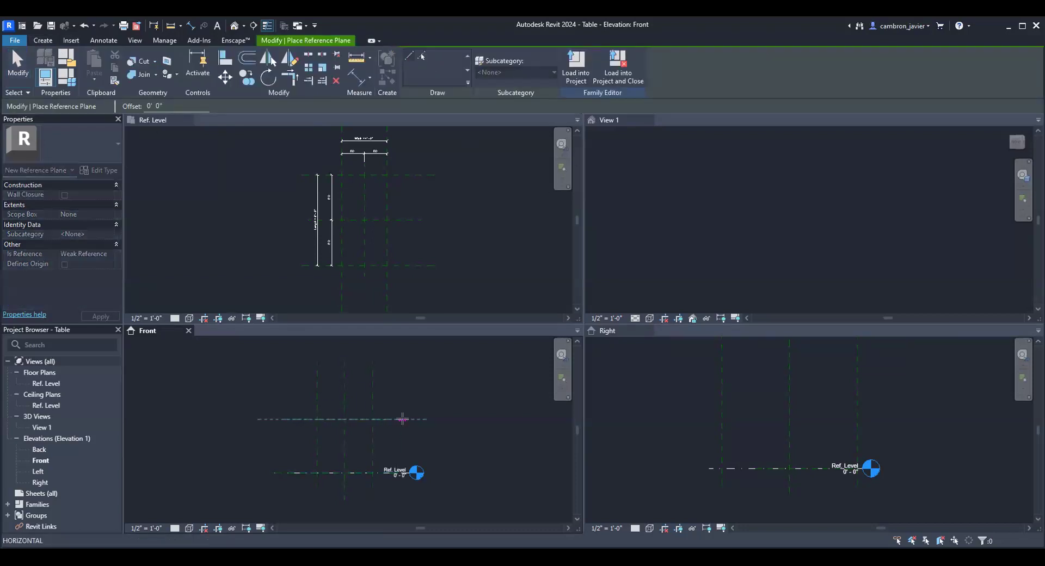
click(404, 419)
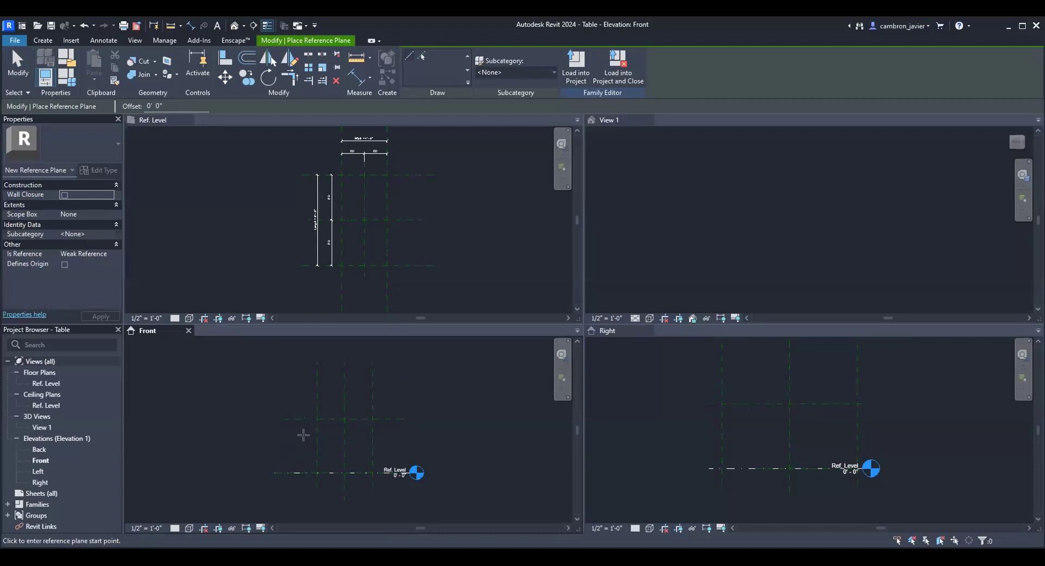
scroll(302, 430, up, 2)
key(Escape)
- Add an aligned dimension between the new horizontal reference plane and Ref. Level in the Front elevation
click(304, 412)
middle_drag(258, 440, 245, 407)
scroll(233, 406, up, 1)
click(232, 408)
click(356, 79)
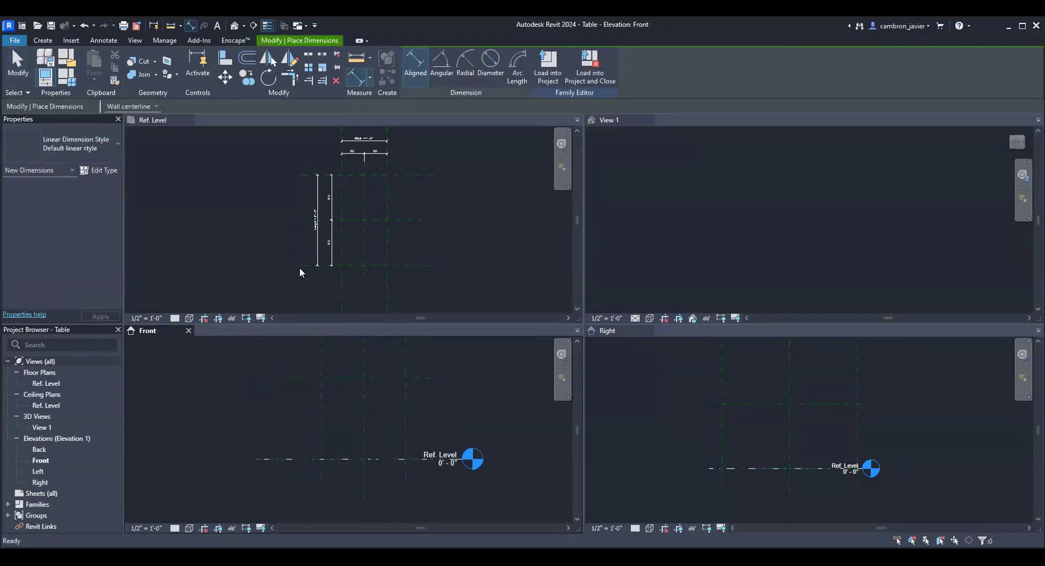
click(285, 377)
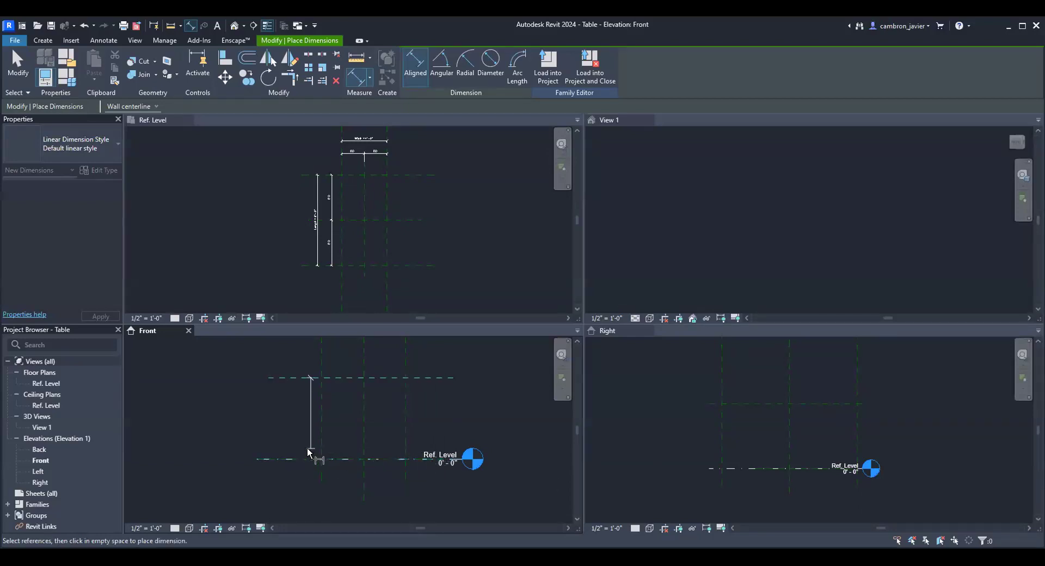
click(288, 443)
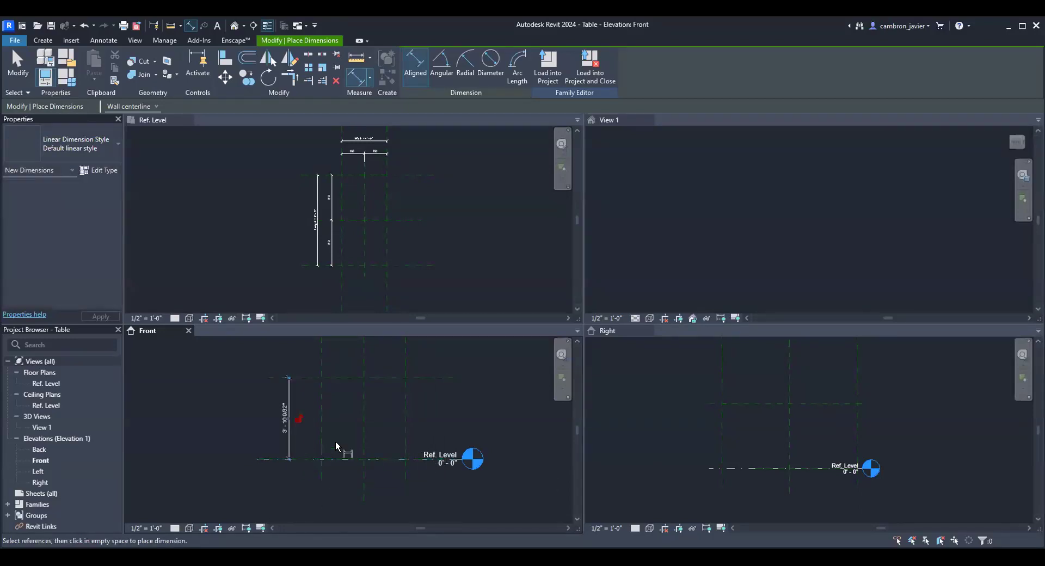
scroll(304, 397, up, 2)
middle_drag(304, 397, 368, 393)
key(Escape)
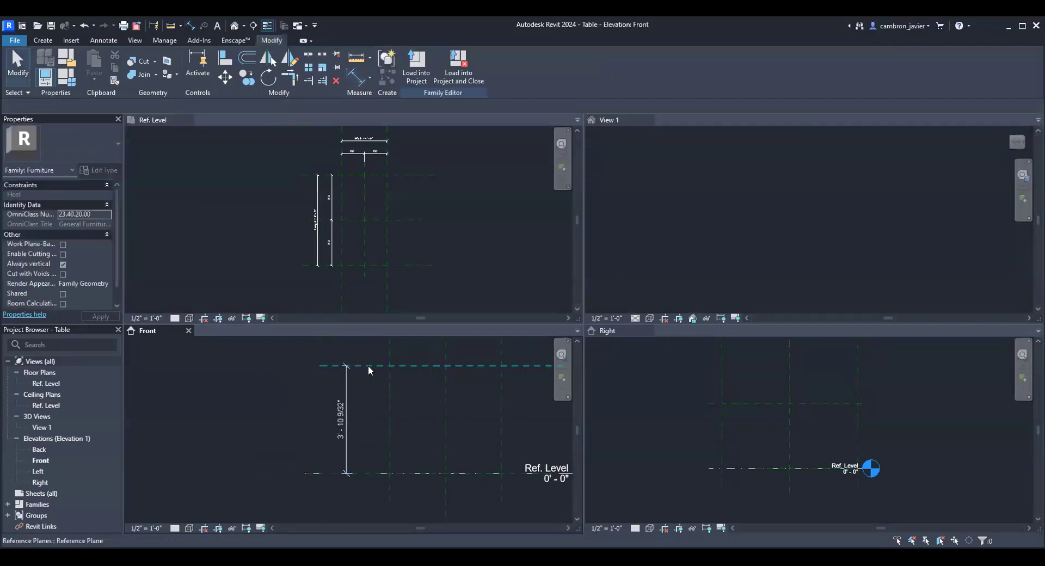
- Set the horizontal reference plane's height above Ref. Level to 3'-0"
click(368, 364)
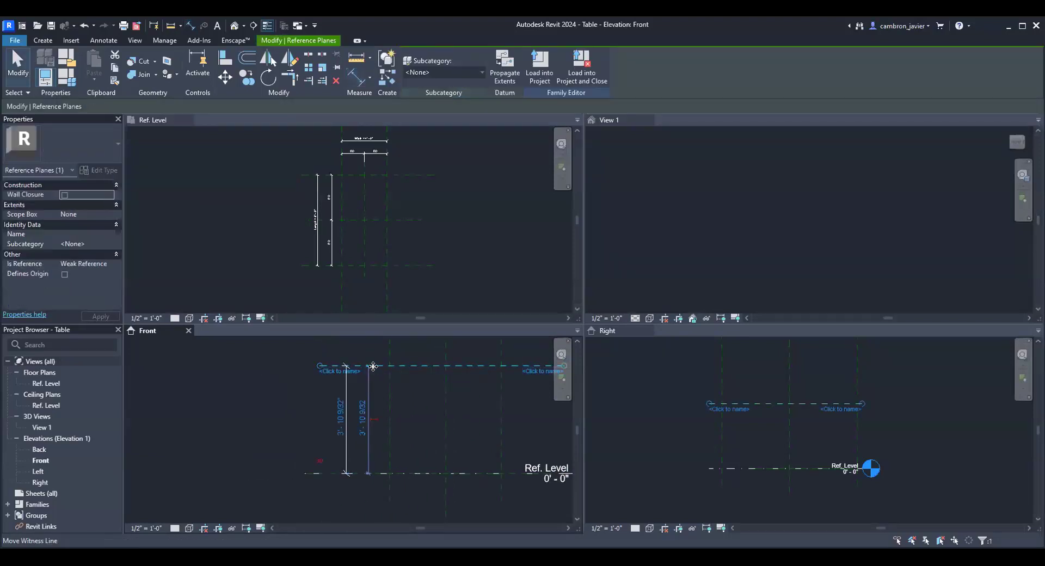
click(341, 412)
text(3)
key(Return)
click(297, 360)
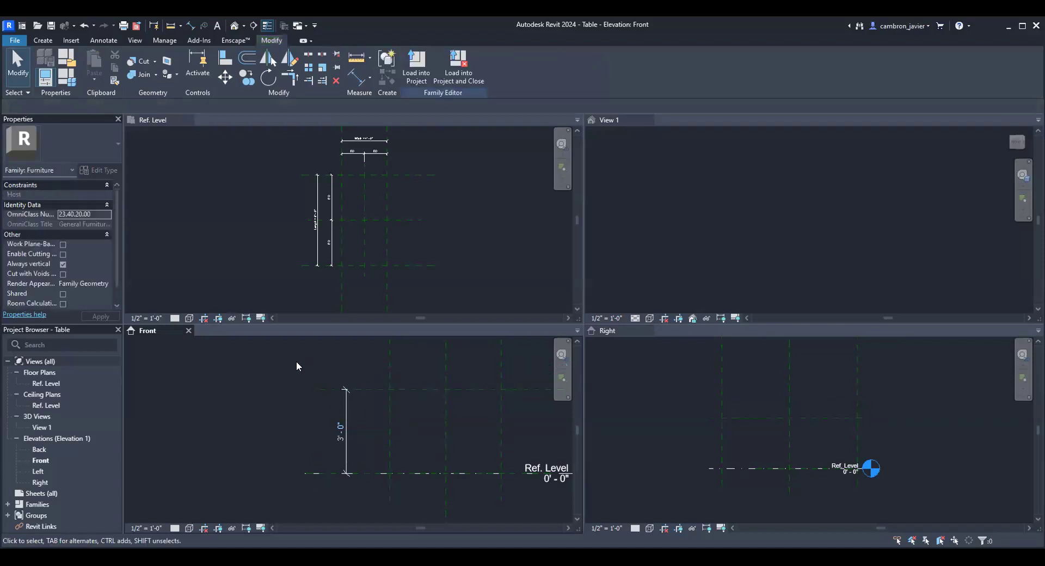
- Label the height dimension with a new type family parameter named Table Height, grouped under Dimensions
click(344, 415)
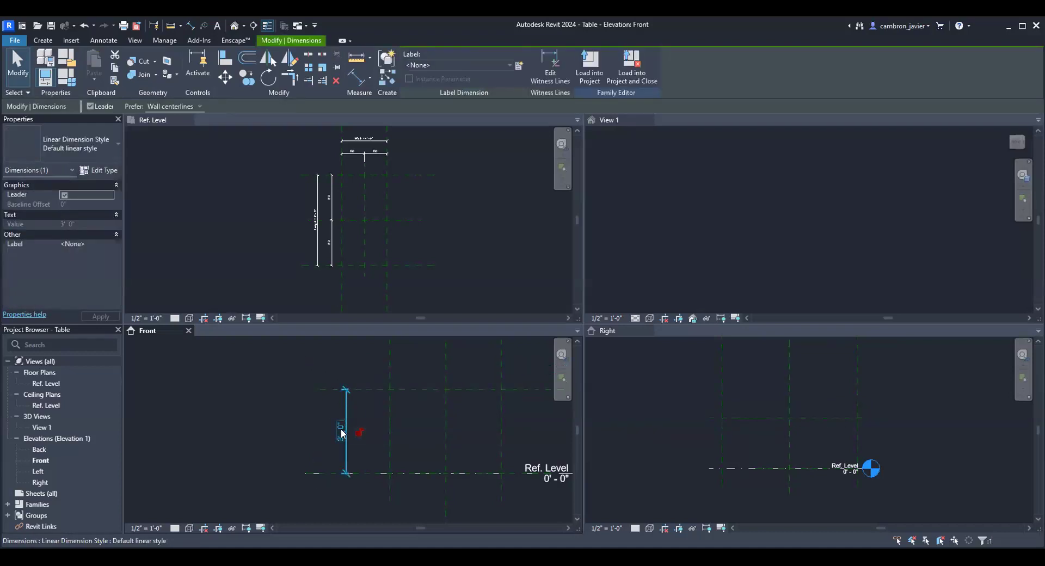
click(519, 65)
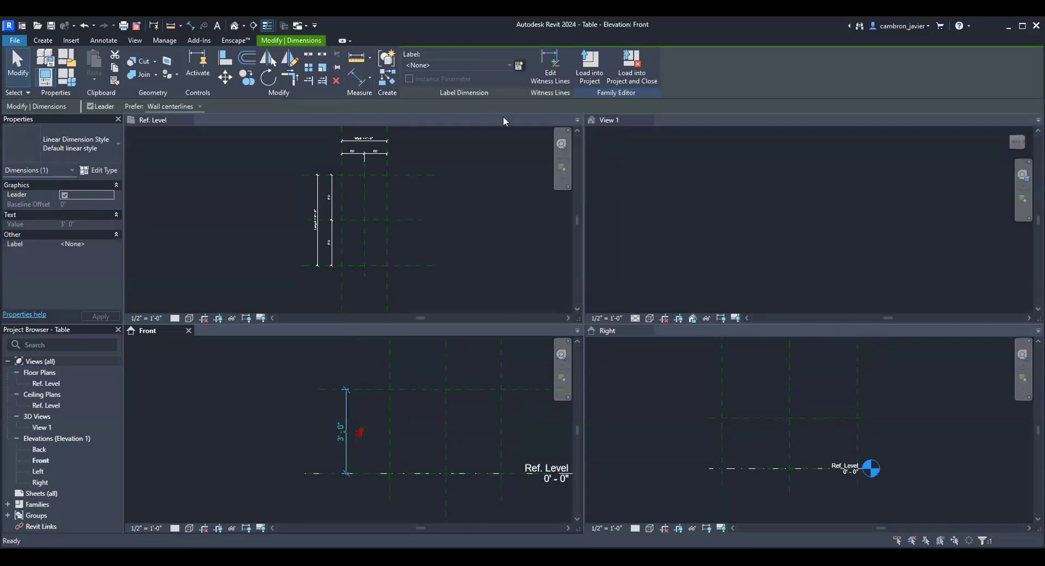
text(Table Height)
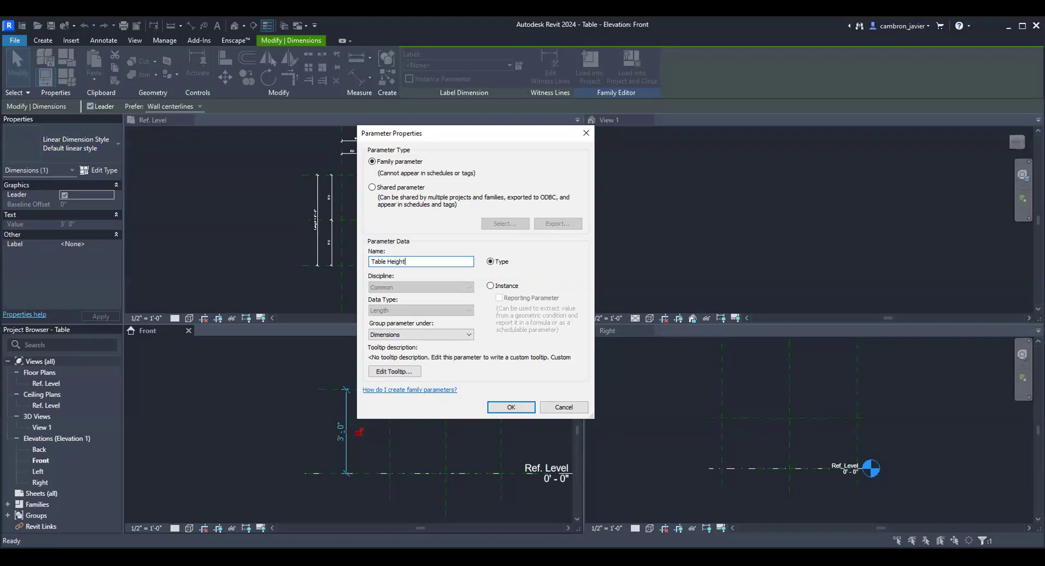
click(511, 408)
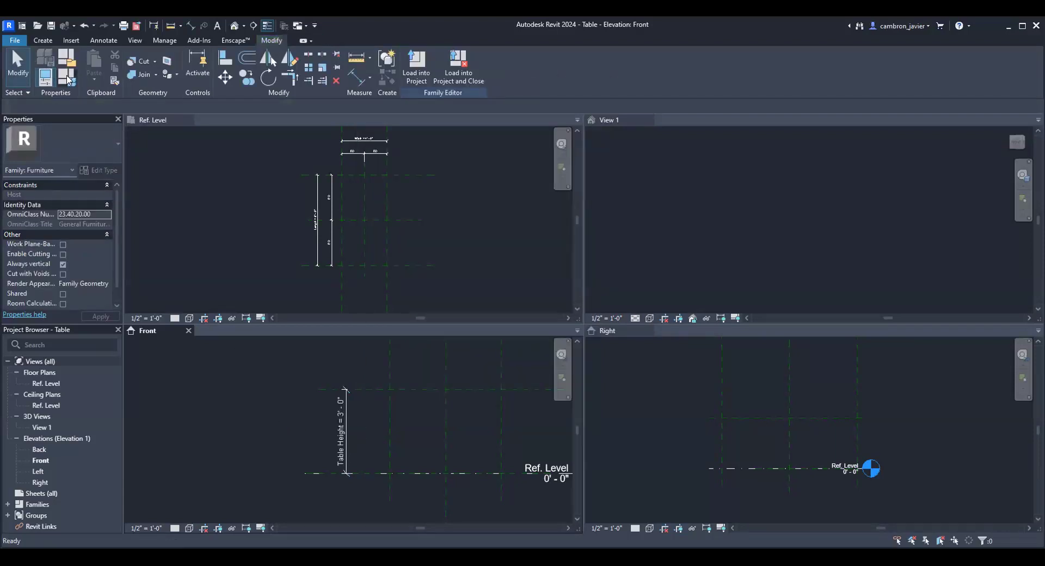
- Test the Table Height parameter at 2'-0" in Family Types, and restore it to 3'-0"
key(f)
key(t)
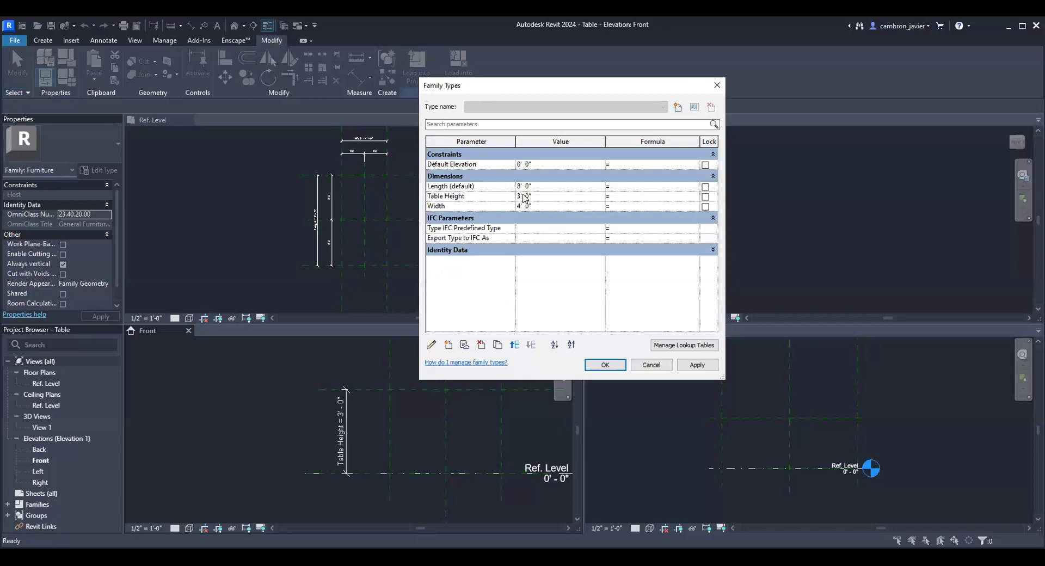
click(525, 195)
text(2)
click(687, 366)
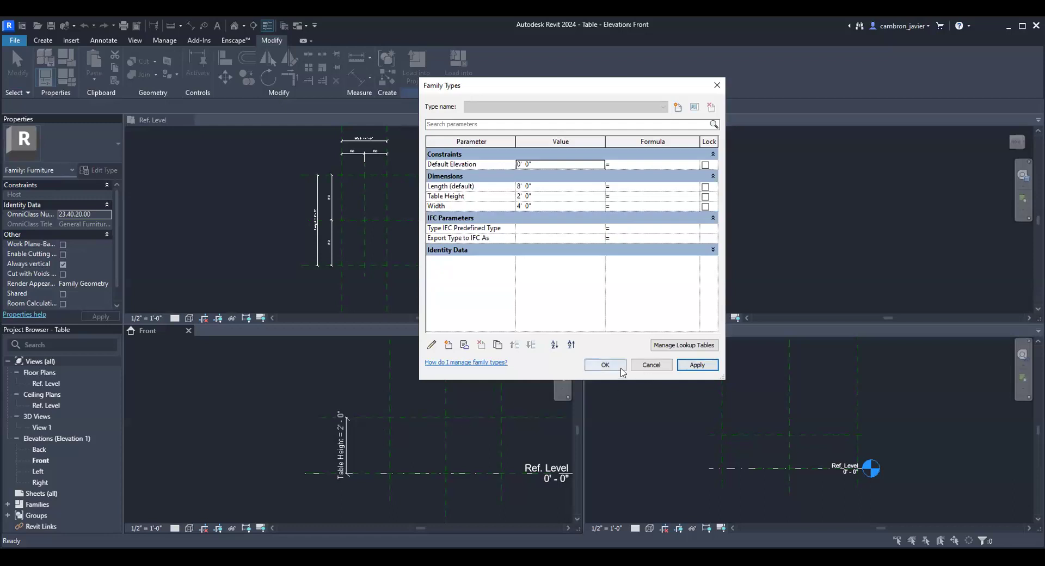
click(536, 197)
drag(536, 197, 484, 199)
text(3)
key(Tab)
click(693, 364)
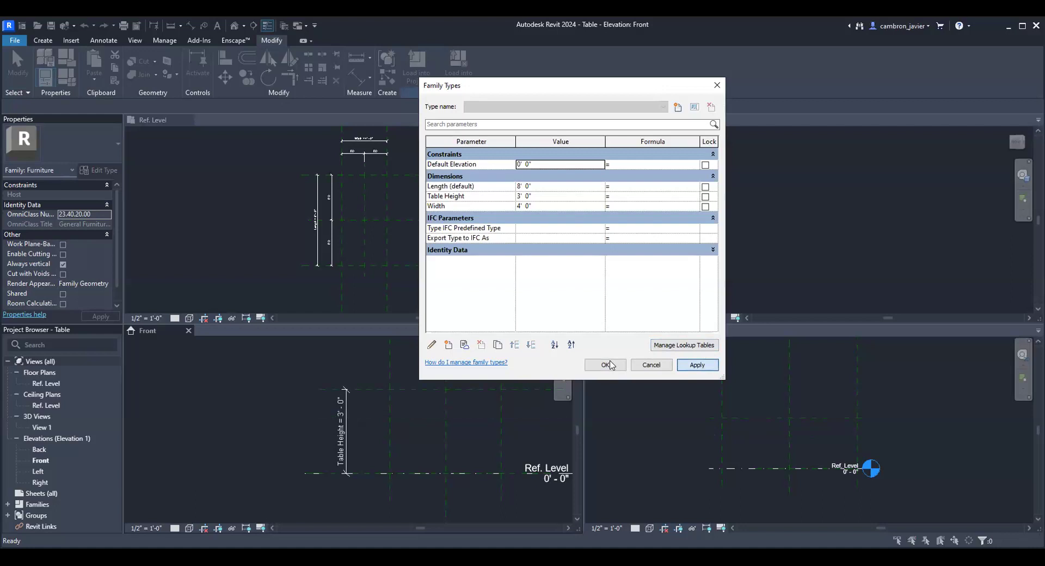
key(Return)
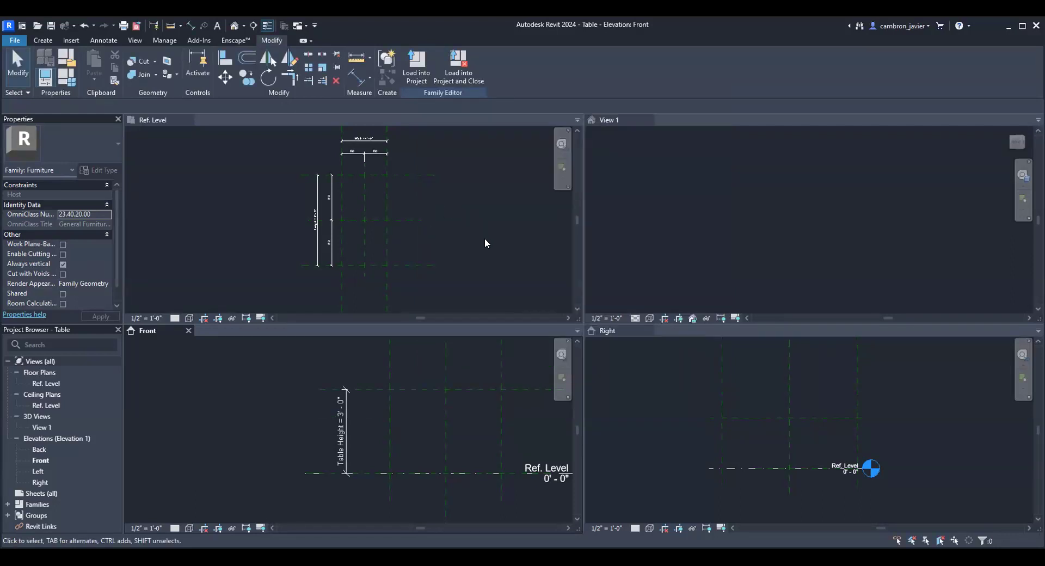
- Sketch a 4'-0" by 8'-0" rectangle for a solid extrusion in the Ref. Level plan, corner to corner on the outer reference plane intersections
scroll(332, 189, up, 1)
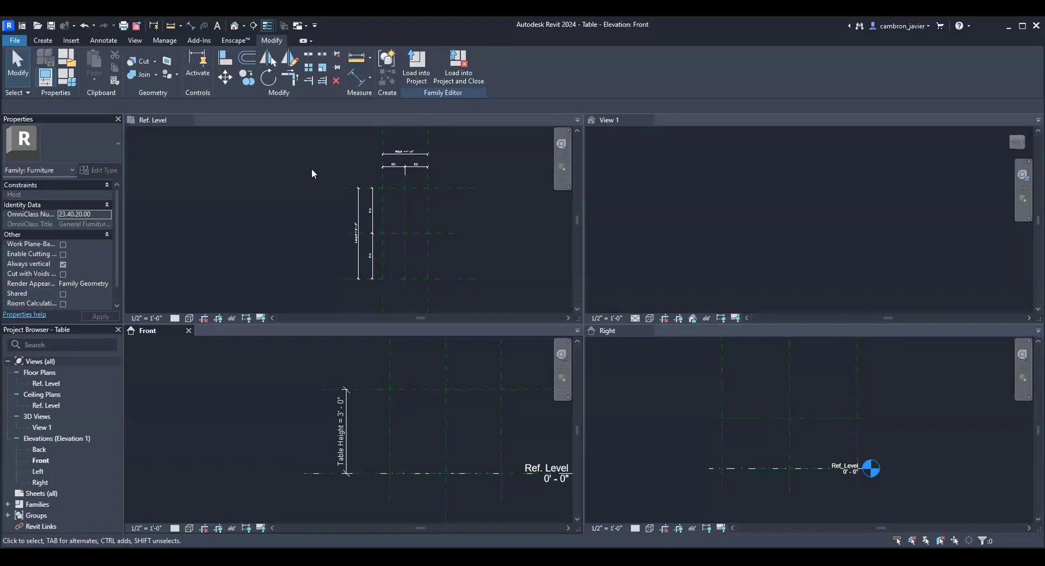
click(260, 174)
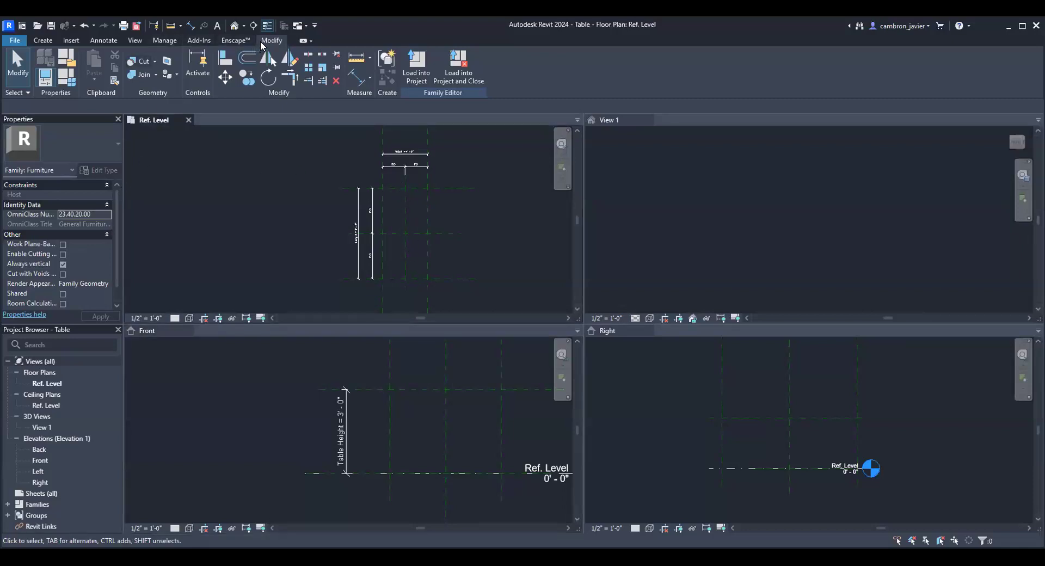
click(44, 42)
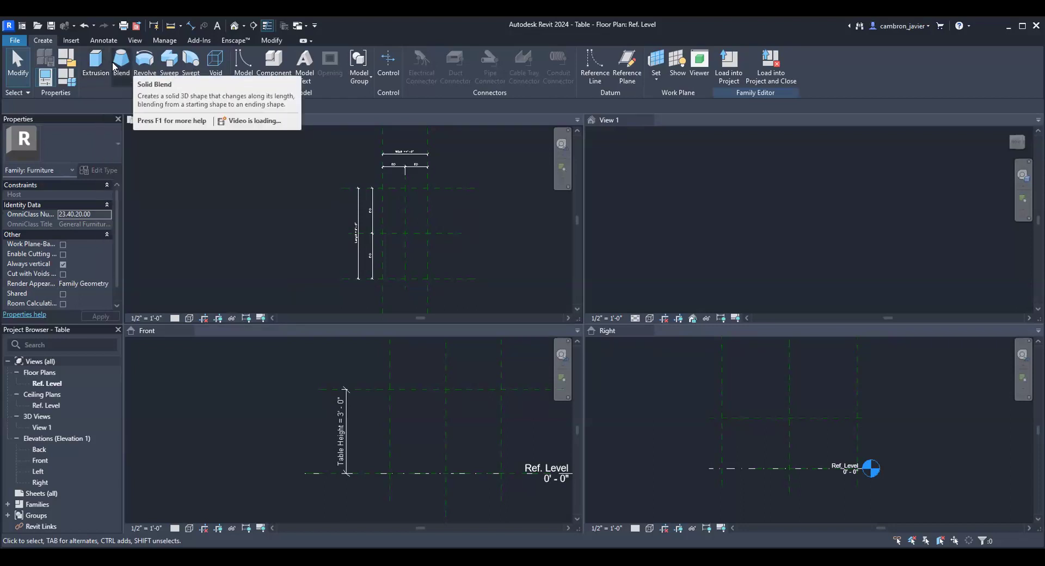
mouse_move(114, 66)
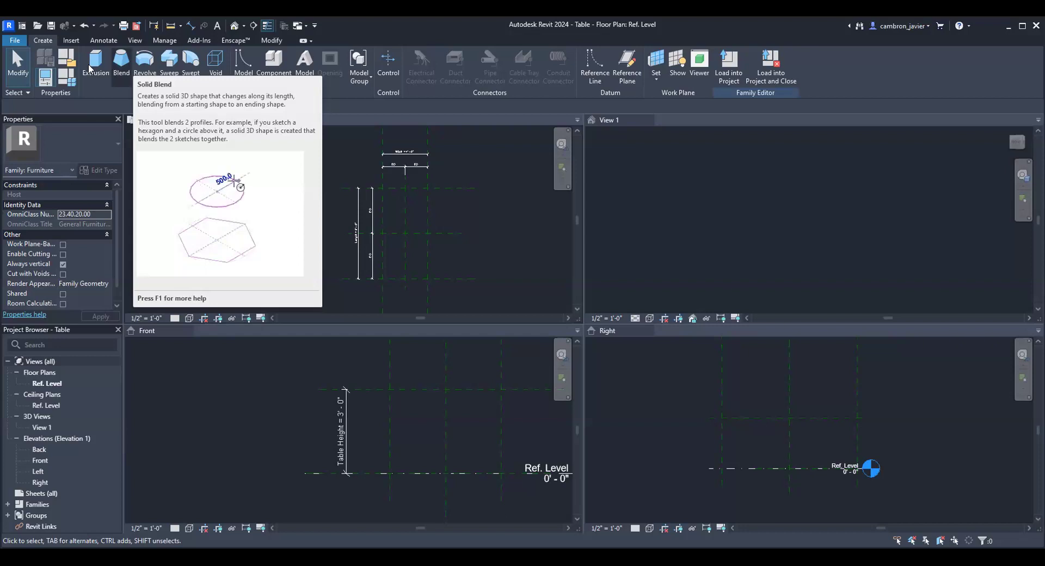
click(95, 61)
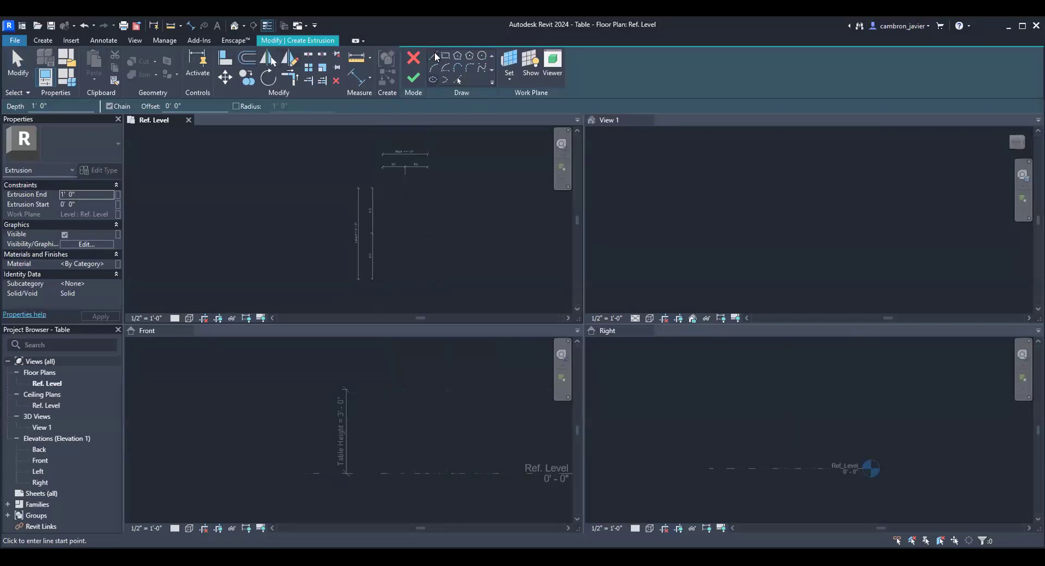
click(384, 235)
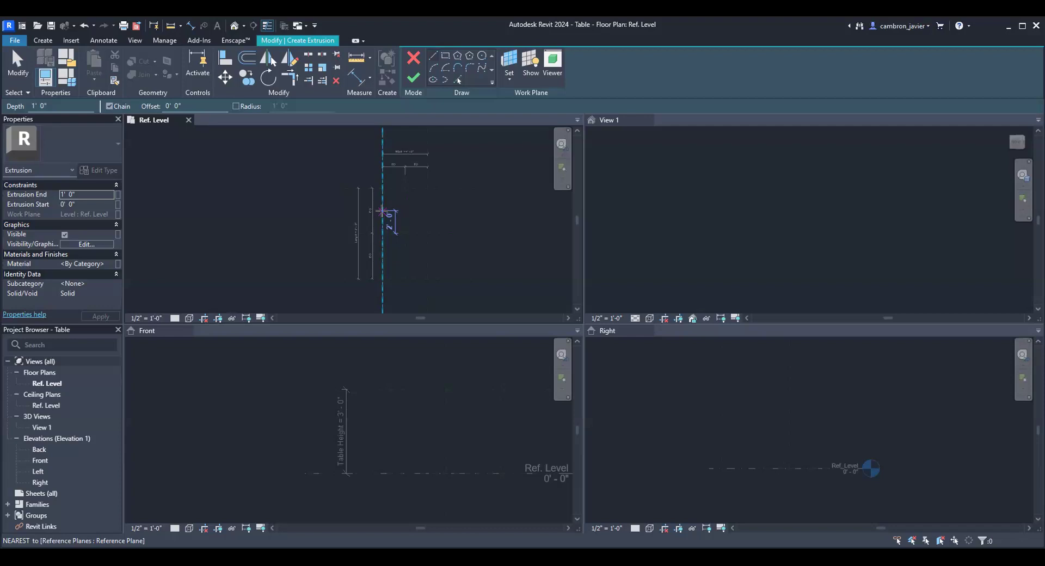
key(Escape)
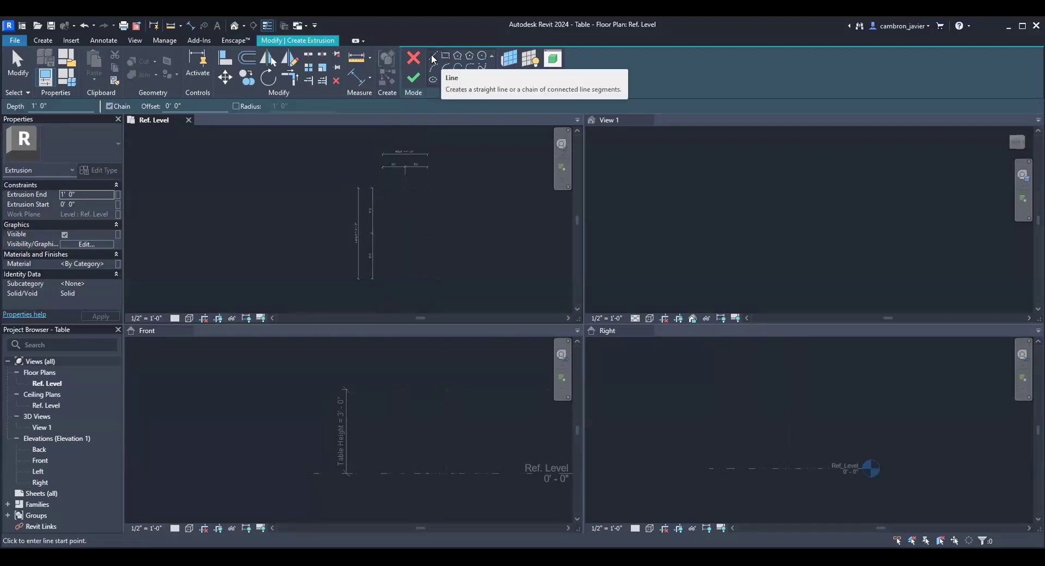
click(445, 56)
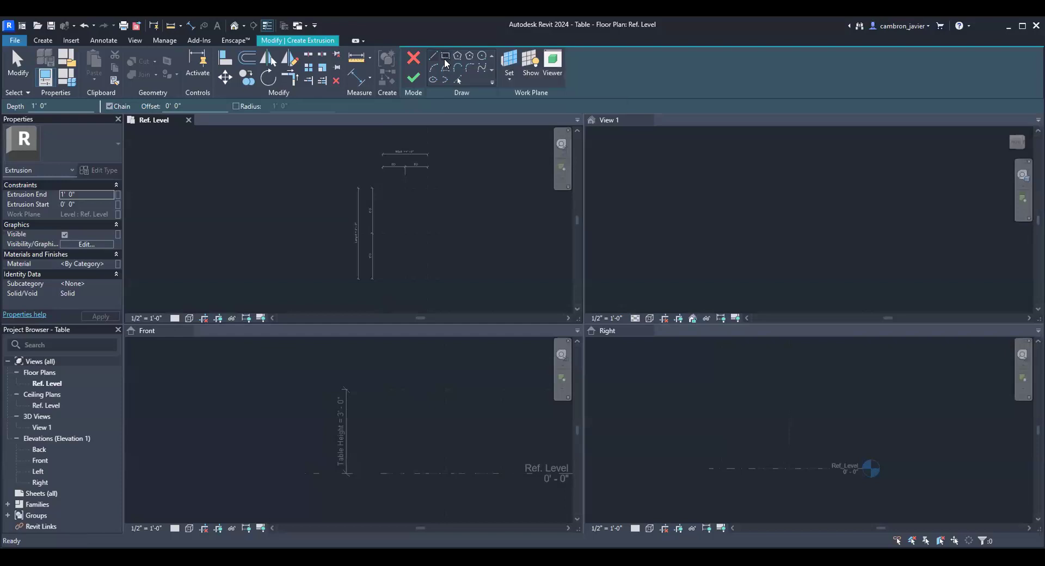
click(383, 188)
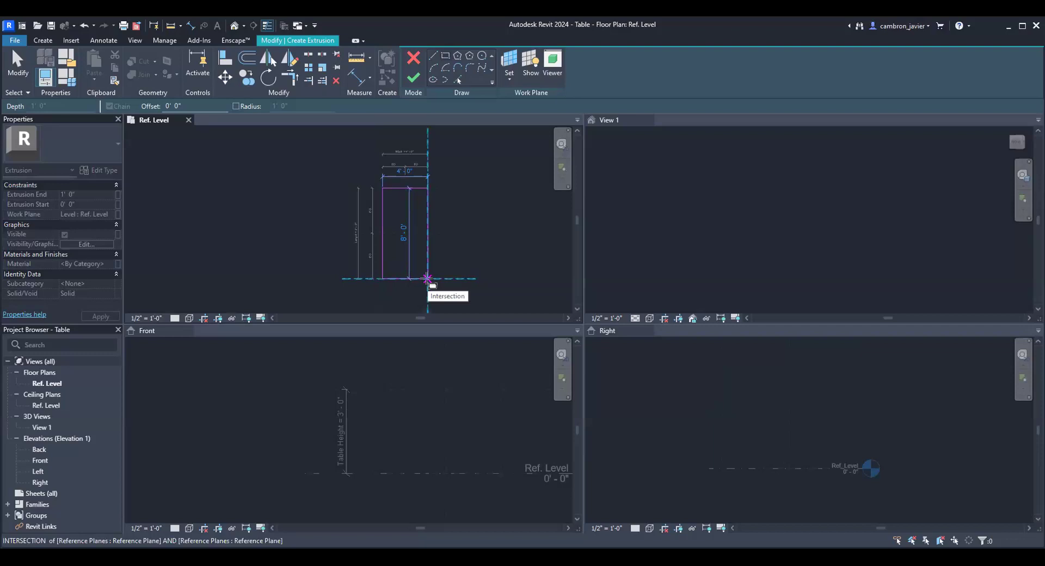
click(428, 279)
scroll(432, 237, up, 2)
scroll(433, 238, up, 2)
scroll(445, 190, down, 2)
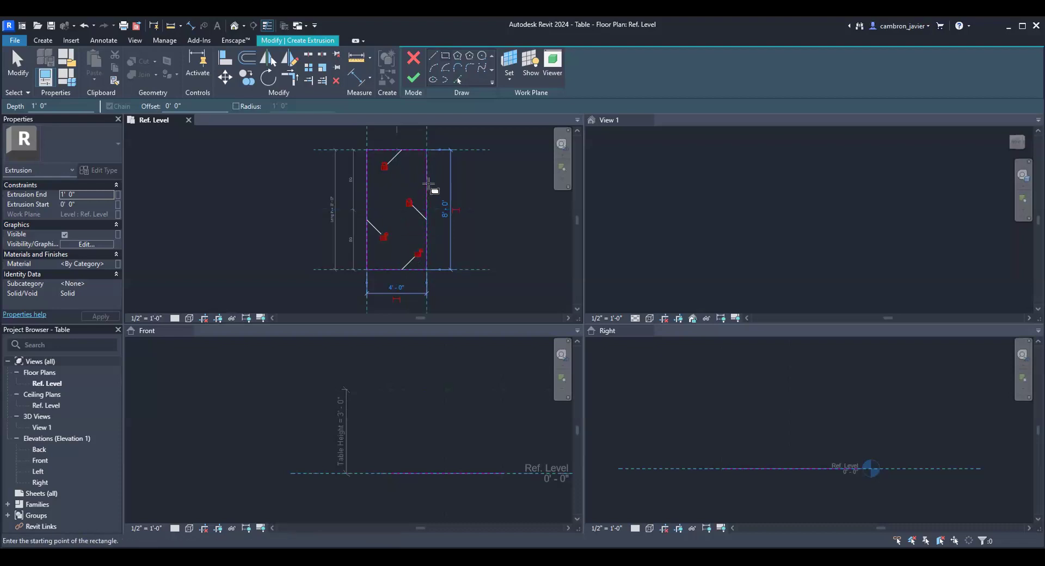
key(Escape)
key(Escape)
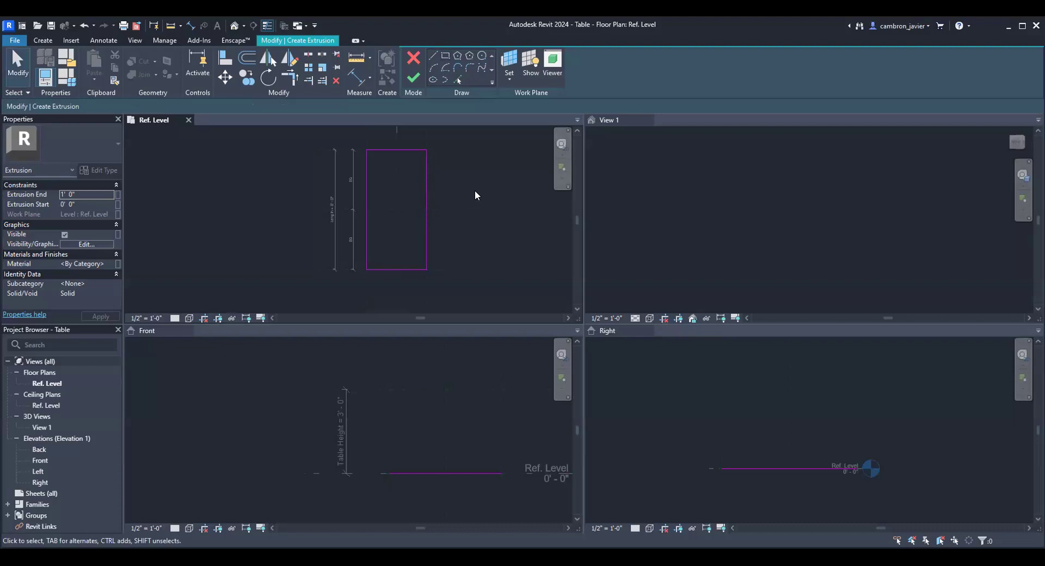
- Inspect the rectangle's left and lower sketch lines and the lock constraints tying the sketch to the reference planes
click(368, 196)
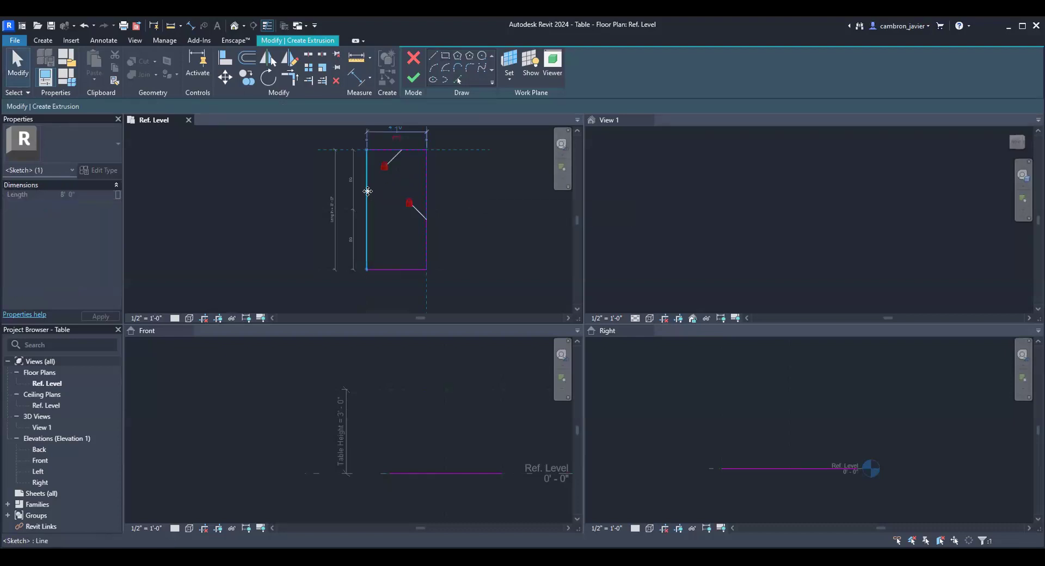
click(393, 197)
click(367, 195)
click(383, 269)
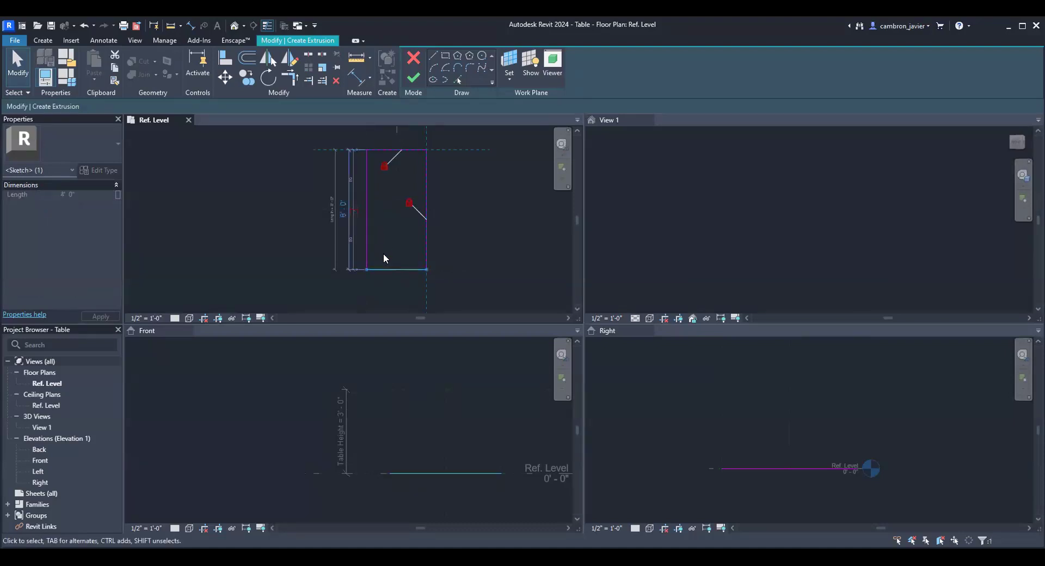
click(385, 253)
click(386, 270)
click(385, 247)
click(388, 269)
click(385, 247)
scroll(372, 159, up, 2)
scroll(373, 167, up, 1)
scroll(371, 166, down, 1)
middle_drag(378, 174, 397, 233)
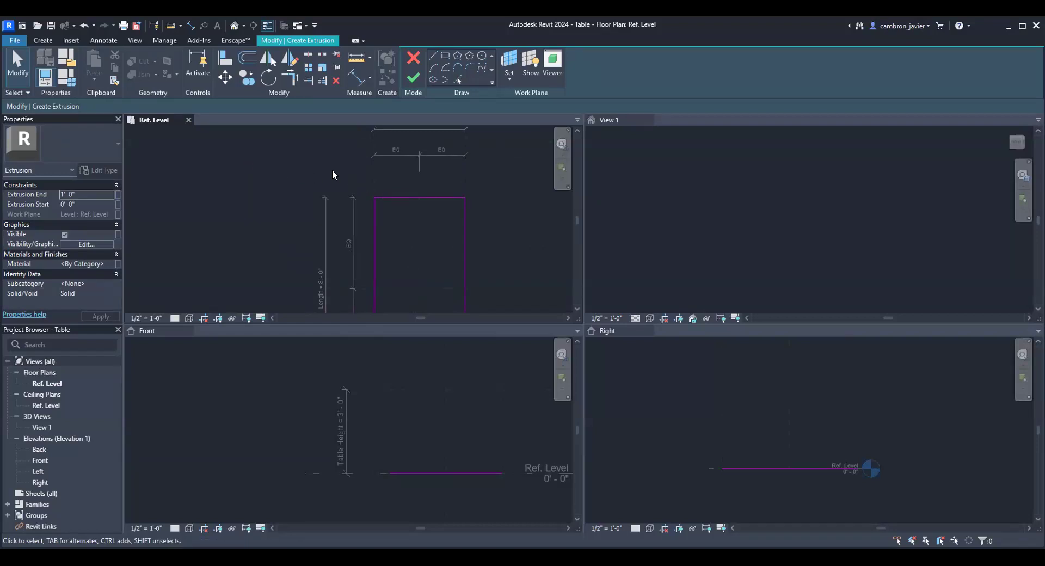
- Align the rectangle's left sketch line to the left reference plane and toggle the alignment's lock constraint
key(a)
key(l)
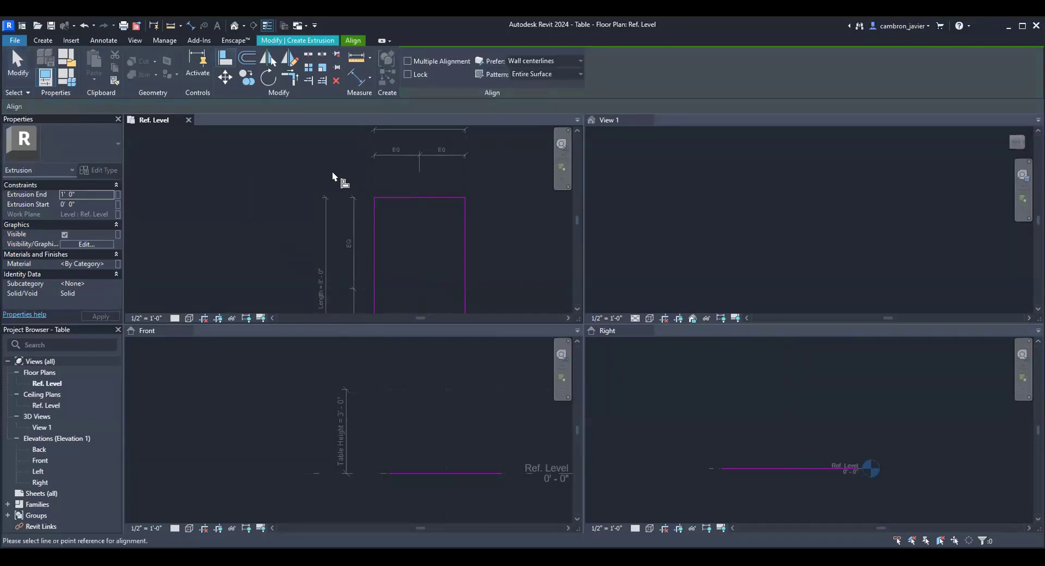
scroll(342, 171, down, 1)
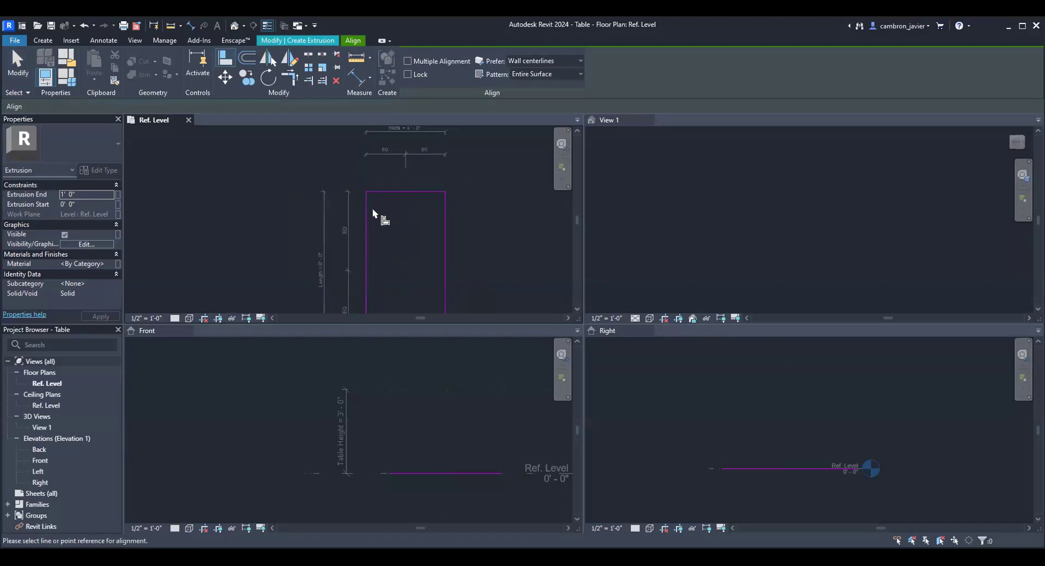
click(367, 184)
click(366, 174)
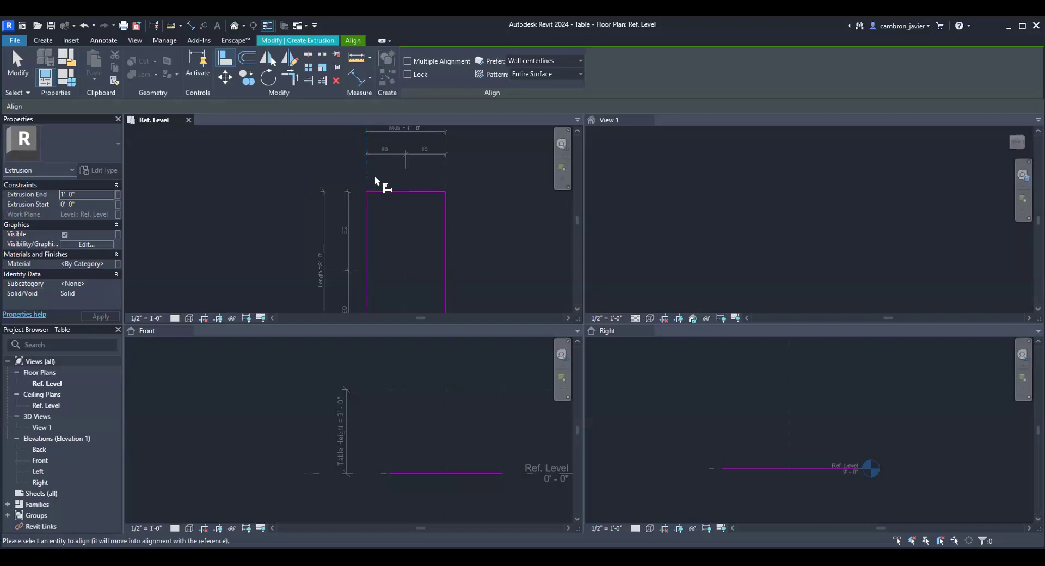
click(366, 227)
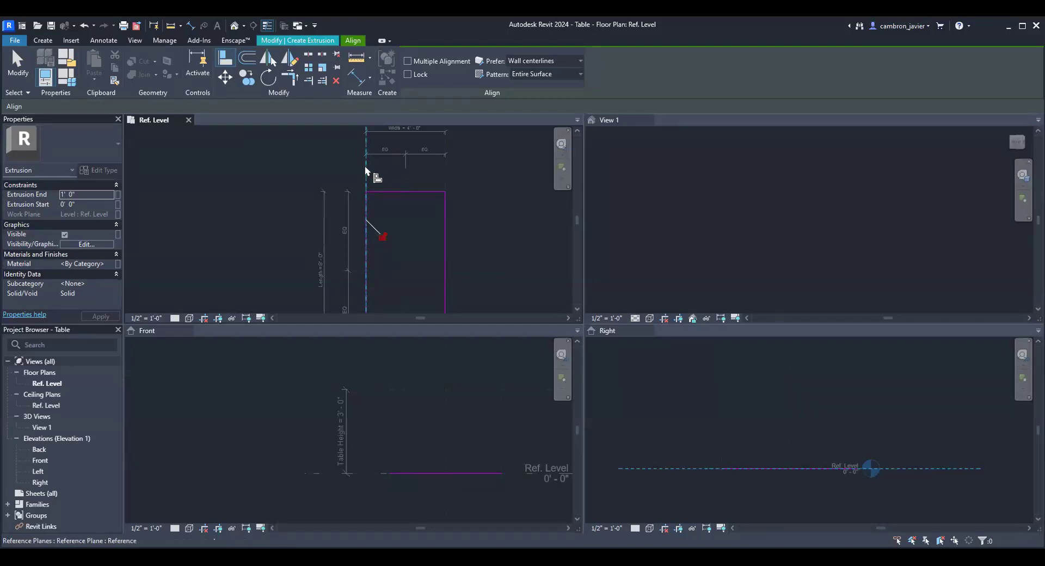
click(383, 239)
scroll(441, 235, down, 3)
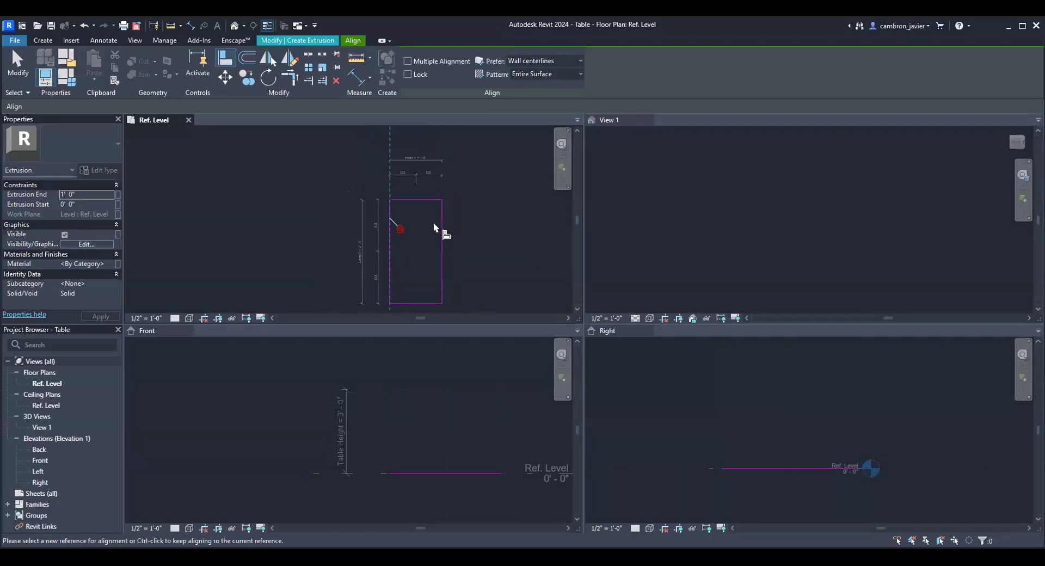
key(Escape)
scroll(430, 279, up, 2)
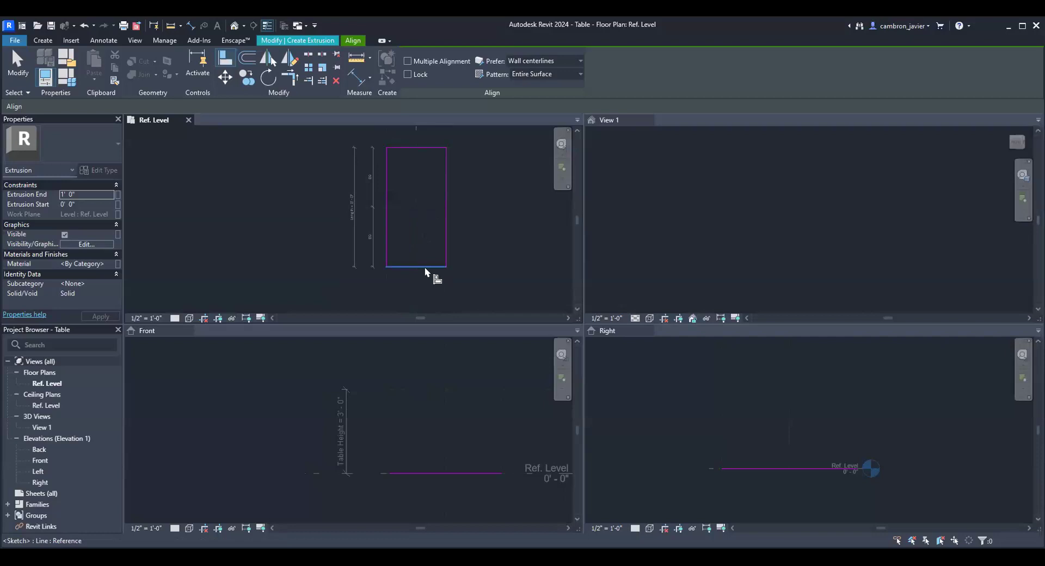
key(Escape)
- Select the rectangle's lower sketch line and inspect the lock constraints tying it to the reference planes
middle_drag(420, 254, 407, 198)
scroll(407, 204, up, 1)
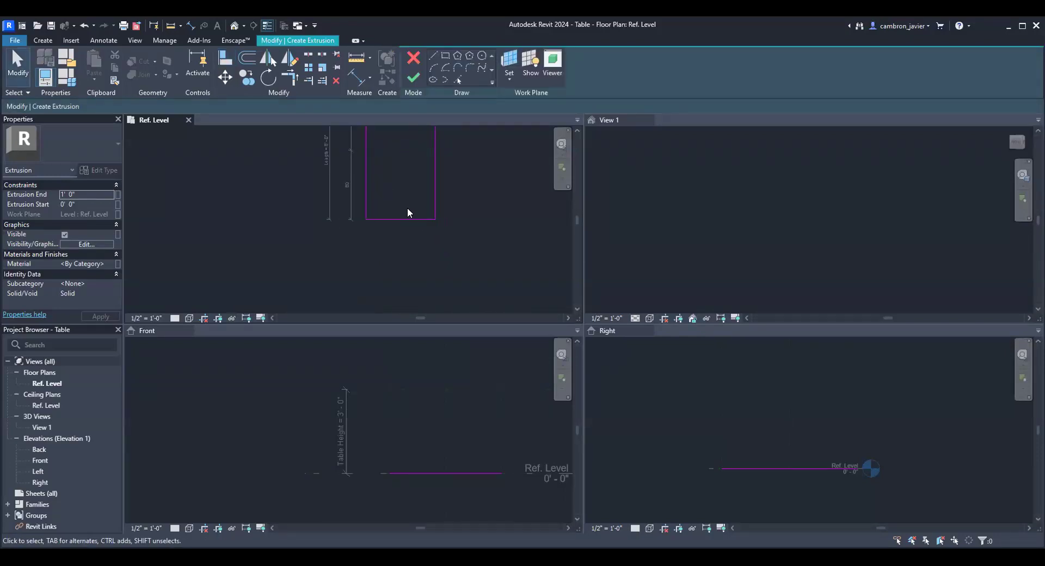
click(408, 219)
mouse_move(406, 219)
mouse_down()
mouse_move(409, 247)
mouse_move(412, 218)
mouse_up()
scroll(412, 218, up, 6)
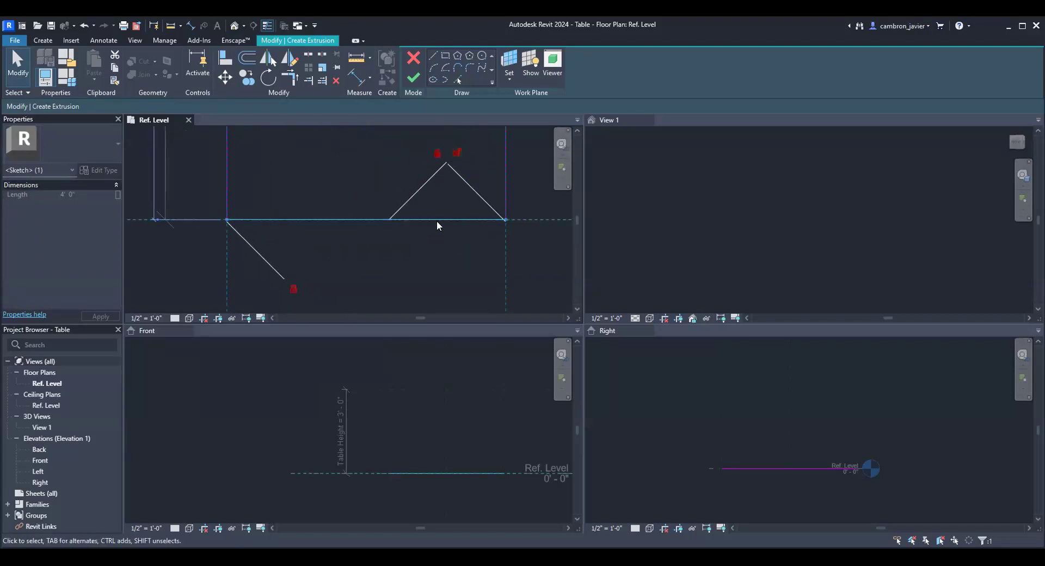
click(459, 154)
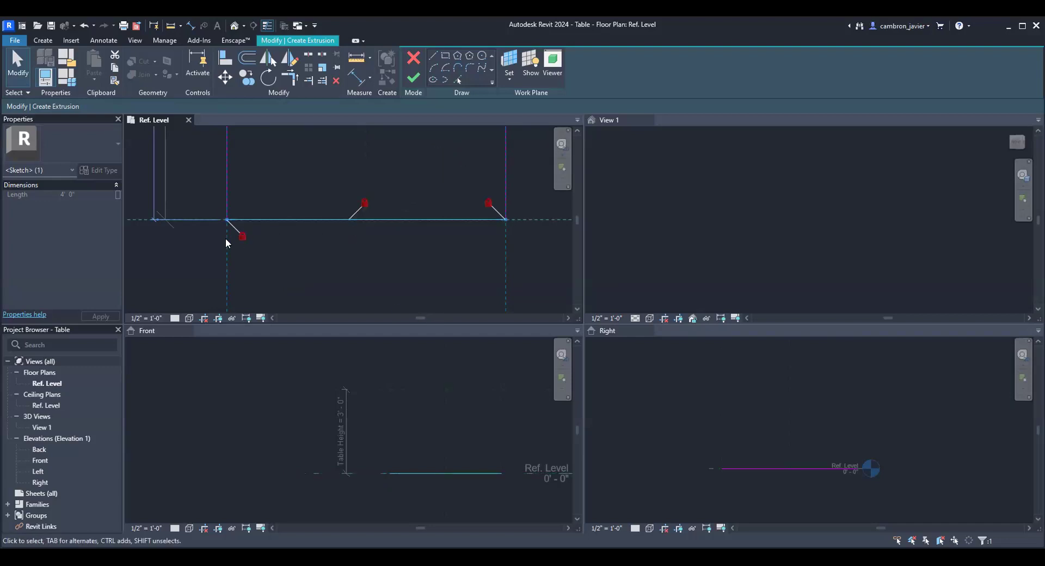
- Finish the tabletop extrusion sketch, keeping the extrusion end at 1'-0"
click(423, 285)
scroll(364, 175, down, 5)
middle_drag(386, 155, 396, 261)
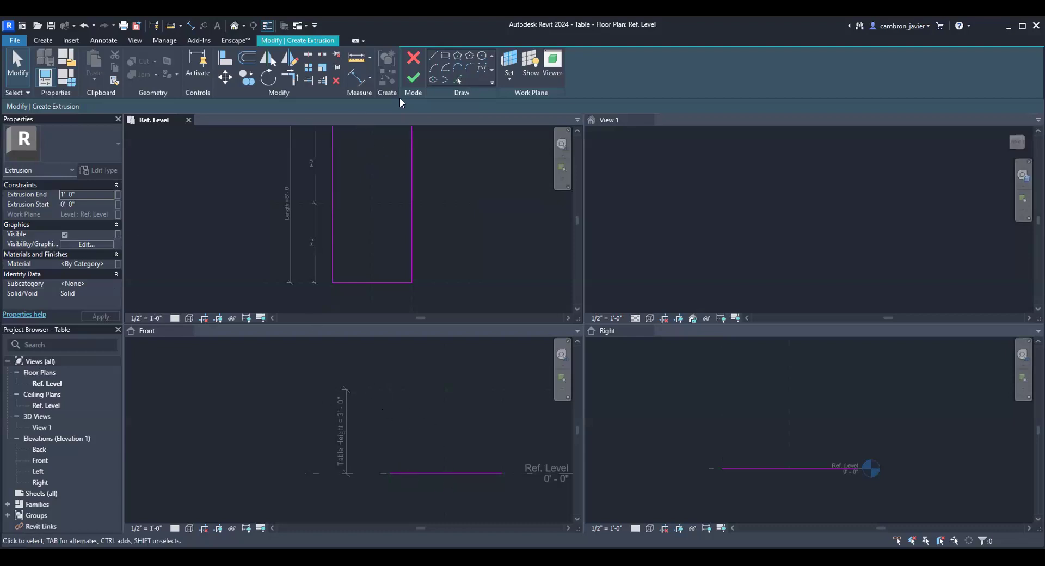
click(413, 77)
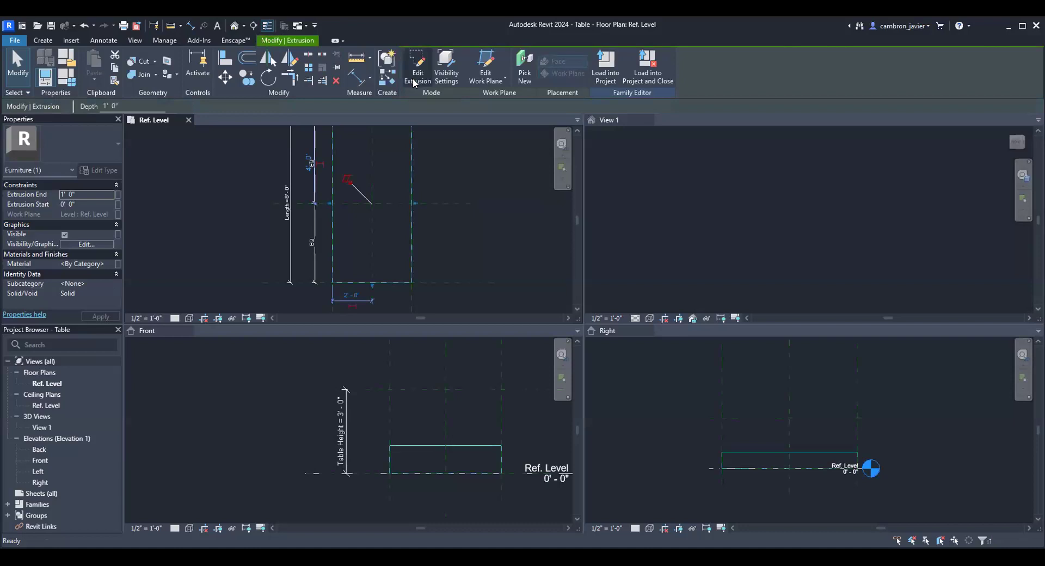
- In the Front elevation, align the extrusion's top face to the Table Height reference plane and lock the alignment
click(270, 409)
scroll(353, 429, down, 2)
scroll(406, 439, up, 2)
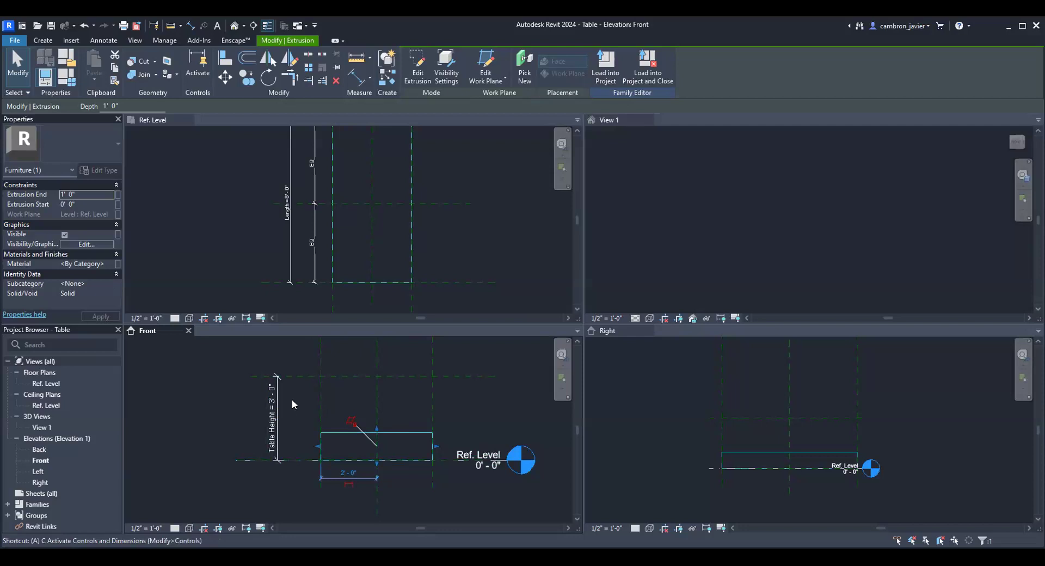
key(a)
key(l)
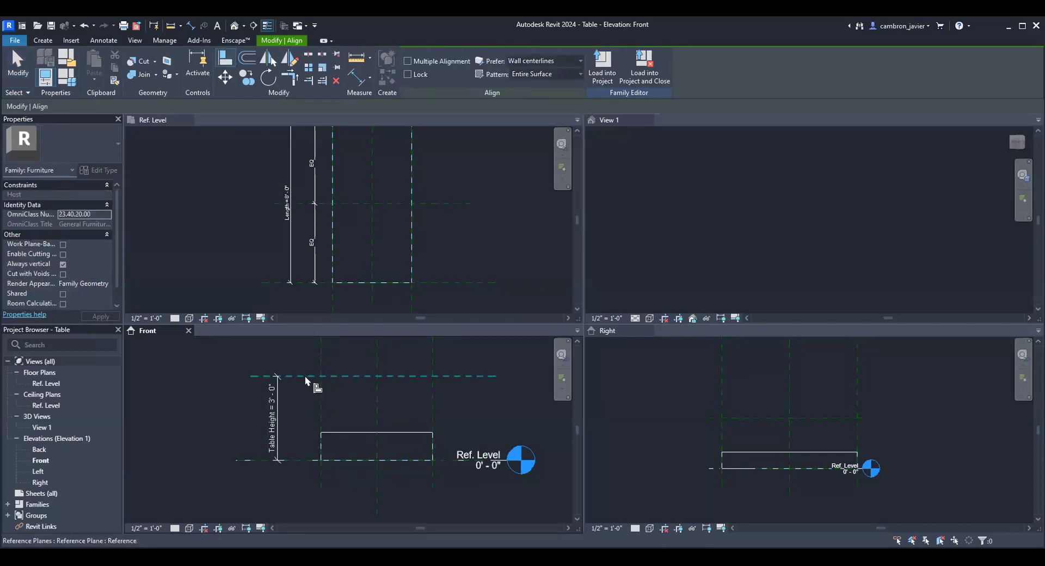
click(305, 376)
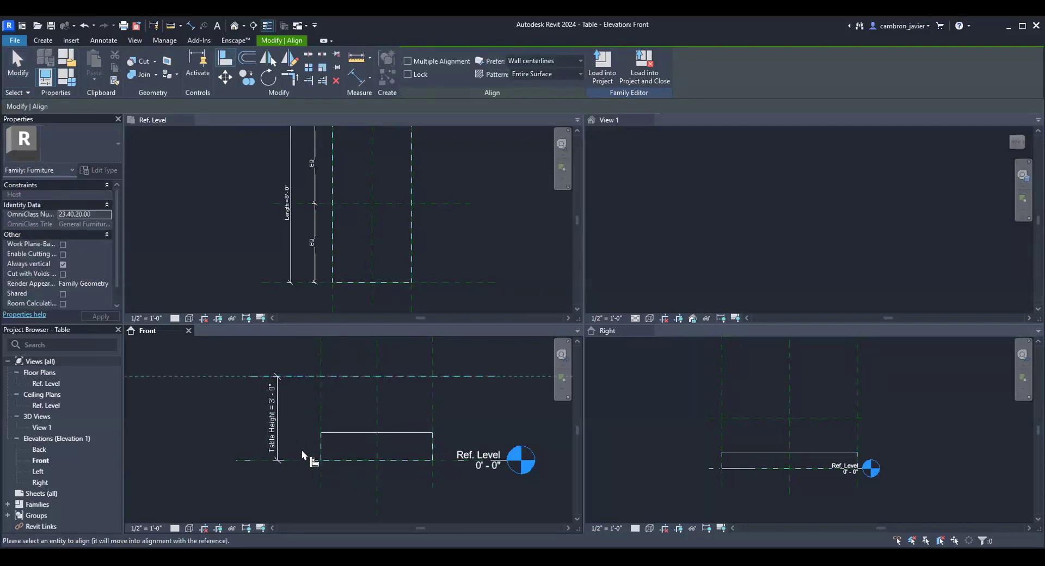
click(357, 433)
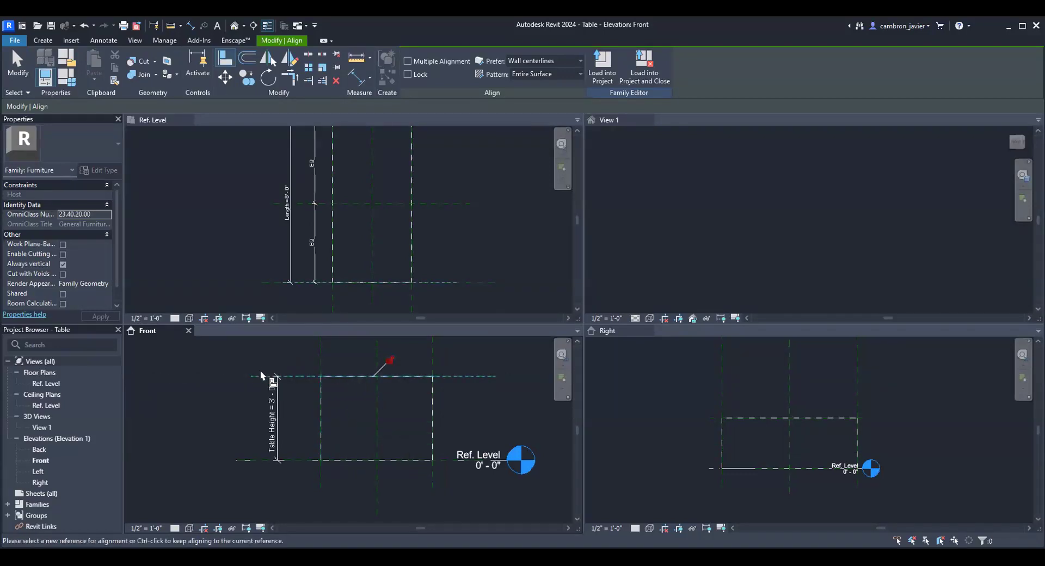
click(390, 360)
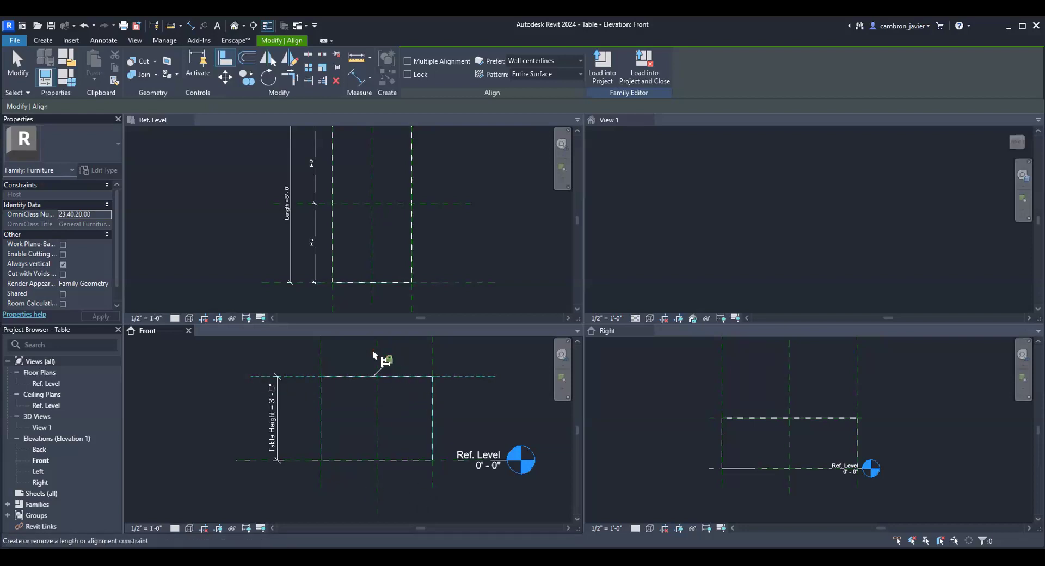
key(Escape)
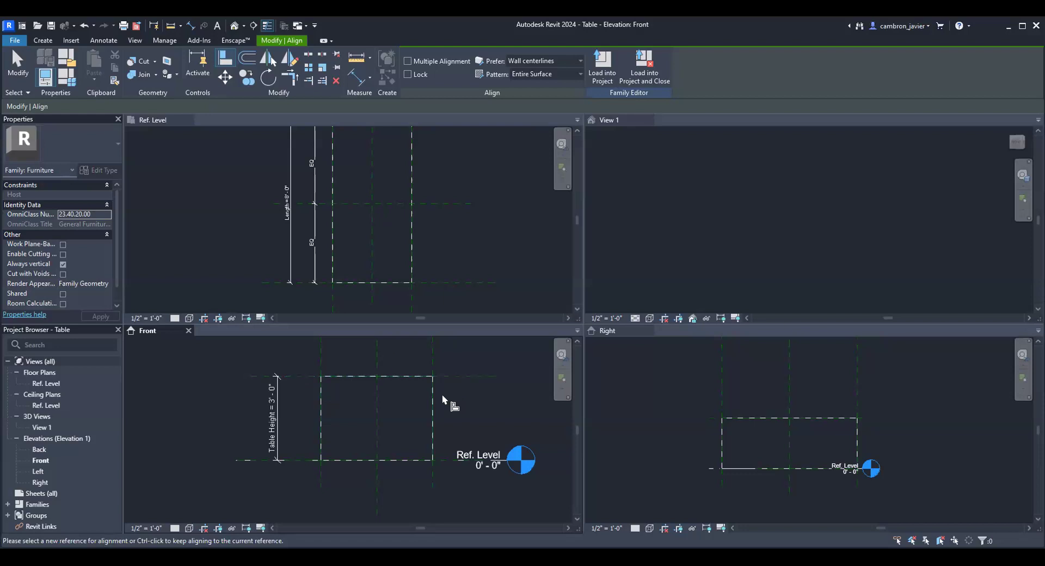
key(Escape)
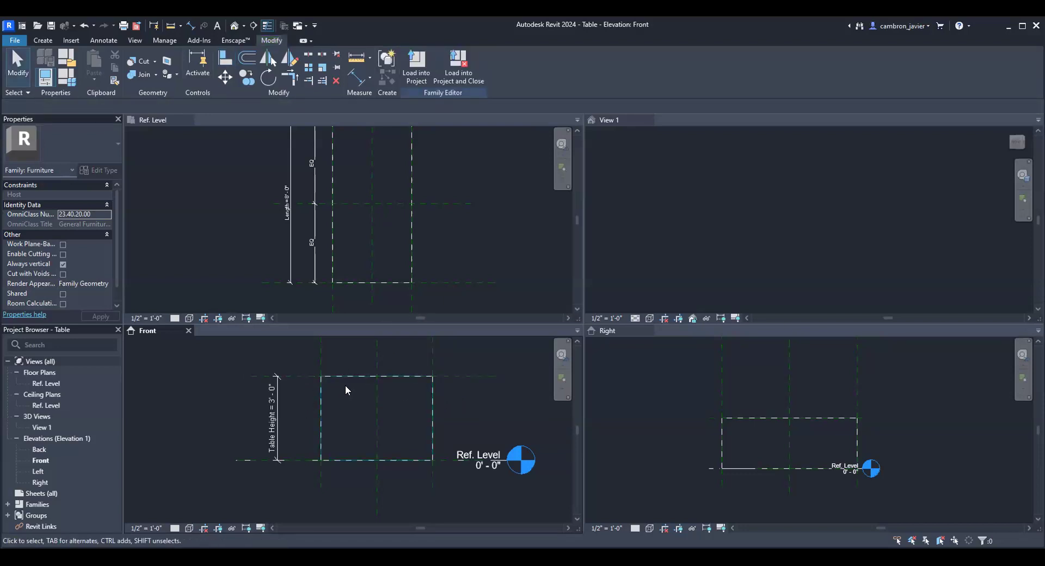
- Draw a horizontal reference plane across the table in the Front elevation, about 4" below the Table Height plane
scroll(346, 390, up, 1)
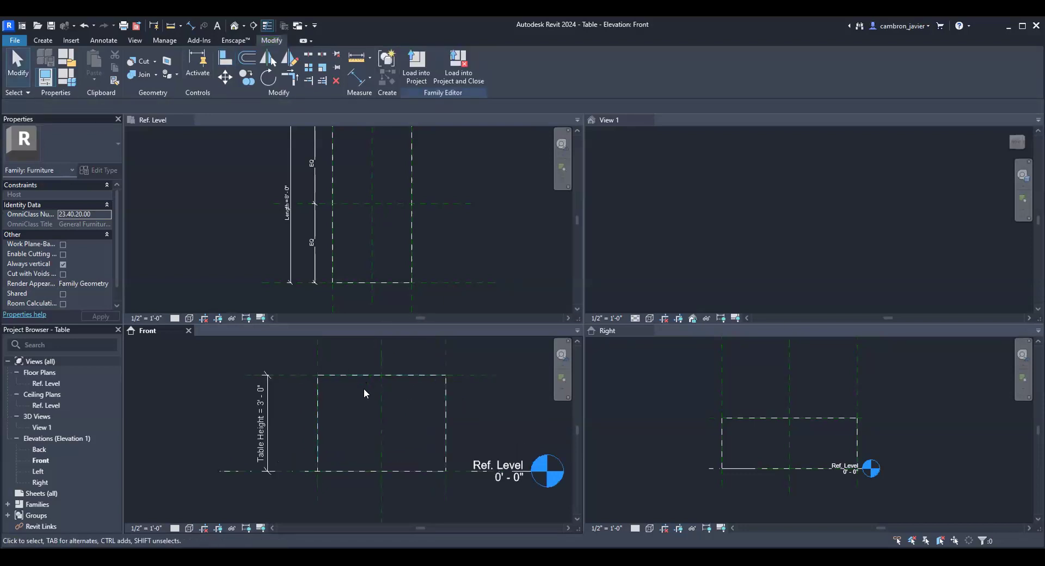
click(40, 40)
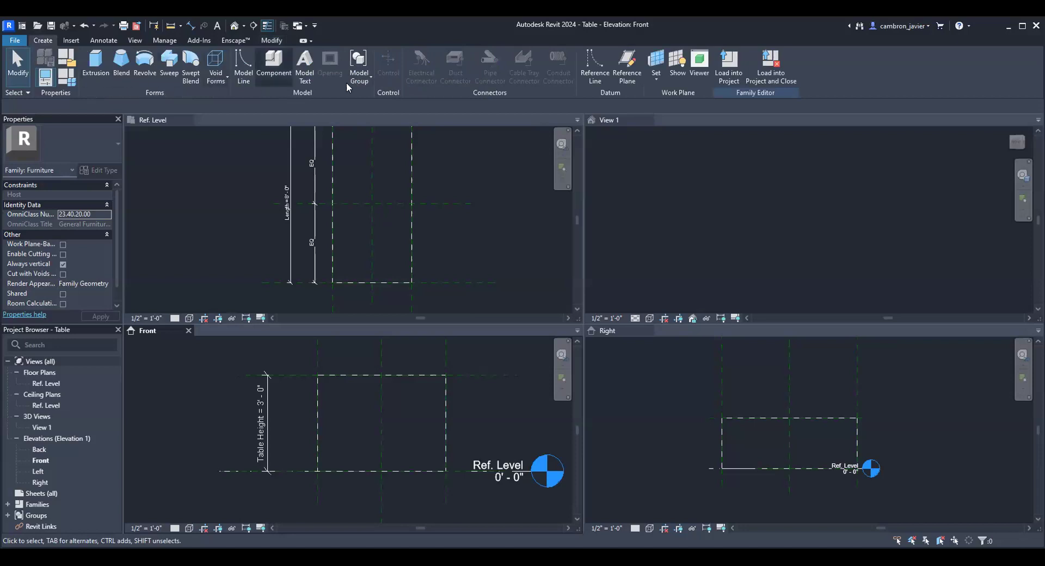
click(629, 61)
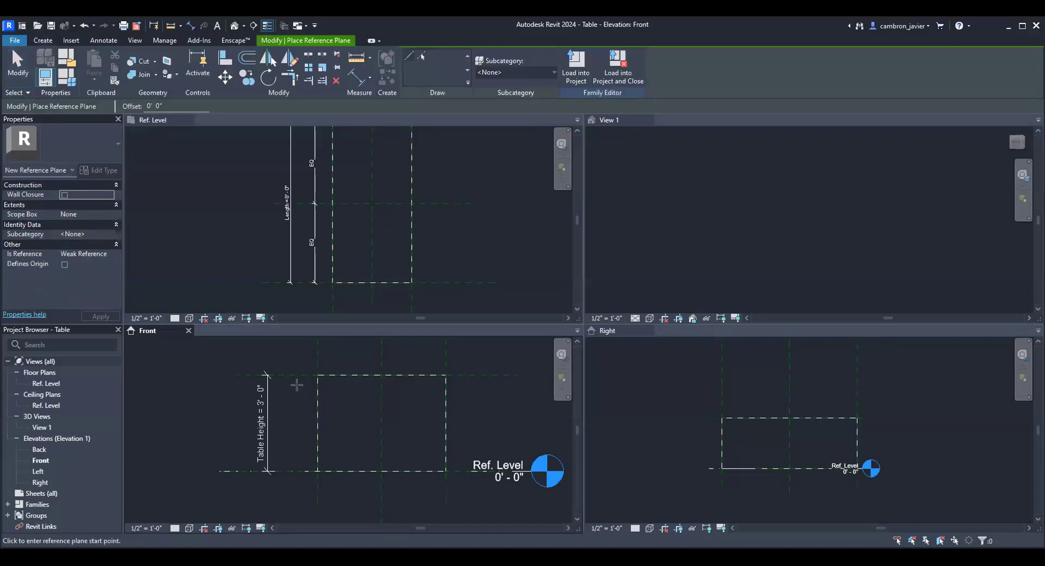
scroll(298, 387, up, 1)
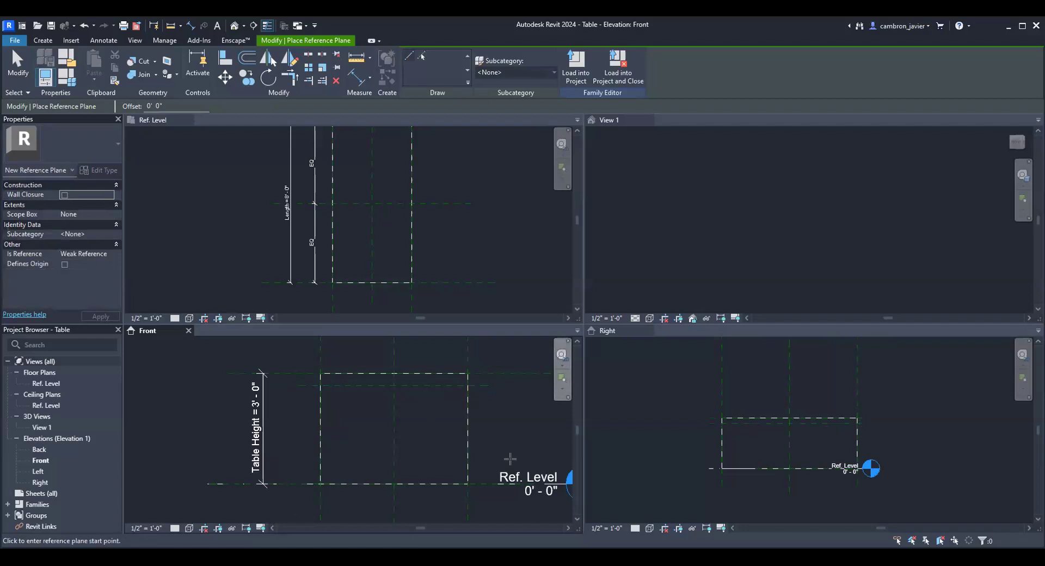
key(Escape)
key(Escape)
- Add an aligned dimension between the Table Height reference plane and the new reference plane just below it
scroll(320, 389, up, 2)
key(d)
key(i)
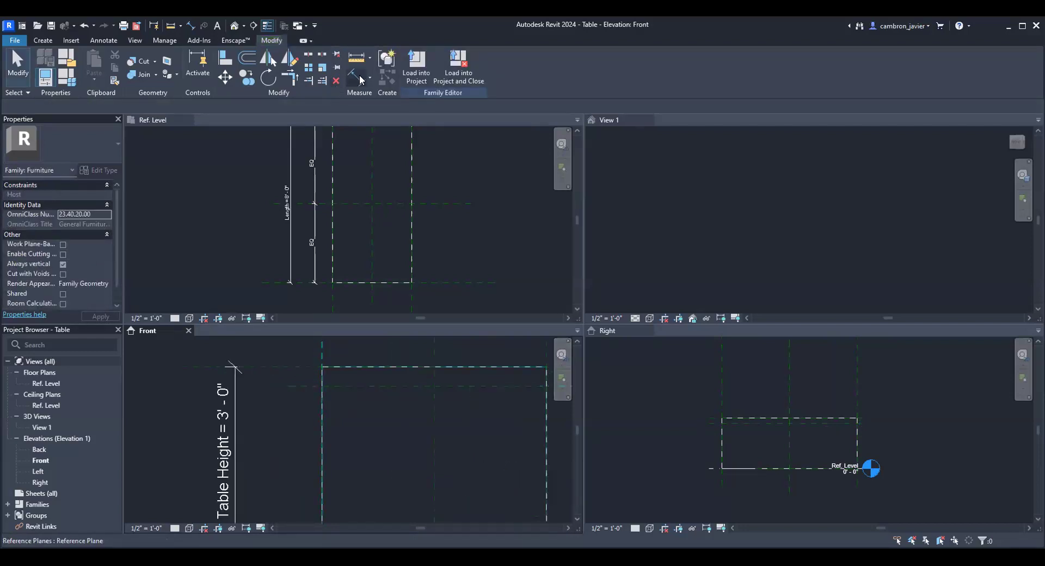
click(310, 367)
click(306, 386)
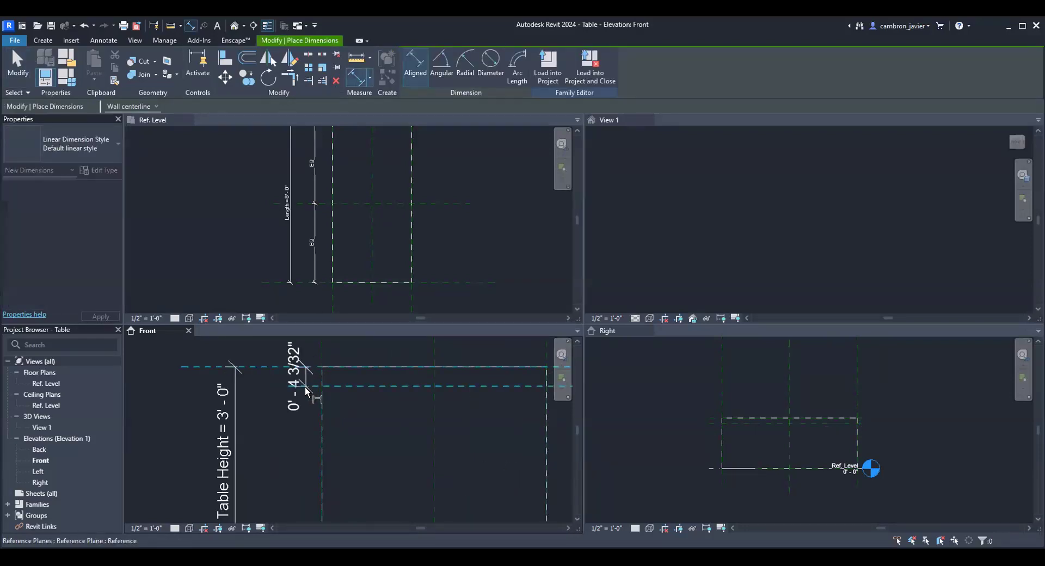
click(284, 397)
key(Escape)
key(Escape)
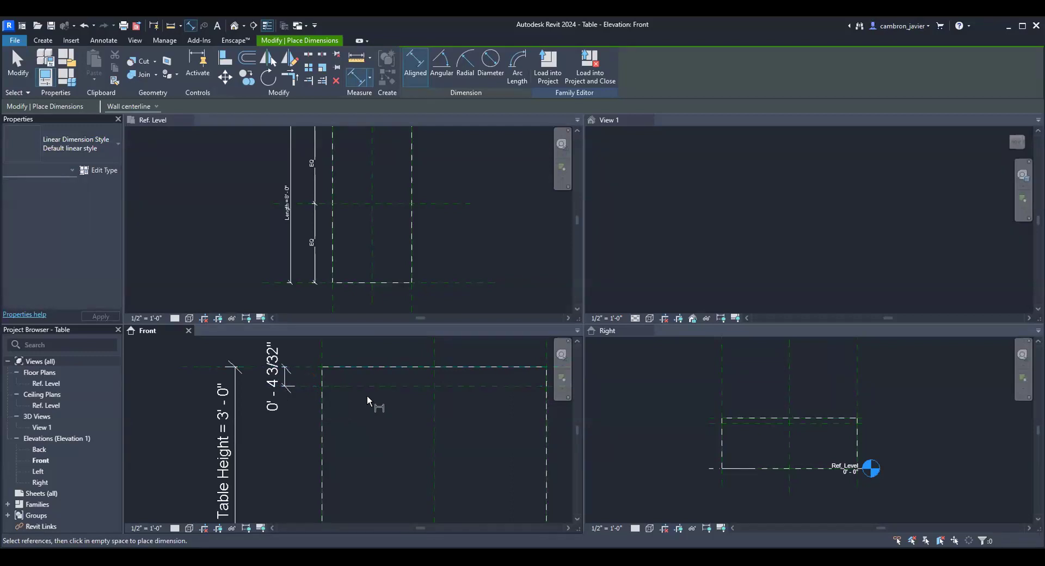
- Set the new reference plane's distance below the Table Height plane to 0'-1 1/2"
click(354, 386)
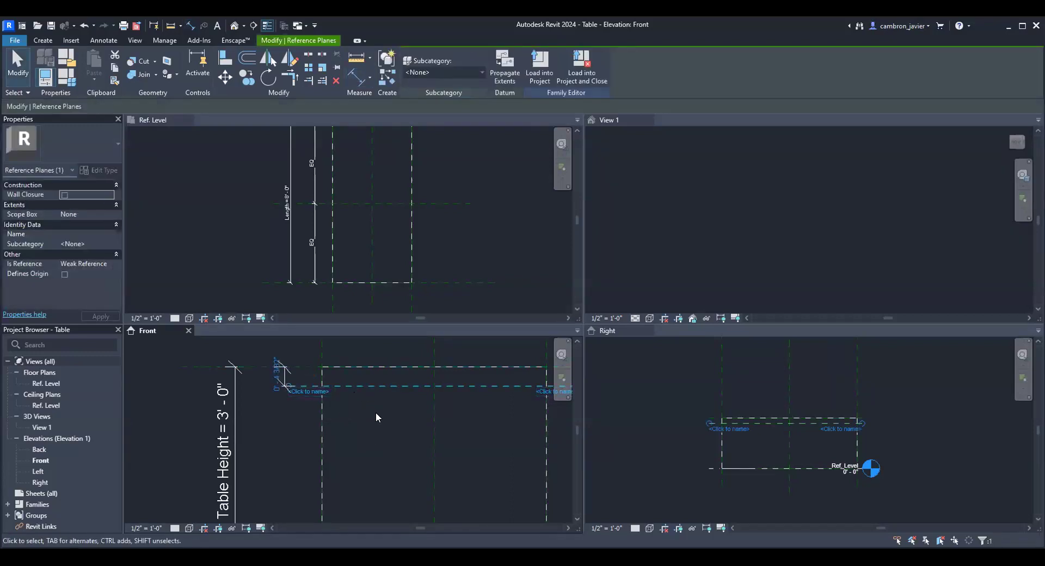
scroll(276, 373, up, 1)
click(278, 370)
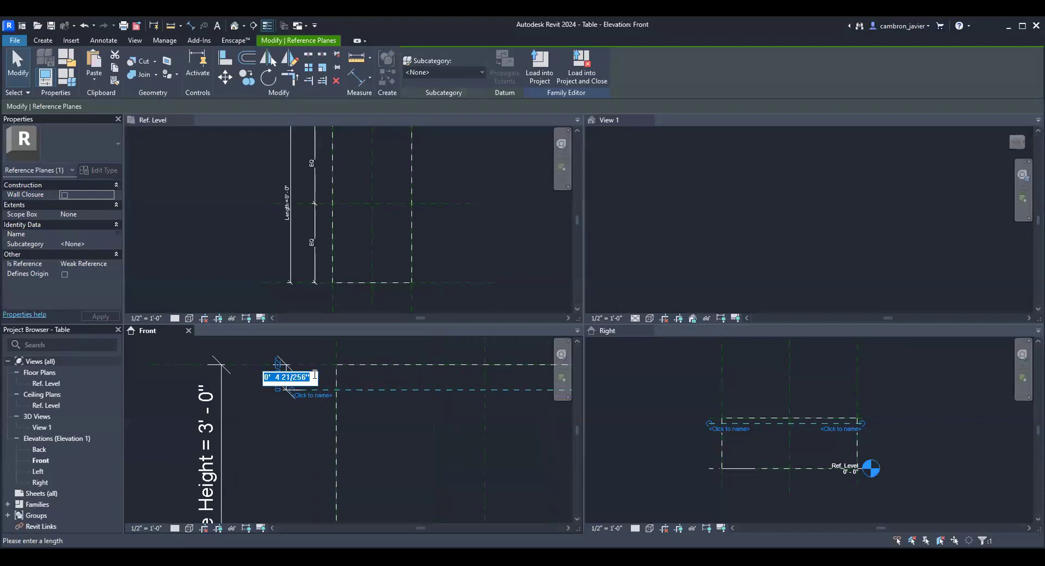
text(0)
key(Return)
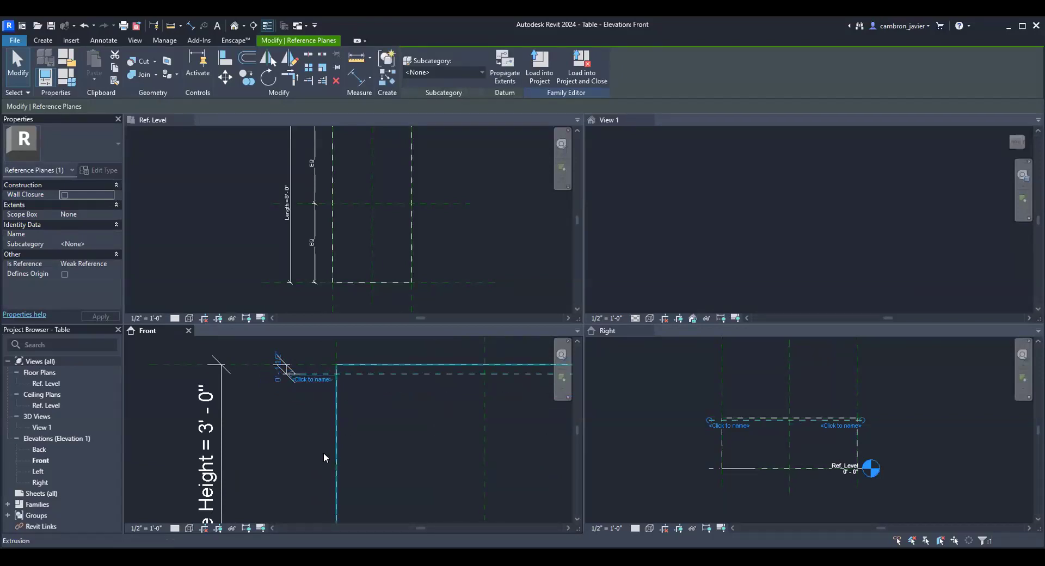
click(309, 452)
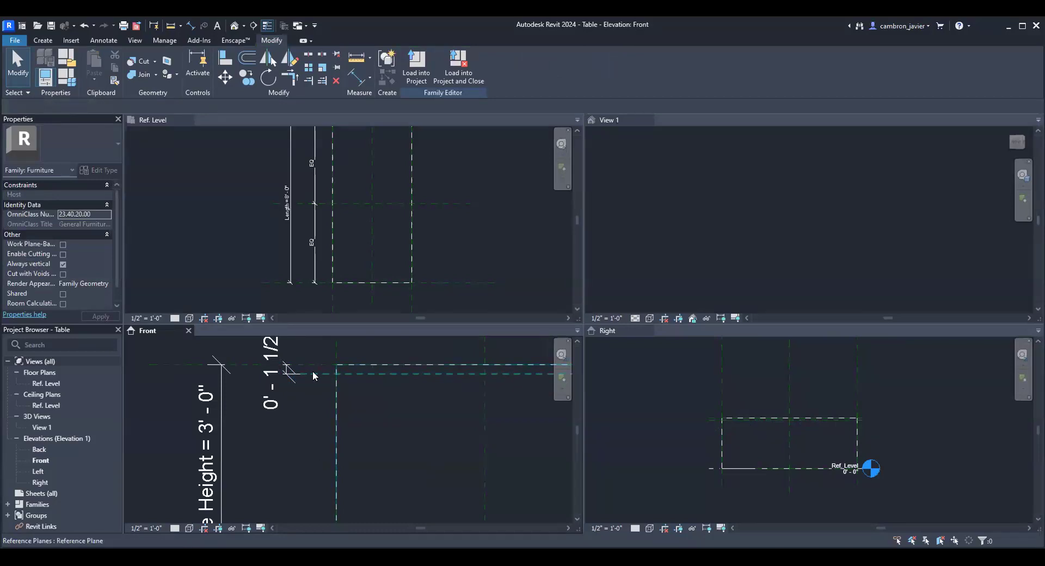
- Select the 0'-1 1/2" thickness dimension and examine its label options and lock constraint
click(263, 357)
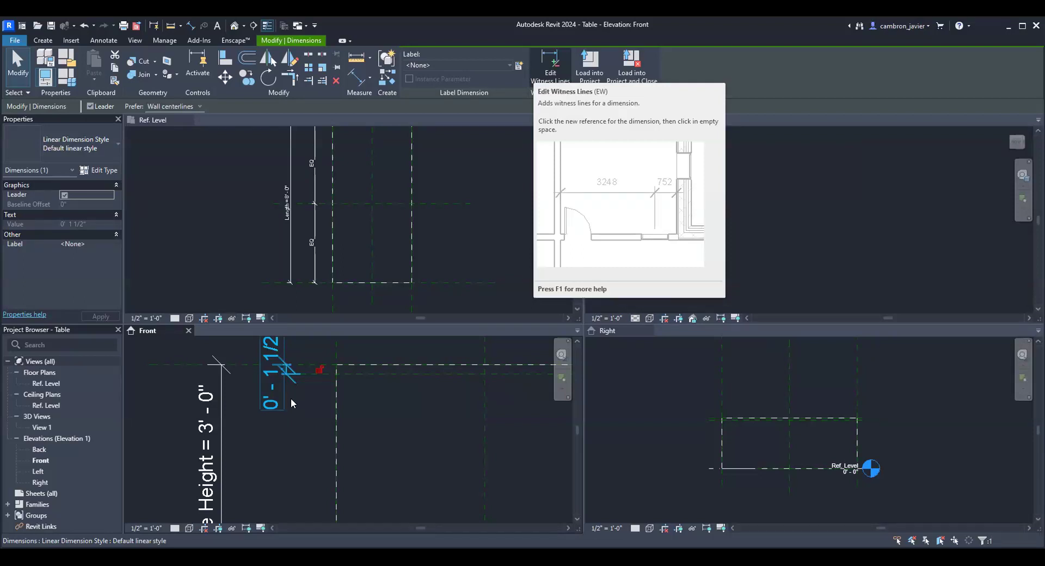
click(311, 390)
scroll(314, 396, down, 2)
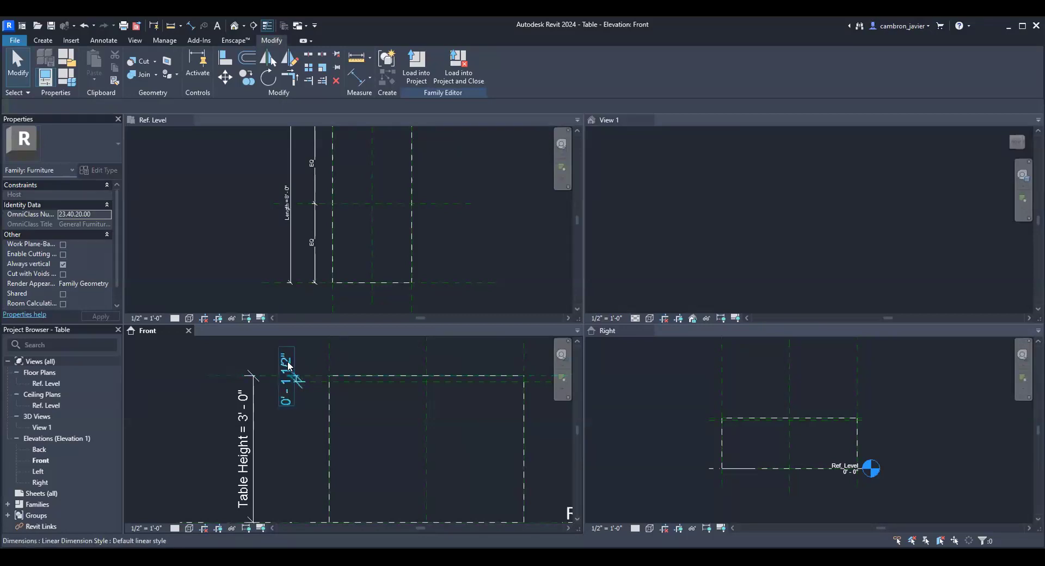
scroll(288, 375, up, 1)
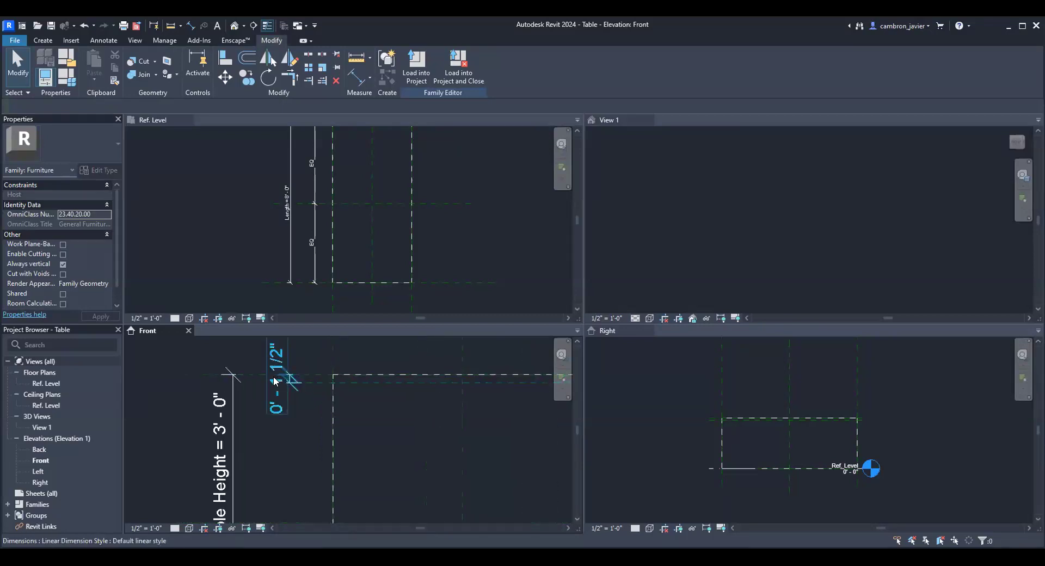
click(274, 390)
scroll(273, 389, up, 1)
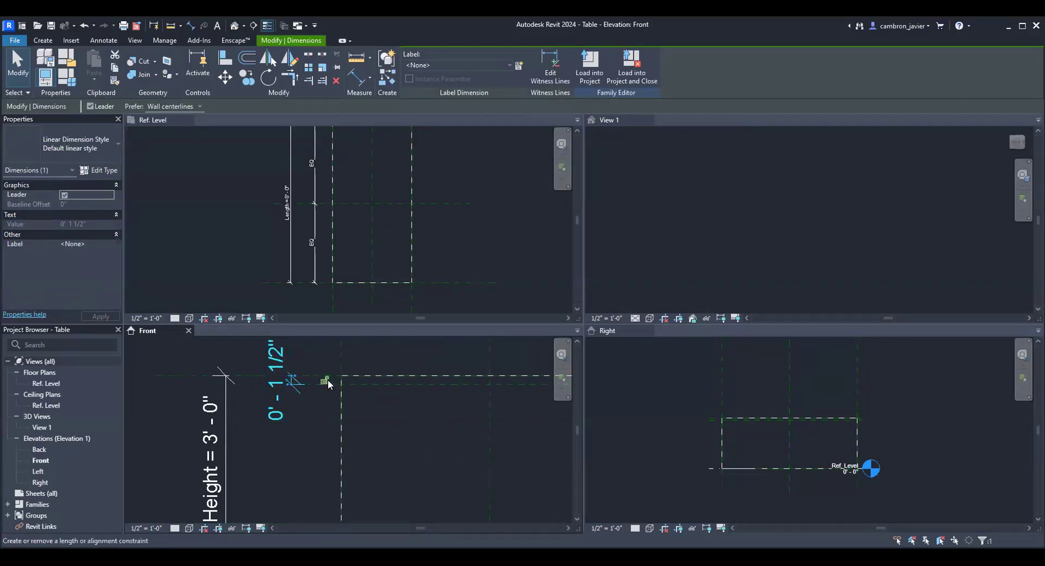
click(317, 469)
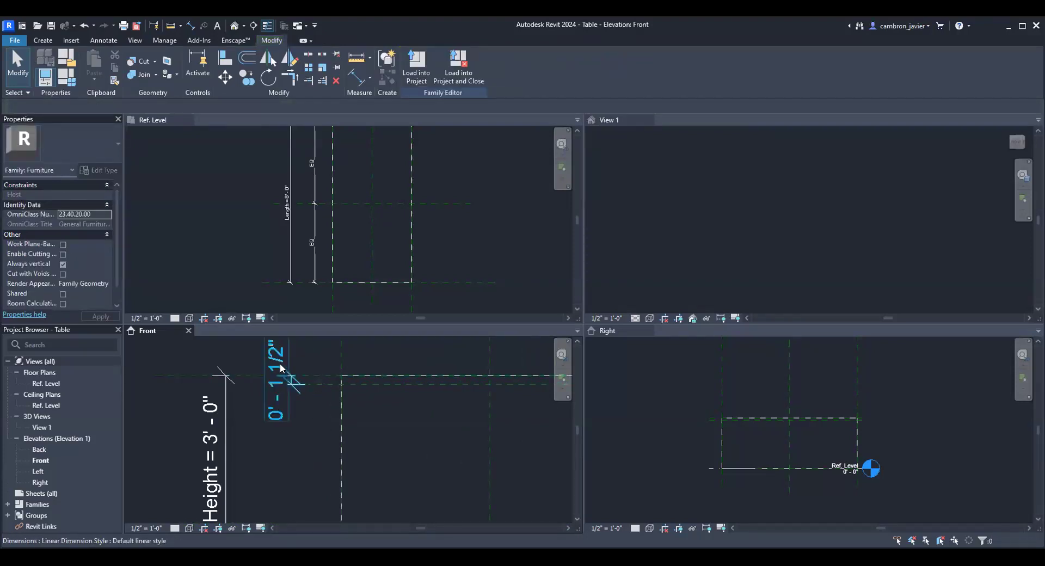
scroll(305, 378, up, 1)
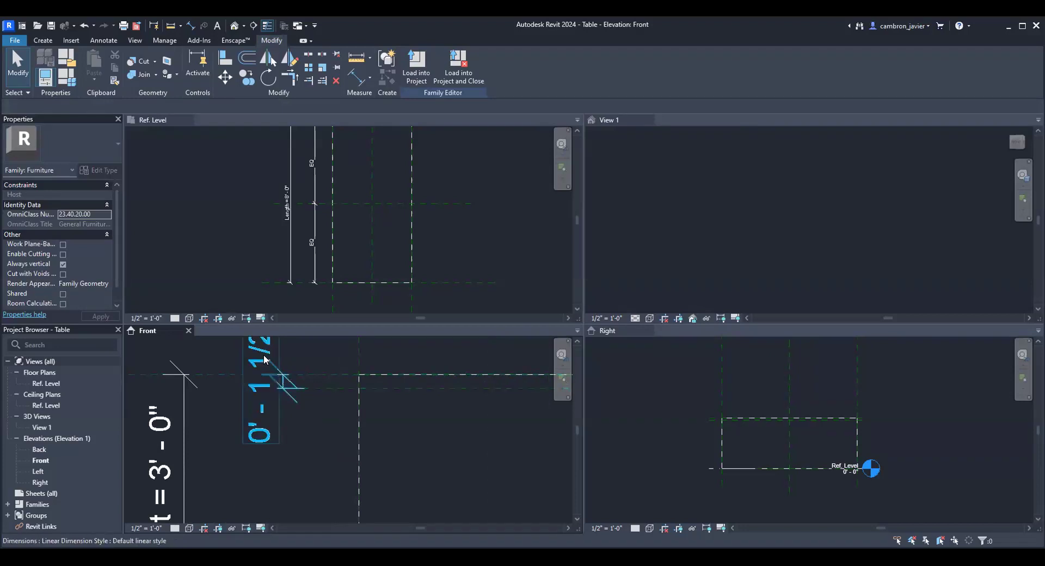
- Stretch the tabletop extrusion's bottom face in the Front elevation up to the reference plane 1 1/2" below the Table Height plane
click(318, 375)
scroll(318, 376, down, 2)
click(325, 378)
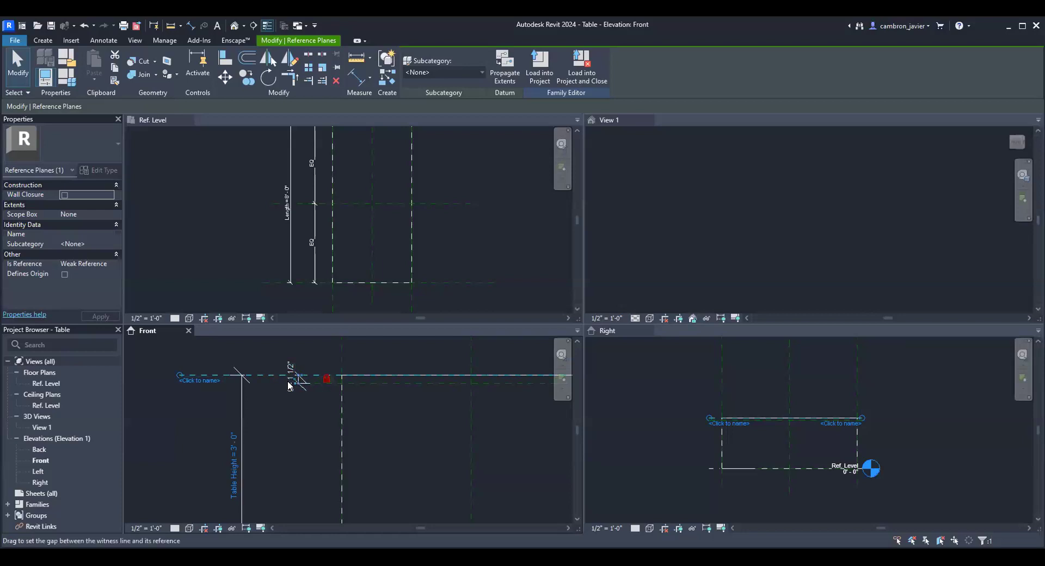
scroll(290, 387, down, 3)
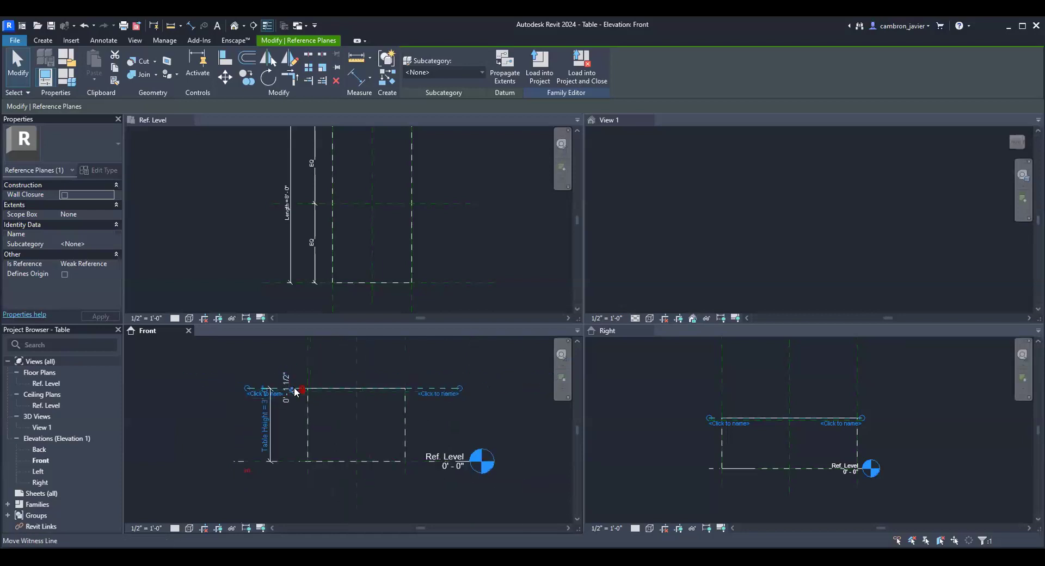
click(302, 417)
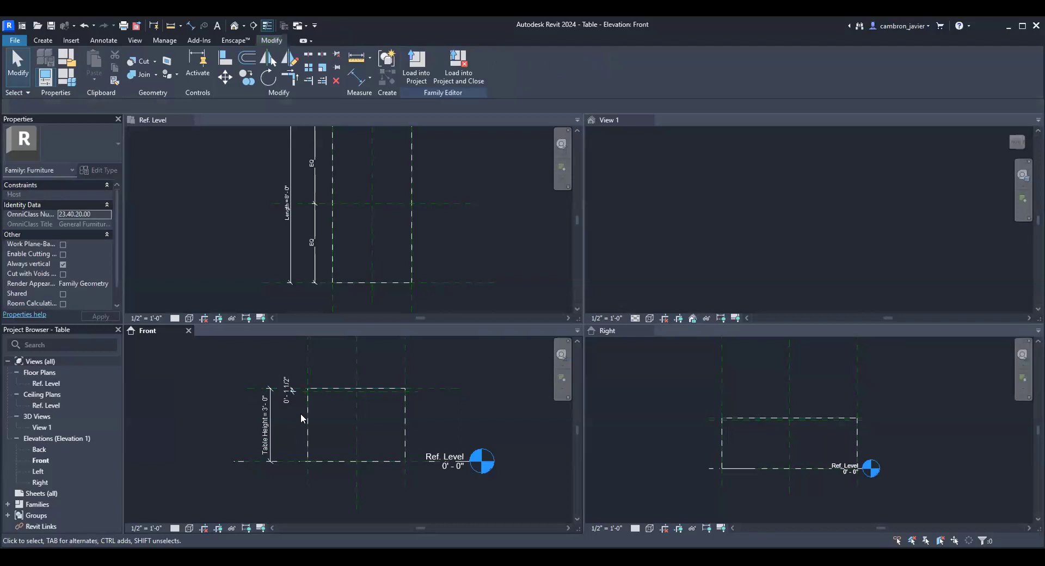
scroll(302, 417, up, 2)
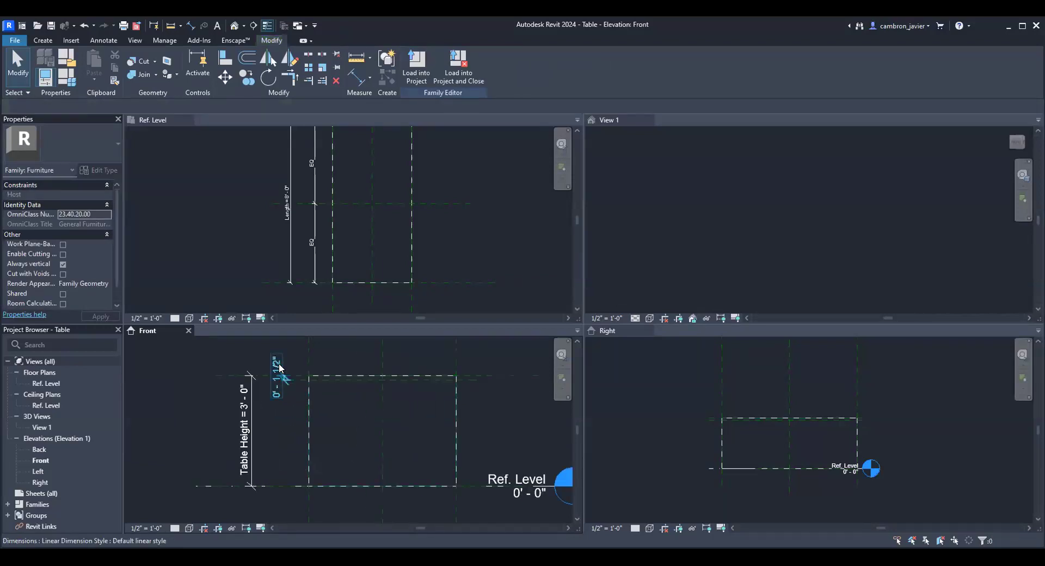
click(351, 483)
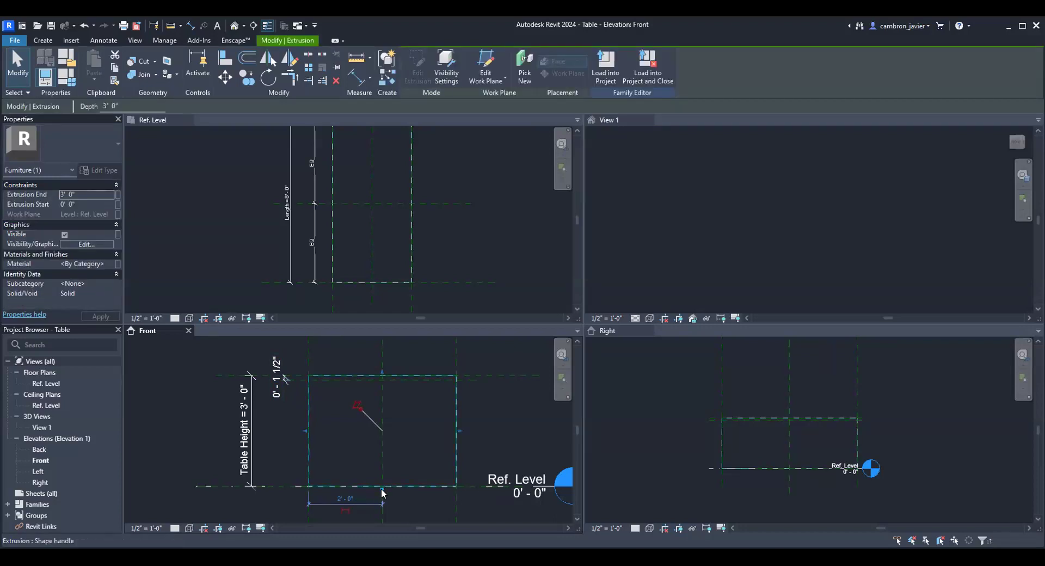
drag(382, 493, 386, 384)
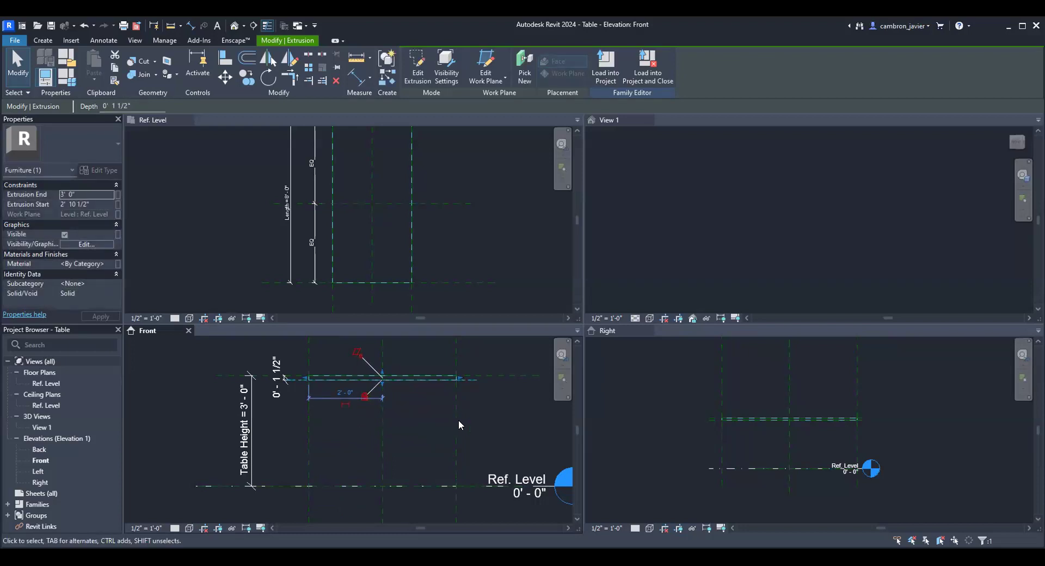
click(483, 419)
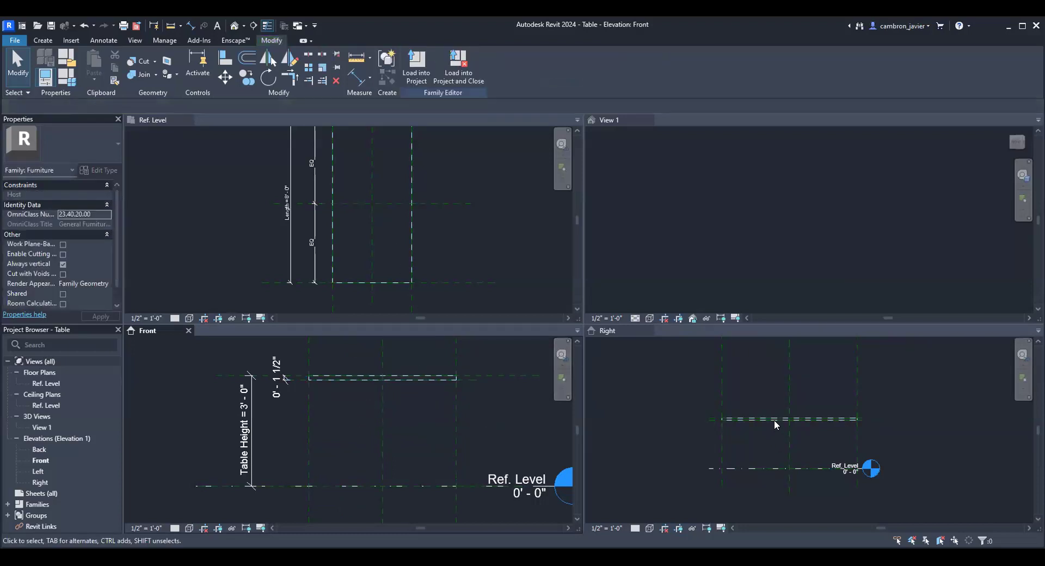
- Orbit the 3D view to an angled view of the tabletop and set its visual style to Shaded
scroll(768, 417, up, 2)
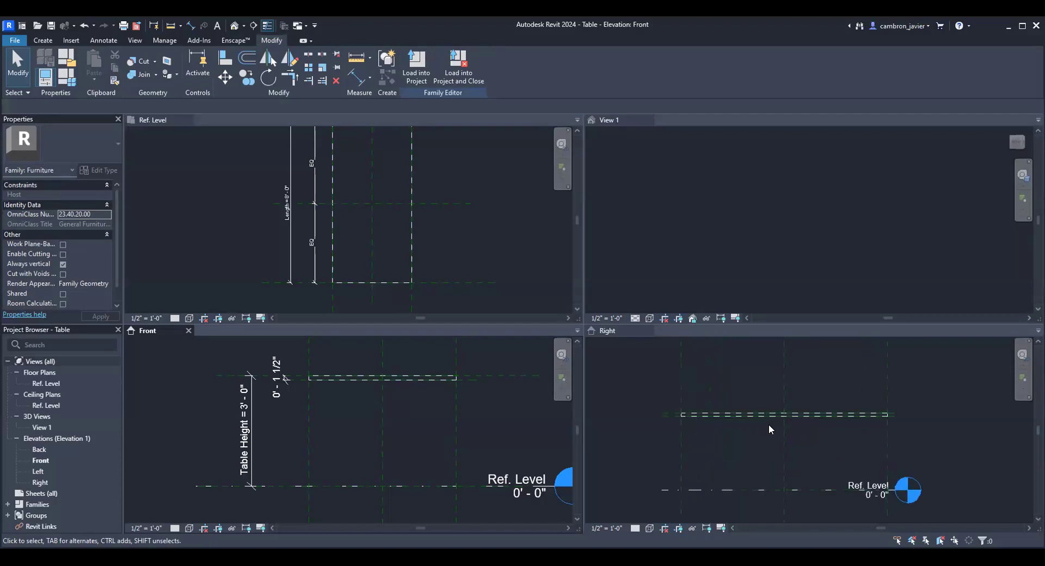
click(831, 209)
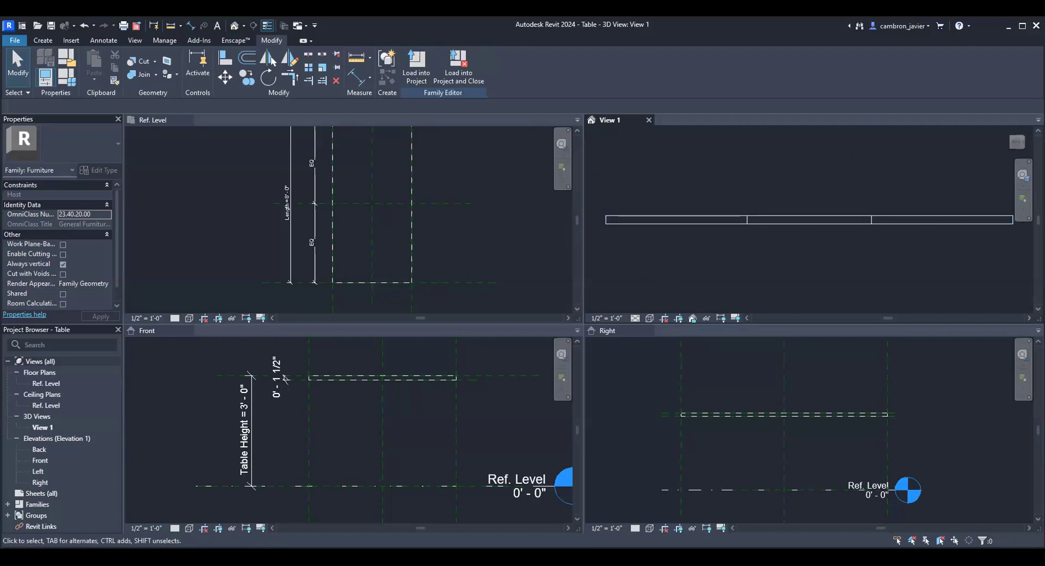
middle_drag(804, 194, 707, 223)
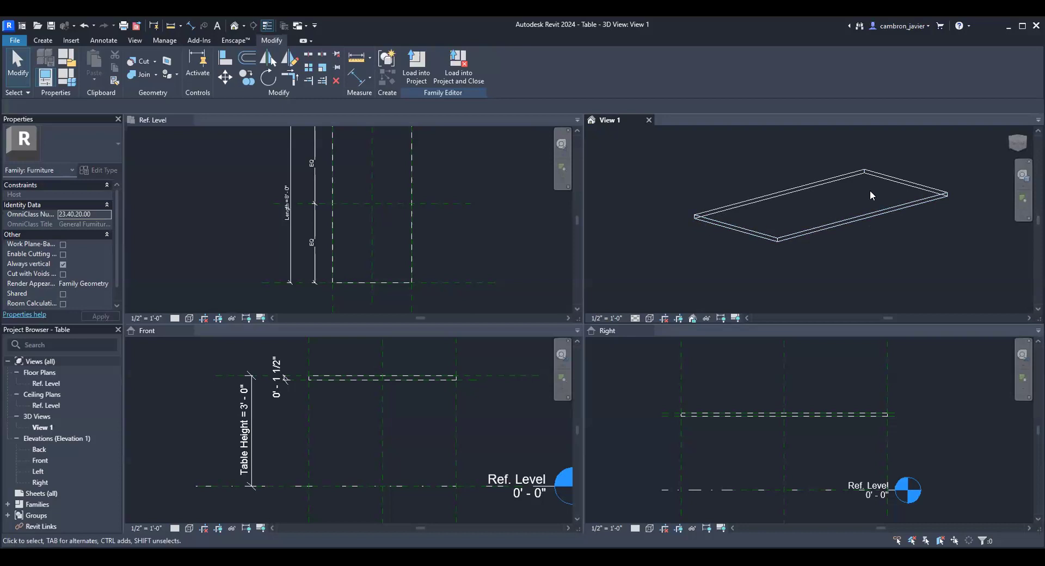
click(650, 319)
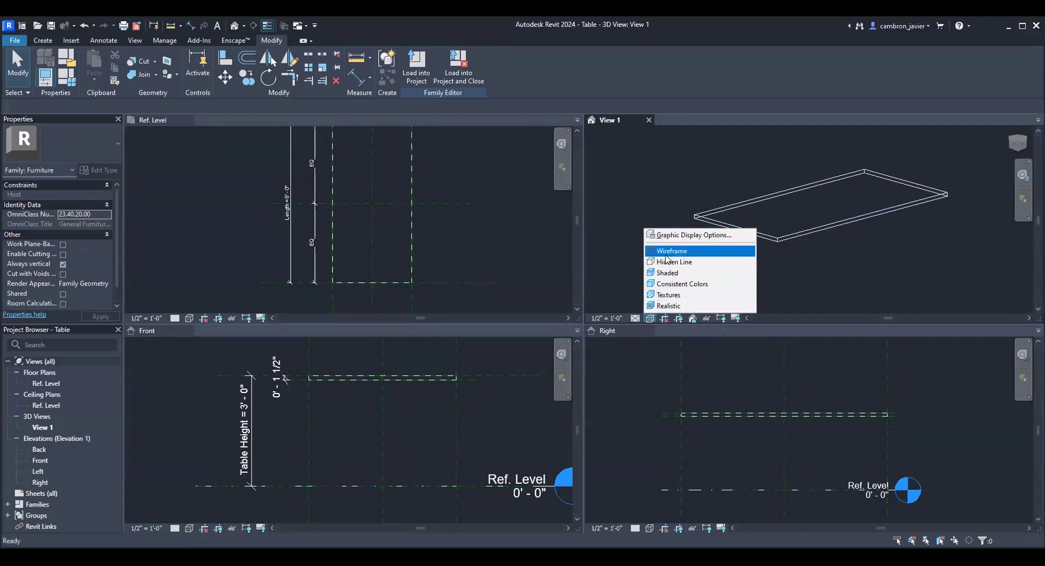
click(665, 274)
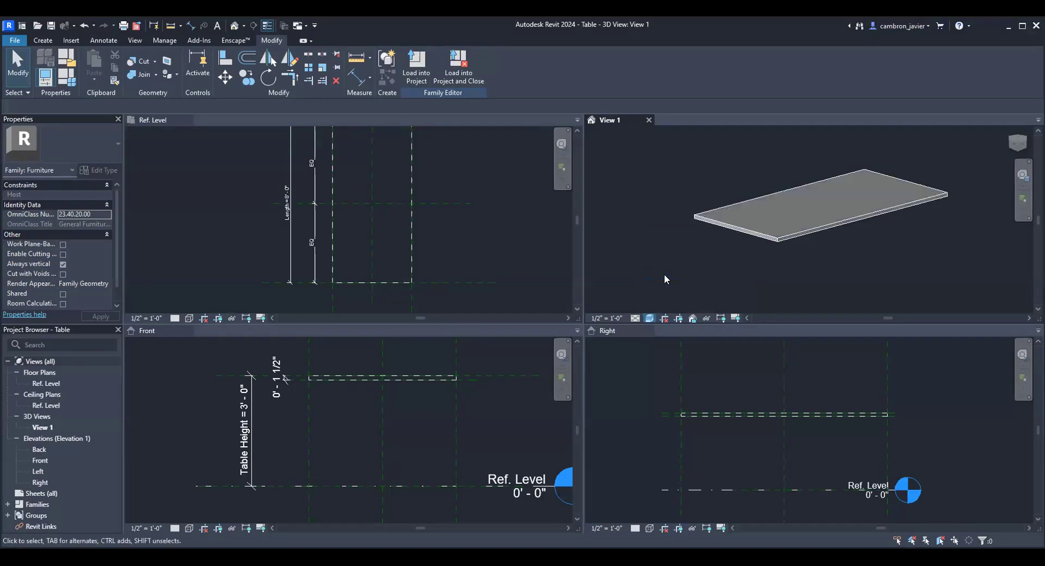
scroll(754, 215, down, 3)
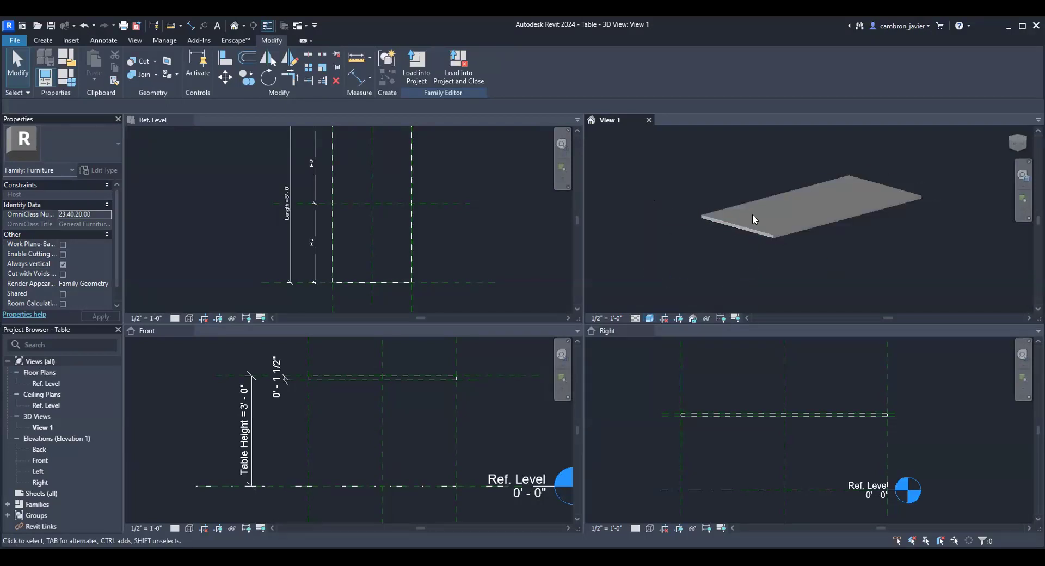
click(773, 226)
click(776, 241)
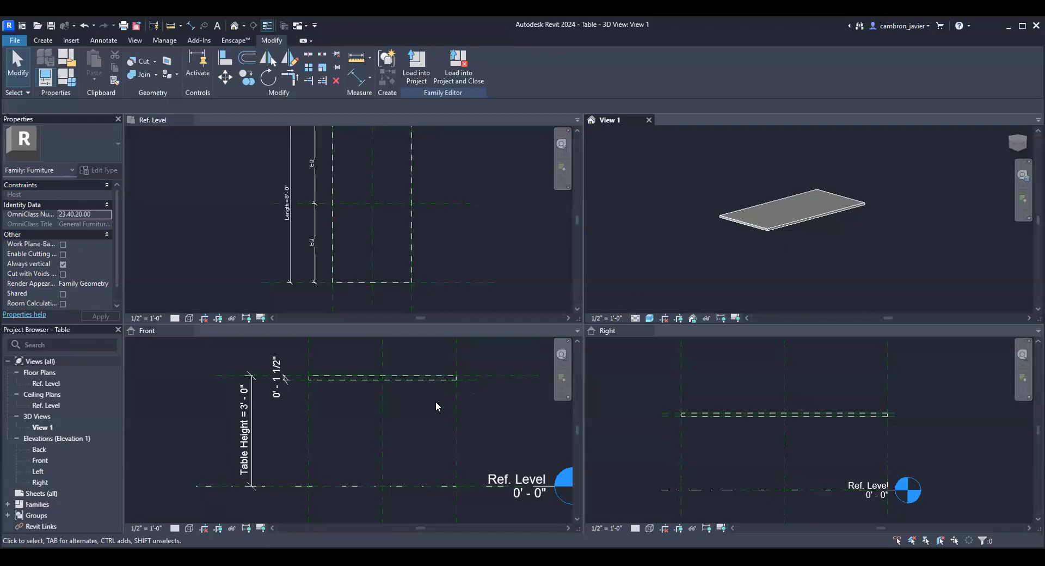
- Set the family's Length to 10' 0", Table Height to 2' 0" and Width to 6' 0", and apply the values
scroll(426, 393, down, 5)
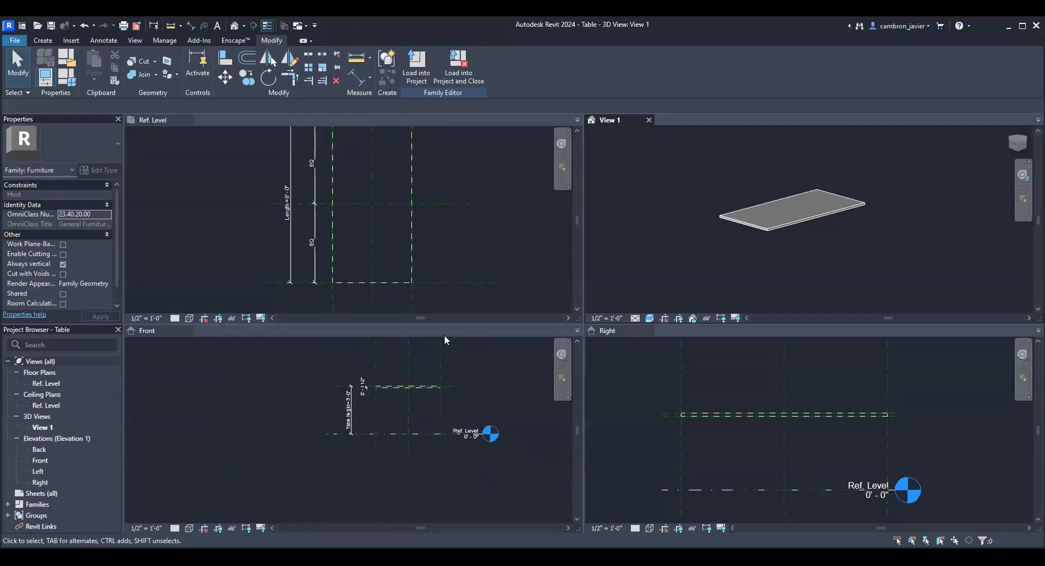
scroll(440, 243, up, 2)
scroll(439, 247, down, 3)
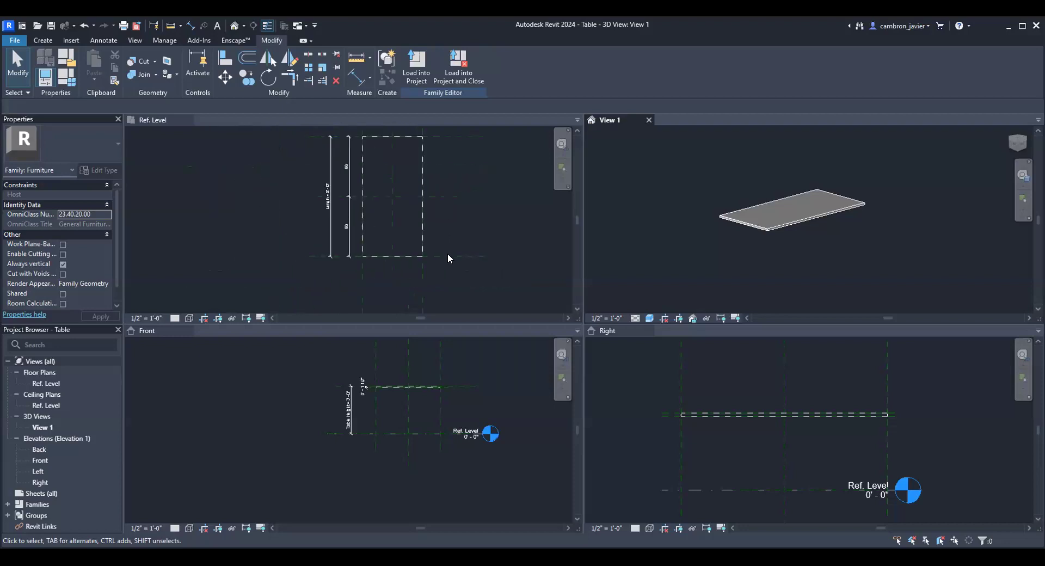
click(332, 361)
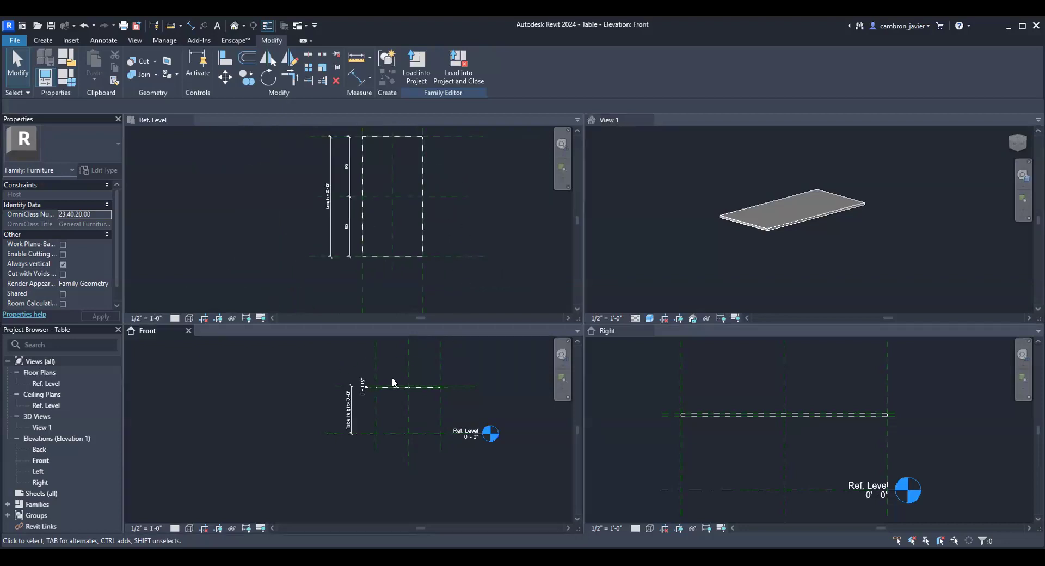
scroll(438, 387, up, 1)
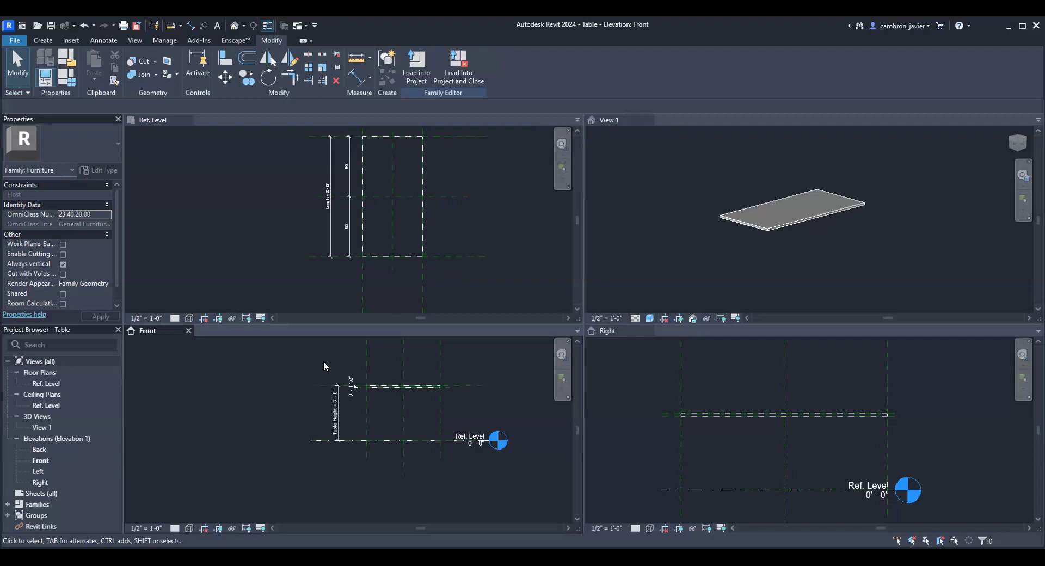
click(66, 79)
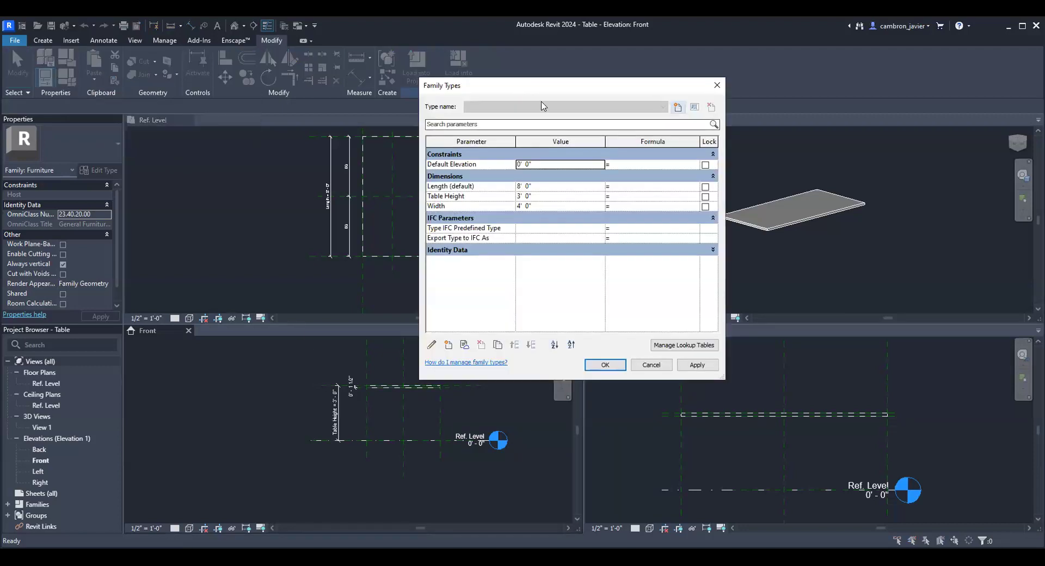
click(533, 186)
drag(534, 187, 517, 186)
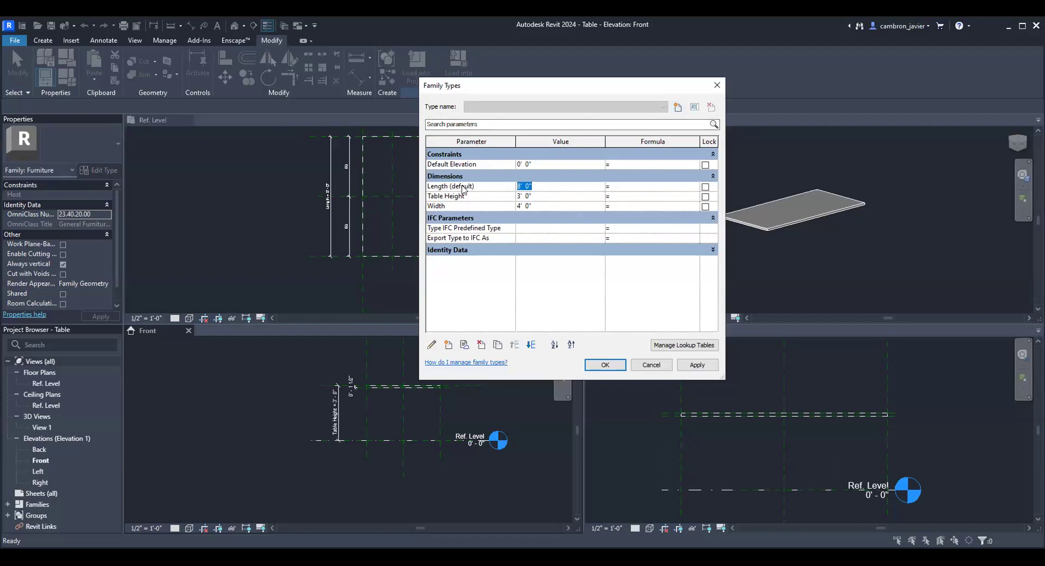
text(10)
click(526, 196)
mouse_move(515, 196)
mouse_down()
mouse_move(492, 196)
mouse_move(514, 206)
mouse_up()
text(2)
key(Tab)
text(6)
key(Tab)
click(697, 365)
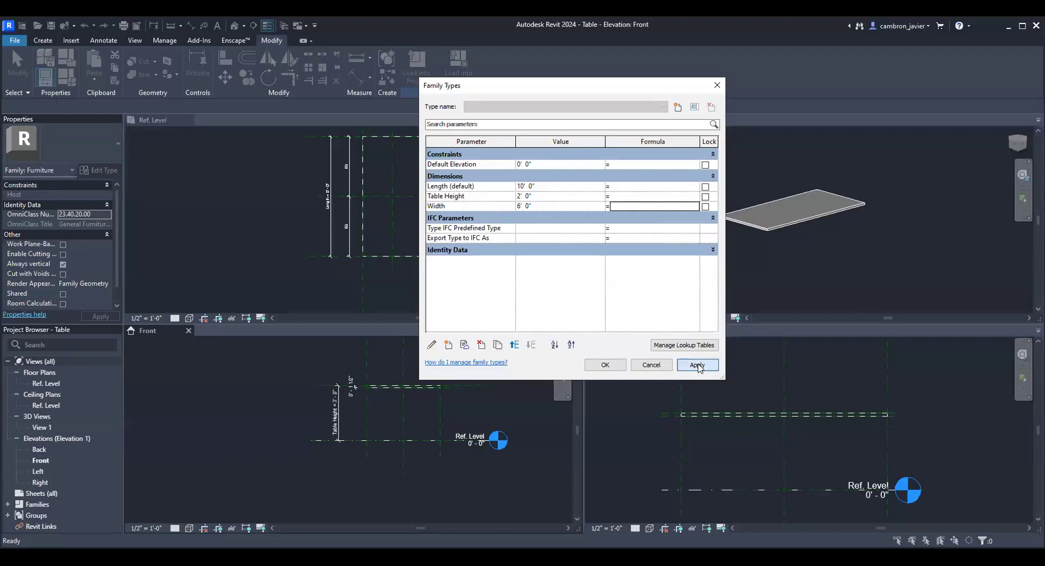
click(604, 365)
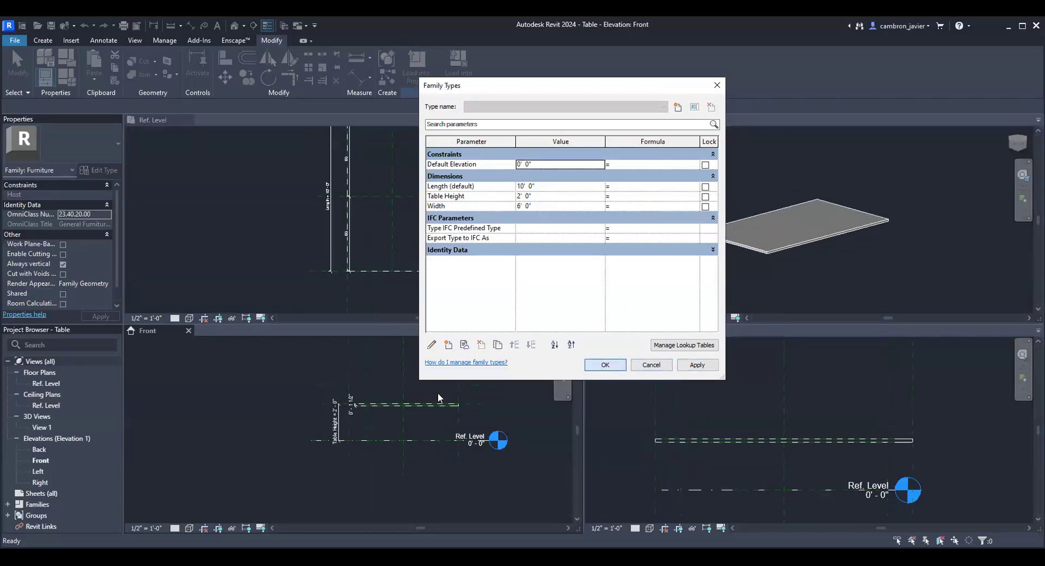
- Examine the resized tabletop in the Ref. Level plan and Front elevation, checking its width, length, height and thickness dimensions
scroll(439, 399, down, 1)
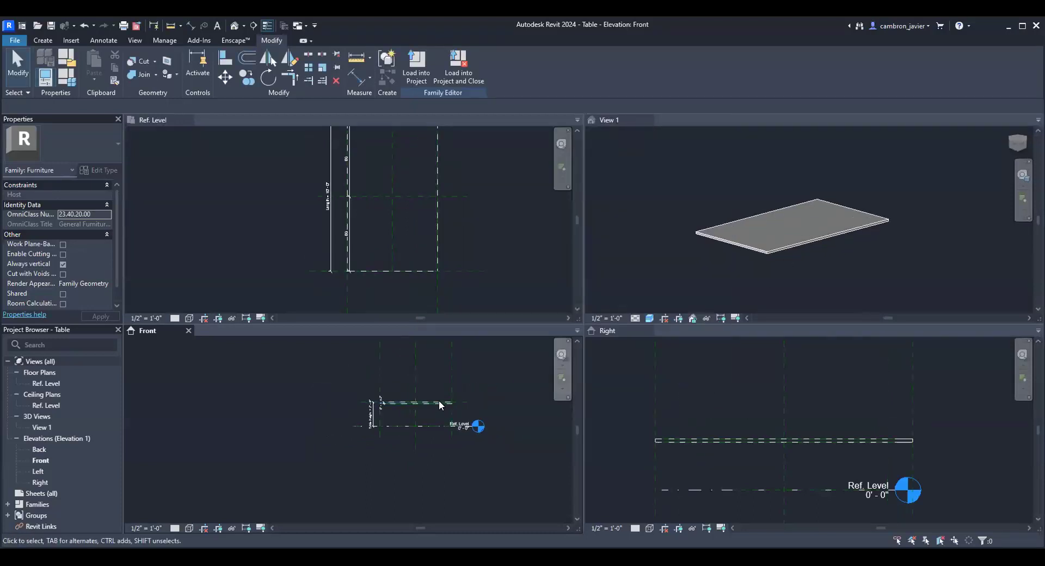
scroll(409, 415, up, 1)
scroll(430, 262, down, 3)
scroll(408, 179, up, 2)
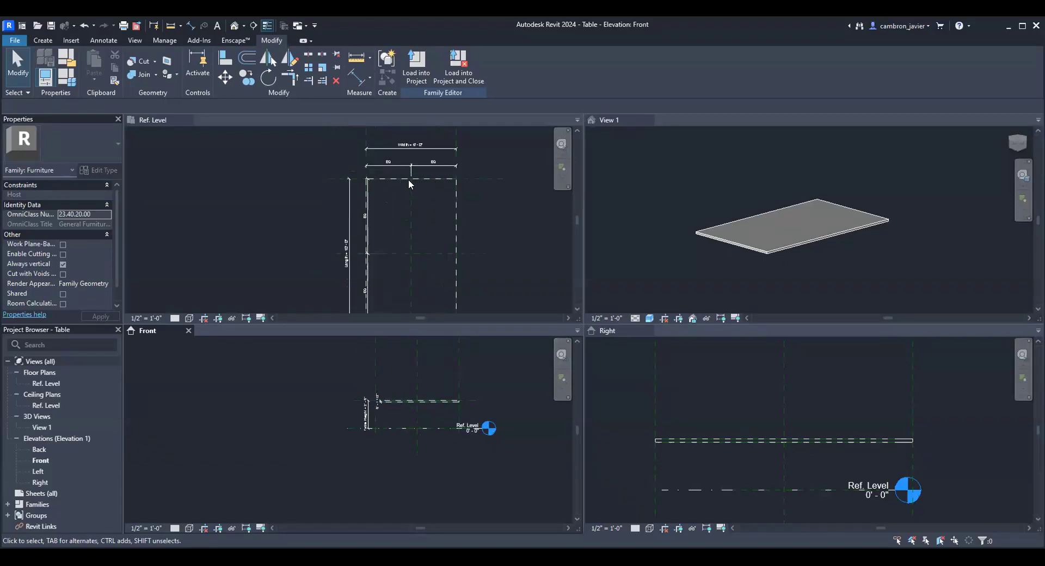
scroll(465, 182, down, 1)
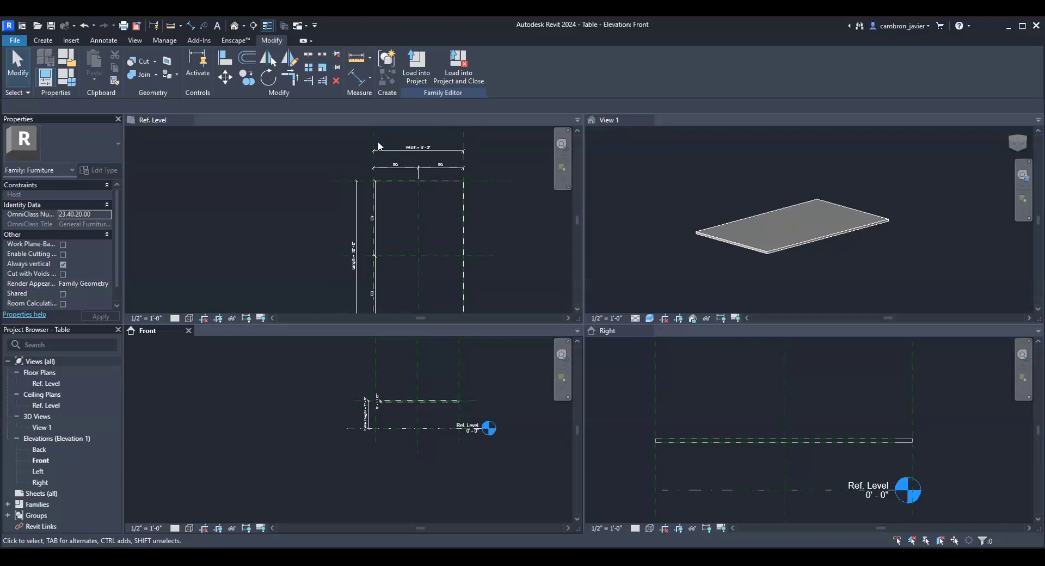
scroll(420, 136, up, 1)
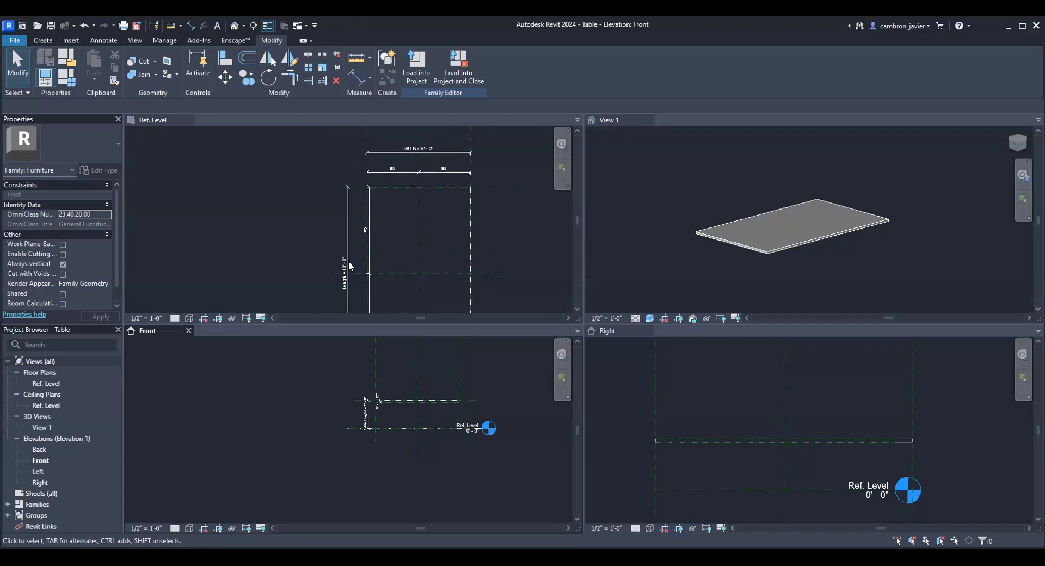
scroll(359, 304, down, 1)
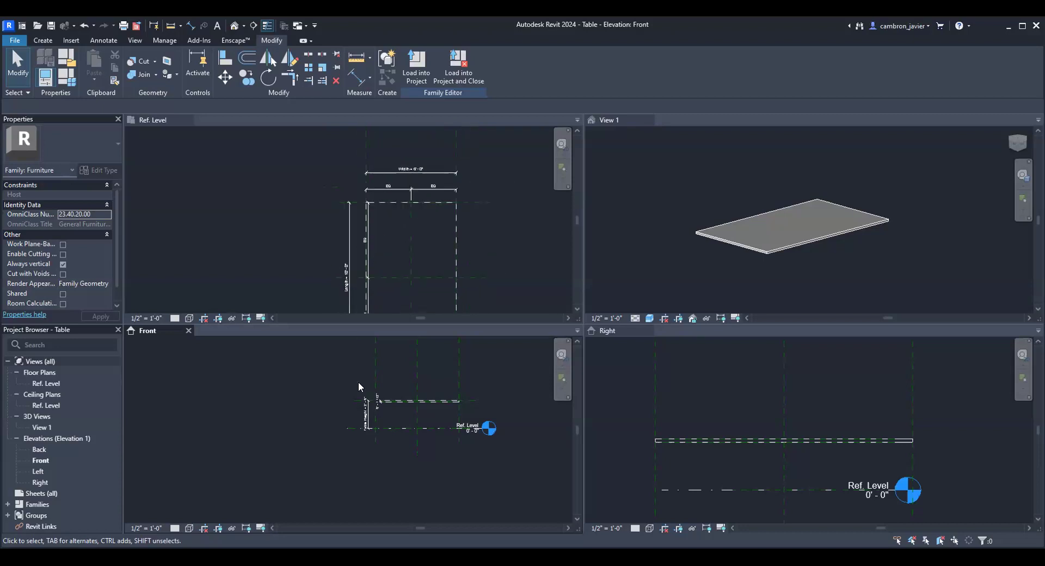
scroll(366, 416, up, 4)
scroll(414, 337, up, 3)
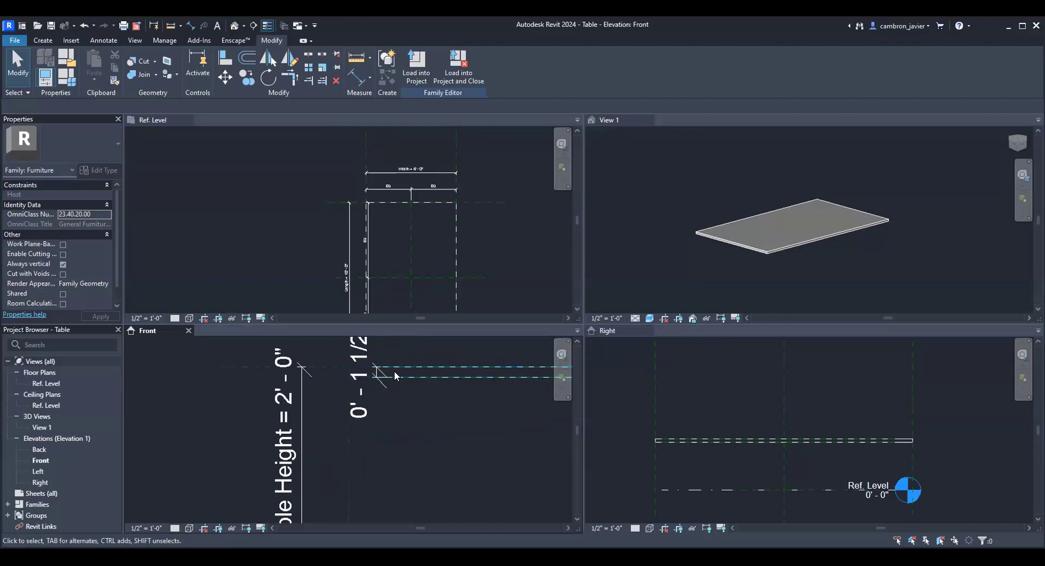
scroll(395, 367, down, 5)
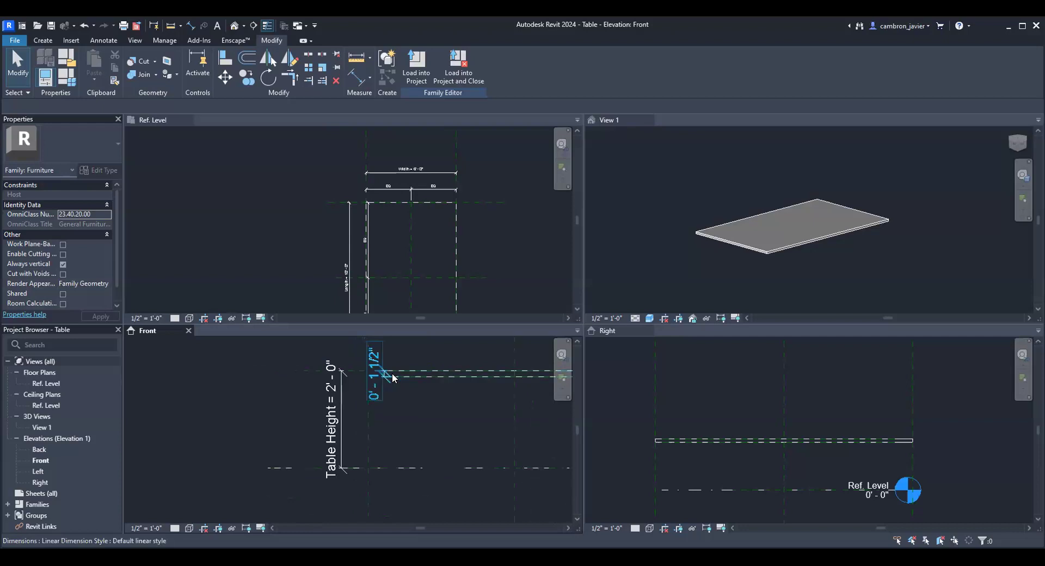
scroll(392, 375, down, 1)
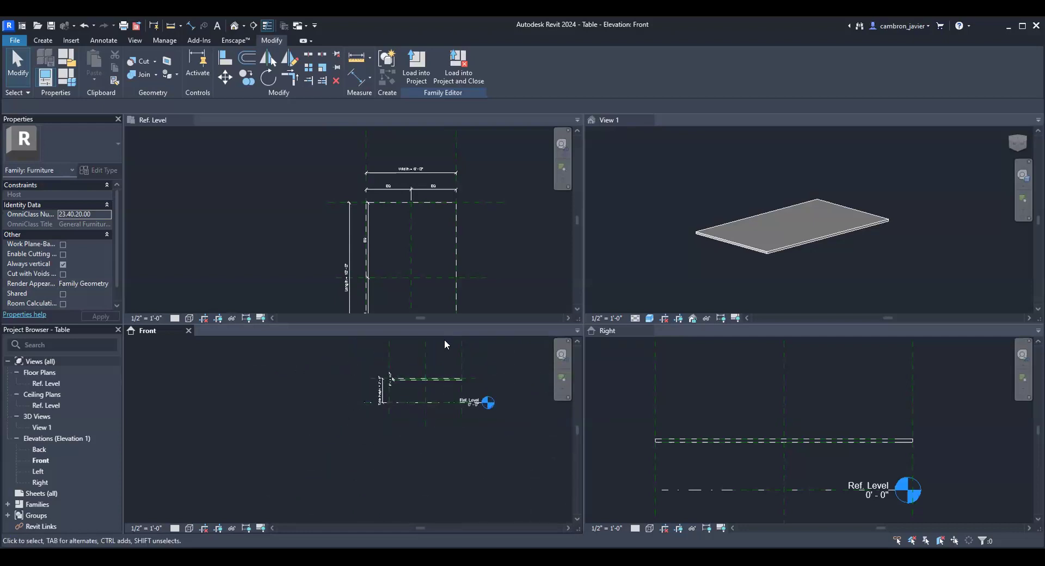
scroll(442, 351, down, 1)
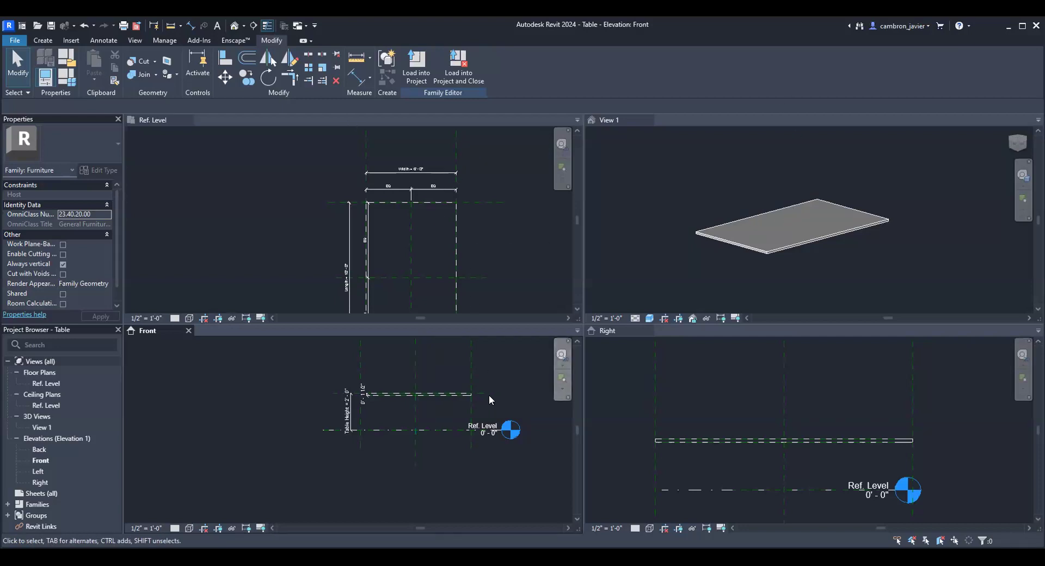
scroll(314, 185, down, 2)
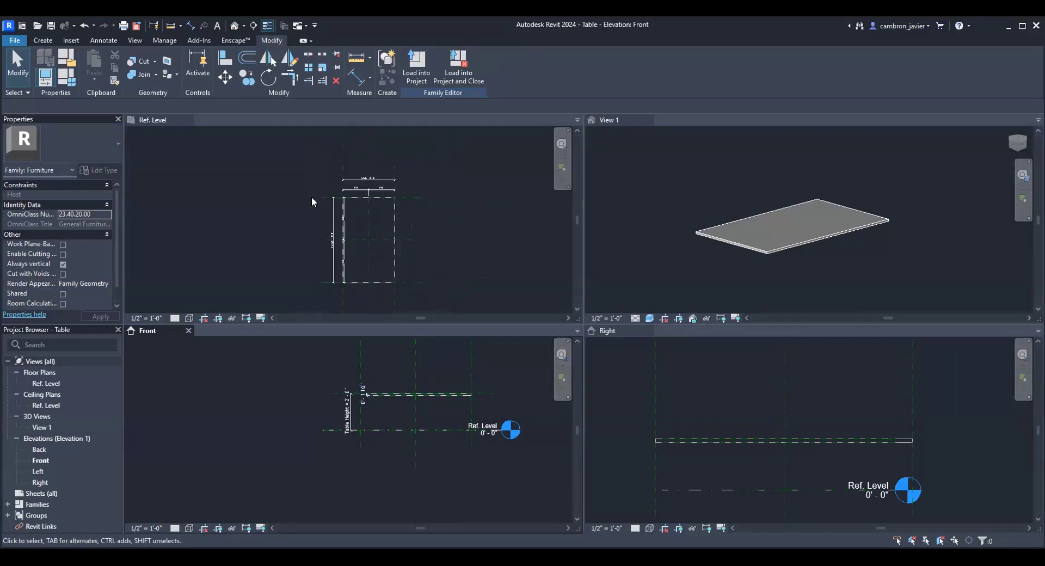
scroll(356, 178, up, 2)
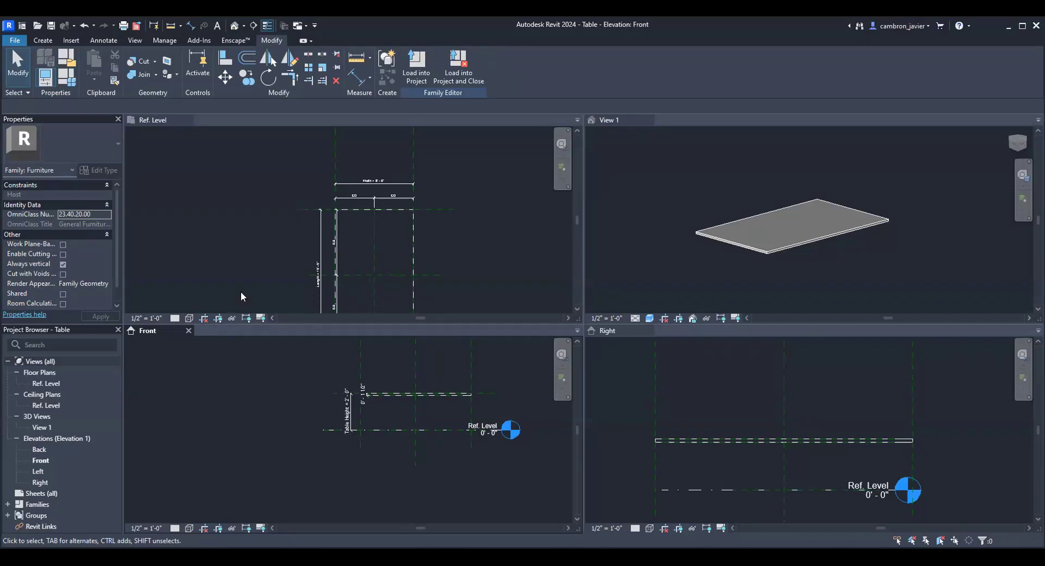
scroll(364, 226, down, 2)
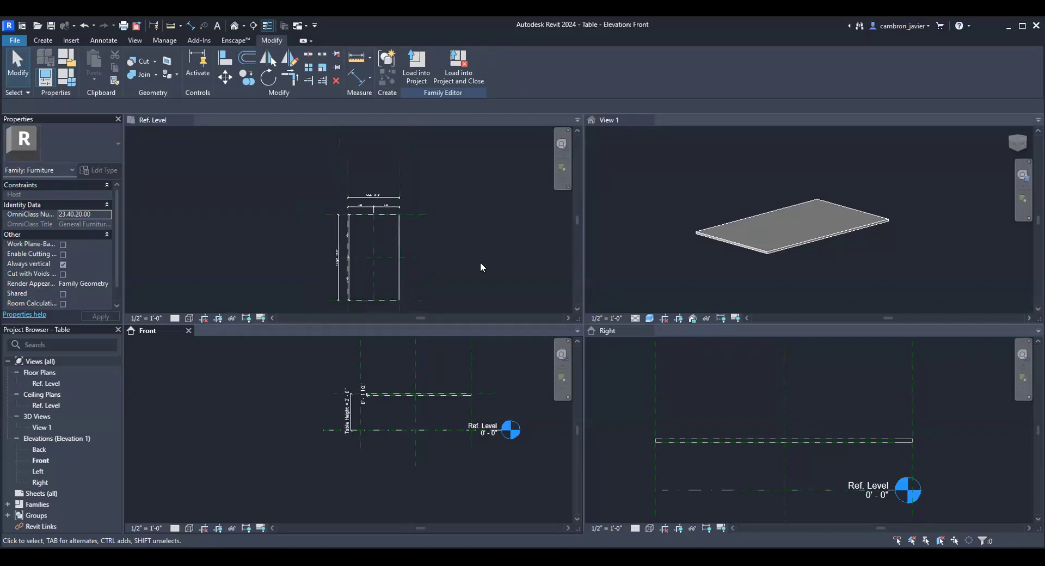
click(396, 235)
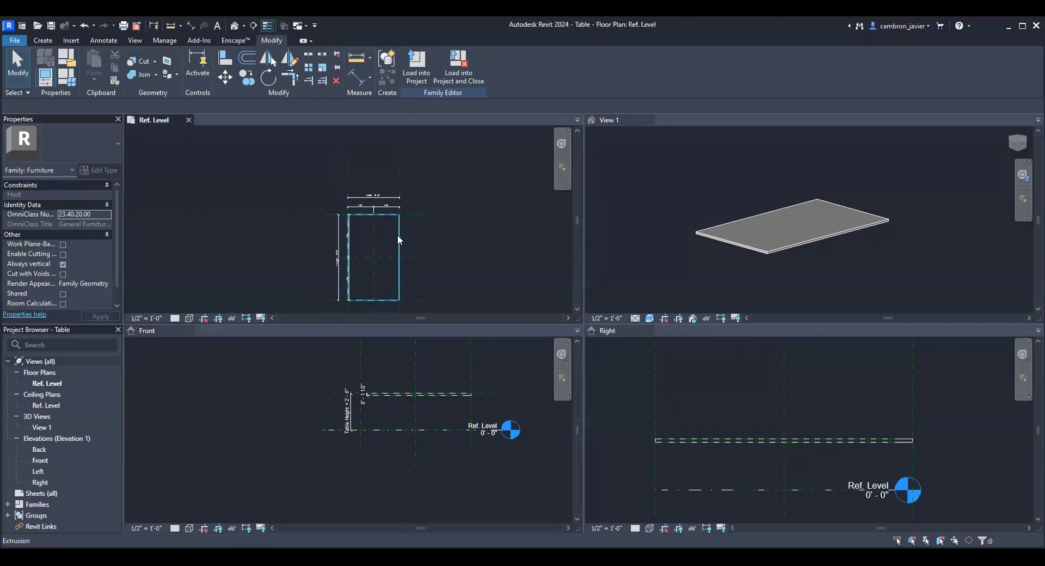
- Check the tabletop extrusion's sketch boundary in the Ref. Level plan and finish the sketch without editing it
scroll(403, 251, up, 3)
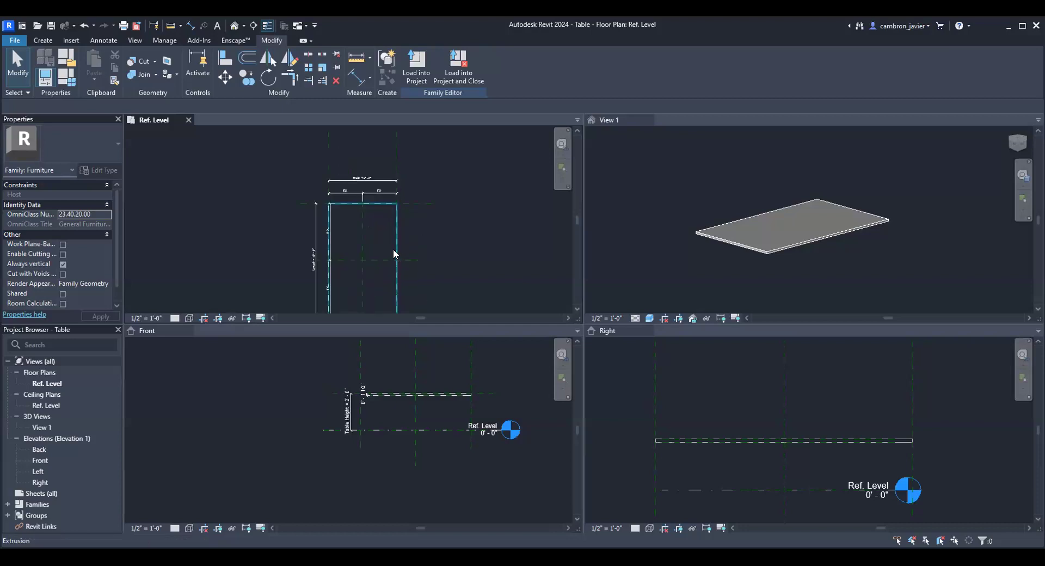
click(397, 217)
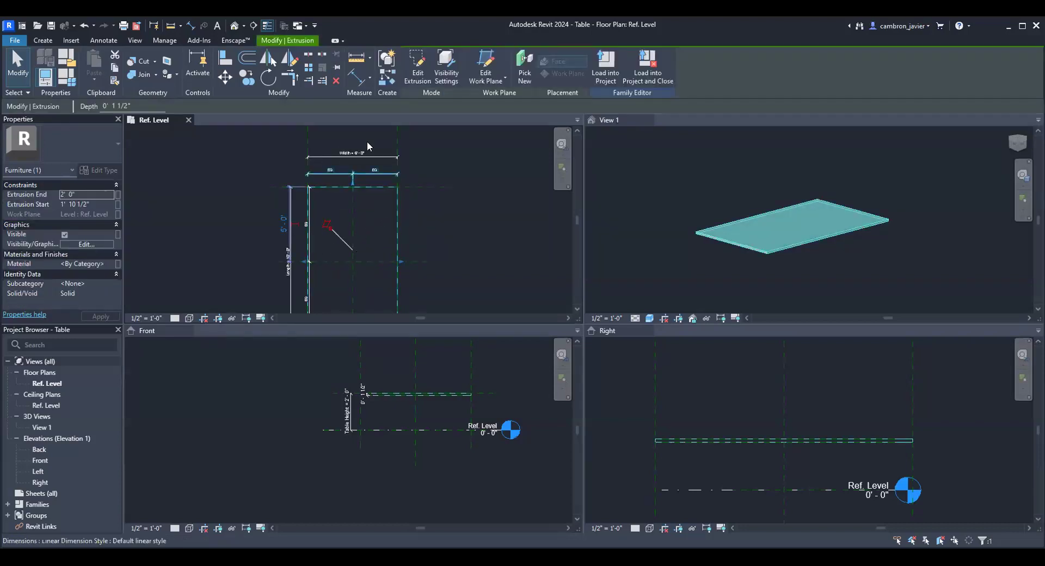
click(416, 61)
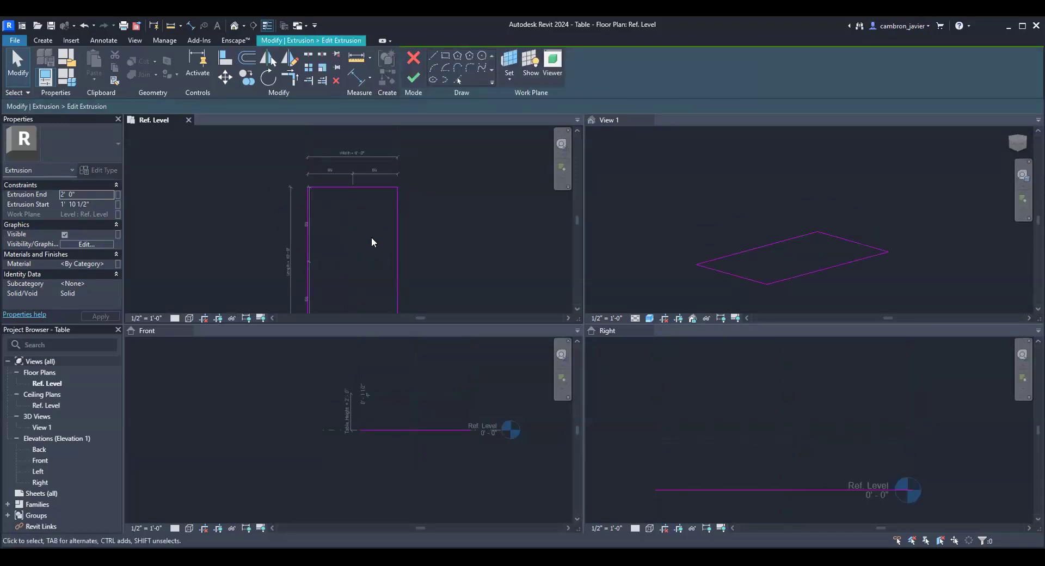
click(413, 78)
click(236, 208)
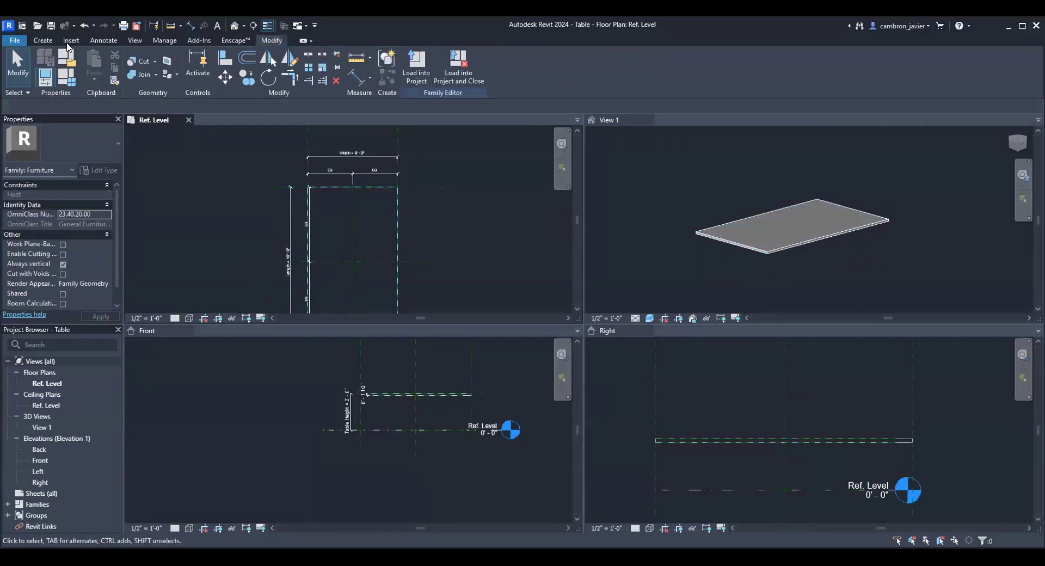
- Set the family's Length to 8' 0", Table Height to 3' 0" and Width to 4' 0", and apply the values
click(67, 79)
click(557, 186)
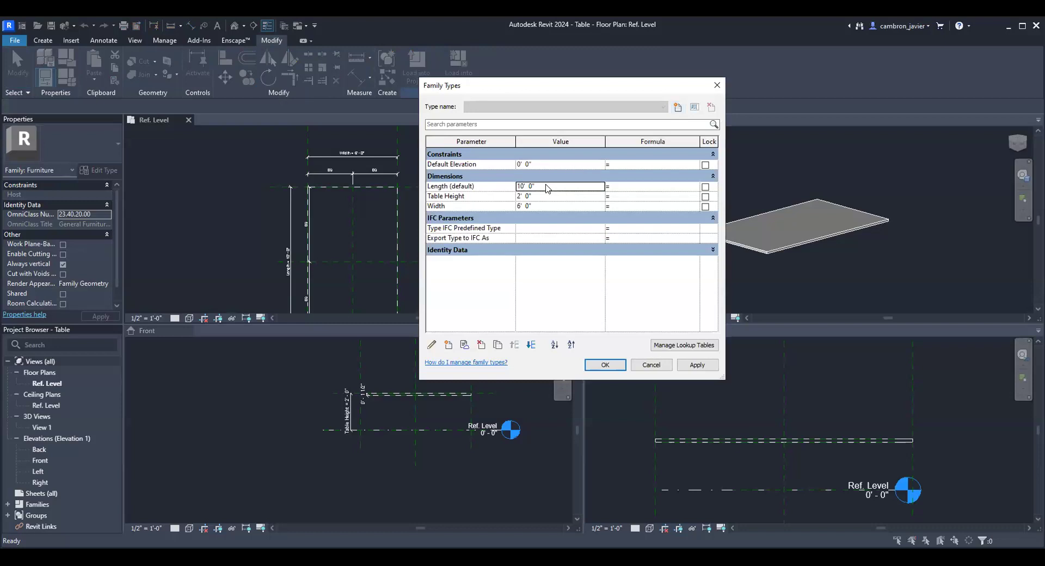
text(8)
key(Tab)
click(542, 196)
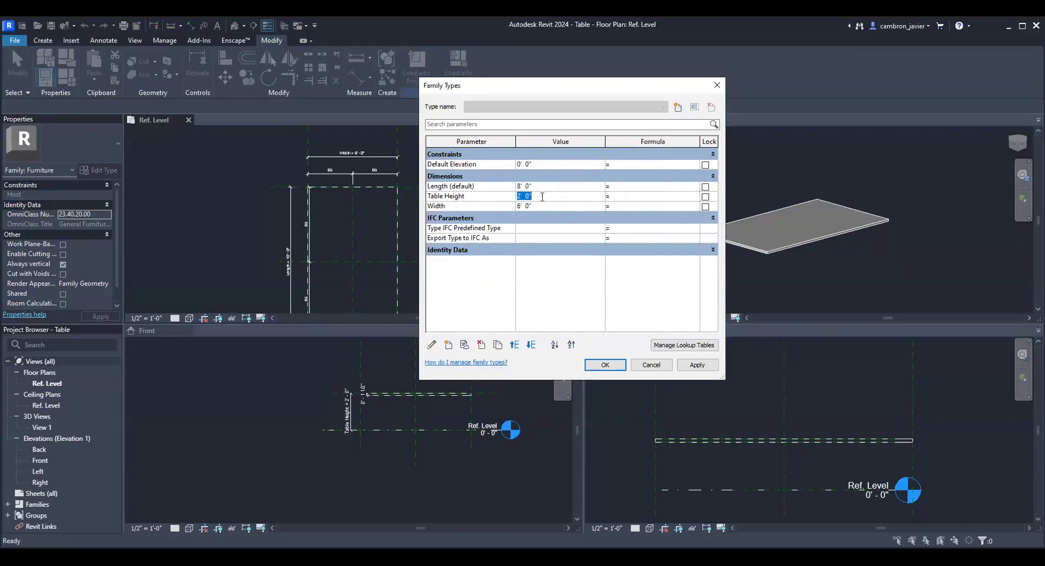
text(3)
key(Tab)
click(544, 206)
text(4)
click(694, 365)
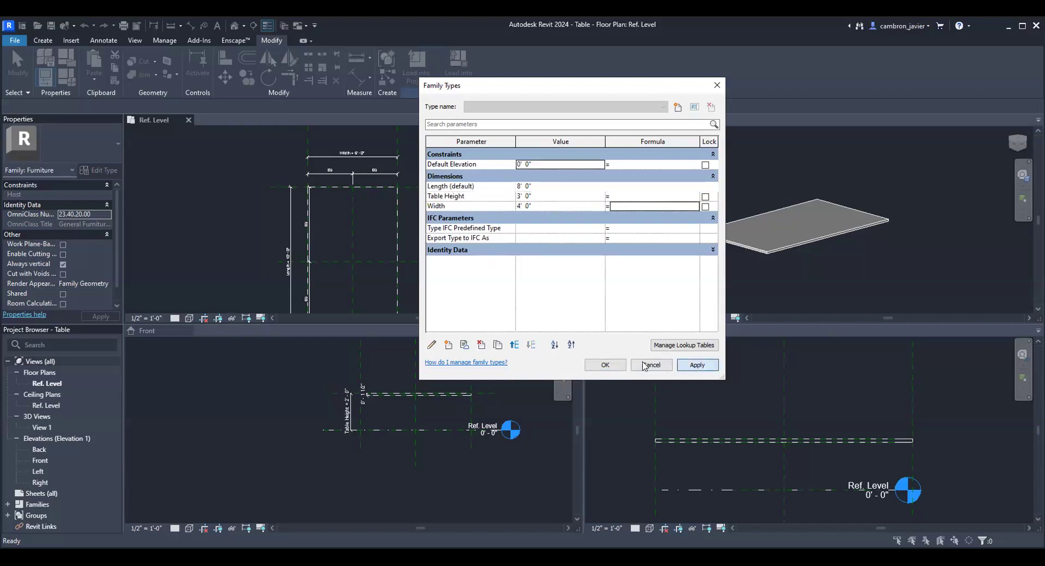
click(605, 365)
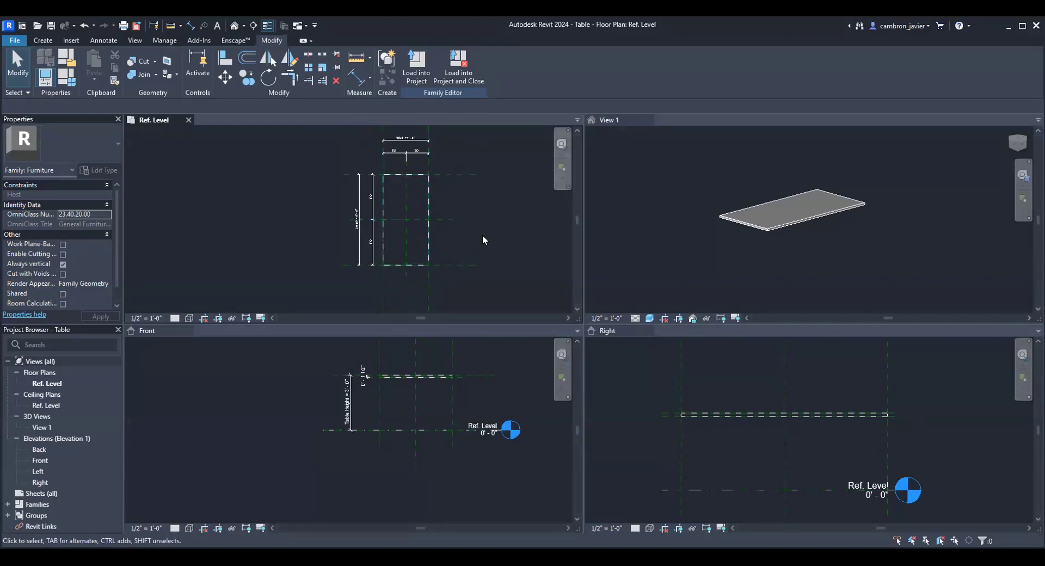
- Draw two vertical reference planes in the Ref. Level plan, each about 7" inside one of the tabletop's long edges
scroll(389, 174, up, 3)
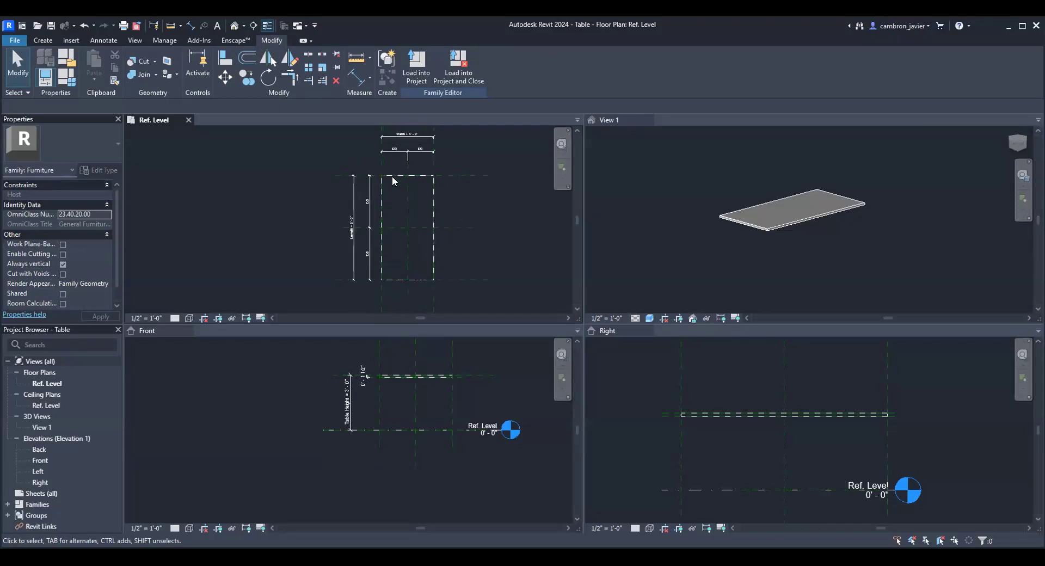
scroll(354, 160, down, 1)
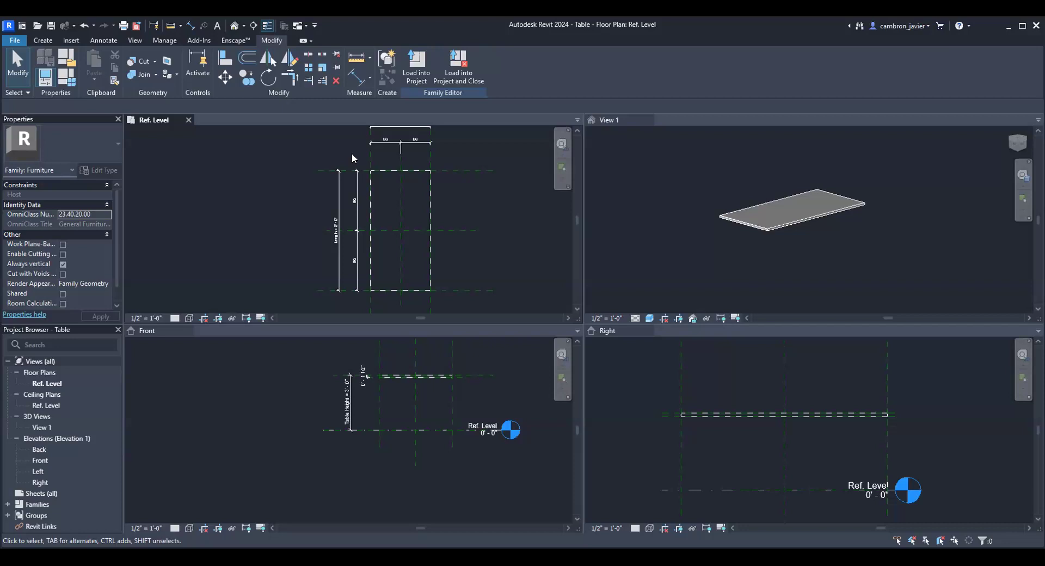
click(42, 40)
click(627, 62)
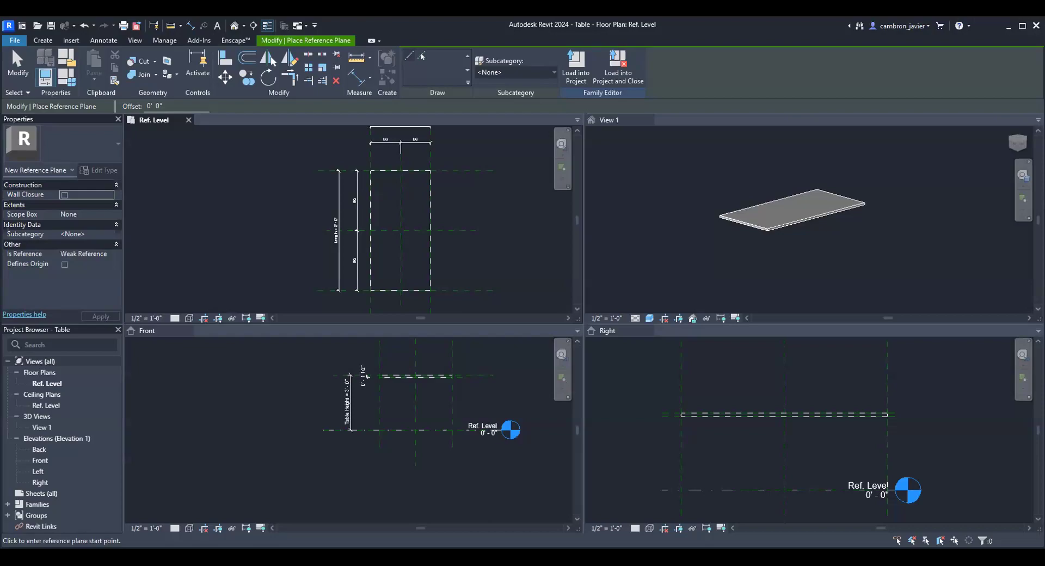
key(alt+Tab)
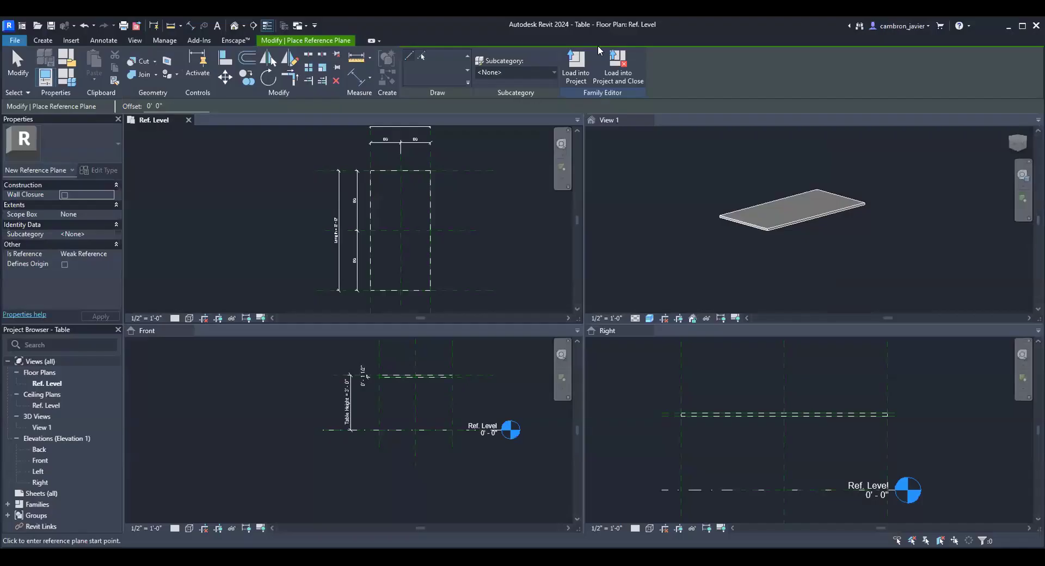
key(alt+Tab)
click(42, 40)
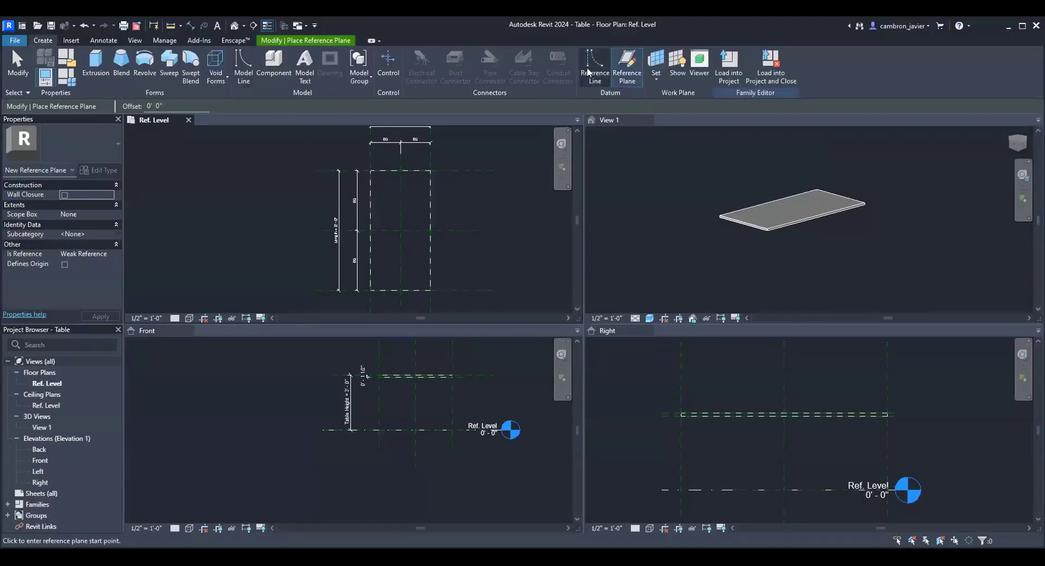
click(380, 155)
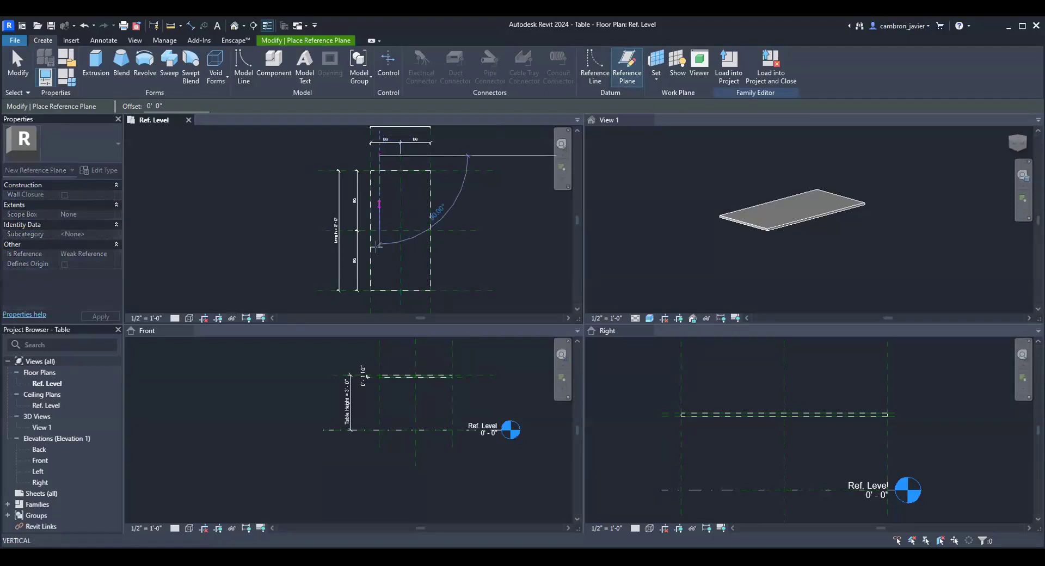
click(380, 305)
click(423, 170)
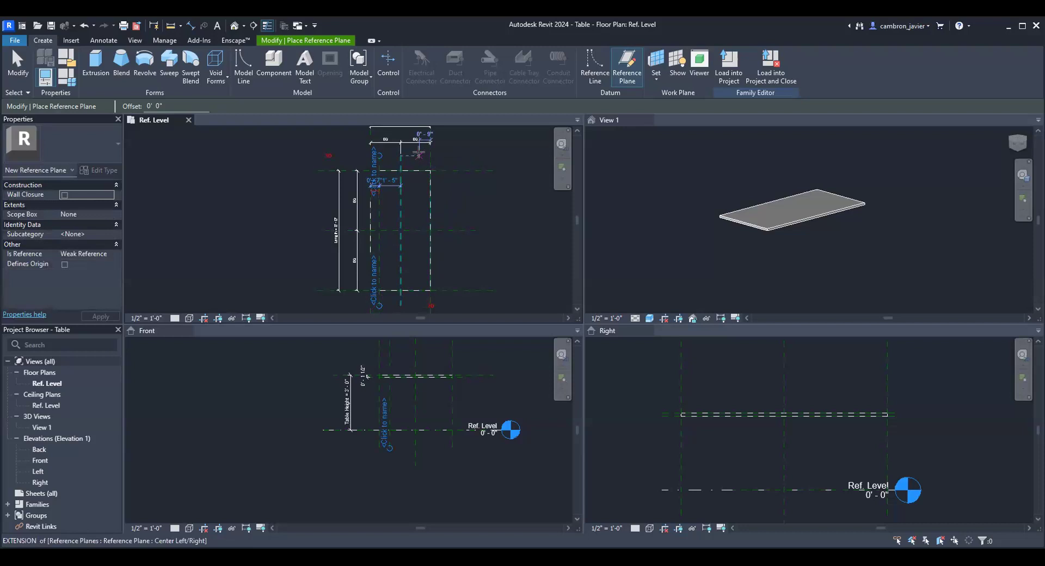
click(419, 292)
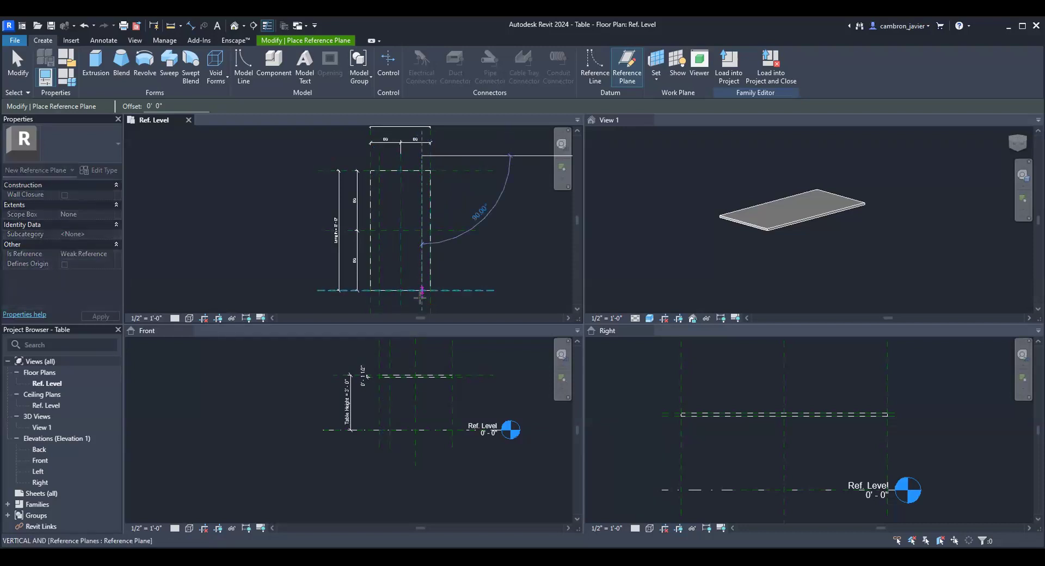
- Draw two horizontal reference planes in the Ref. Level plan, just inside the tabletop's lower and upper short edges
click(353, 278)
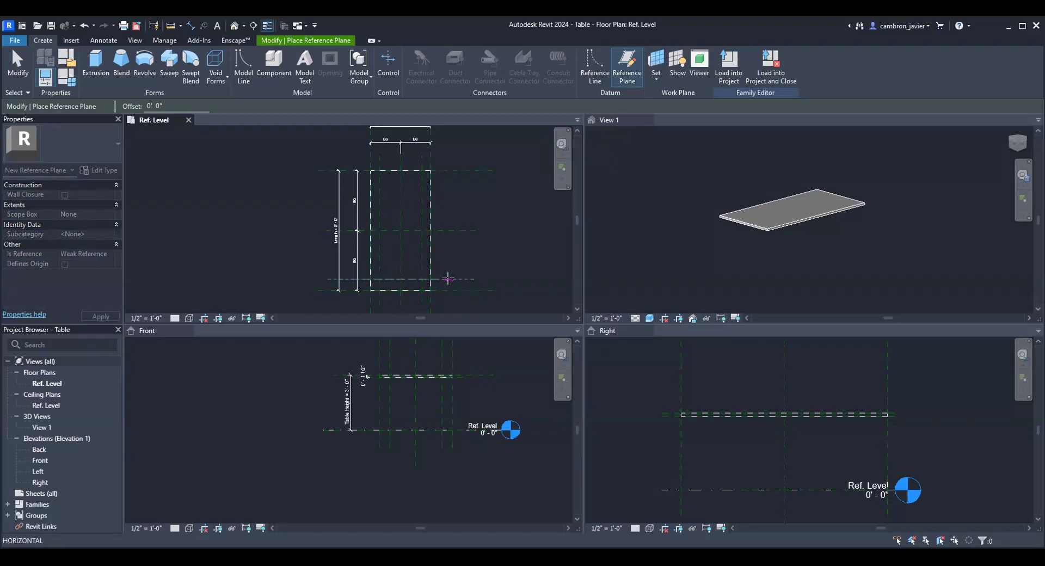
click(447, 279)
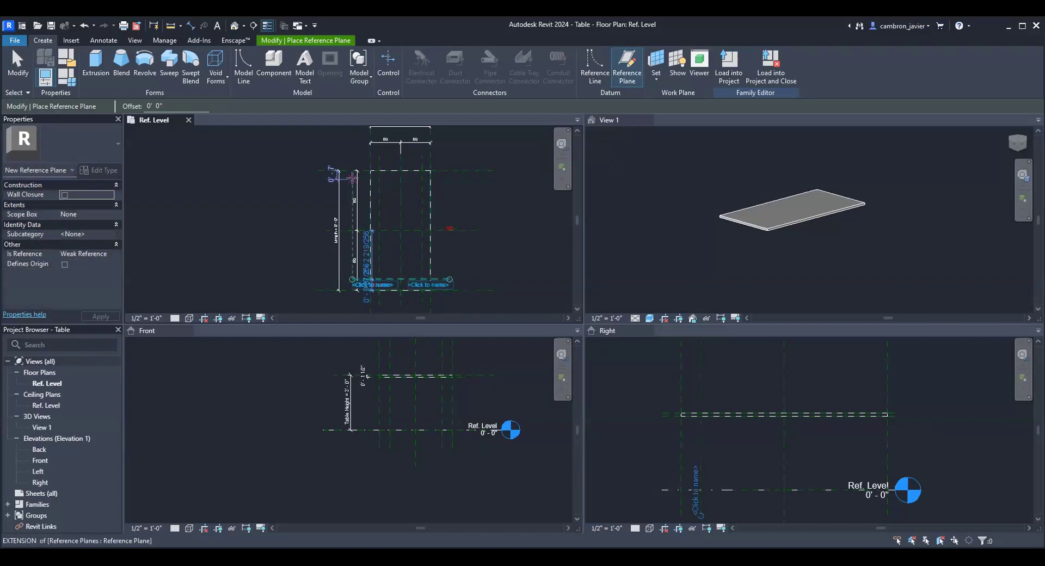
click(353, 178)
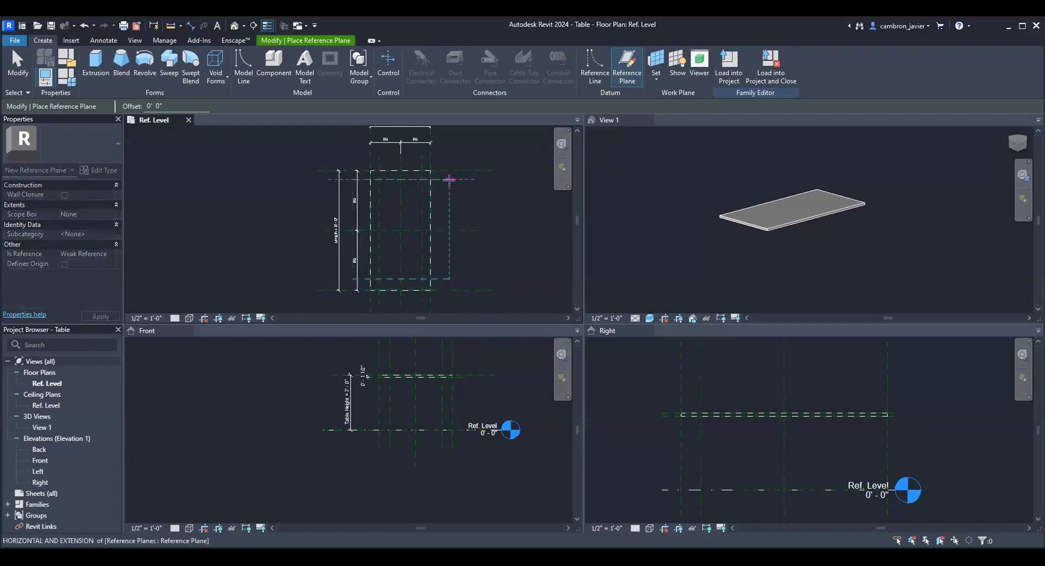
click(449, 178)
key(Escape)
key(Escape)
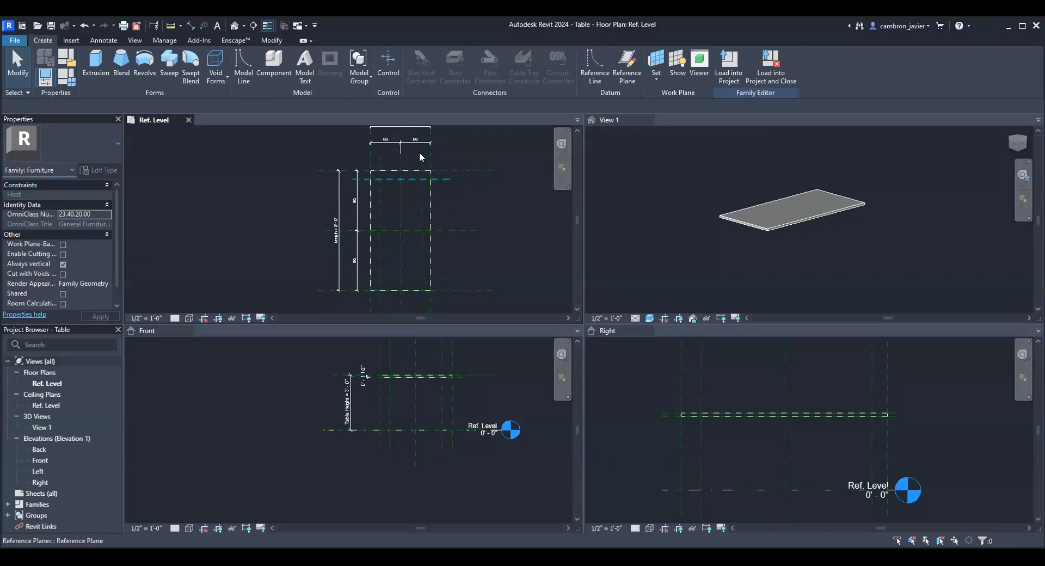
click(483, 174)
click(501, 214)
click(458, 179)
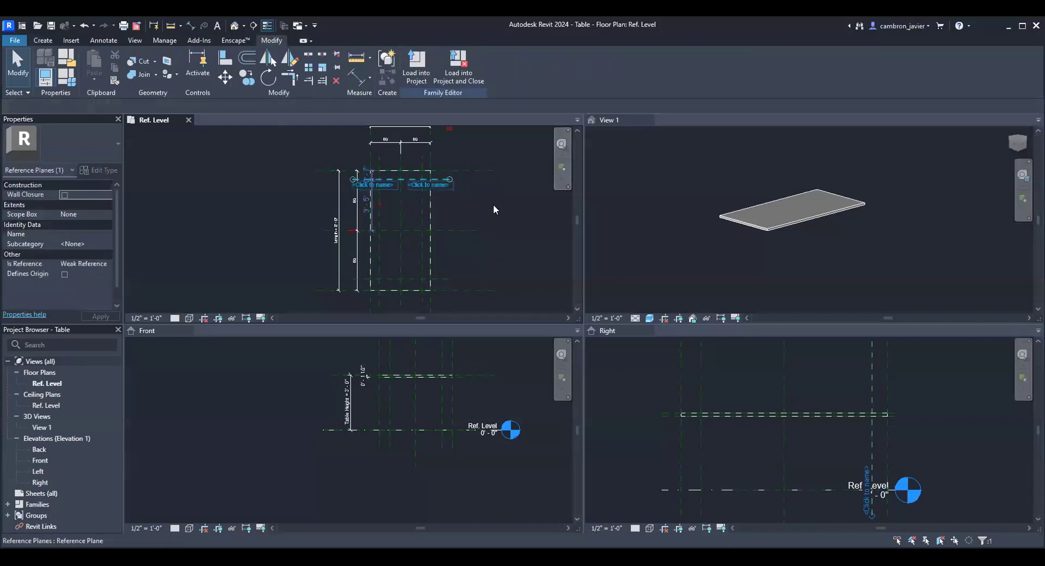
click(522, 240)
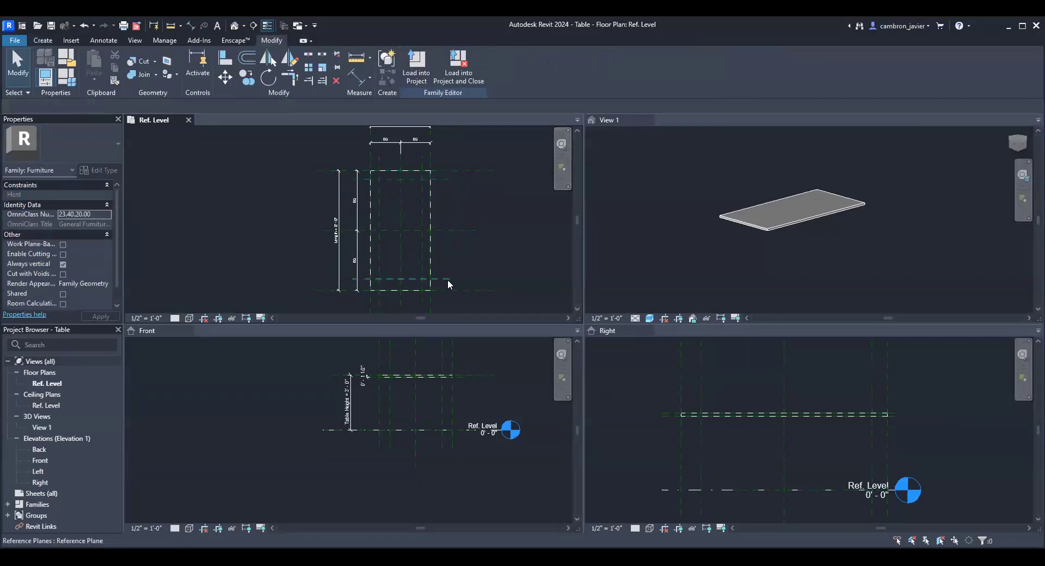
click(471, 171)
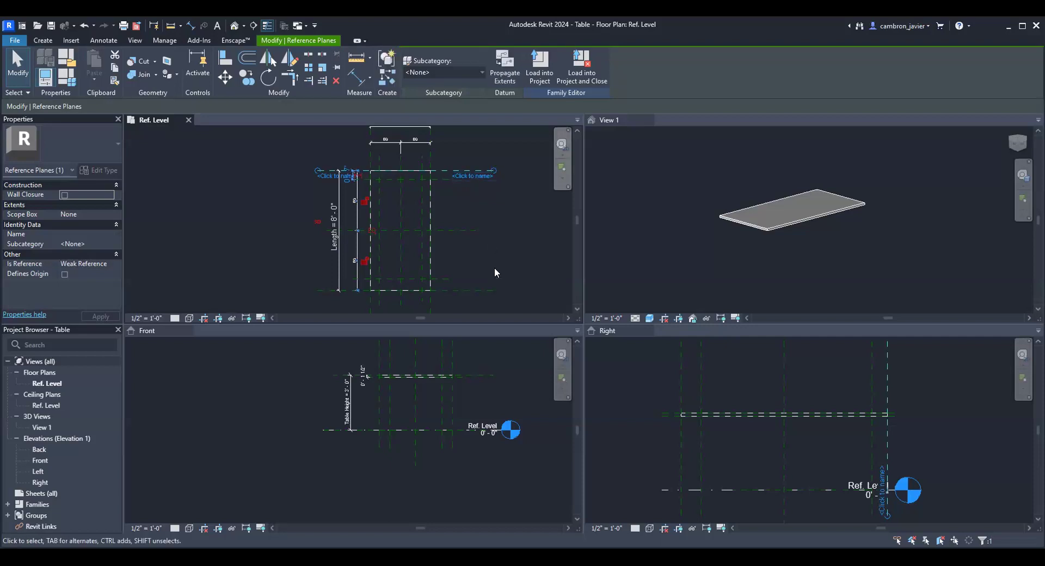
click(485, 295)
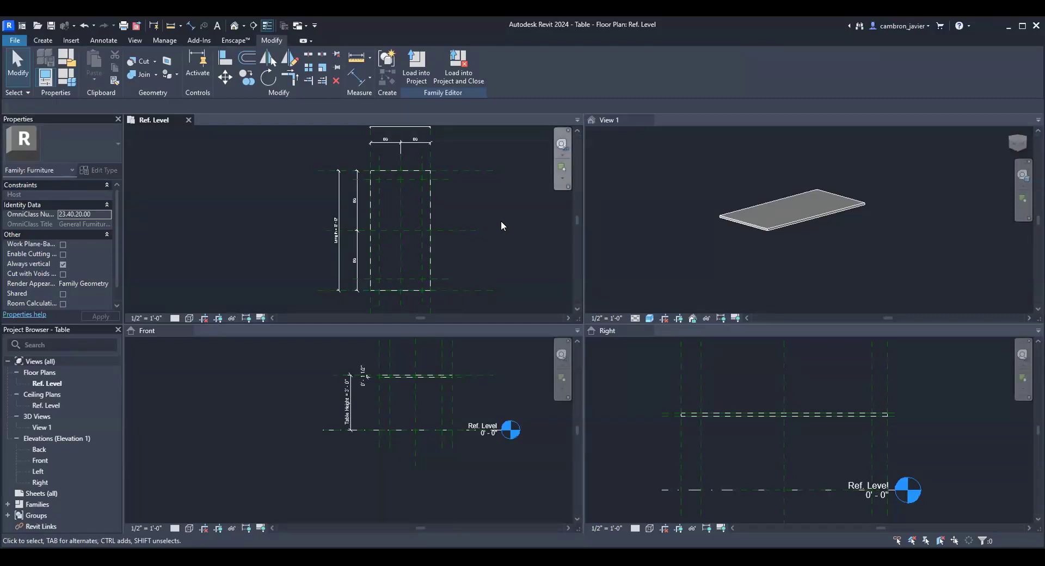
scroll(417, 155, up, 2)
scroll(417, 149, up, 2)
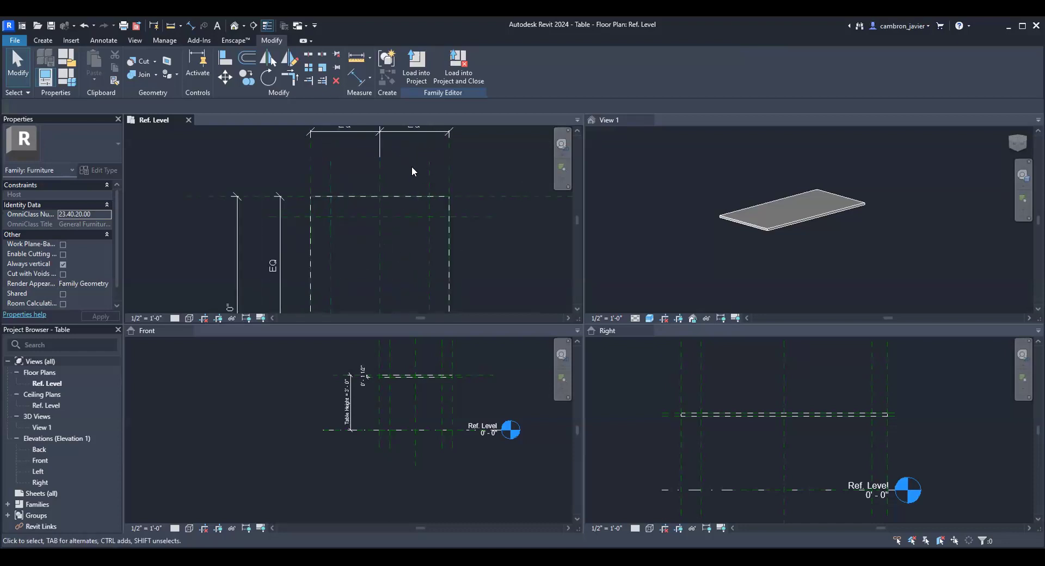
- In the Ref. Level plan, set the two inner vertical reference planes 0' 4" inside the nearest long edges of the tabletop
click(429, 173)
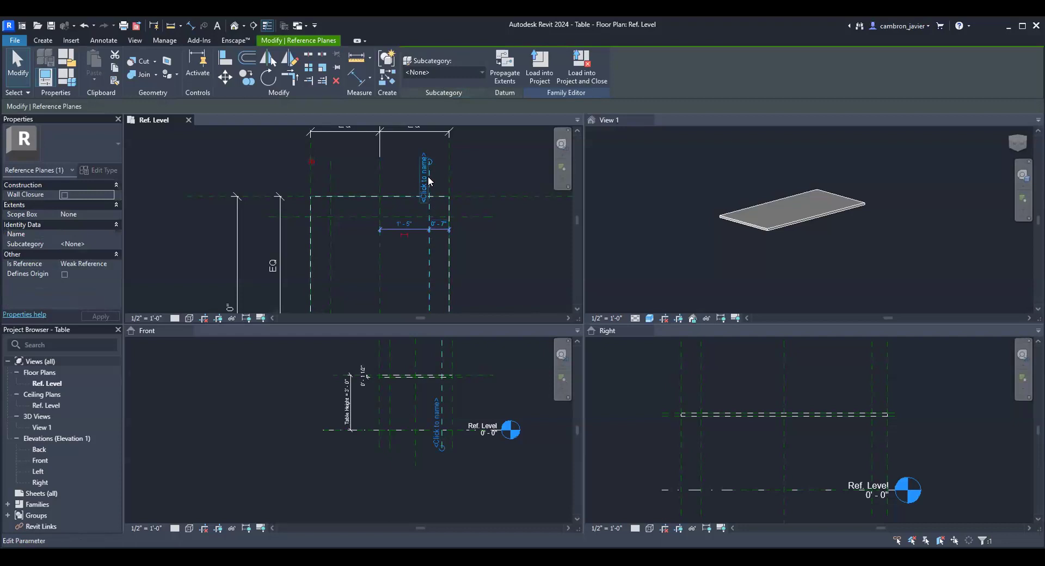
click(438, 223)
text(0)
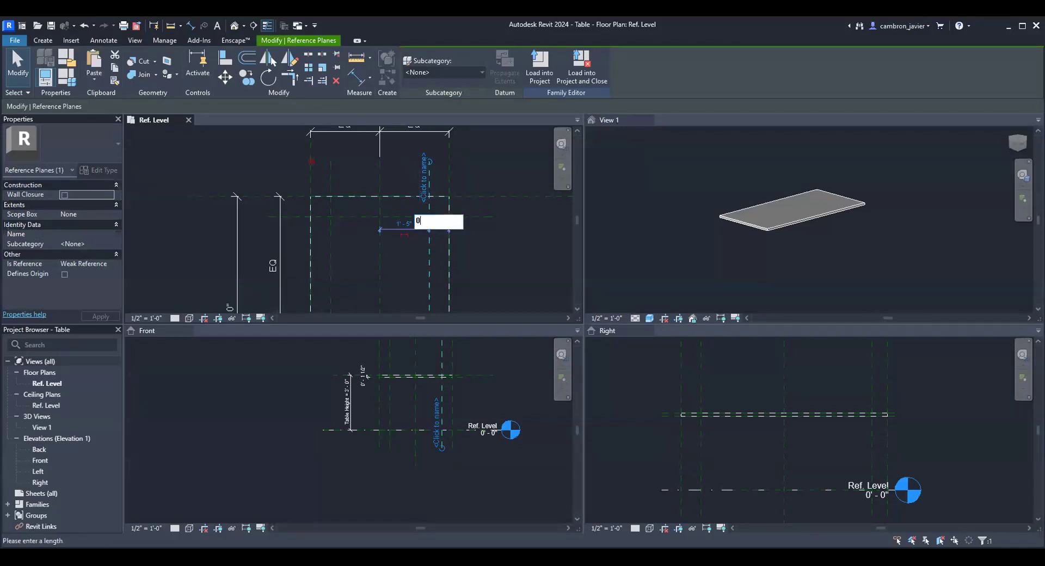
text( 4)
key(Return)
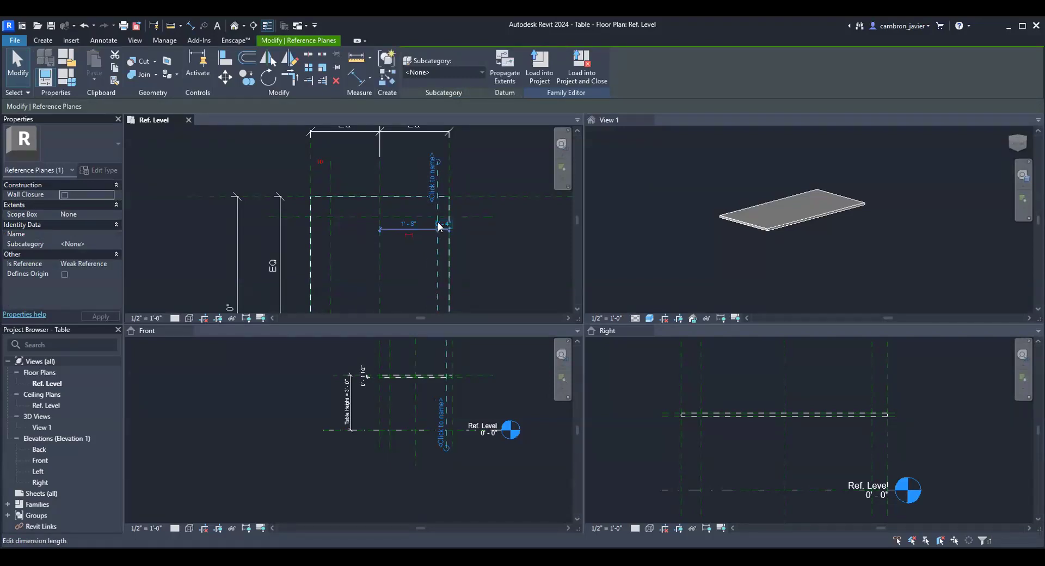
key(Escape)
click(330, 178)
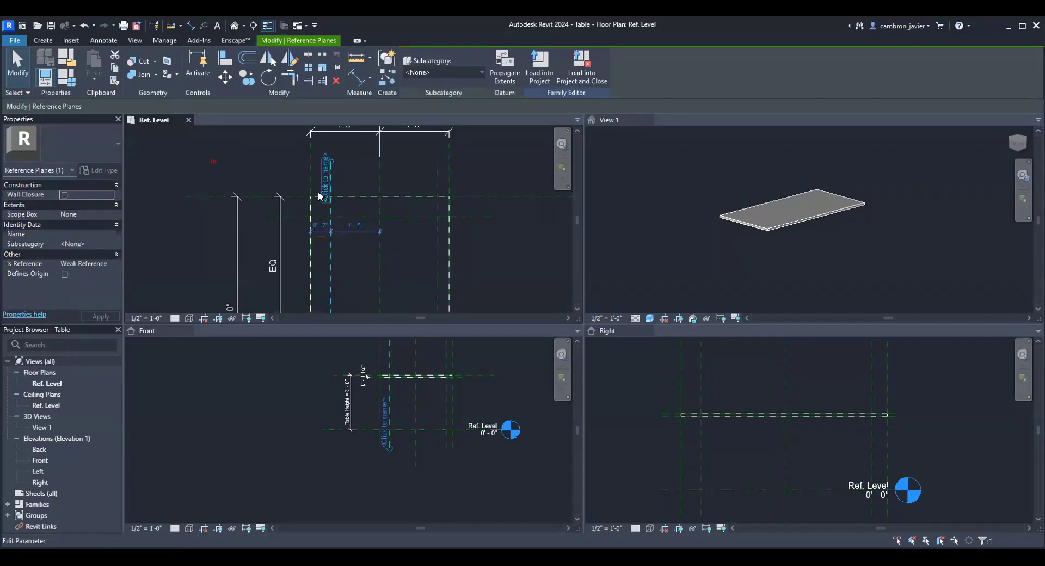
click(321, 224)
text(0 4)
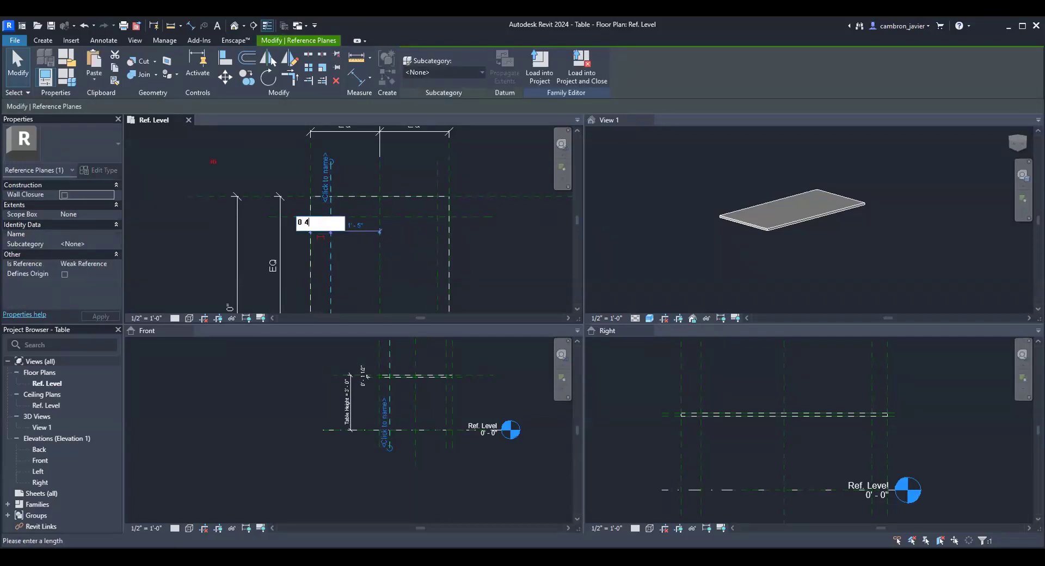
key(Return)
- Set the two inner horizontal reference planes 0' 4" inside the tabletop's upper and lower short edges in the plan
click(474, 216)
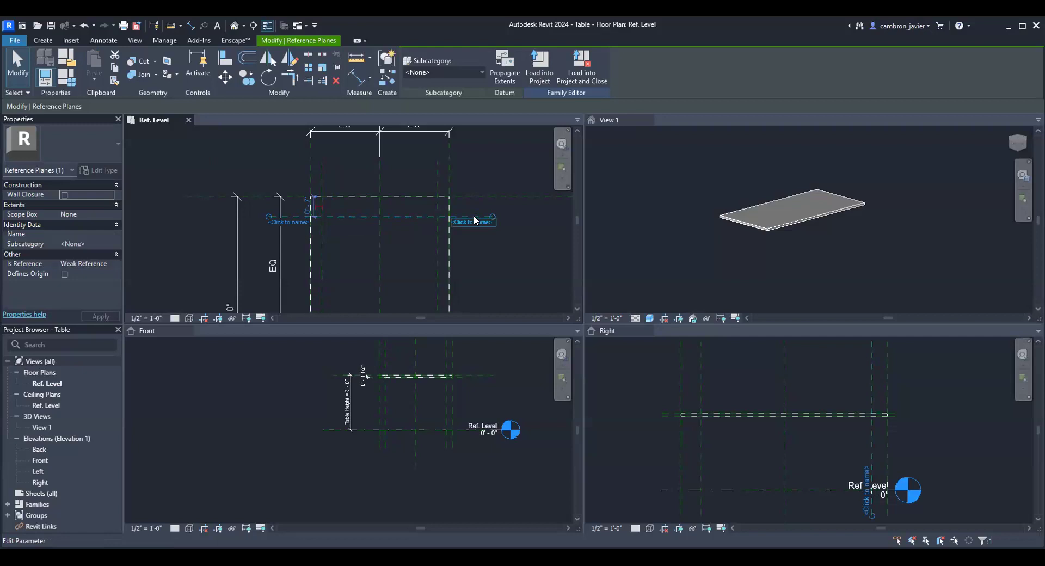
click(306, 206)
text(0 4)
key(Return)
scroll(287, 188, down, 6)
middle_drag(352, 296, 342, 277)
scroll(341, 278, up, 4)
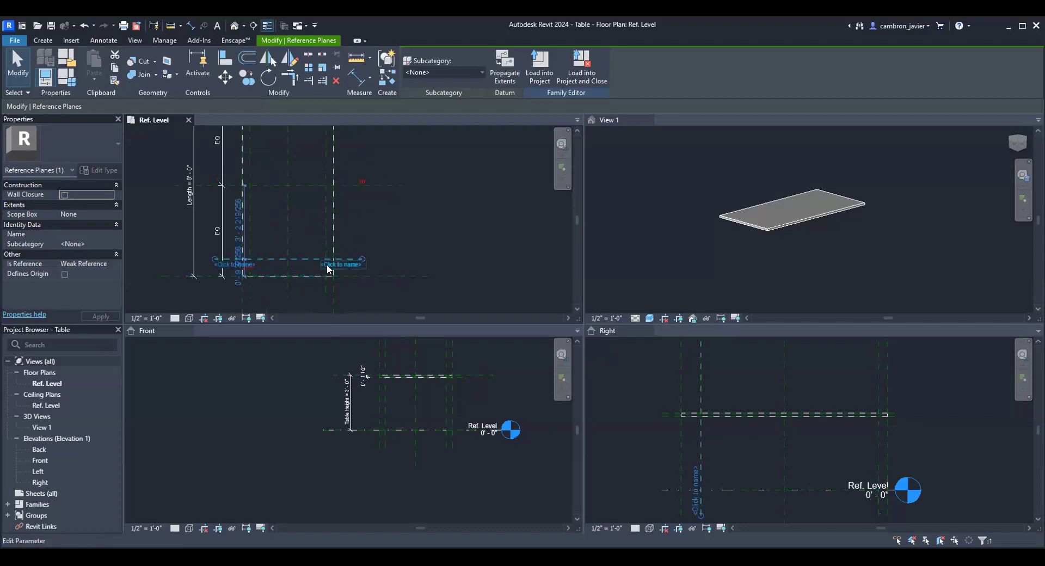
scroll(217, 268, up, 5)
click(283, 260)
text(0 4)
key(Return)
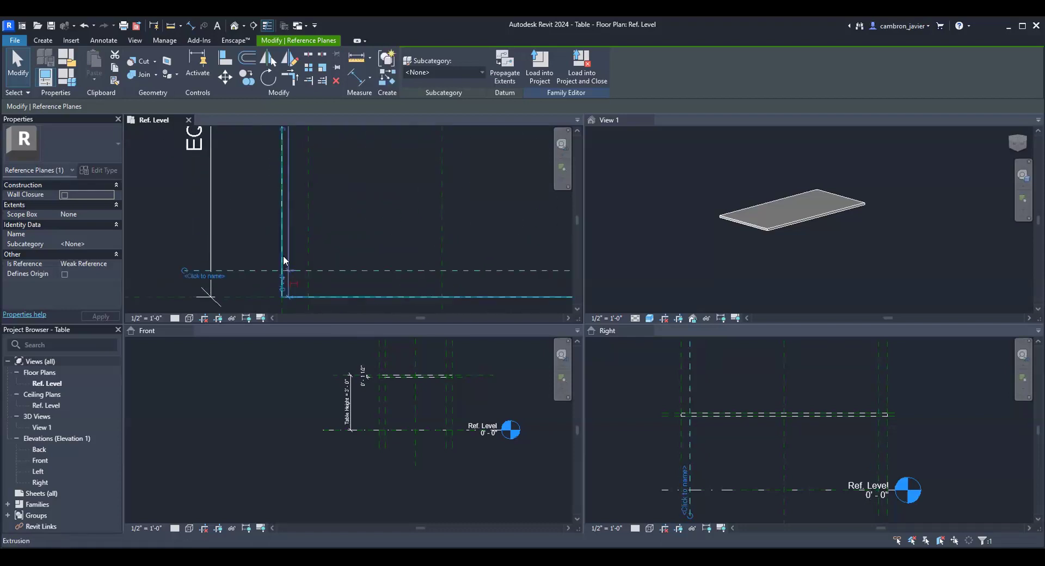
click(257, 238)
- Place aligned dimensions above the tabletop between each inner vertical reference plane and its neighbouring edge plane
scroll(294, 250, down, 4)
scroll(326, 163, up, 3)
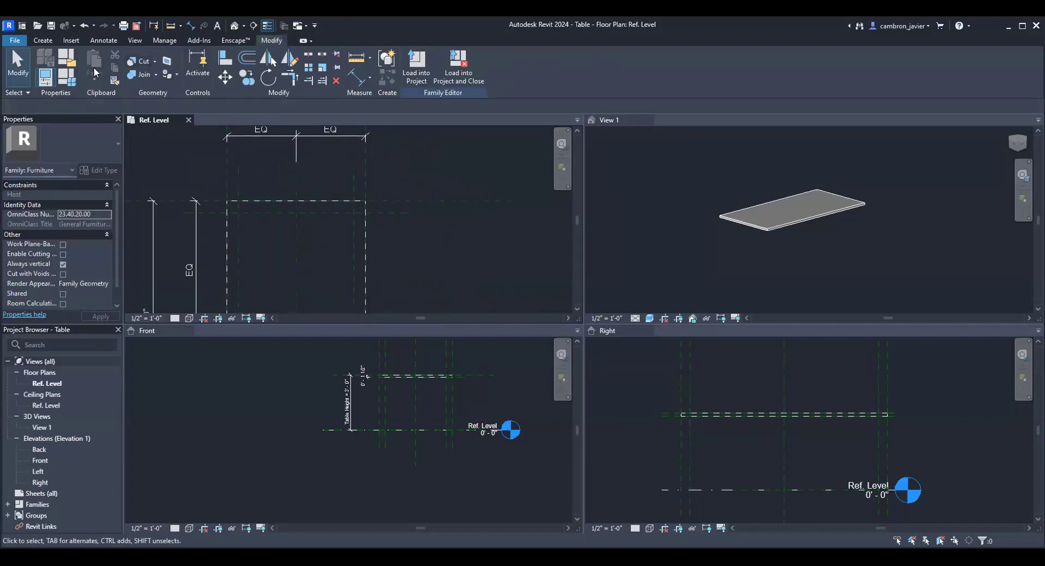
key(d)
key(i)
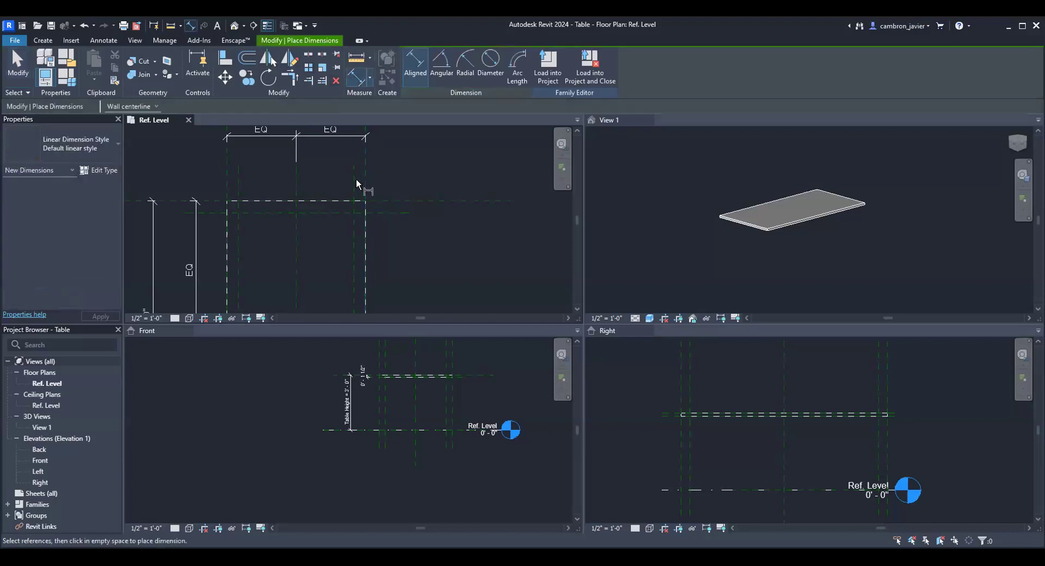
scroll(356, 179, up, 2)
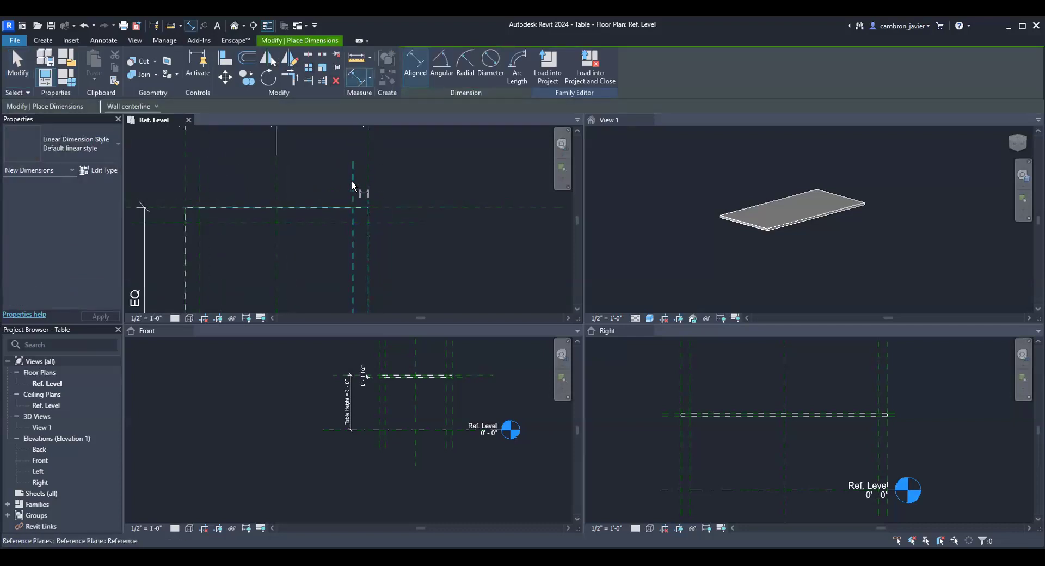
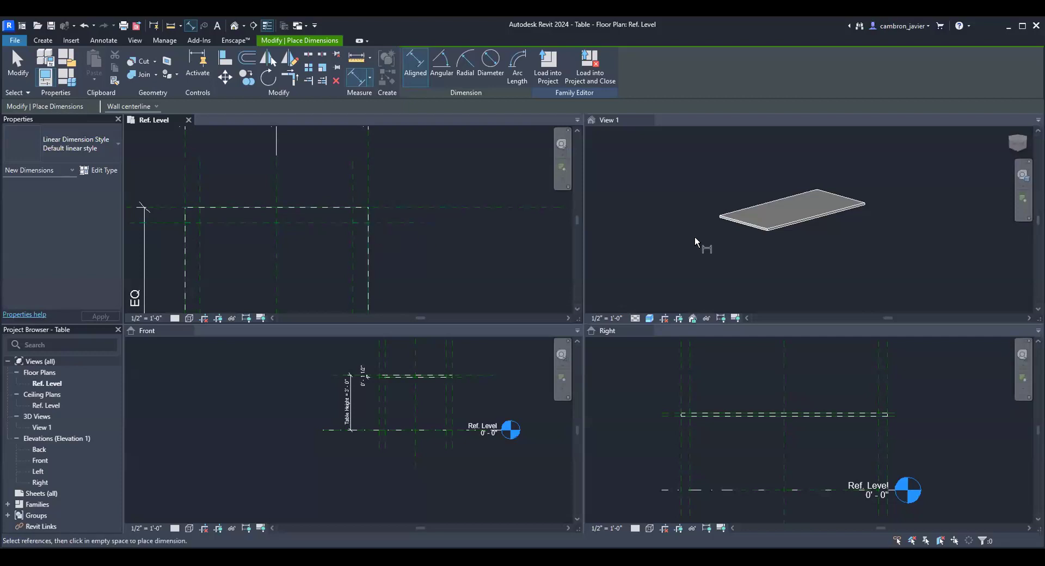
click(351, 188)
click(371, 192)
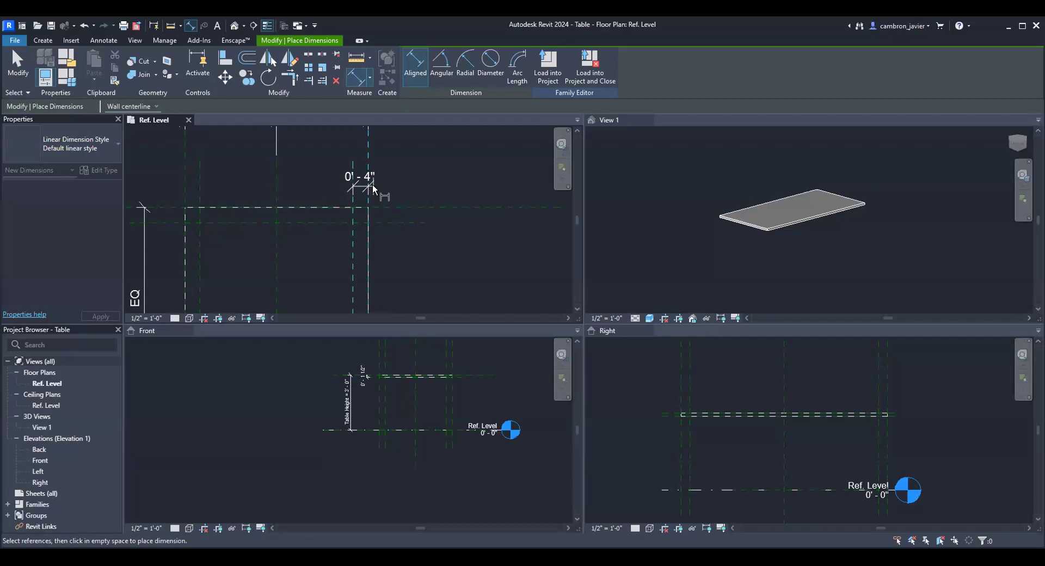
click(373, 184)
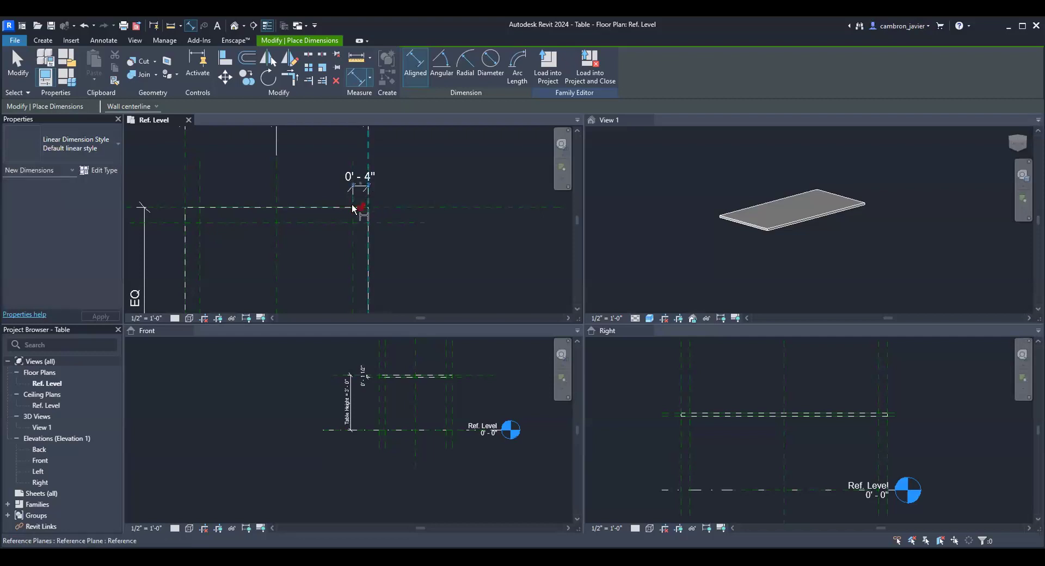
click(200, 183)
click(185, 185)
click(186, 189)
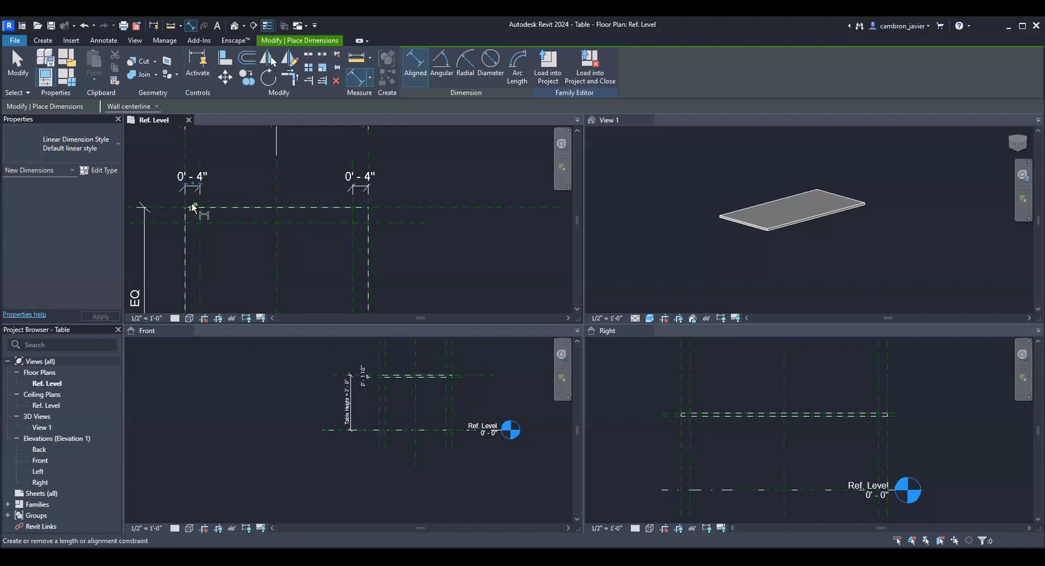
- Dimension the offset between the tabletop's upper edge plane and the adjacent inner horizontal reference plane, beside the upper-right corner
click(388, 205)
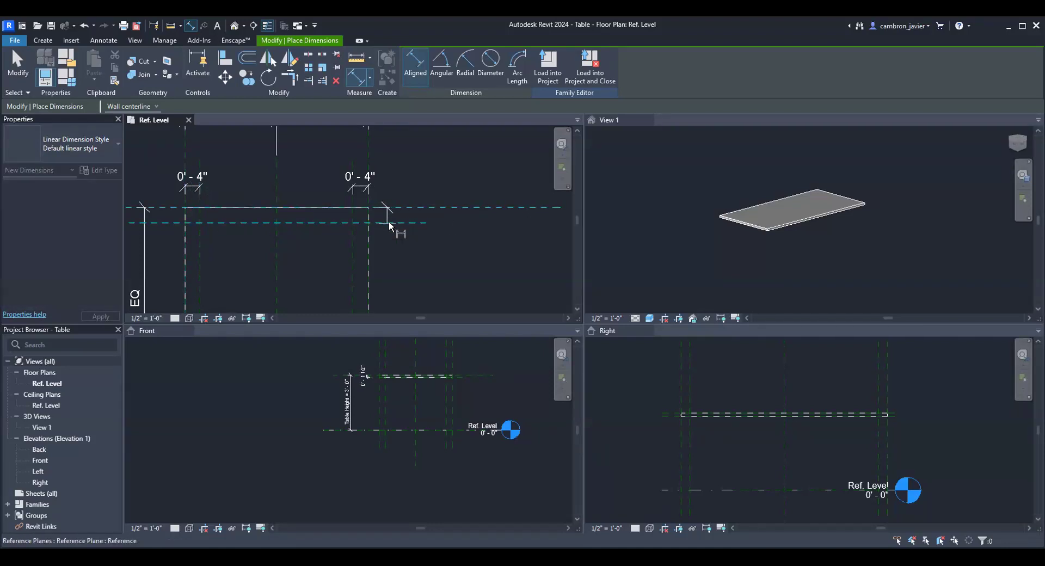
click(400, 222)
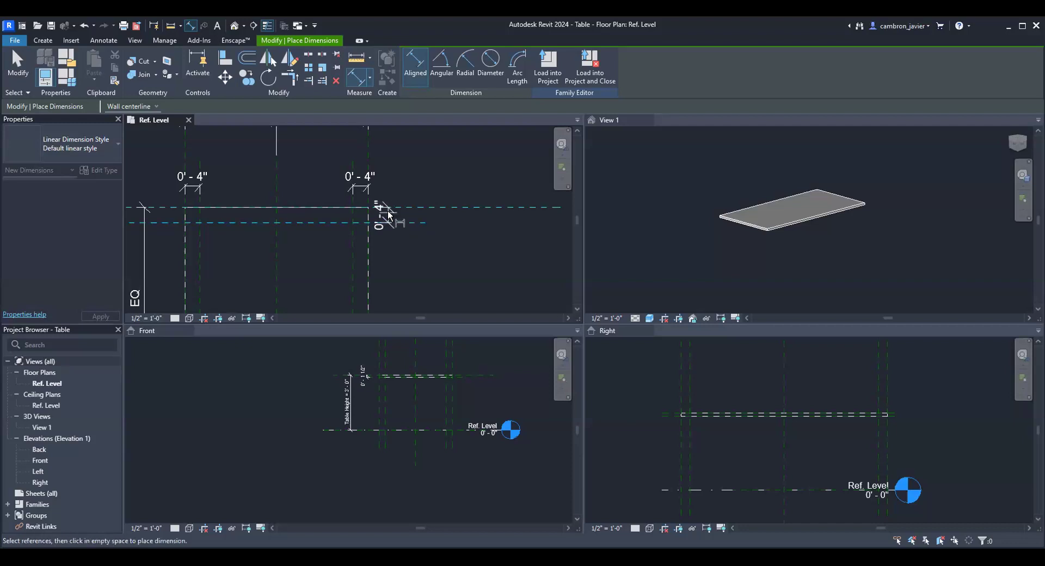
click(410, 214)
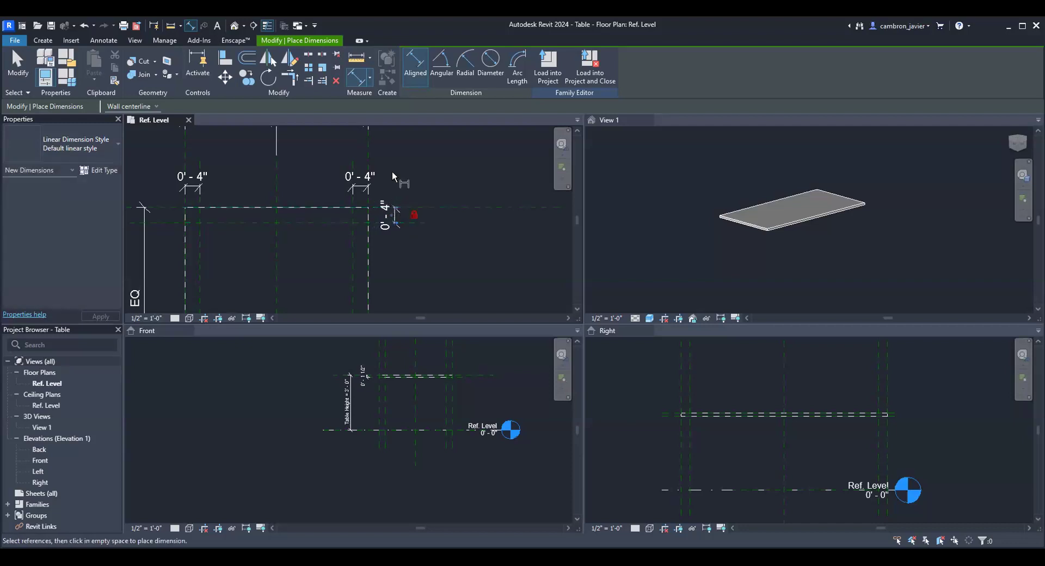
- Dimension the offset between the tabletop's lower edge plane and the adjacent inner horizontal reference plane, and end the dimension command
scroll(395, 220, down, 3)
scroll(391, 278, up, 5)
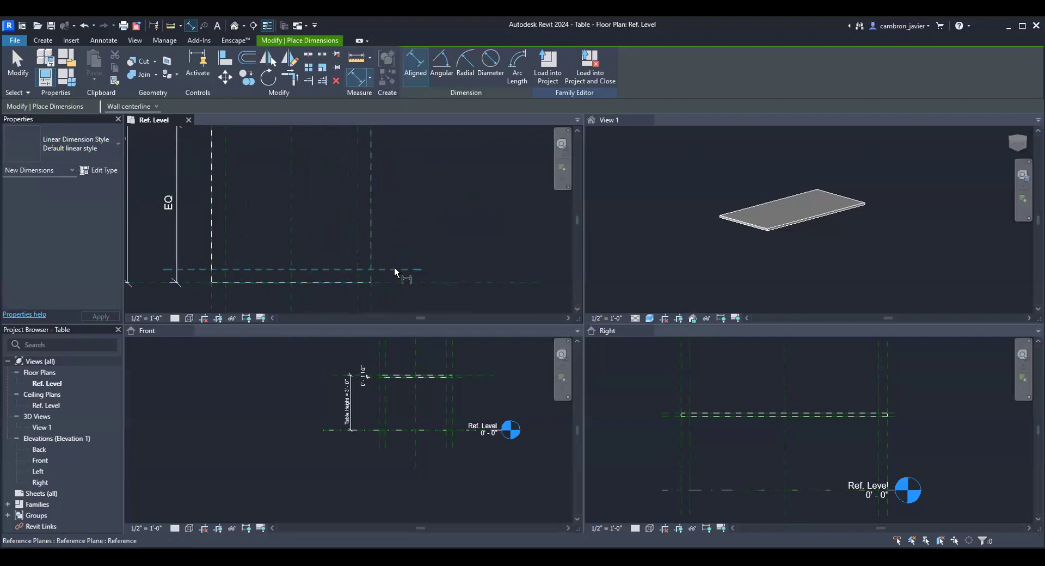
click(392, 281)
scroll(394, 276, up, 1)
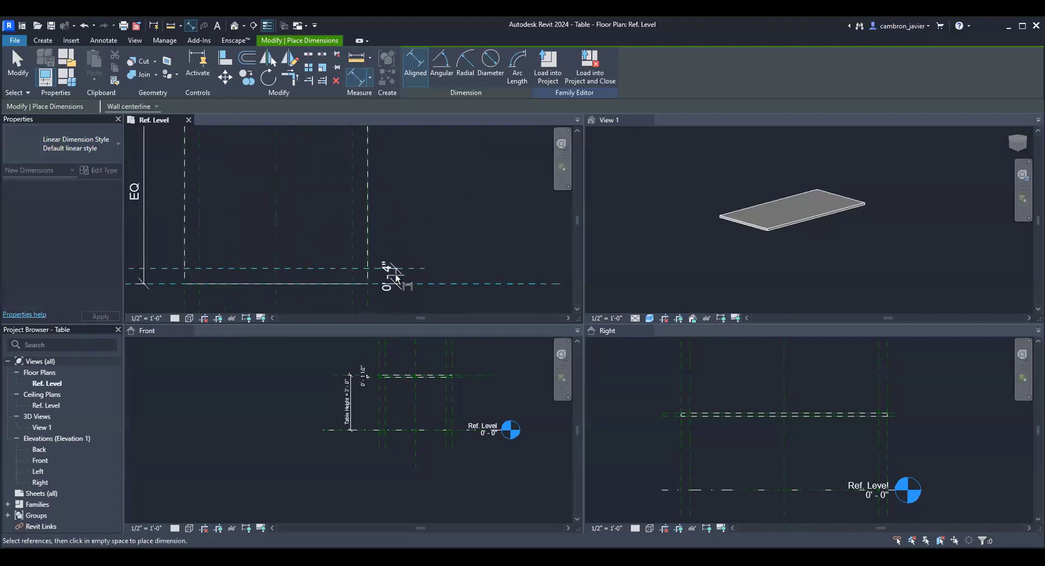
click(397, 276)
click(416, 277)
scroll(421, 250, down, 6)
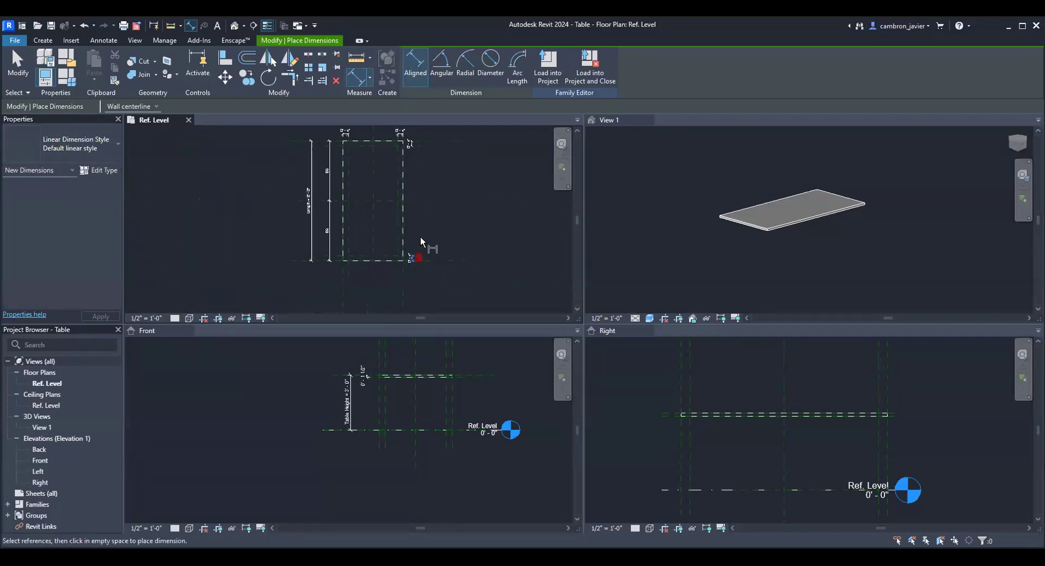
scroll(438, 204, up, 2)
key(Escape)
key(Escape)
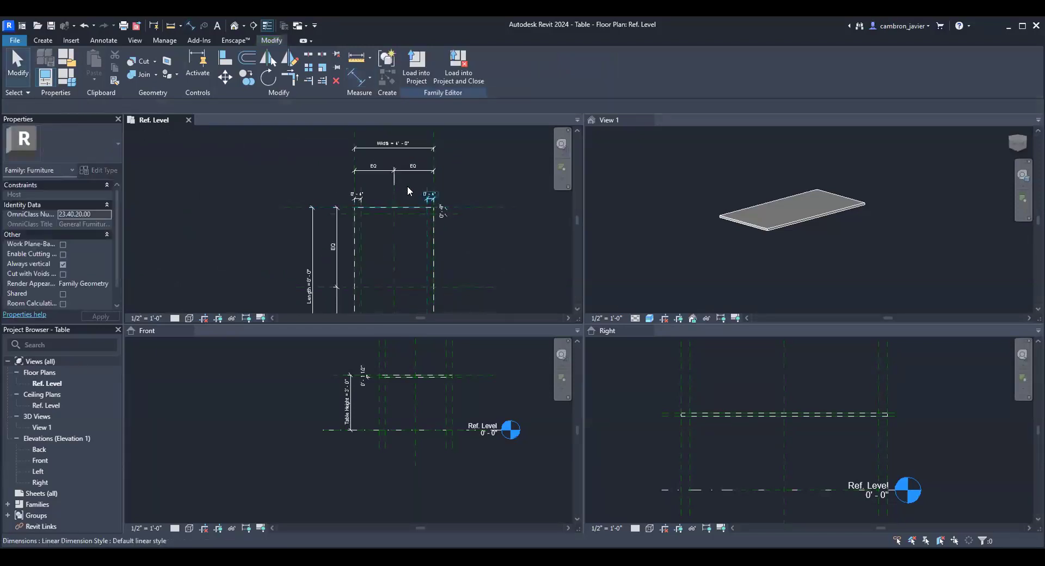
click(464, 207)
key(Escape)
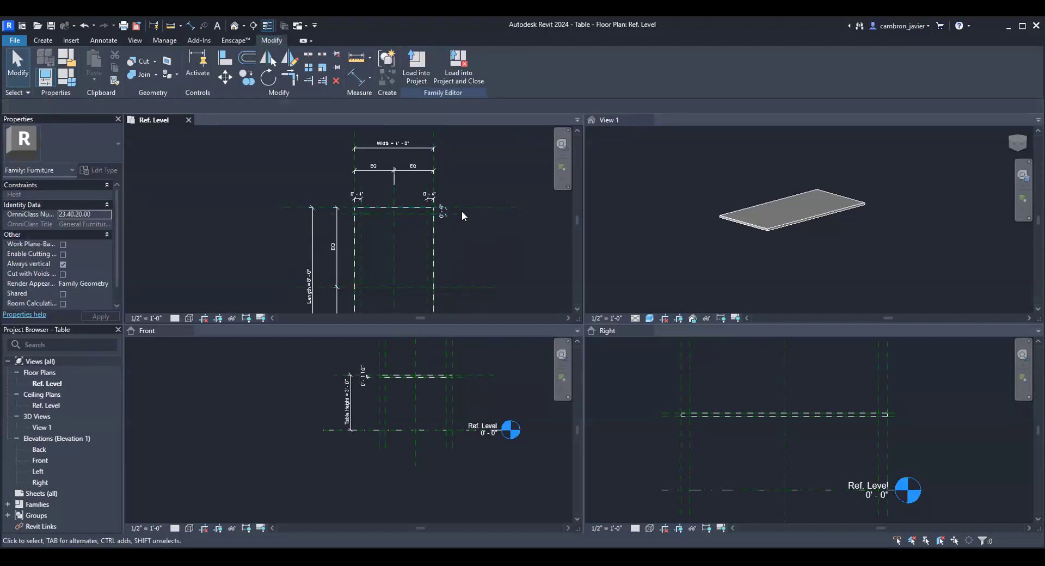
scroll(314, 169, up, 2)
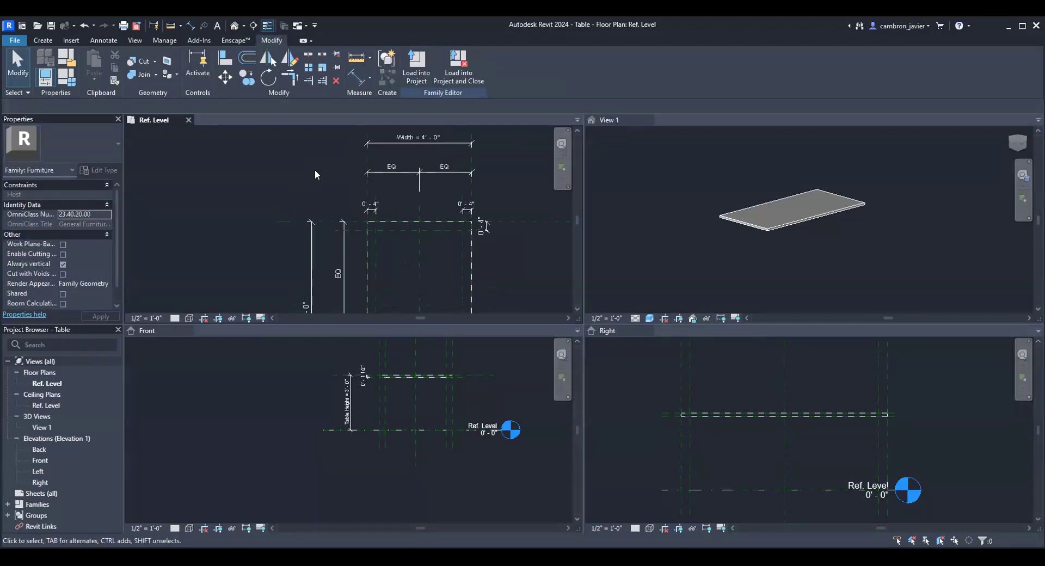
click(43, 40)
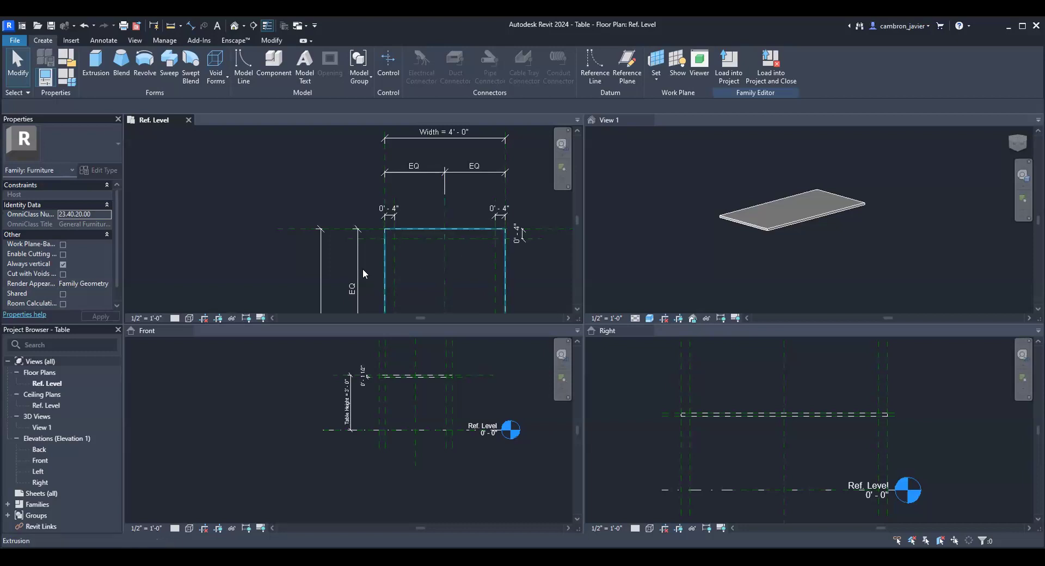
scroll(356, 195, down, 1)
middle_drag(467, 199, 397, 179)
scroll(397, 185, up, 2)
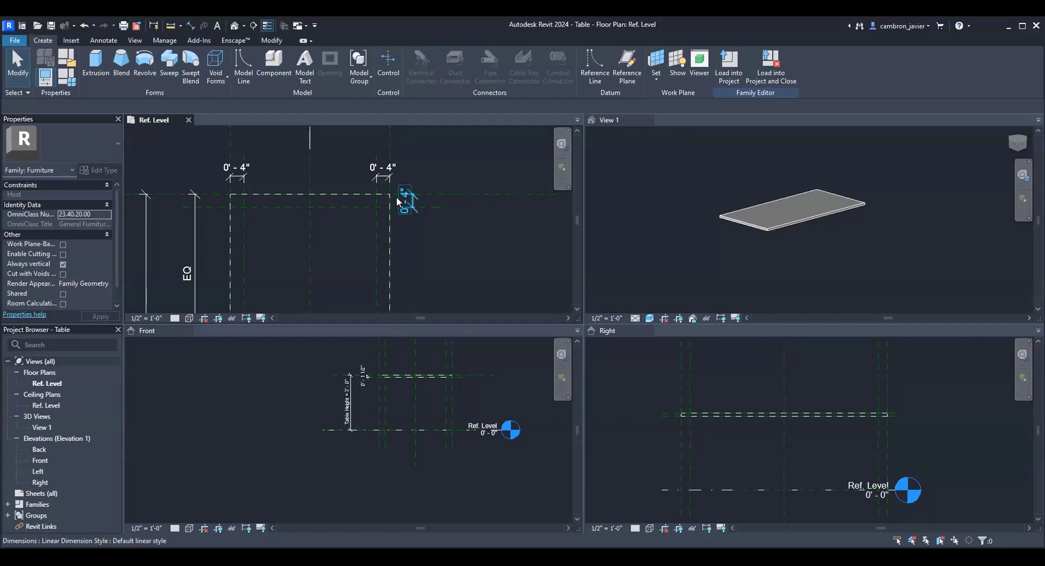
click(404, 202)
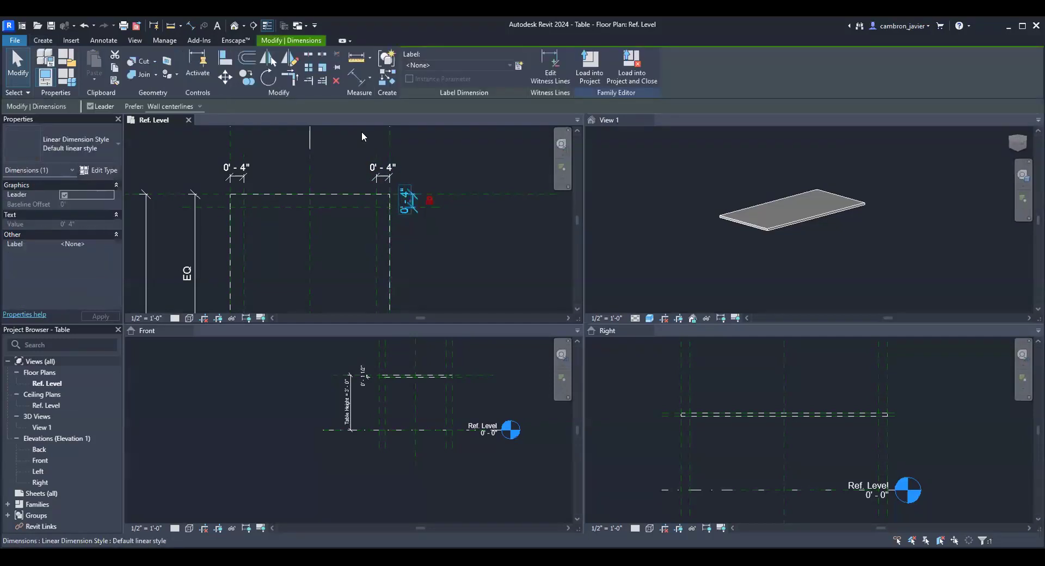
click(474, 139)
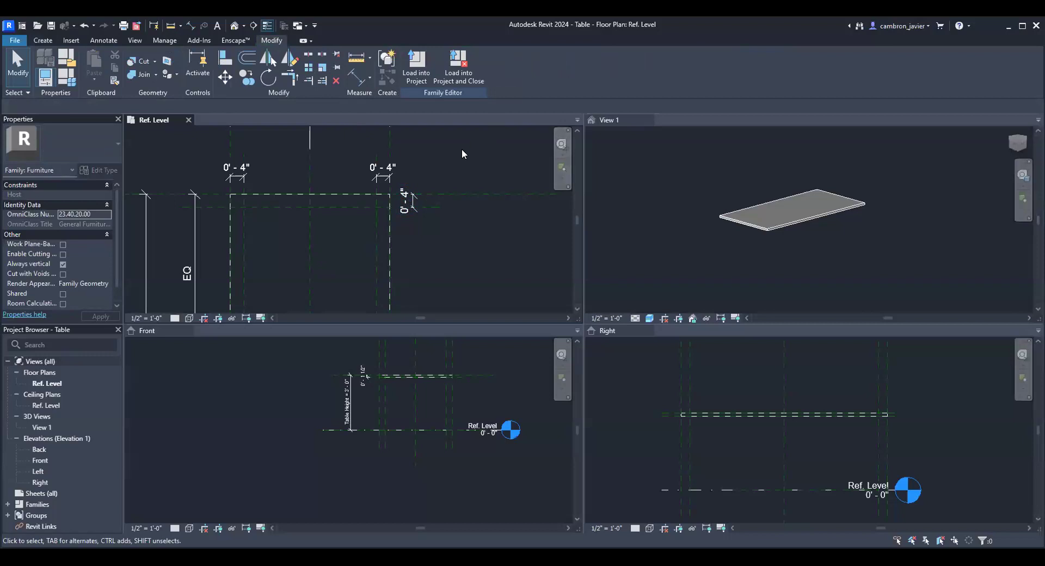
- Start an extrusion and sketch a circle of about 1 inch radius centred on the upper-left intersection of the inner reference planes
click(43, 41)
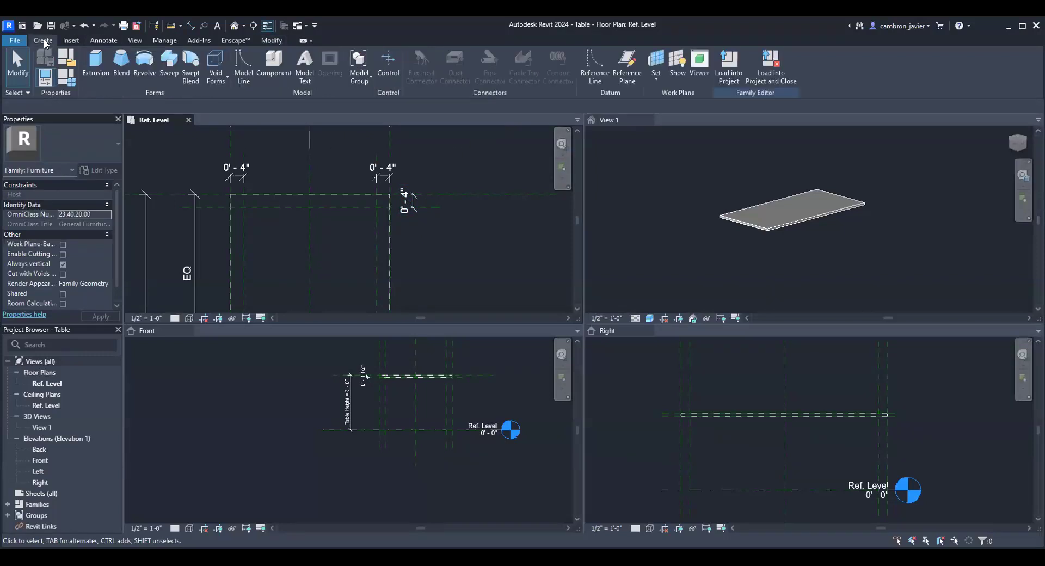
click(96, 60)
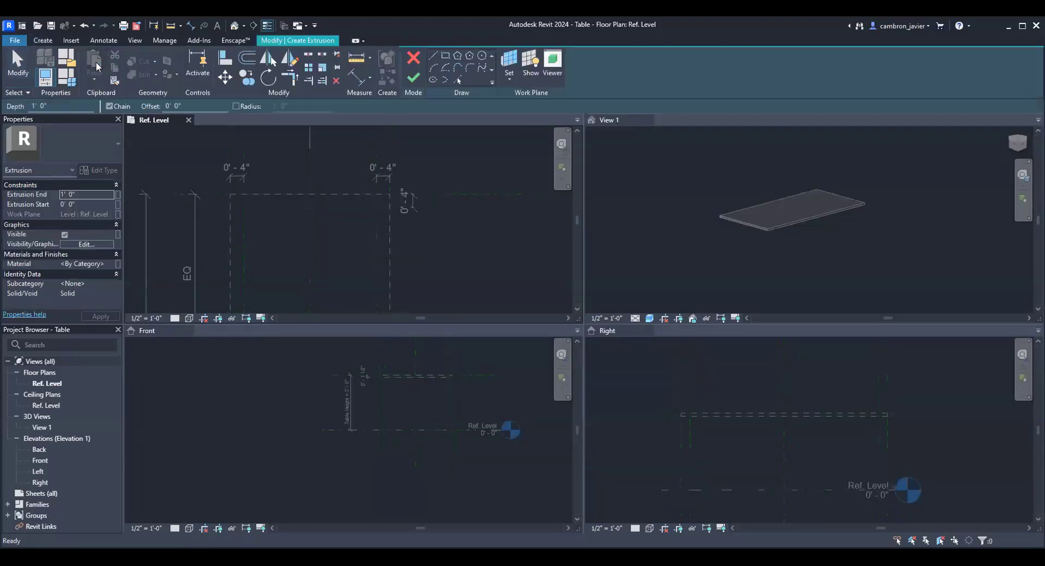
click(482, 57)
scroll(259, 201, up, 2)
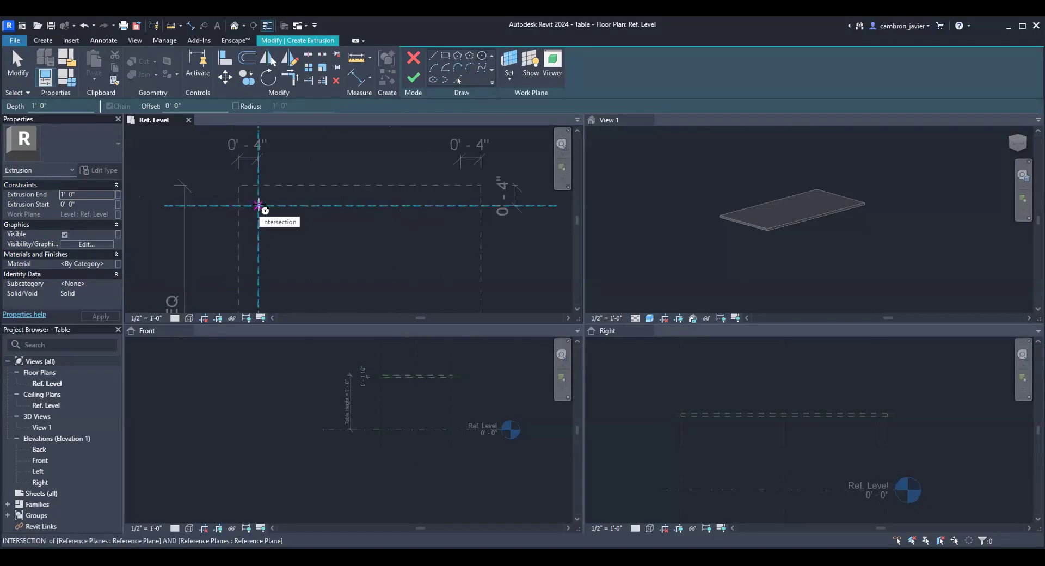
click(259, 206)
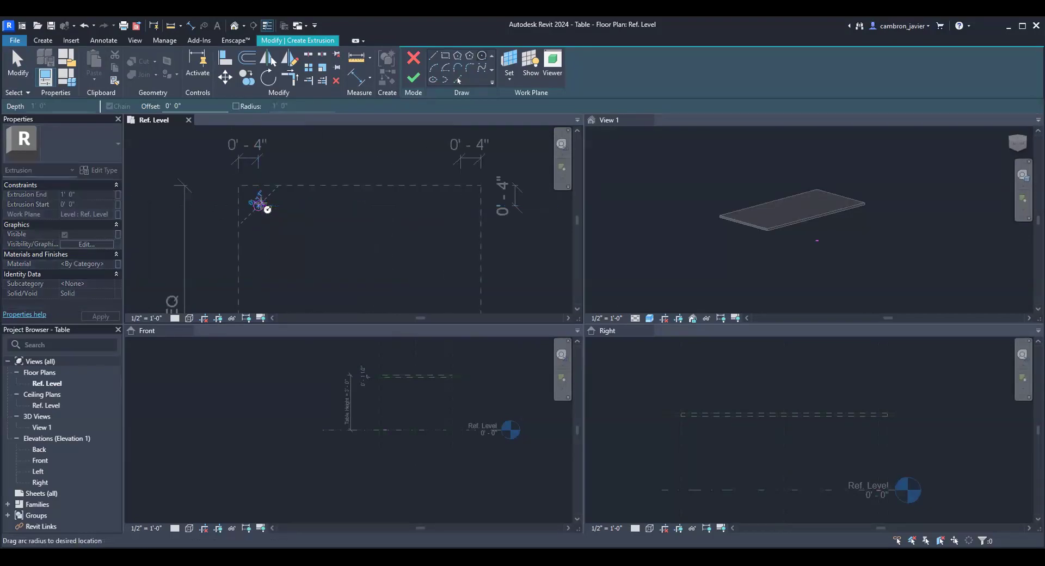
scroll(267, 207, up, 1)
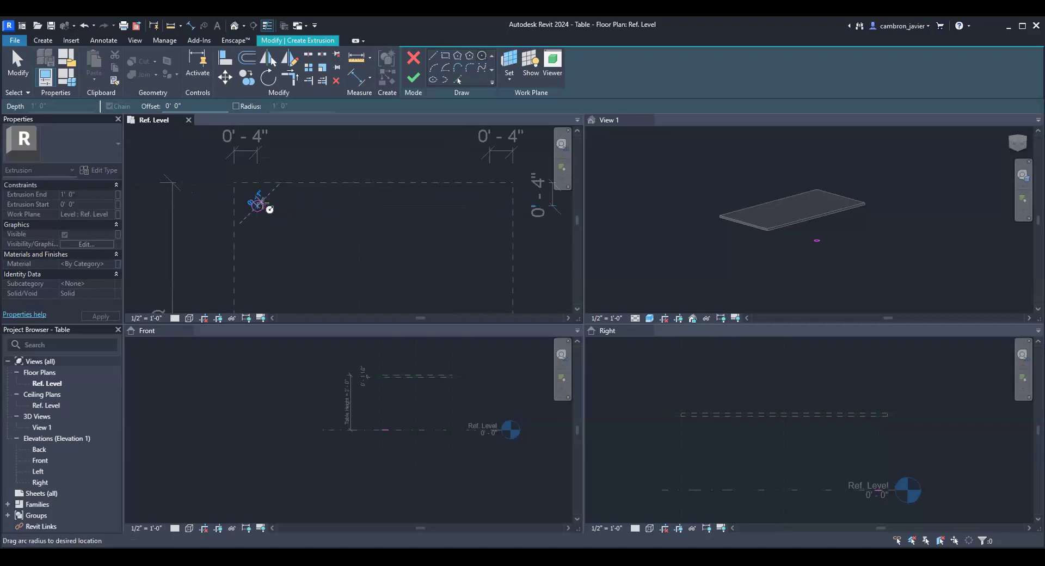
scroll(262, 212, up, 1)
scroll(258, 206, up, 1)
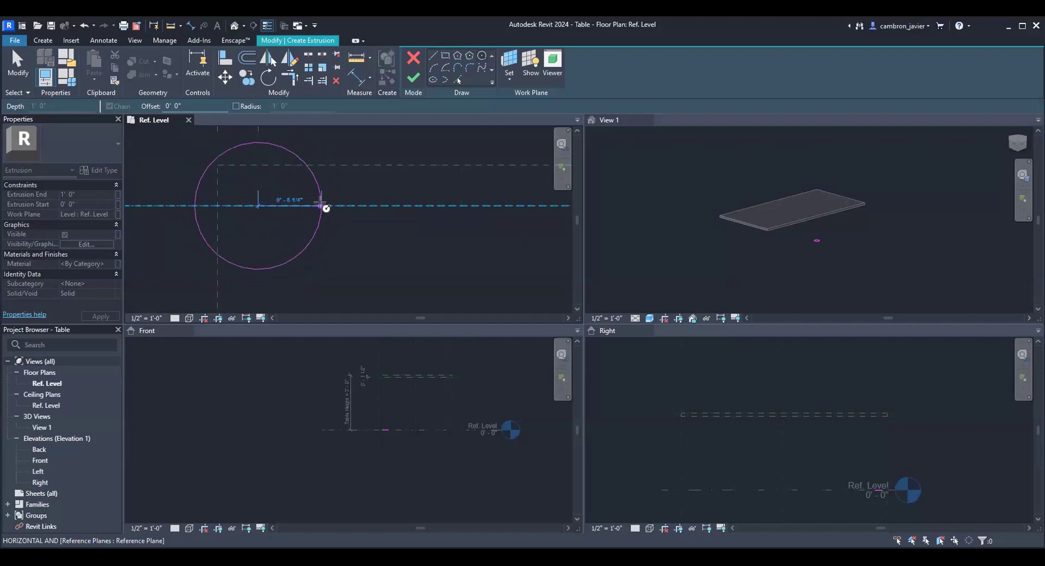
click(266, 205)
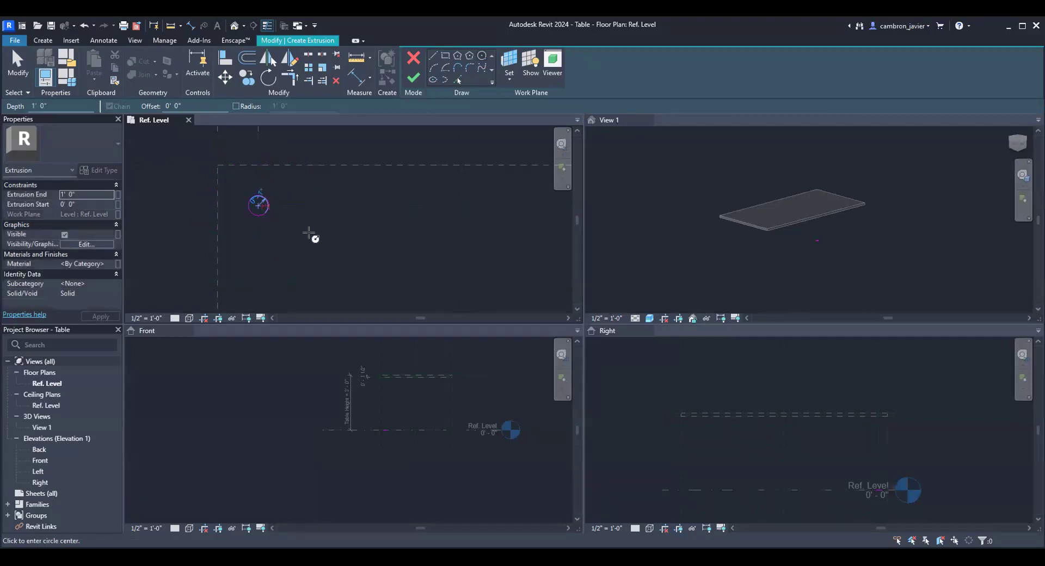
- End the circle command and make the centre mark of the upper-left sketch circle visible
scroll(266, 206, down, 4)
key(Escape)
scroll(264, 209, up, 3)
scroll(265, 210, up, 1)
key(Escape)
click(266, 198)
click(276, 227)
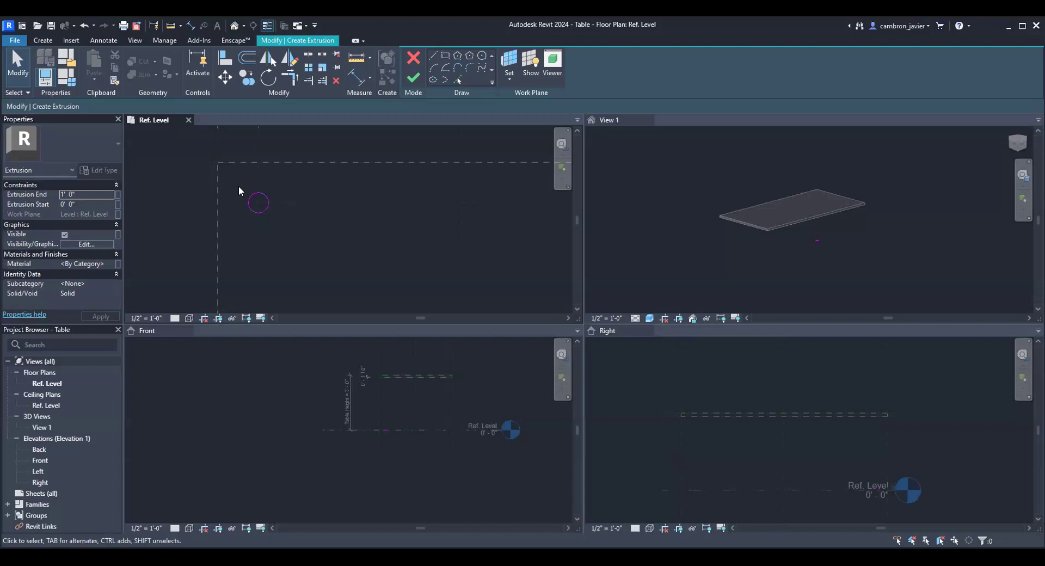
click(248, 198)
scroll(247, 215, up, 3)
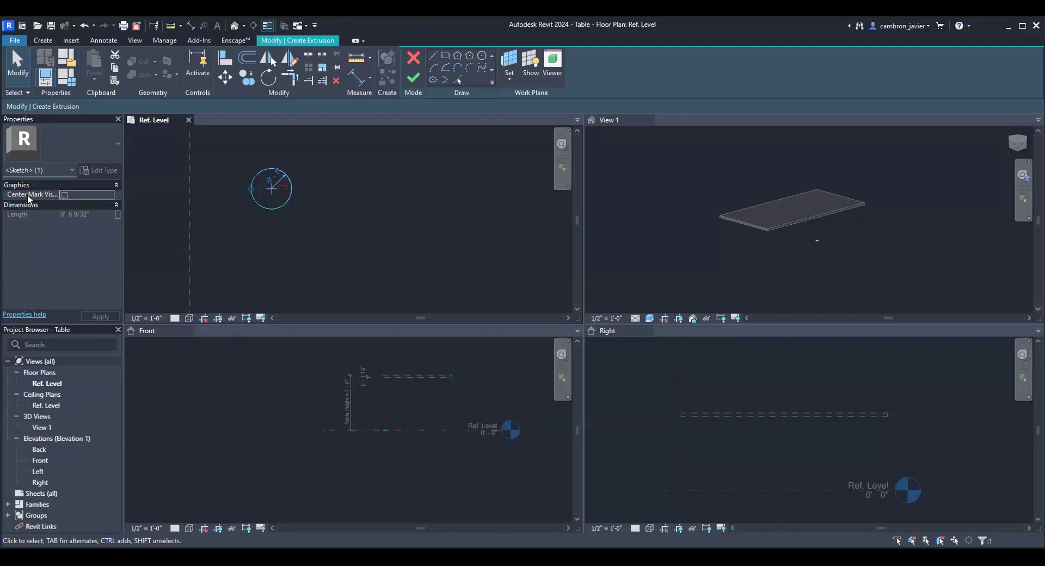
click(64, 195)
click(310, 164)
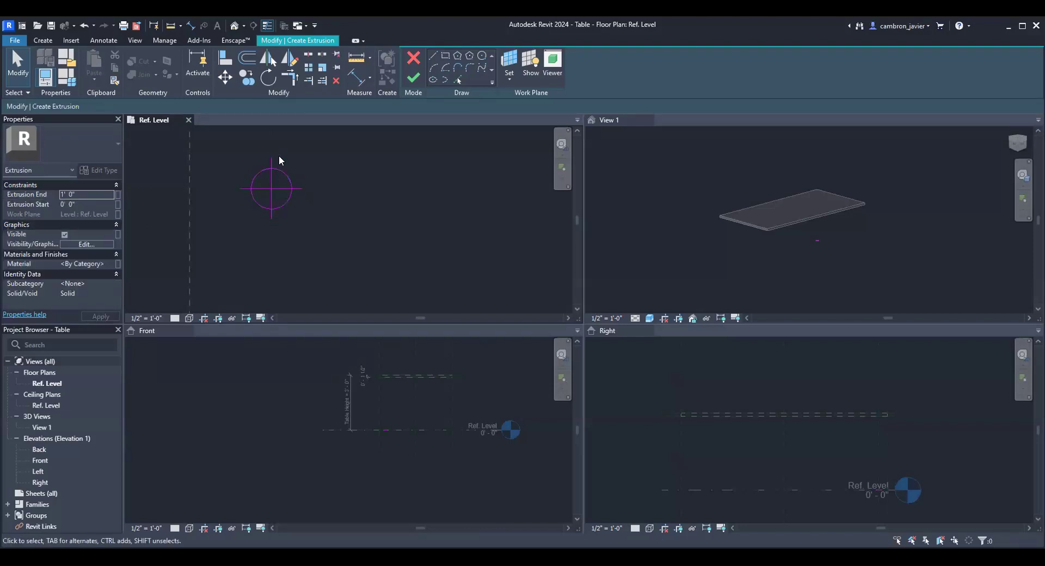
- Align and lock the upper-left circle's centre to the inner horizontal and vertical reference planes crossing there
scroll(288, 177, down, 2)
key(a)
key(l)
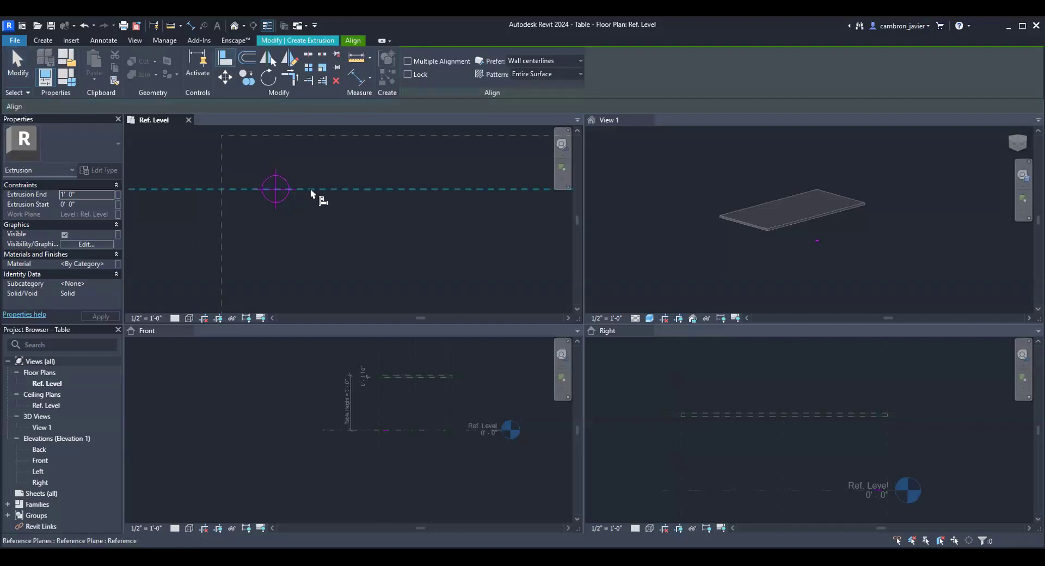
click(316, 193)
click(286, 188)
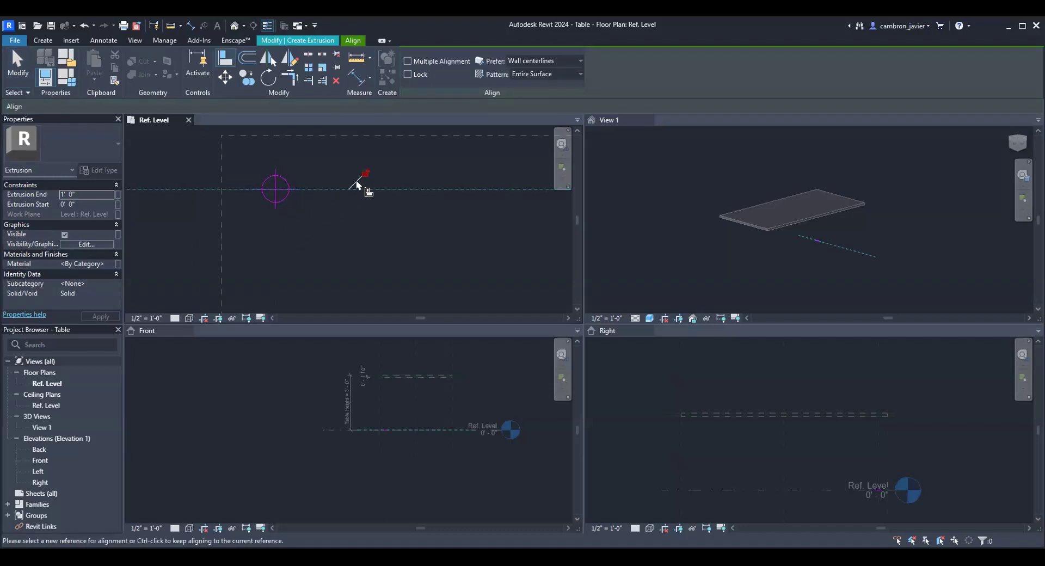
click(276, 163)
click(275, 183)
scroll(279, 216, down, 2)
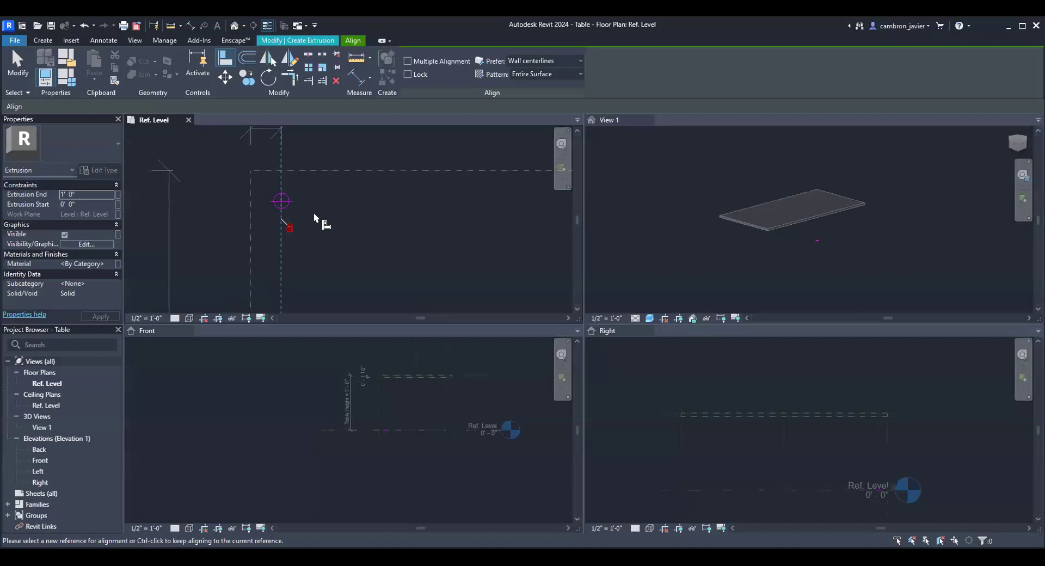
key(Escape)
- Sketch a second circle of about 1 inch radius centred on the upper-right intersection of the inner reference planes
scroll(332, 220, down, 2)
mouse_move(362, 224)
middle_down()
mouse_move(308, 224)
mouse_move(360, 212)
middle_up()
scroll(358, 225, down, 1)
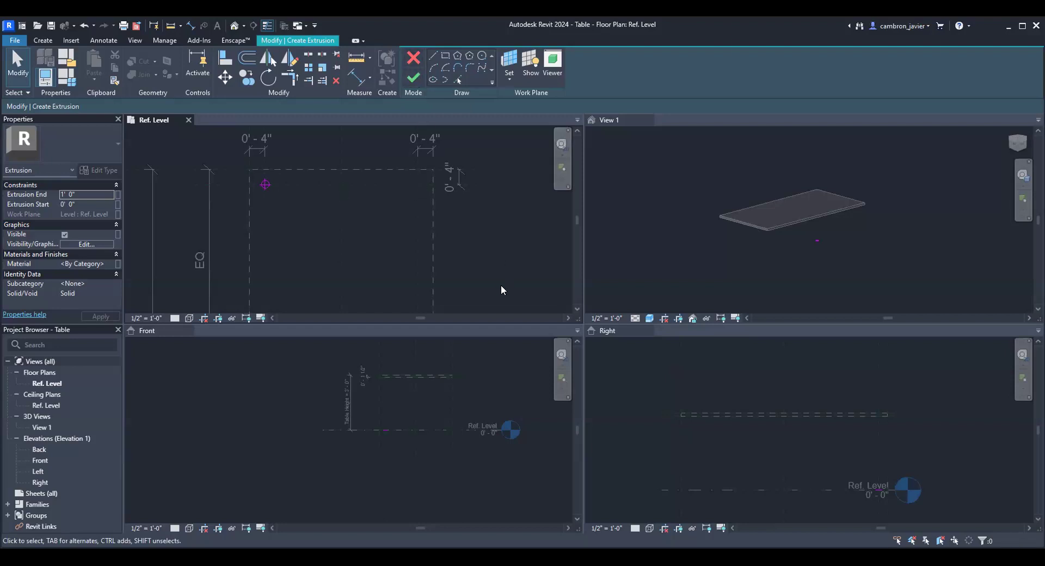
scroll(337, 191, down, 3)
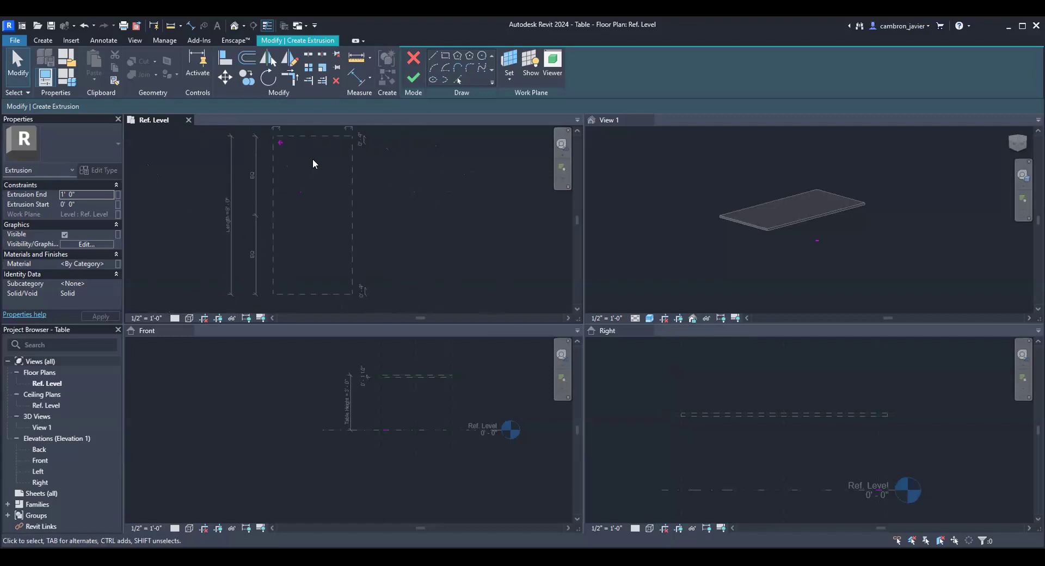
scroll(322, 168, up, 2)
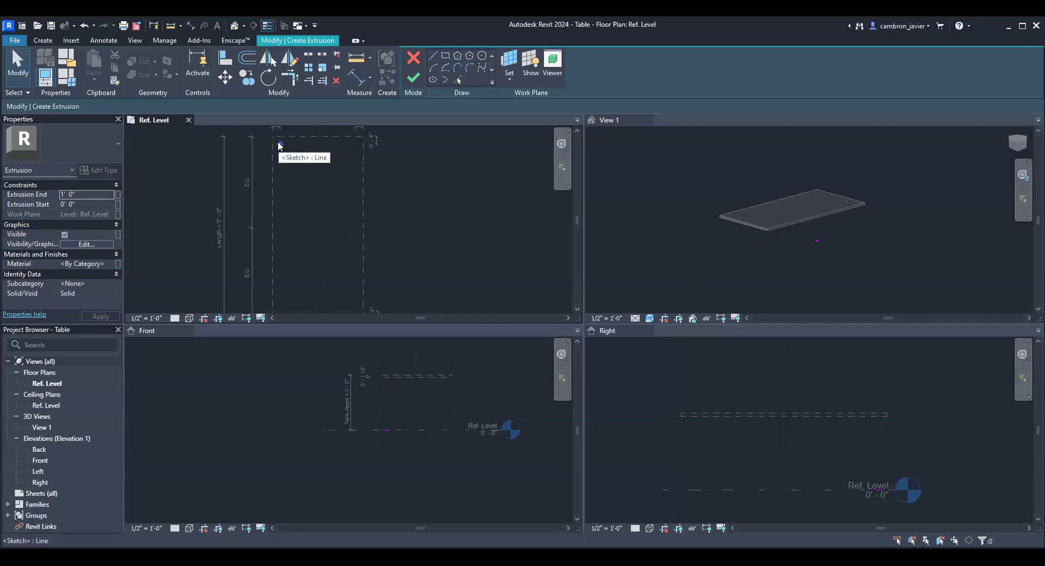
scroll(305, 139, up, 4)
scroll(329, 139, up, 1)
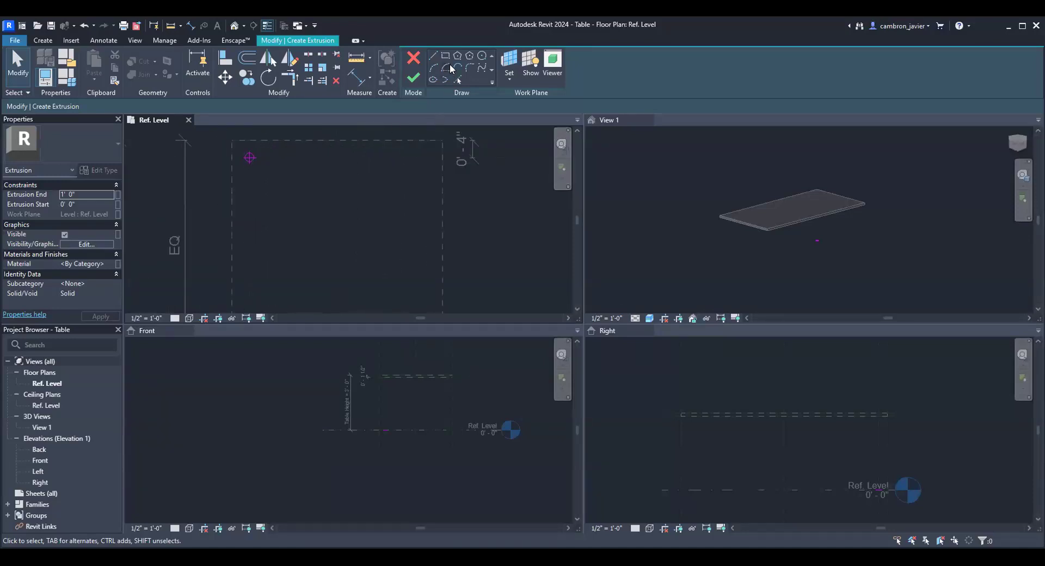
click(482, 56)
scroll(430, 160, up, 2)
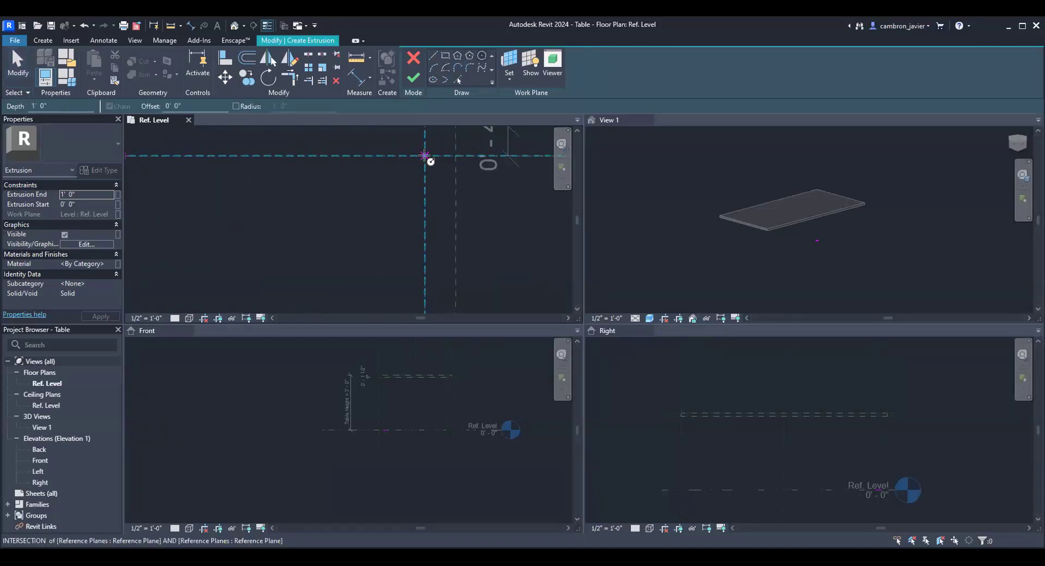
click(424, 155)
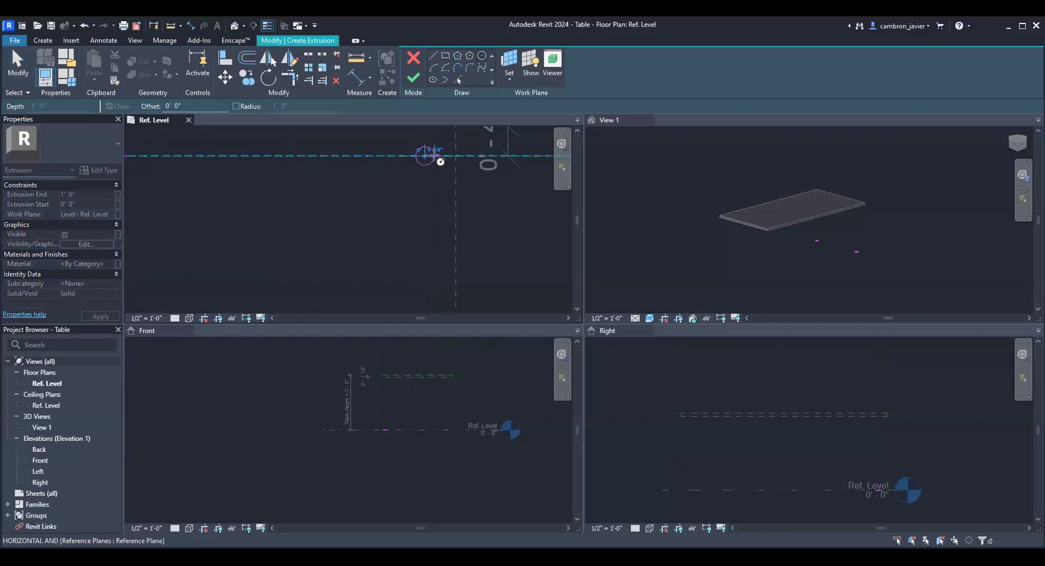
click(432, 156)
middle_drag(437, 197, 418, 282)
scroll(412, 227, up, 2)
key(Escape)
key(Escape)
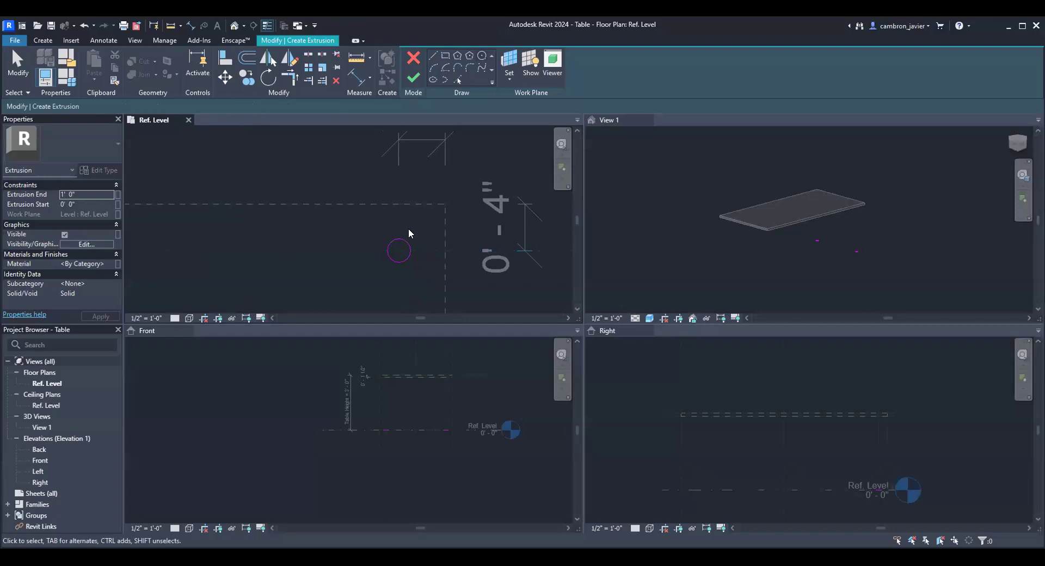
- Show the upper-right circle's centre mark, then align and lock its centre to both inner reference planes there
click(406, 243)
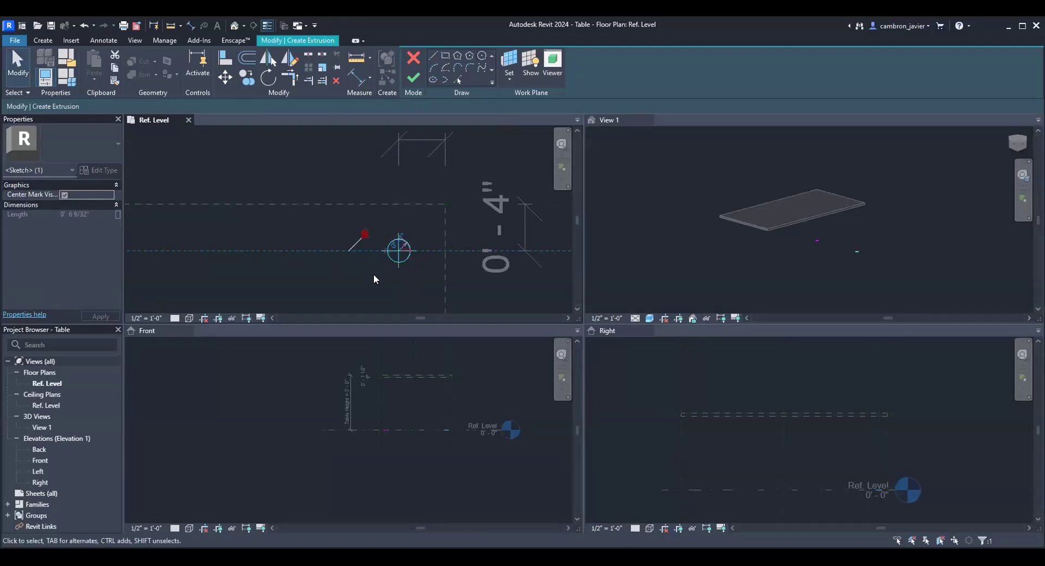
click(394, 276)
key(a)
key(l)
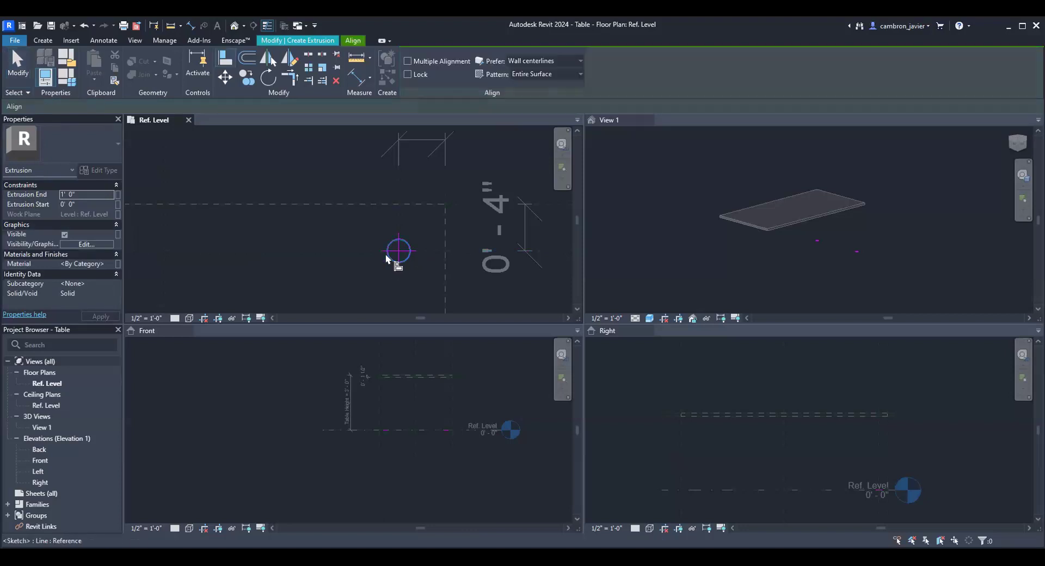
click(358, 251)
click(399, 253)
click(398, 225)
click(402, 251)
scroll(397, 245, down, 5)
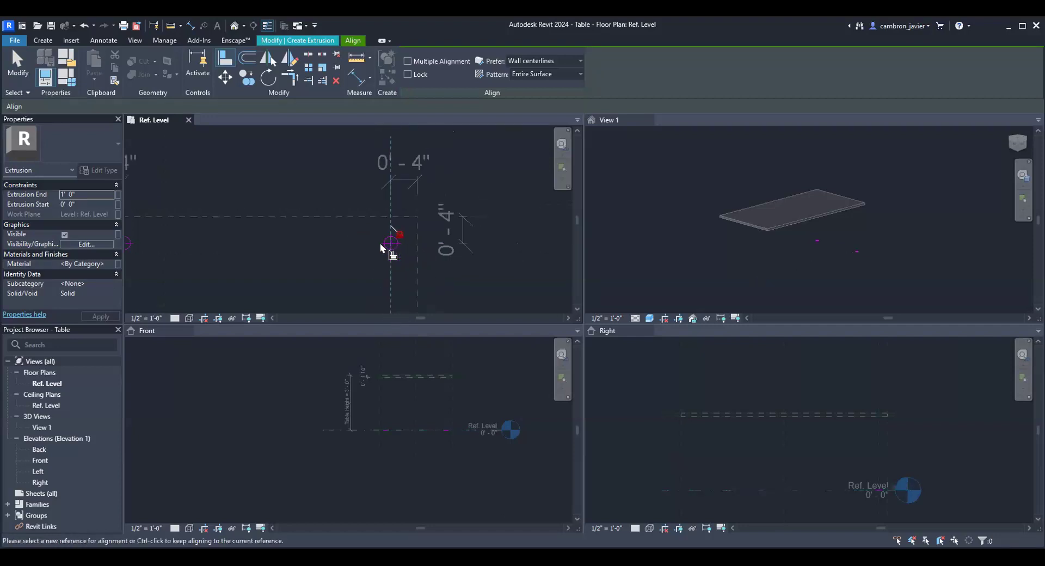
key(Escape)
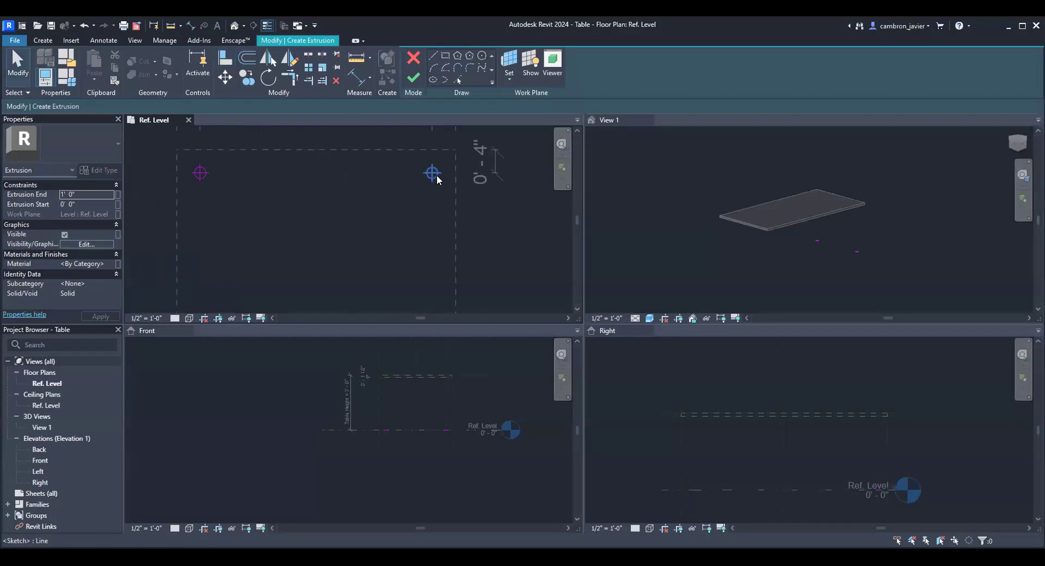
- Copy the upper-right circle from its centre to the lower-right intersection of the inner reference planes, with multiple copies enabled
click(427, 181)
middle_drag(413, 199, 384, 220)
scroll(375, 216, up, 1)
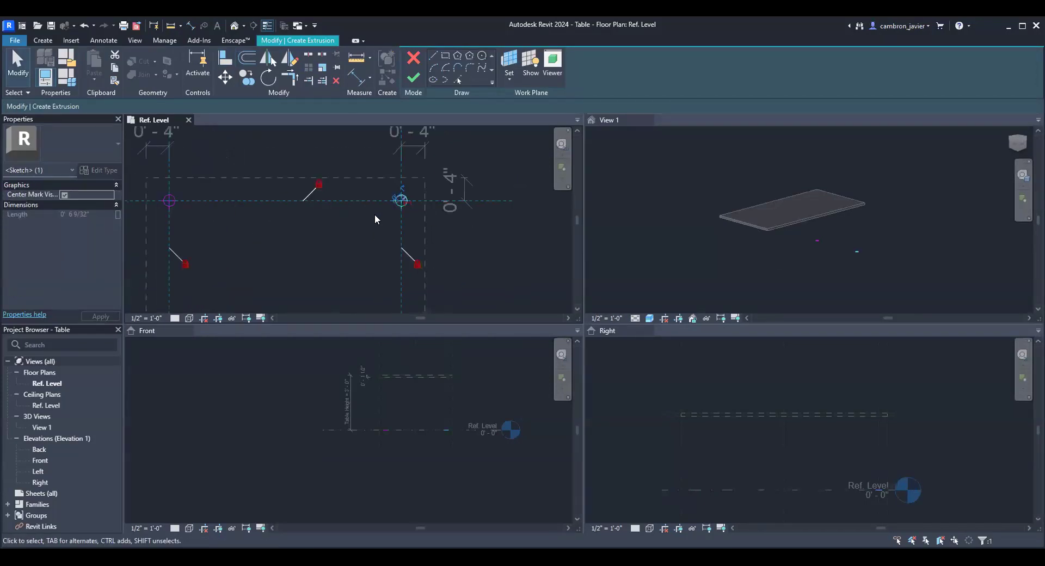
key(Escape)
scroll(405, 204, up, 1)
click(405, 206)
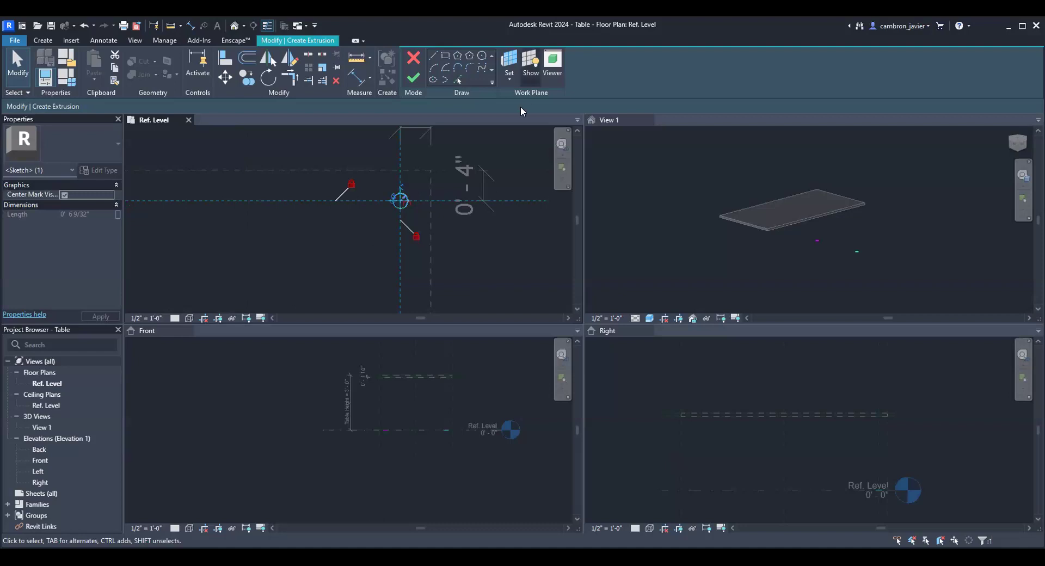
key(c)
key(o)
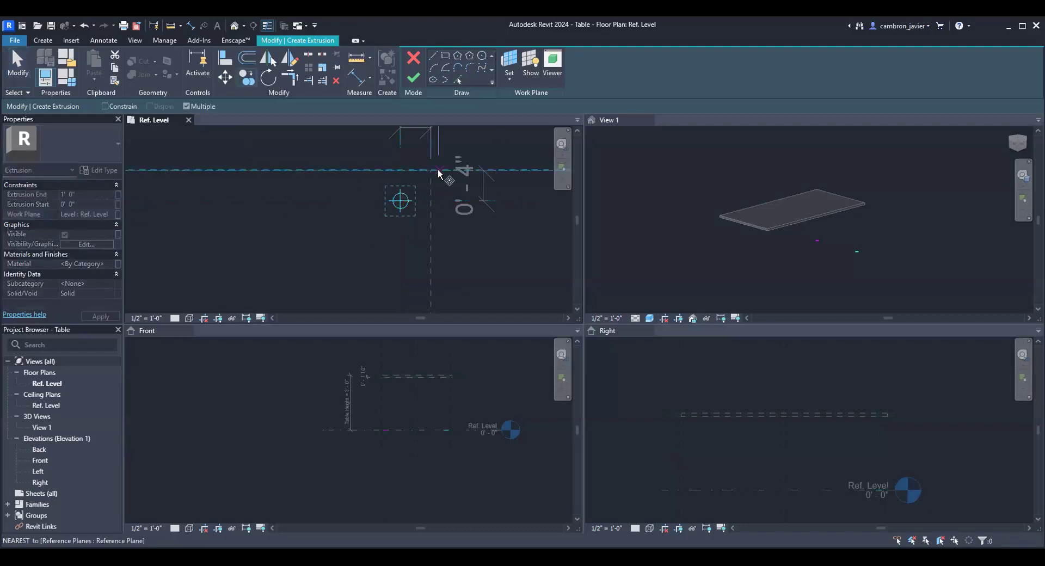
scroll(401, 201, up, 1)
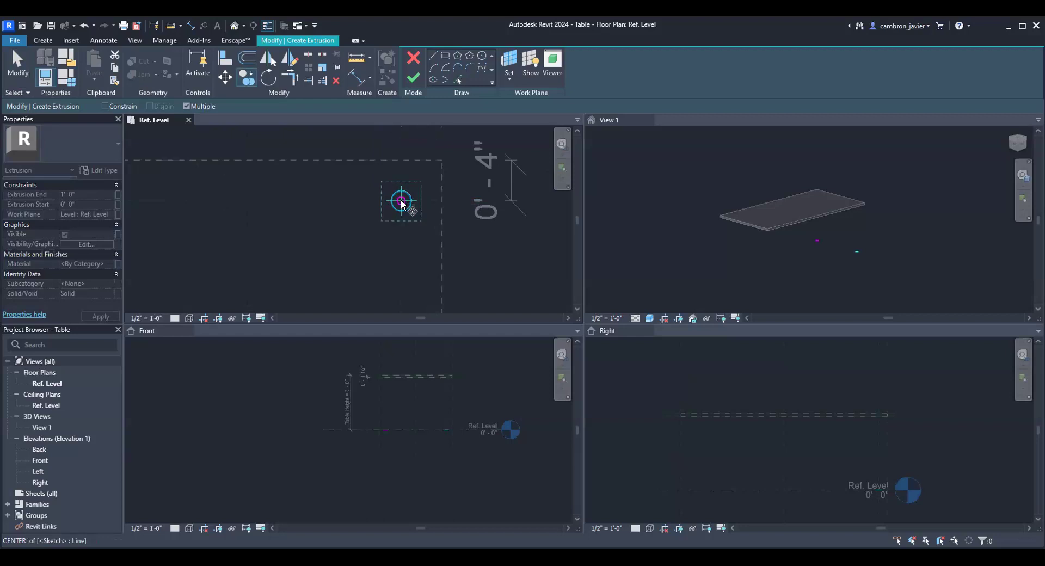
click(402, 201)
scroll(359, 225, down, 4)
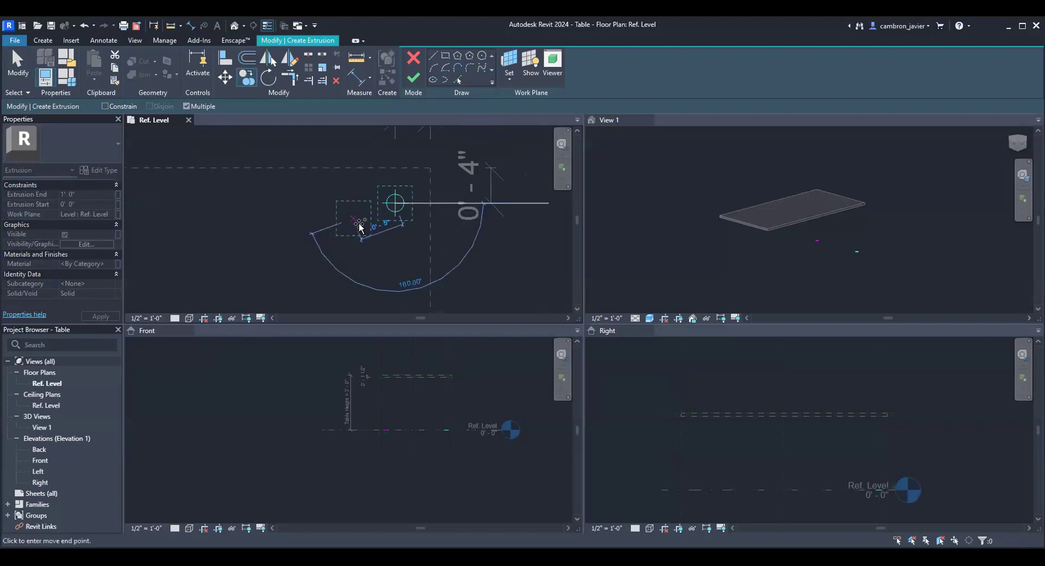
middle_drag(386, 272, 387, 191)
scroll(388, 191, up, 5)
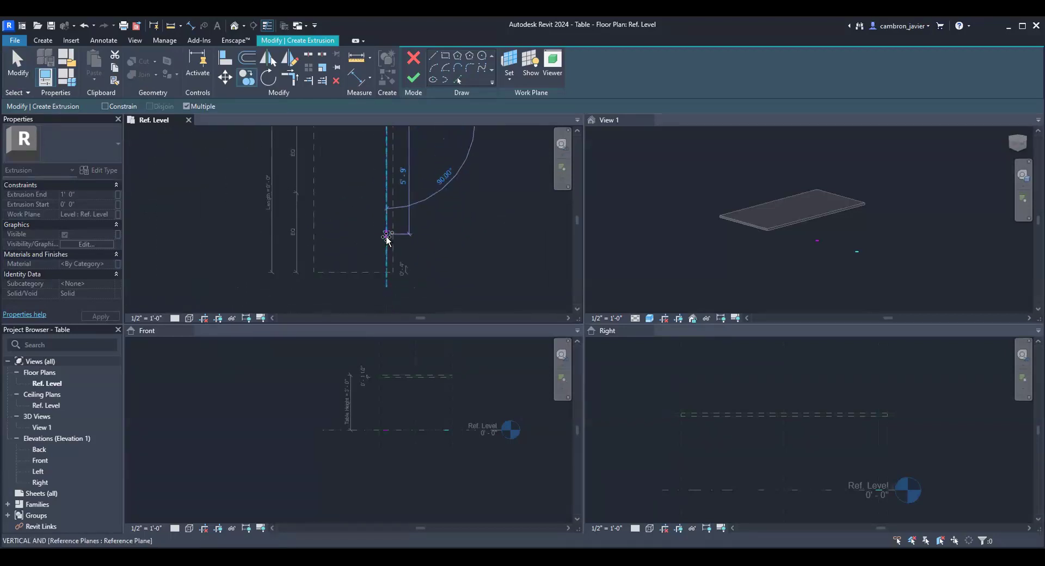
click(402, 243)
- Place another copy of the circle on the lower-left intersection of the inner reference planes and end the copy command
scroll(313, 246, down, 3)
middle_drag(296, 244, 514, 239)
click(358, 235)
scroll(397, 241, down, 2)
key(Escape)
- Align and lock the lower-right circle's centre to the inner horizontal and vertical reference planes crossing there
scroll(501, 228, up, 5)
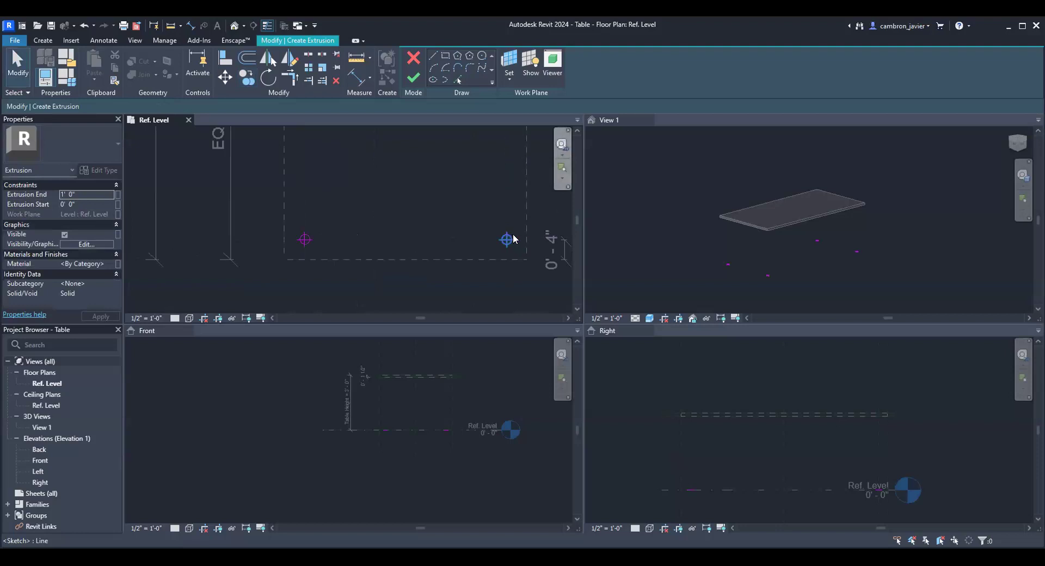
middle_drag(495, 208, 442, 211)
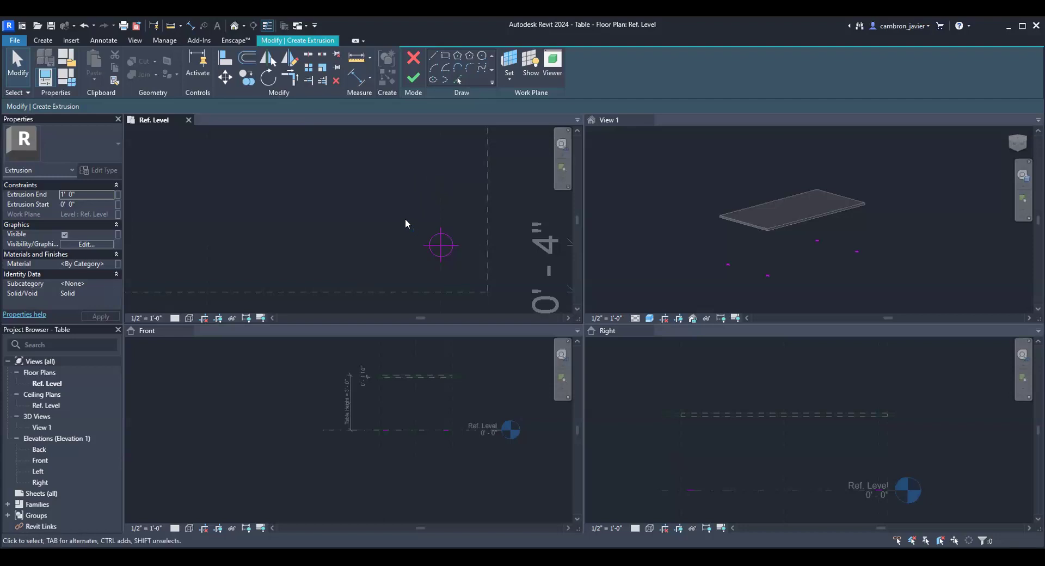
key(a)
key(l)
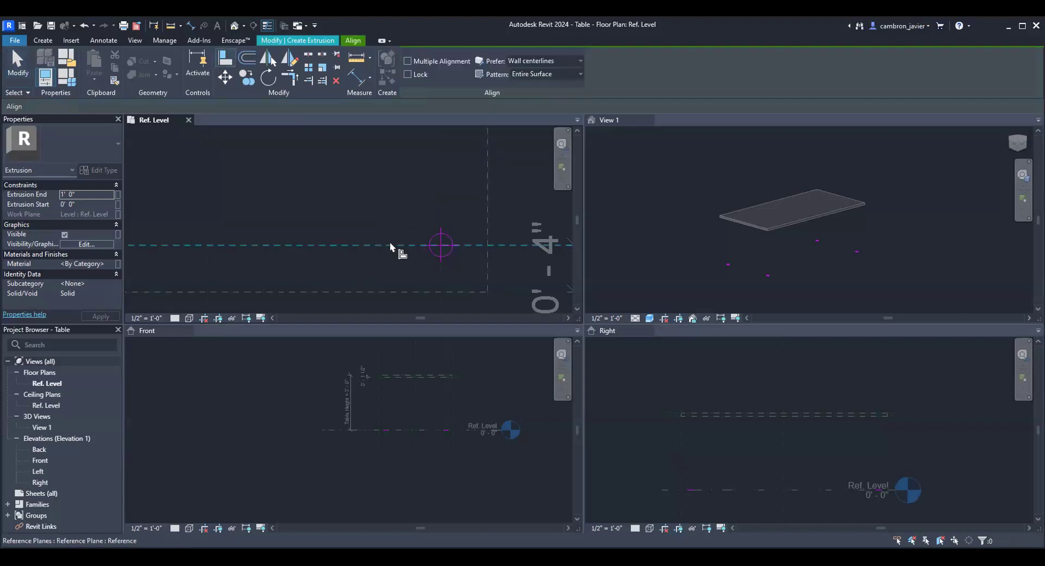
click(434, 245)
click(365, 228)
click(440, 190)
click(441, 252)
- Align the lower-left circle's centre to the inner reference planes crossing there and end the Align command
middle_drag(338, 211, 306, 185)
click(309, 222)
click(344, 220)
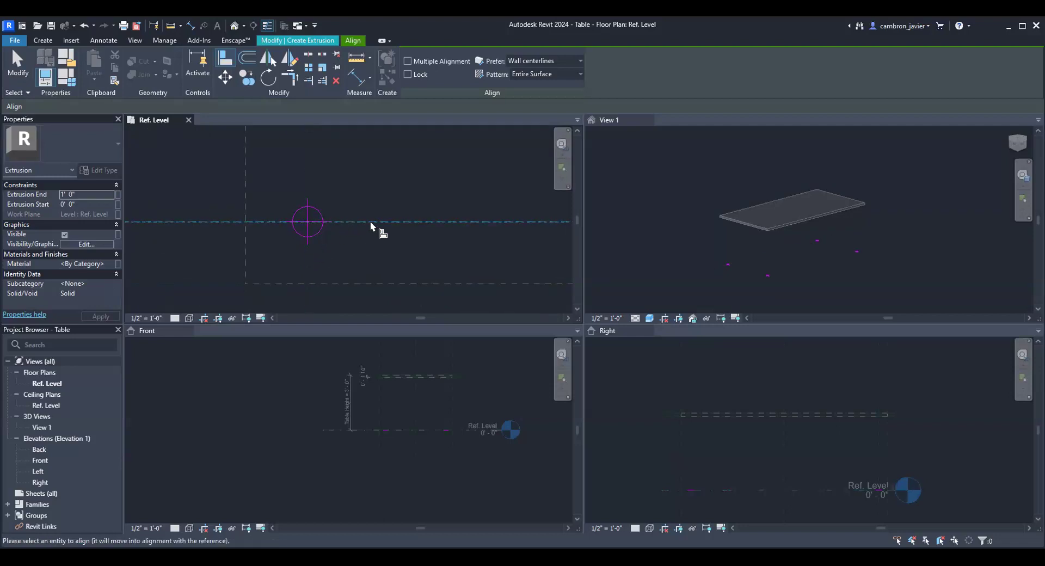
click(315, 221)
scroll(364, 211, down, 2)
scroll(373, 278, down, 3)
key(Escape)
key(Escape)
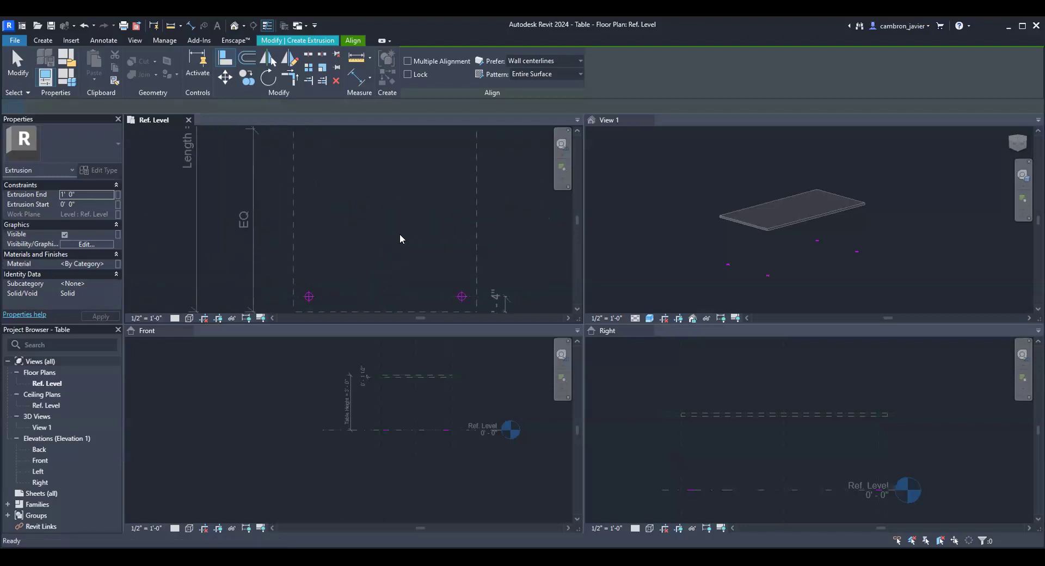
- Finish the extrusion sketch to generate the four round table legs
scroll(394, 262, down, 2)
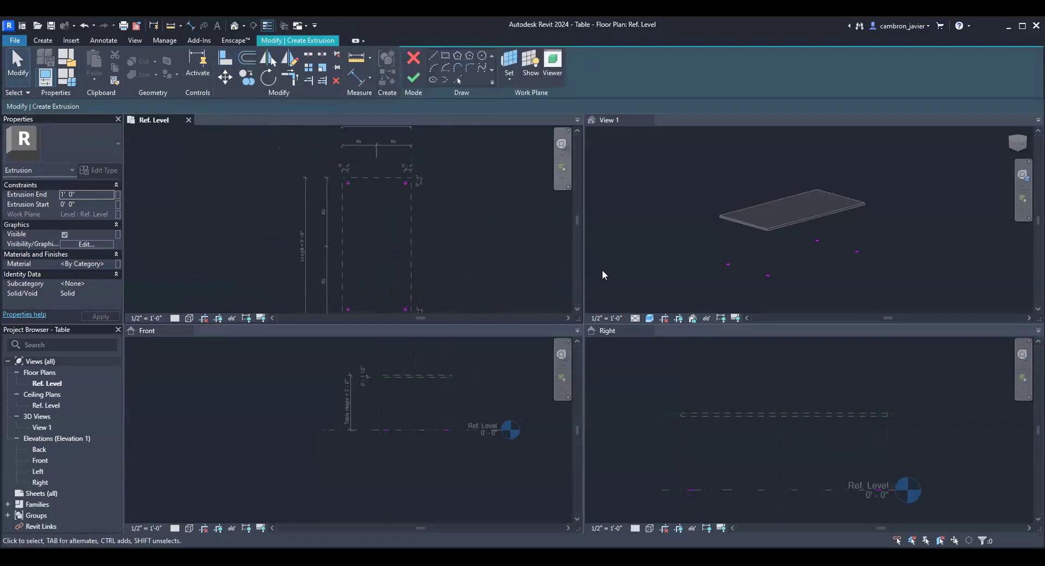
middle_drag(409, 233, 398, 224)
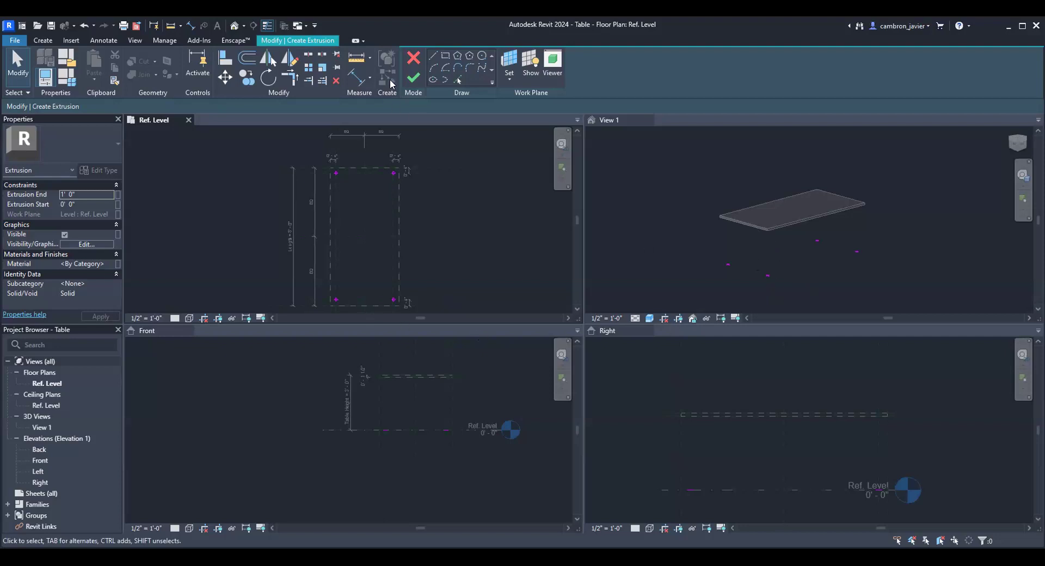
click(413, 80)
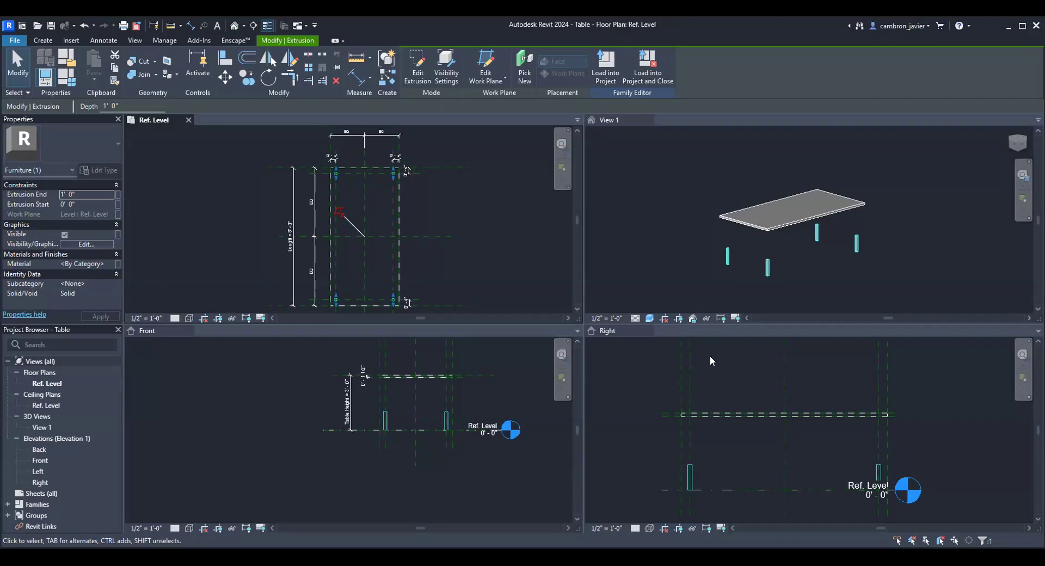
- Make the Front elevation active with the short table legs and the tabletop in view
click(314, 390)
scroll(414, 400, up, 1)
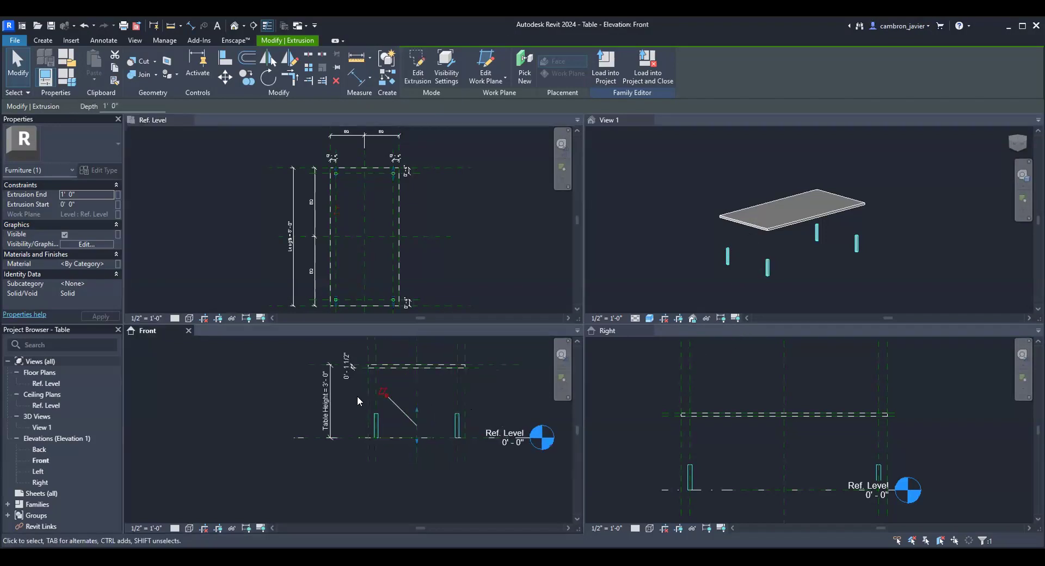
scroll(373, 380, up, 2)
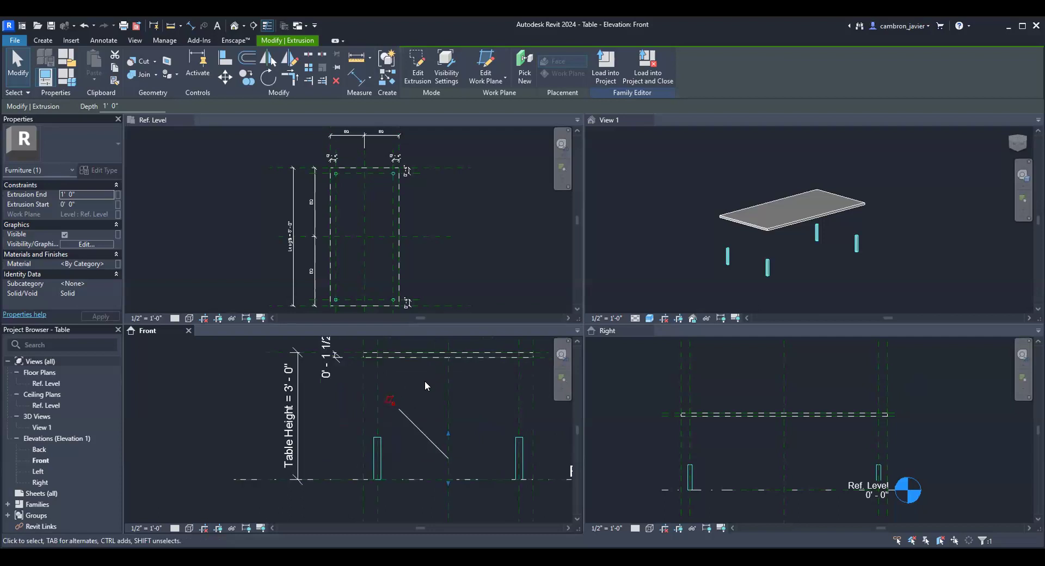
key(a)
key(l)
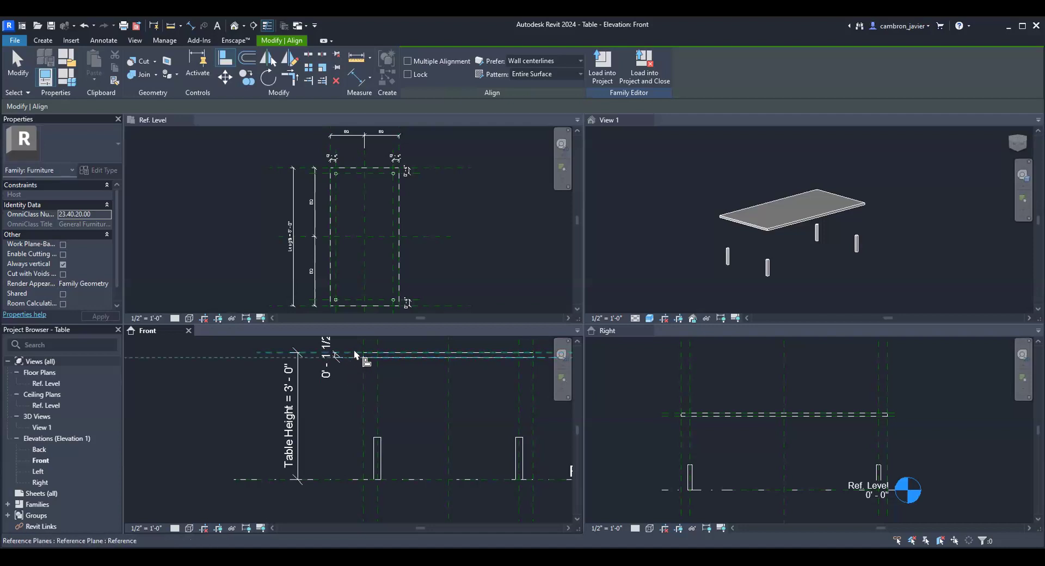
scroll(348, 355, up, 2)
key(Escape)
scroll(307, 371, up, 3)
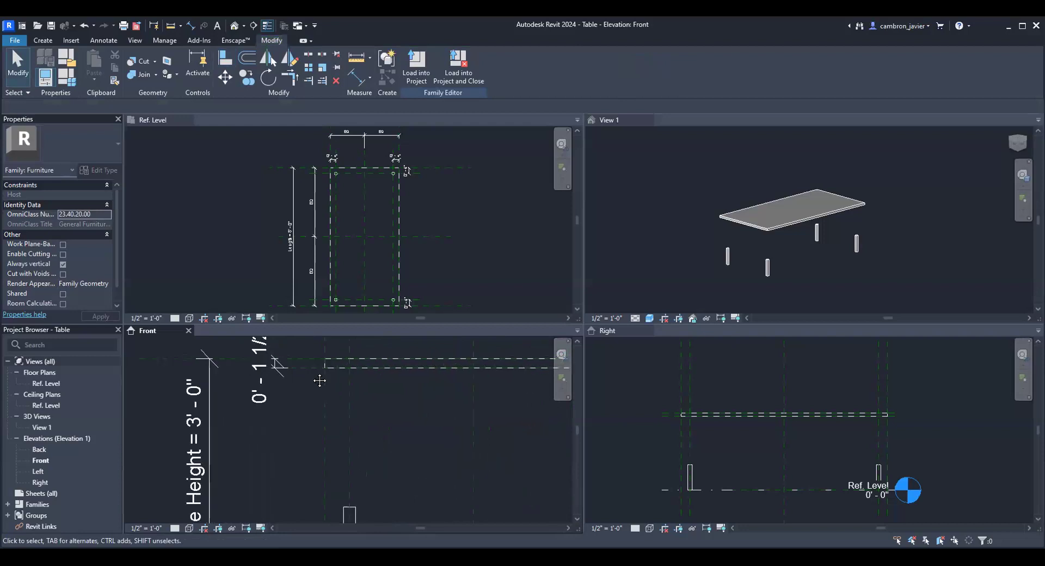
- Align the tops of the legs to the reference plane at the tabletop's underside in the Front elevation and lock the alignment
key(l)
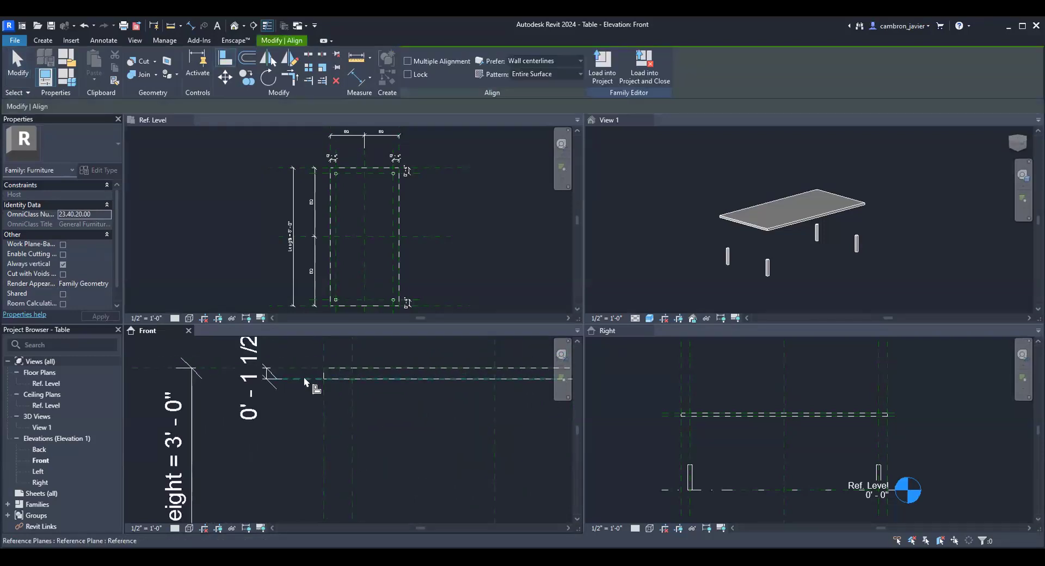
click(305, 380)
scroll(305, 383, down, 2)
middle_drag(314, 407, 310, 389)
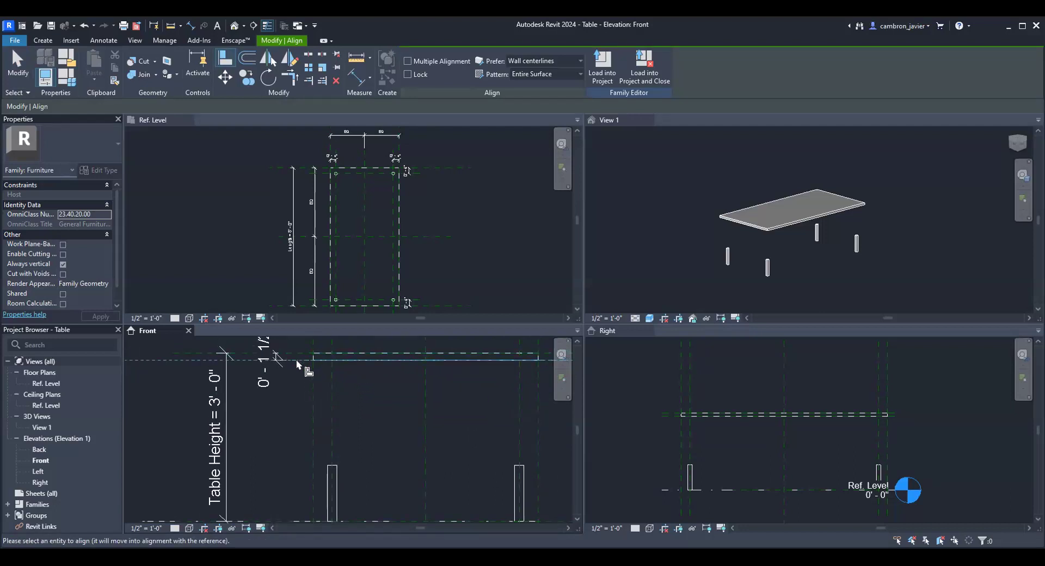
click(333, 467)
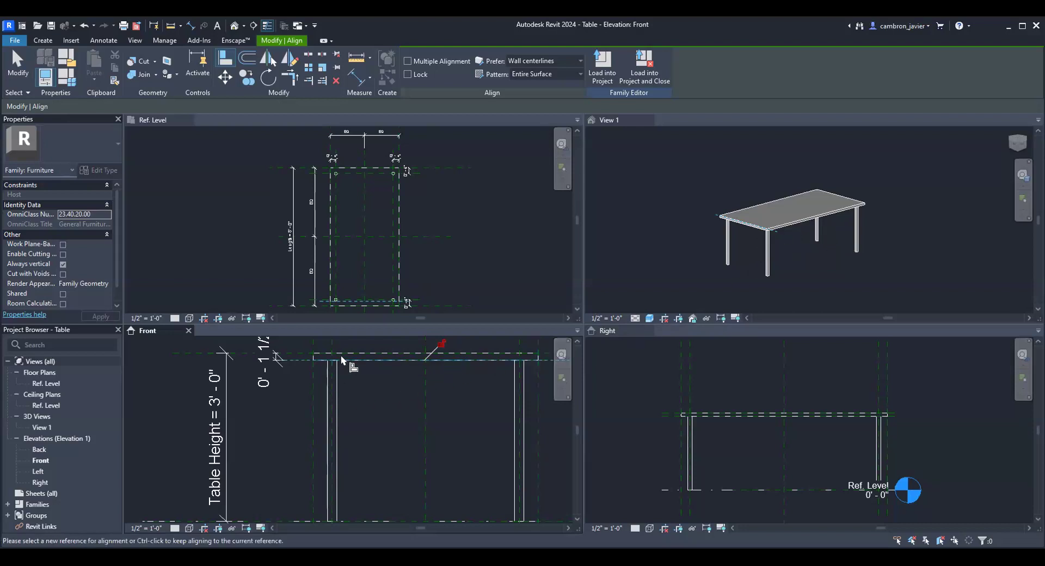
click(441, 344)
key(Escape)
scroll(446, 394, down, 5)
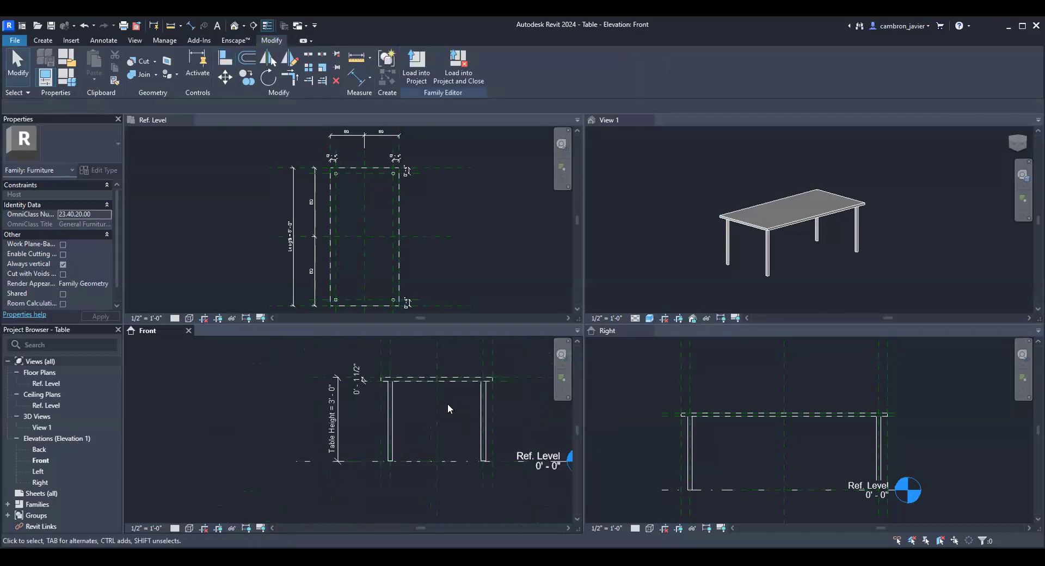
- Flex the family by setting Length to 10', Table Height to 2' and Width to 6' in the family types
middle_drag(798, 203, 776, 207)
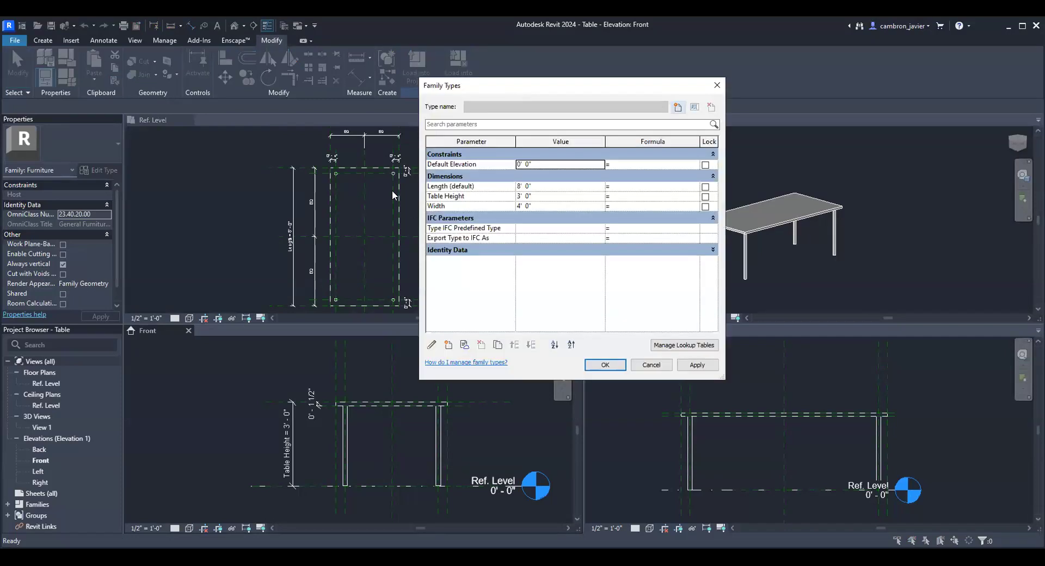
click(305, 175)
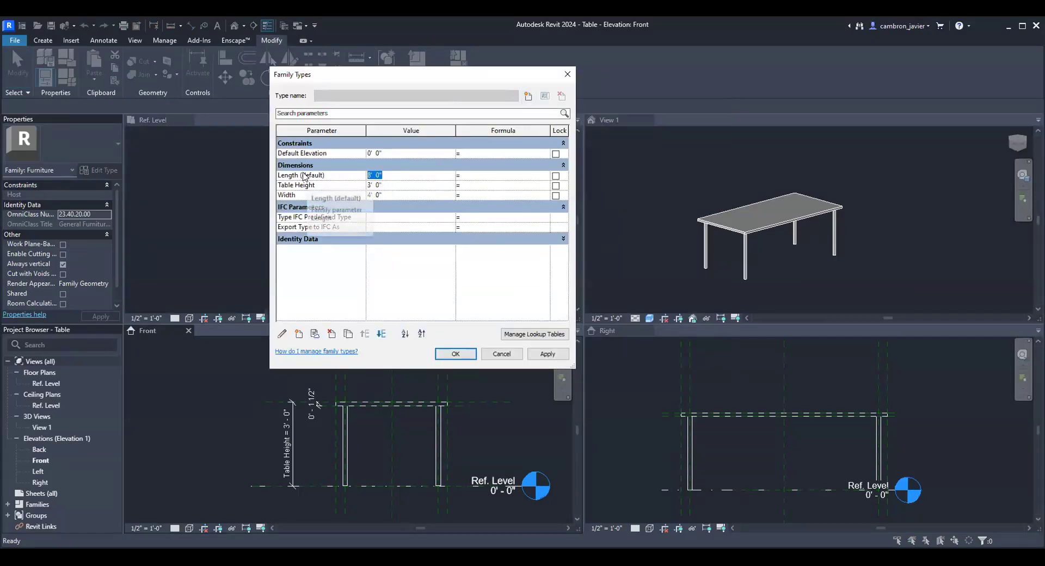
text(10)
click(394, 185)
text(2)
click(408, 195)
text(6)
key(Tab)
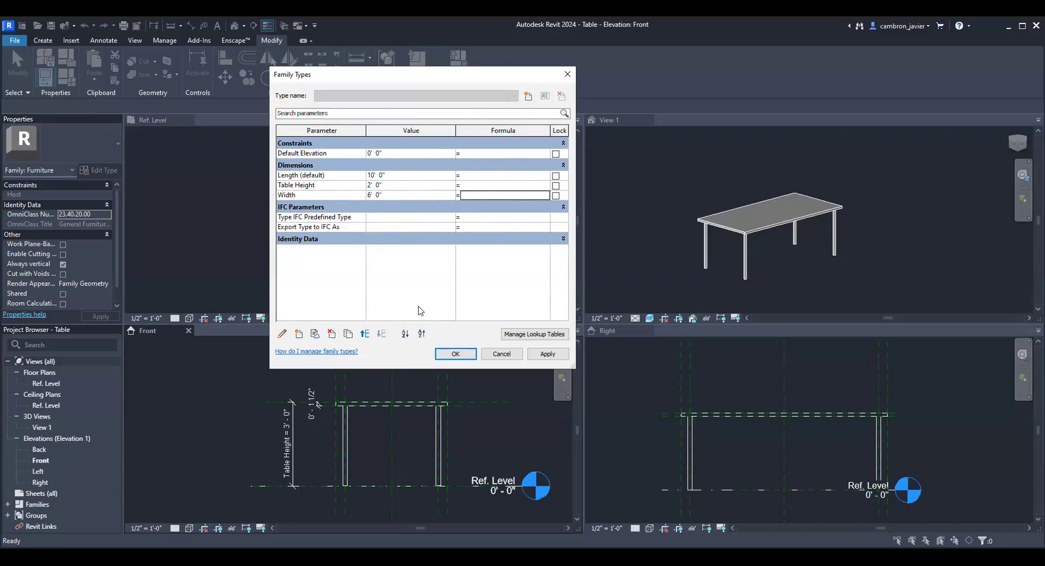
click(546, 354)
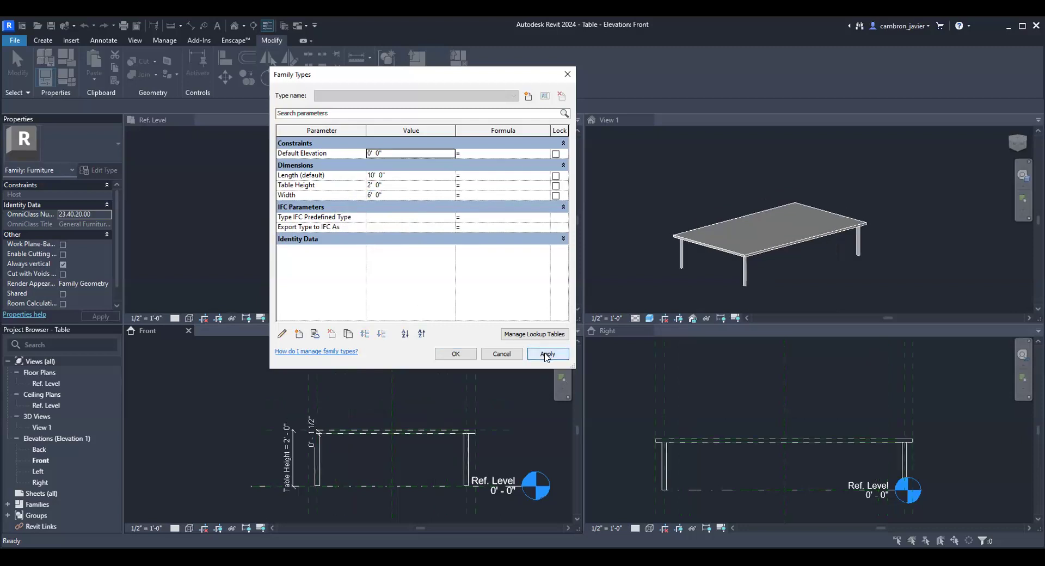
click(452, 354)
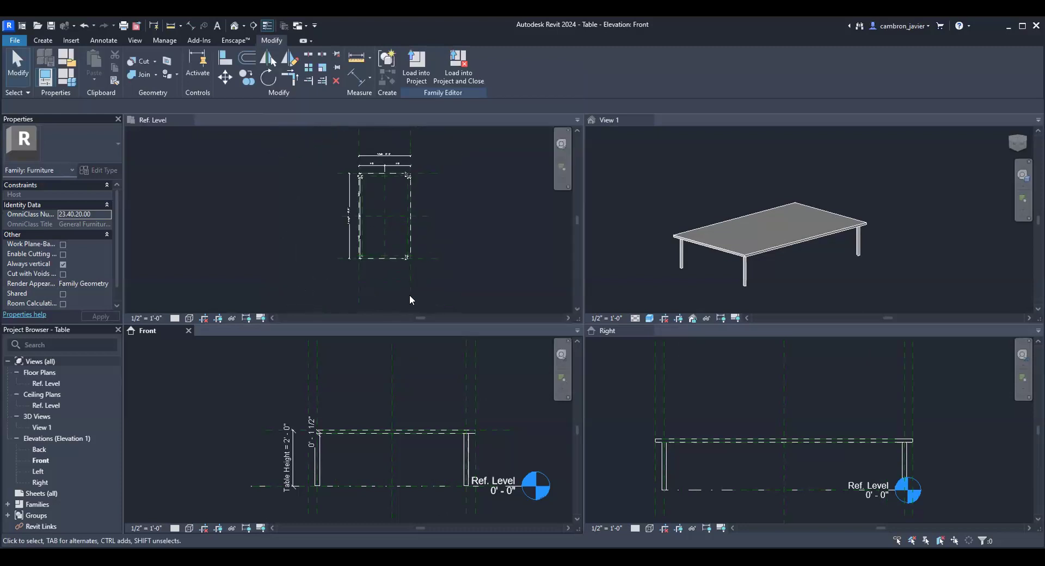
- Examine the resized table in plan and elevations, checking the leg offsets from the tabletop edges and the leg heights
scroll(362, 174, up, 6)
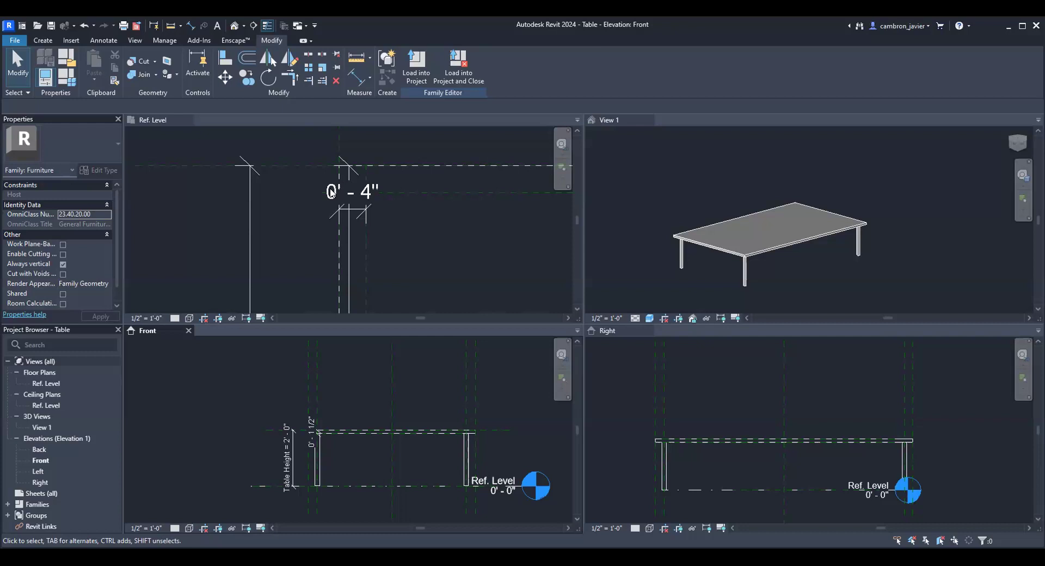
scroll(332, 205, down, 4)
scroll(430, 200, up, 5)
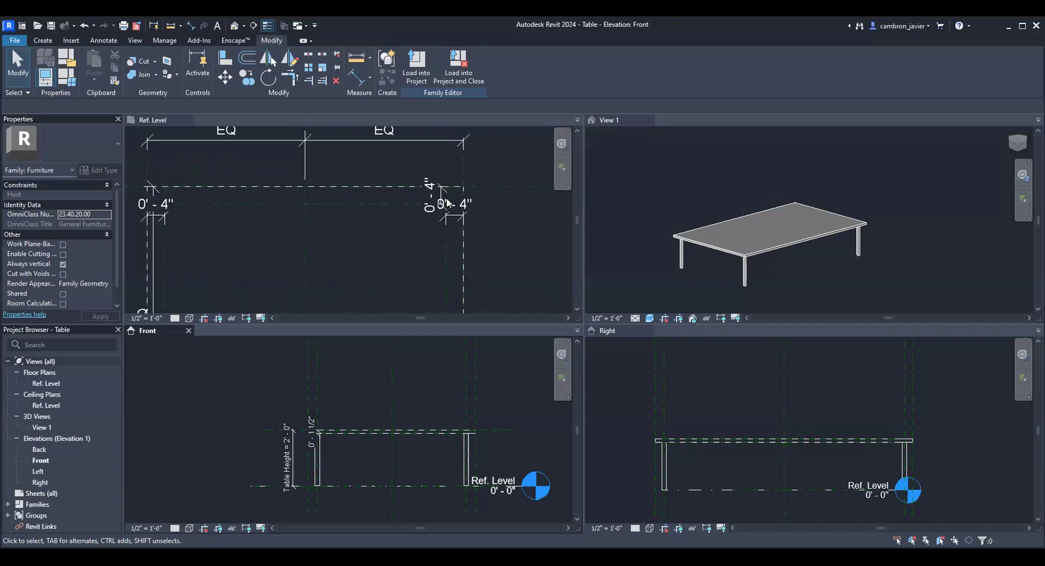
scroll(430, 200, down, 7)
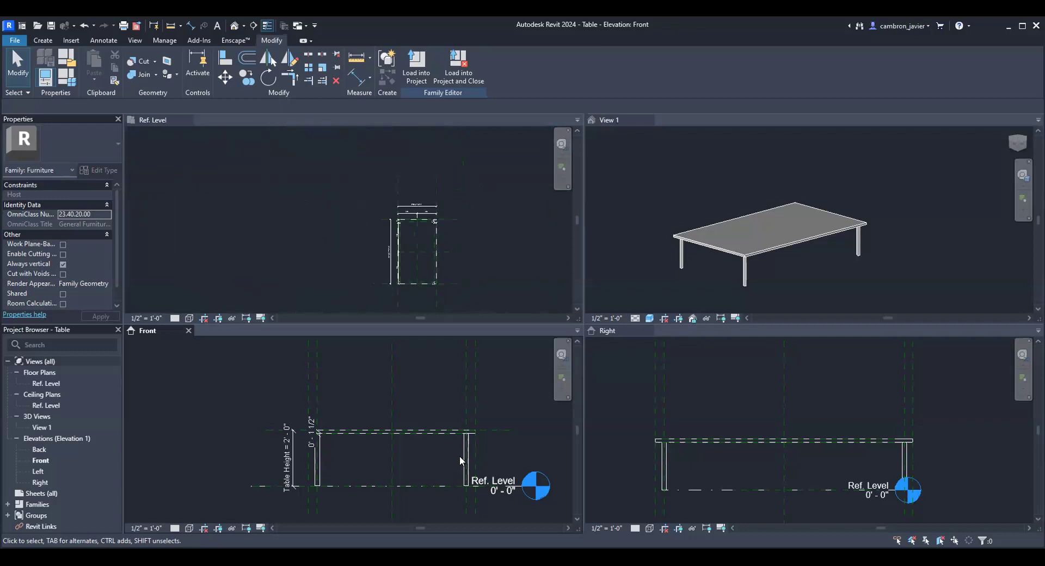
scroll(460, 456, up, 2)
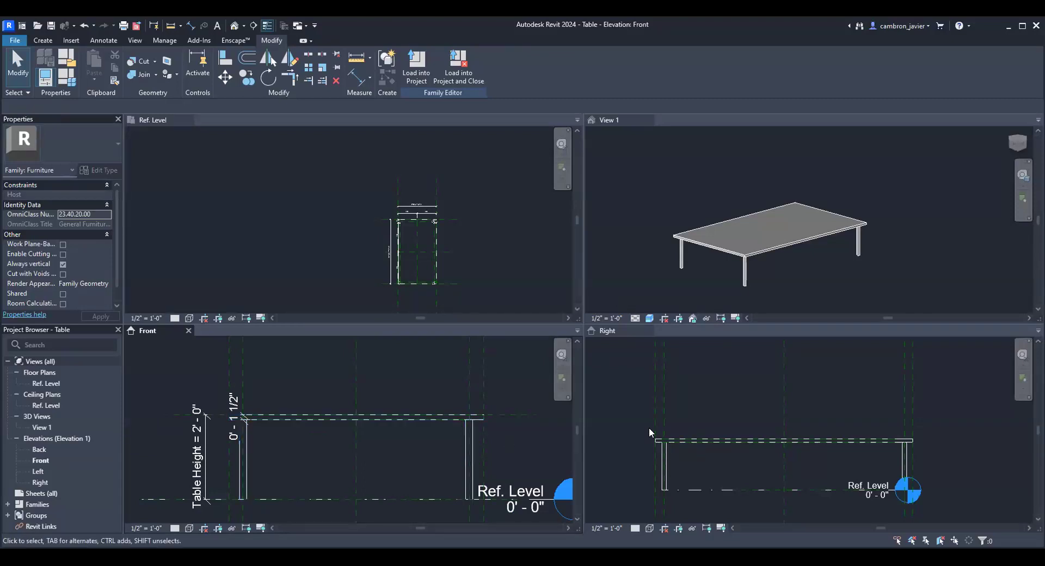
scroll(649, 429, down, 5)
scroll(662, 456, up, 6)
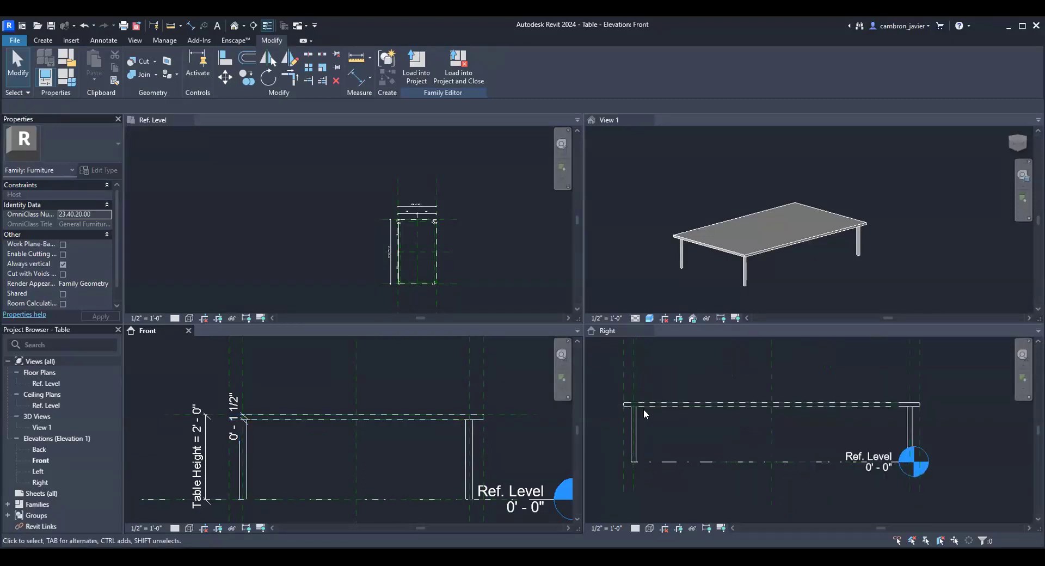
scroll(436, 227, up, 3)
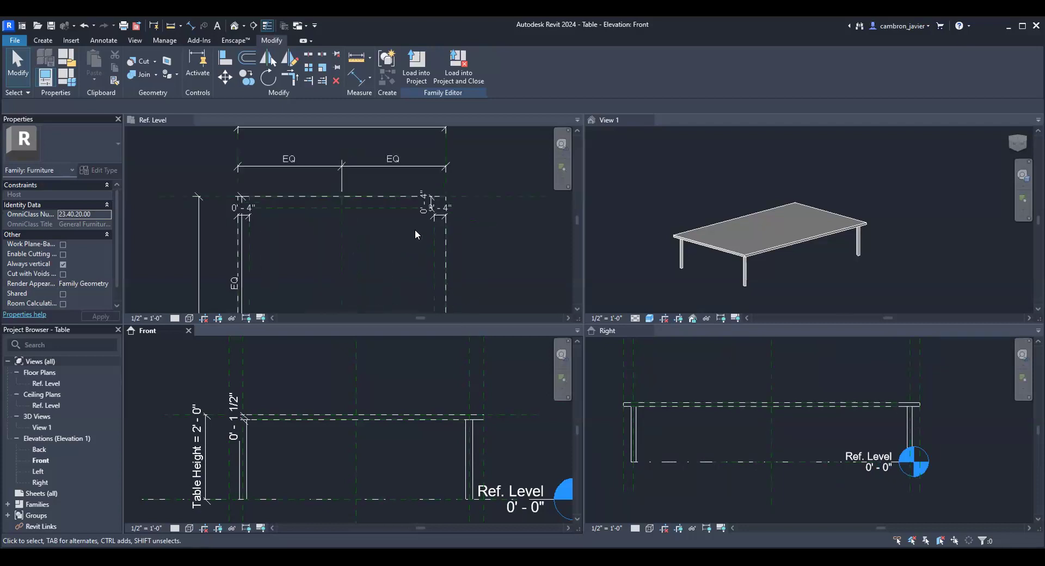
scroll(414, 224, down, 2)
scroll(415, 243, down, 2)
scroll(413, 250, up, 4)
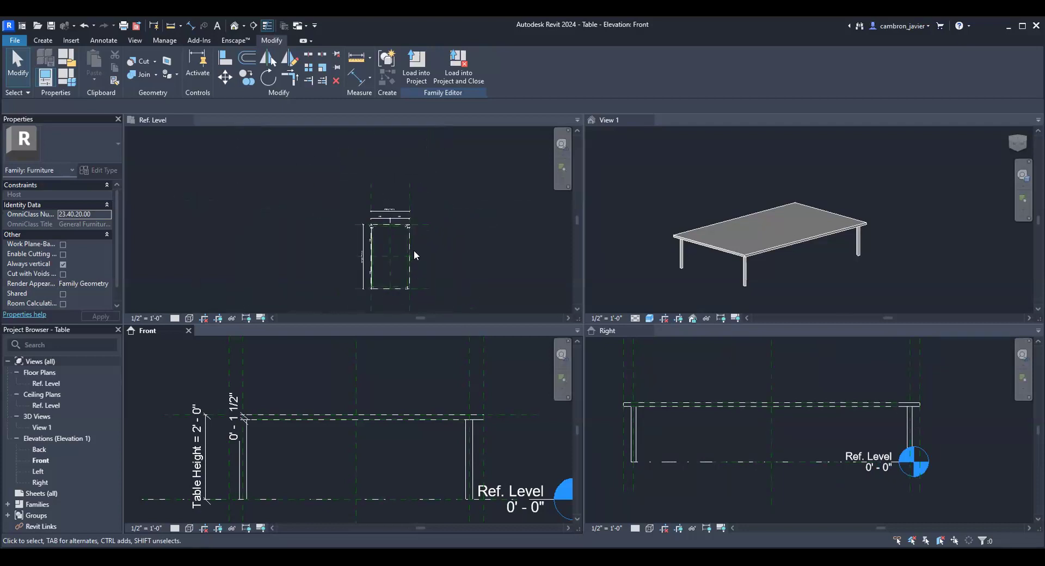
click(414, 219)
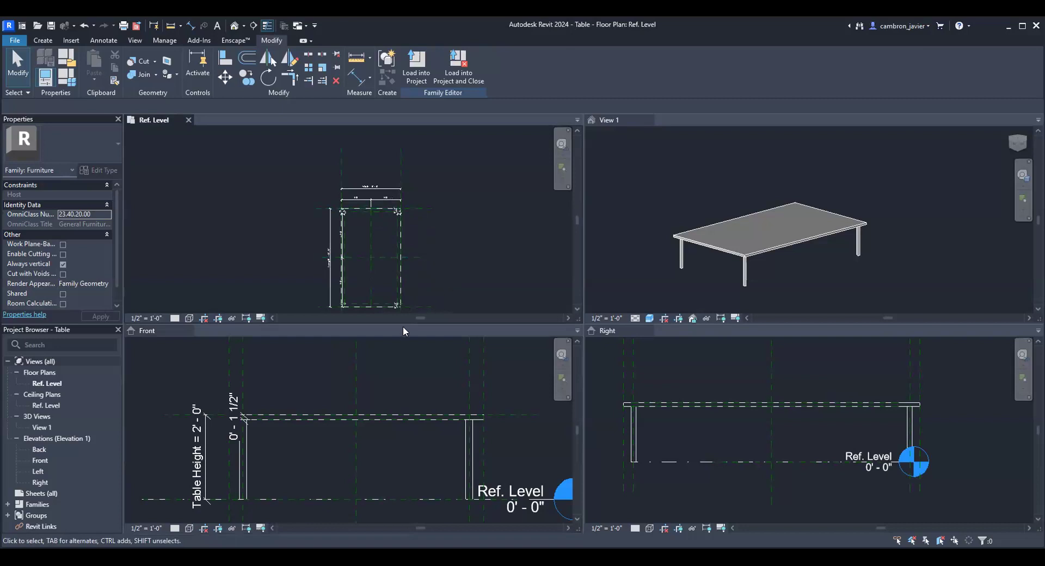
click(330, 332)
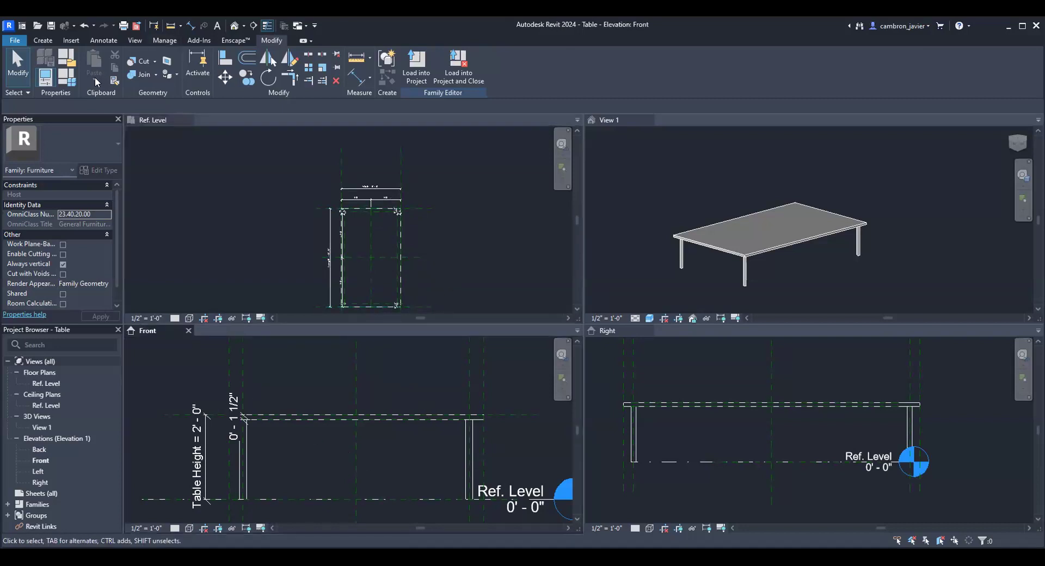
click(68, 79)
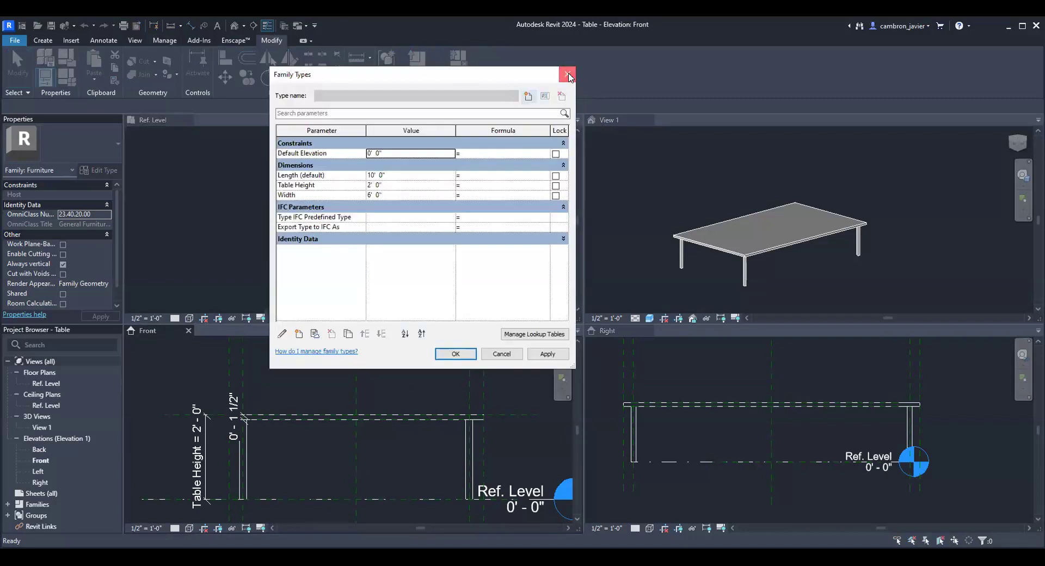
key(Escape)
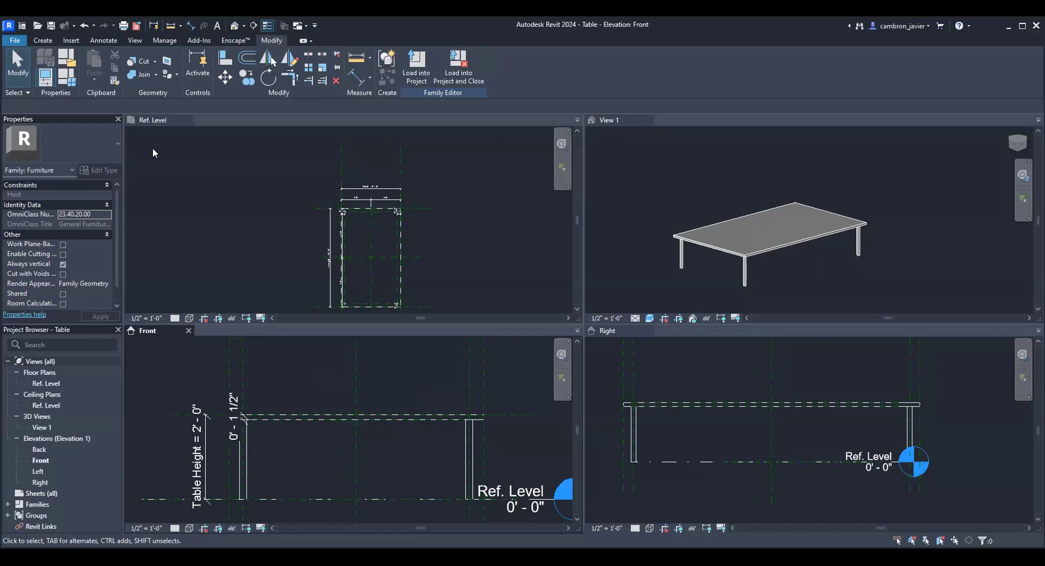
- Set Length to 8', Table Height to 3' and Width to 4' in the family types and apply them
click(66, 81)
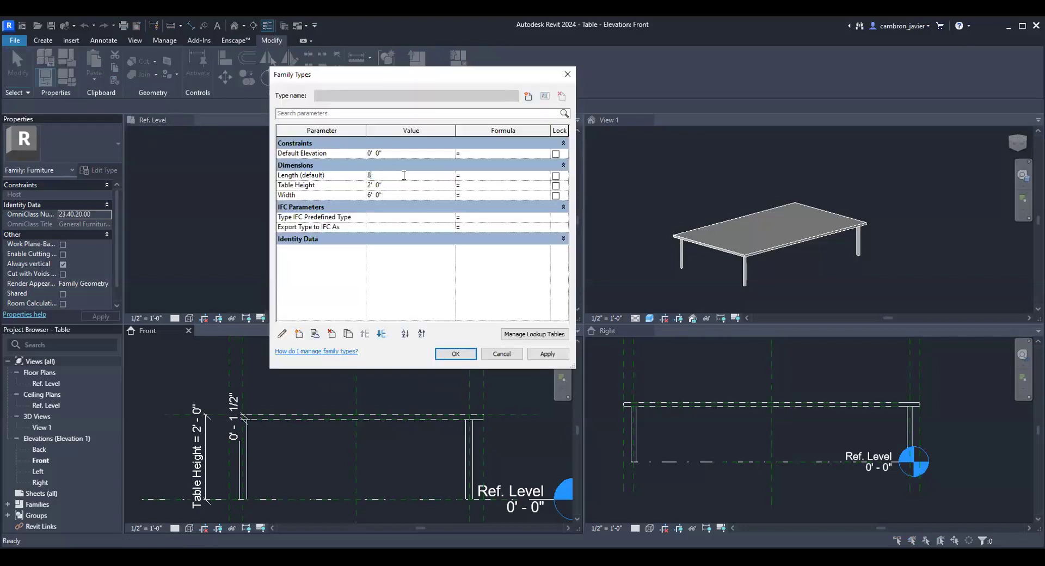
click(397, 187)
click(395, 187)
text(3)
key(Tab)
click(393, 195)
click(391, 195)
text(4)
key(Tab)
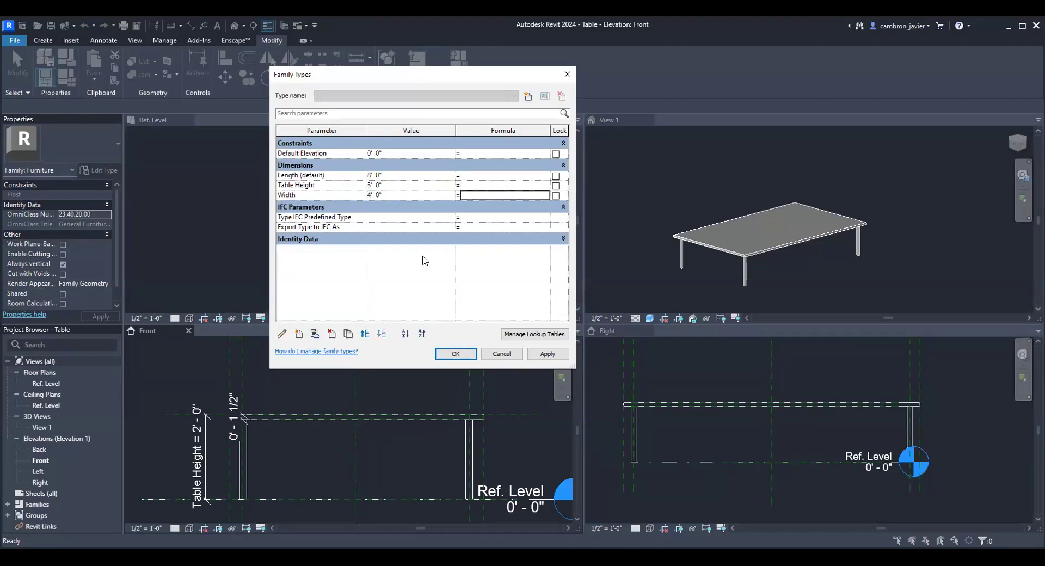
click(544, 354)
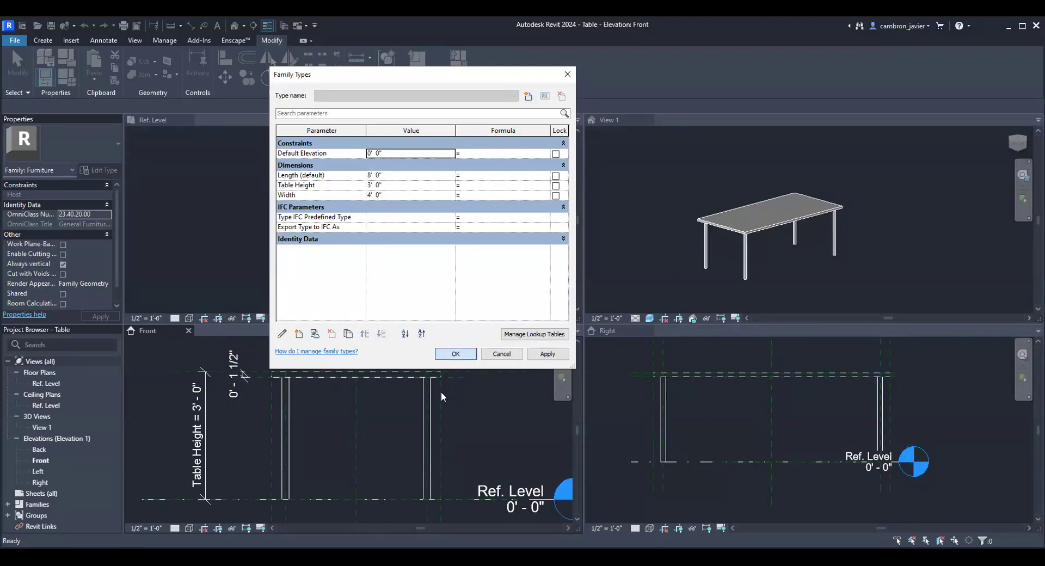
click(455, 354)
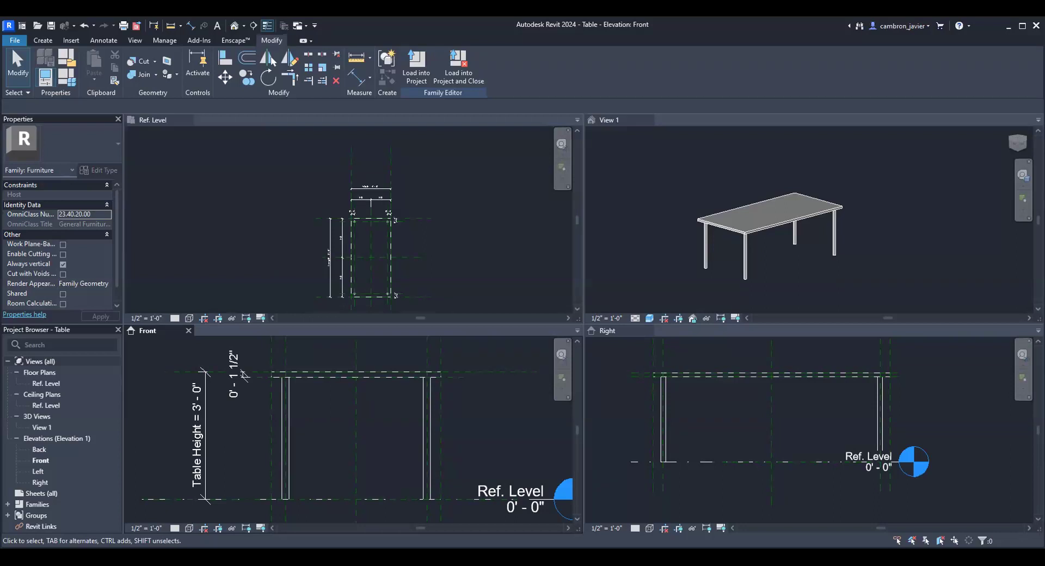
- Save the project from the save reminder and leave the Reference Line command
key(alt+Tab)
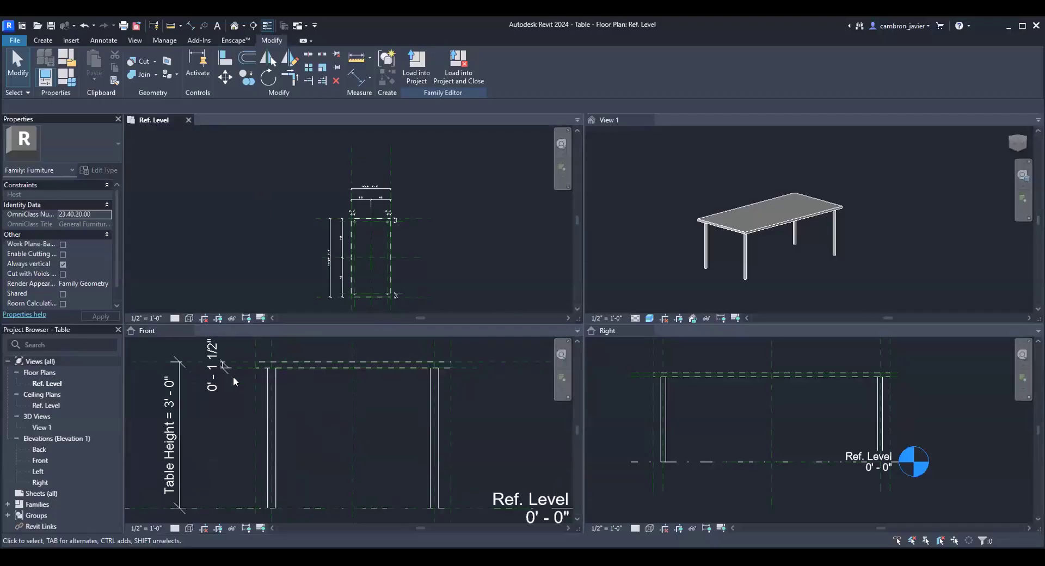
click(43, 40)
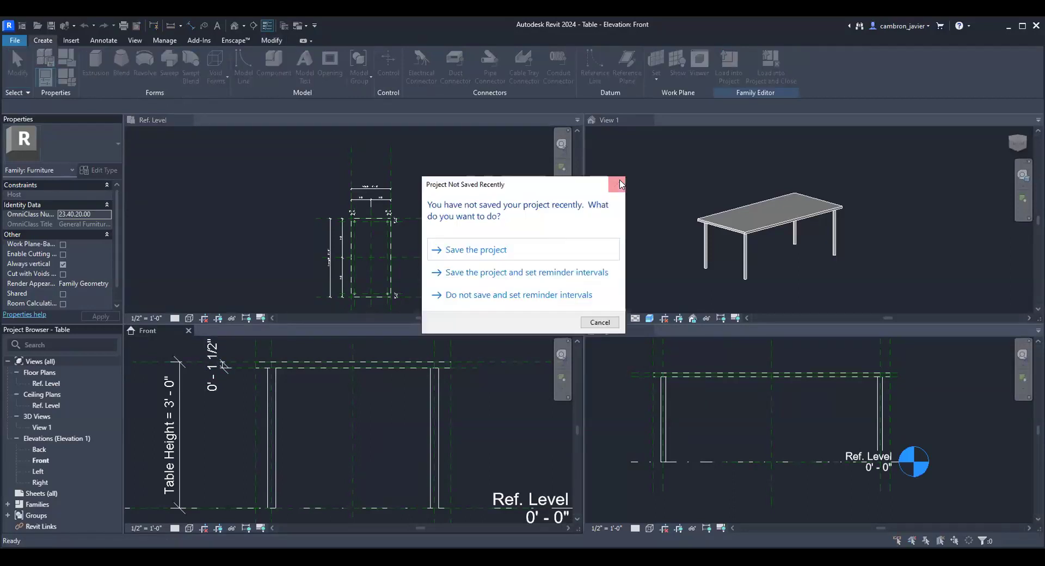
click(487, 252)
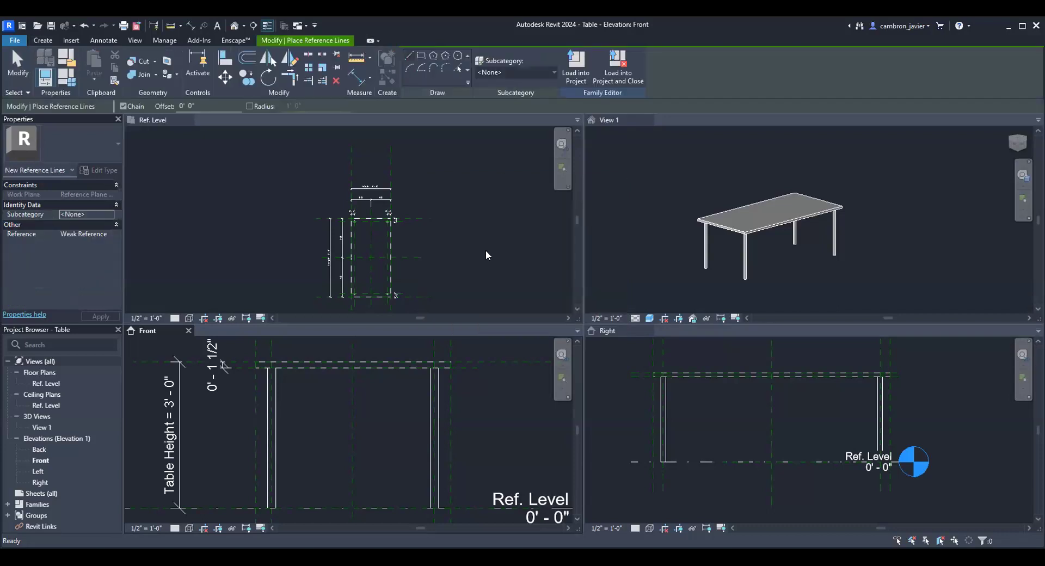
key(Escape)
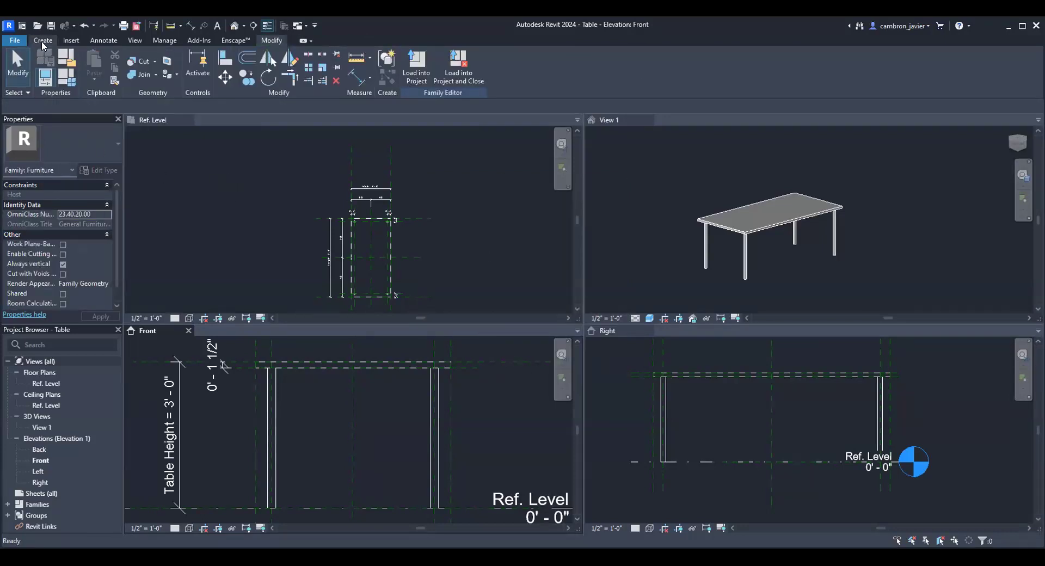
- Draw a horizontal reference plane across the legs in the Front elevation, about 10 inches above Ref. Level
click(42, 40)
click(629, 68)
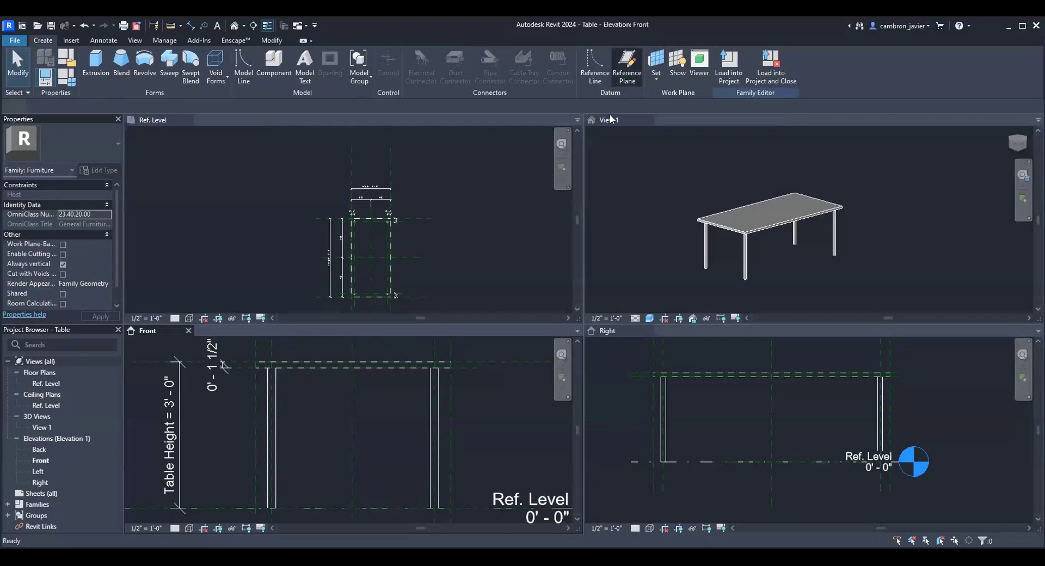
click(228, 467)
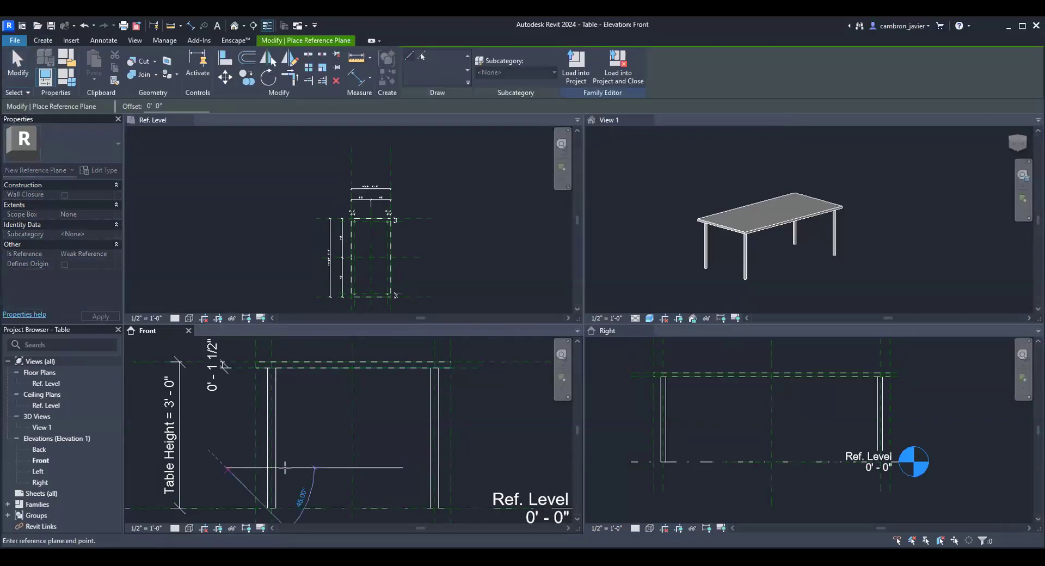
click(486, 467)
key(Escape)
- Set the new horizontal reference plane's height above Ref. Level to 9 inches in the Front elevation
click(273, 486)
scroll(275, 484, up, 2)
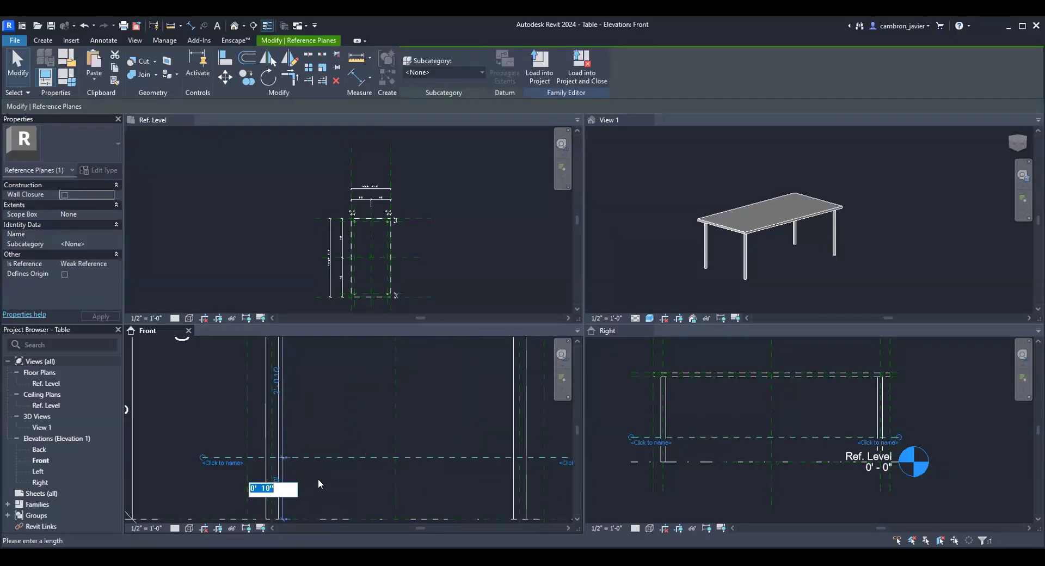
text(0 9)
key(Return)
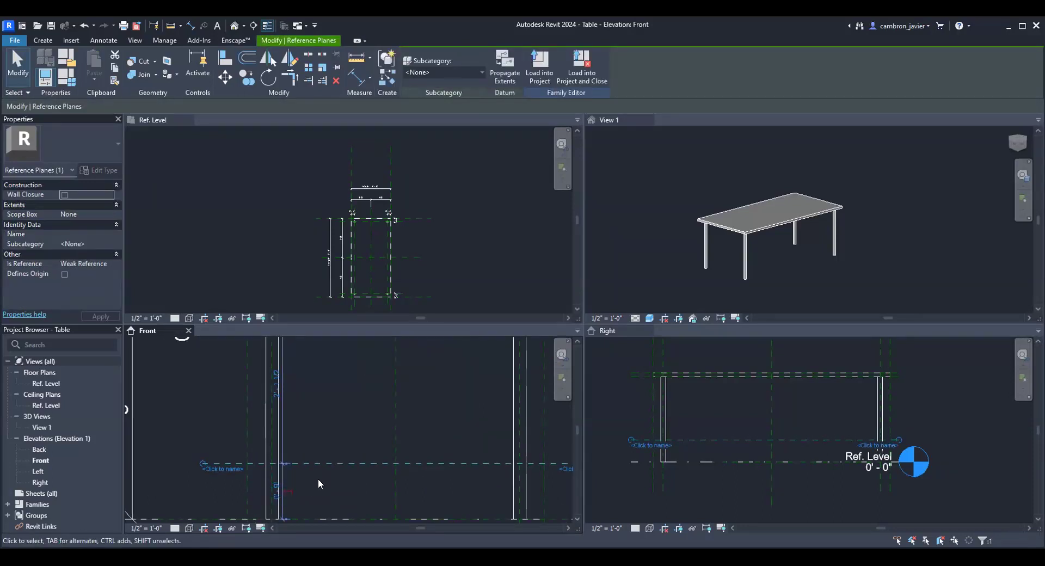
key(Escape)
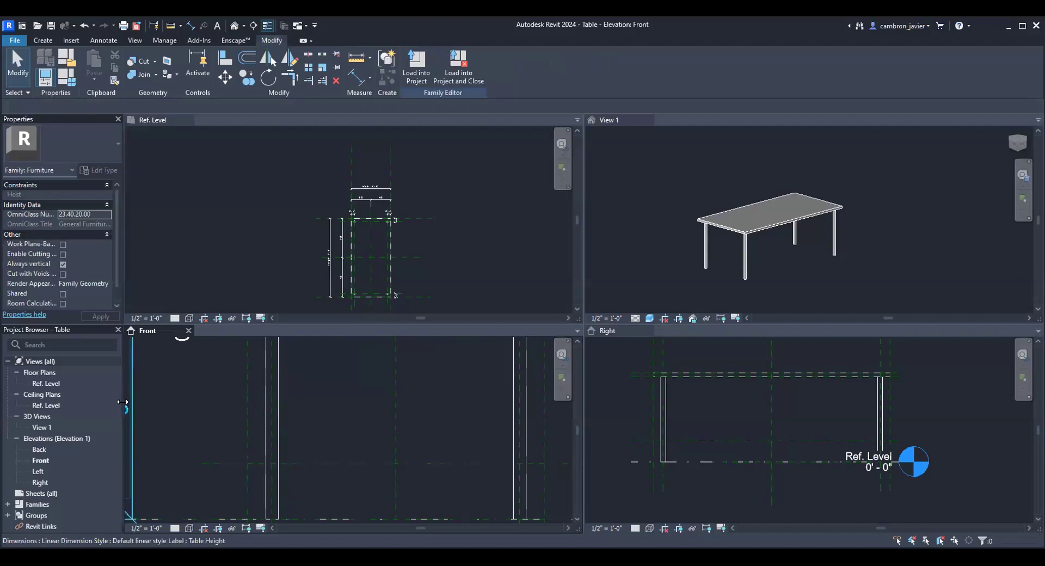
- Add an aligned dimension between the new horizontal reference plane and Ref. Level in the Front elevation and lock it
click(356, 78)
scroll(452, 250, down, 2)
scroll(284, 440, up, 4)
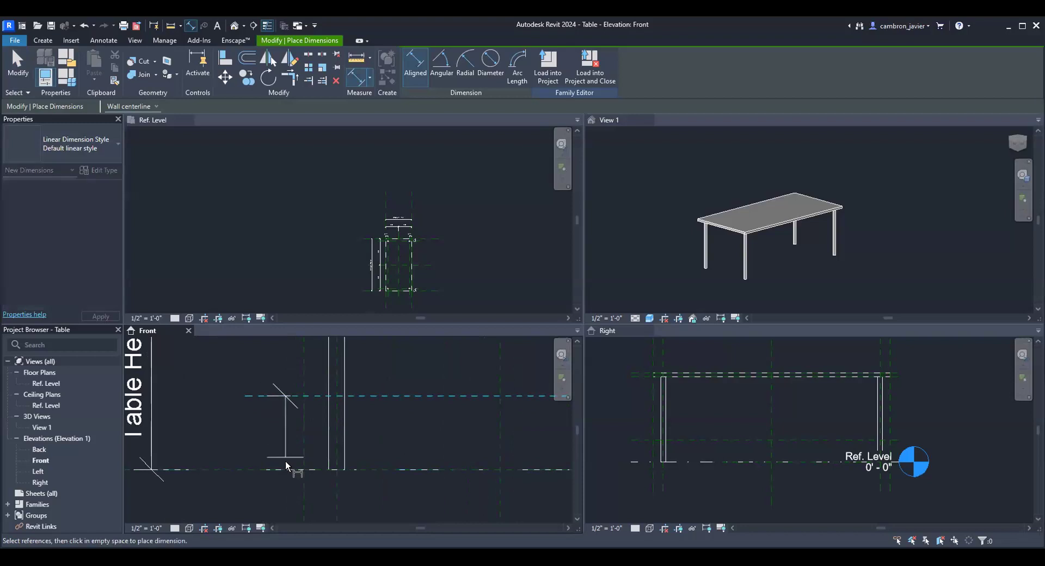
scroll(285, 468, down, 3)
click(282, 439)
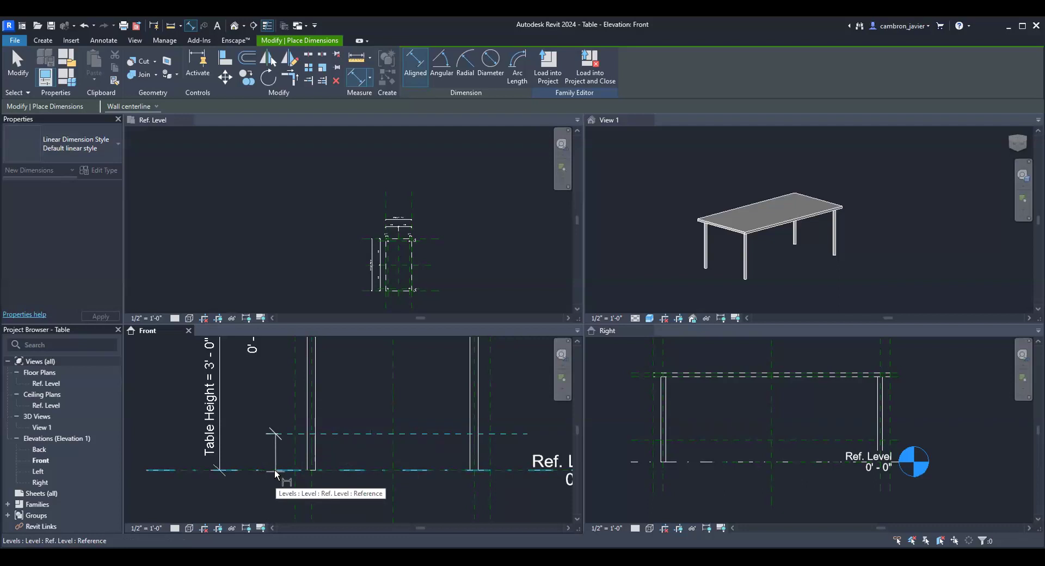
click(275, 468)
scroll(274, 447, up, 1)
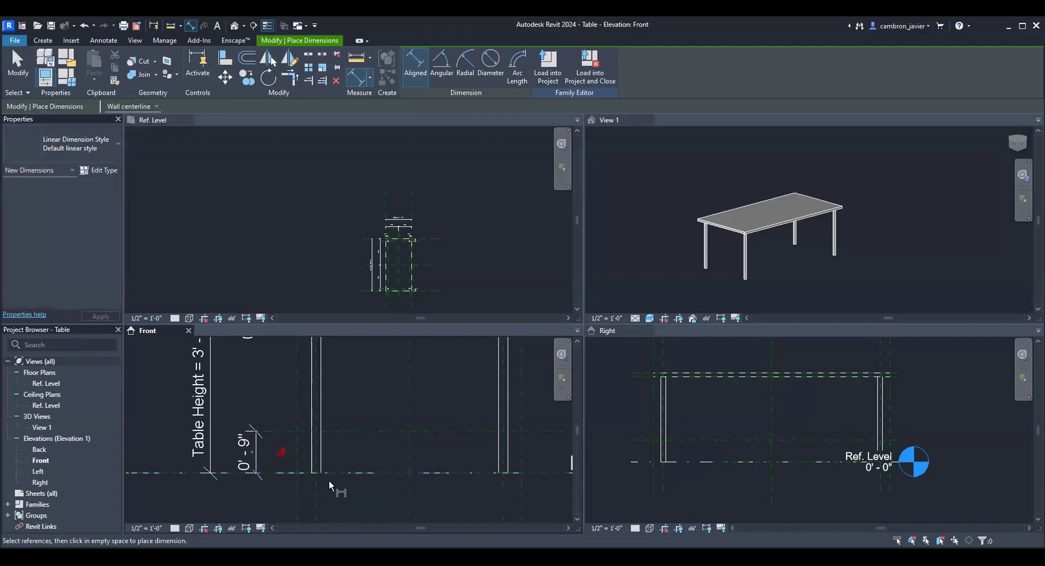
scroll(272, 446, up, 2)
click(276, 463)
key(Escape)
key(Escape)
- Label the reference plane's height dimension with a new family type parameter named Support
click(218, 446)
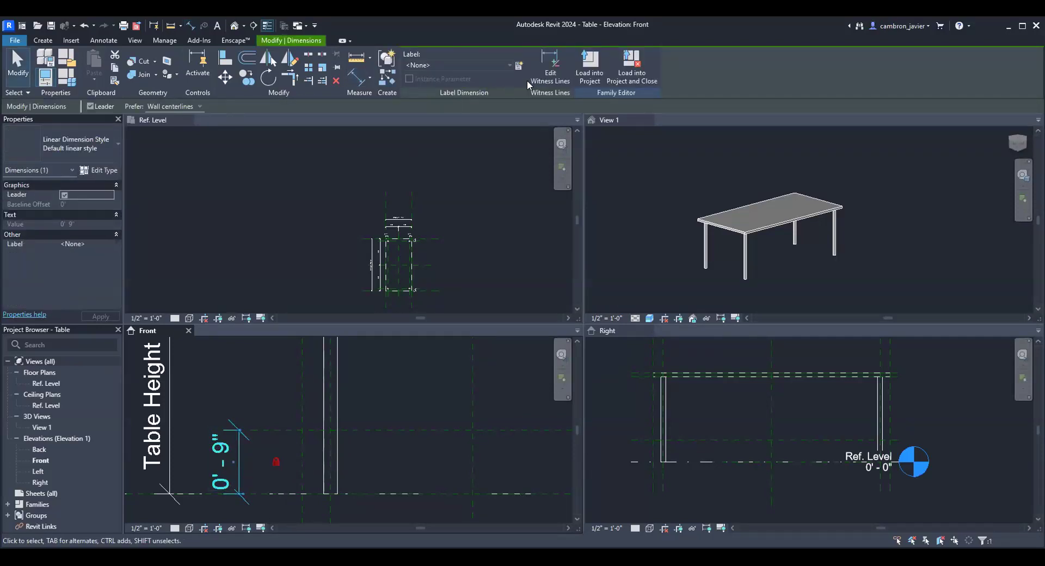
click(515, 68)
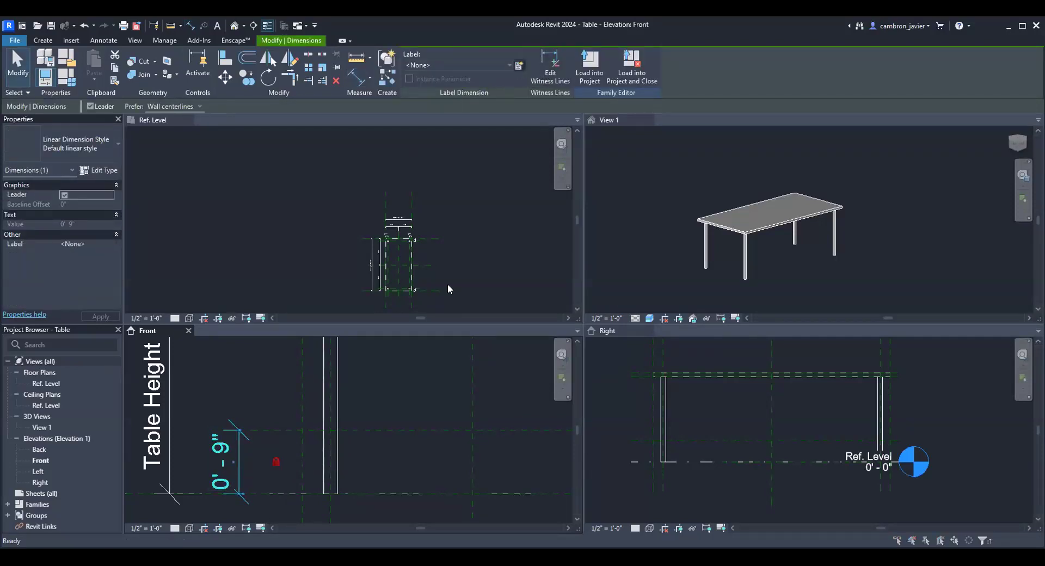
text(Support)
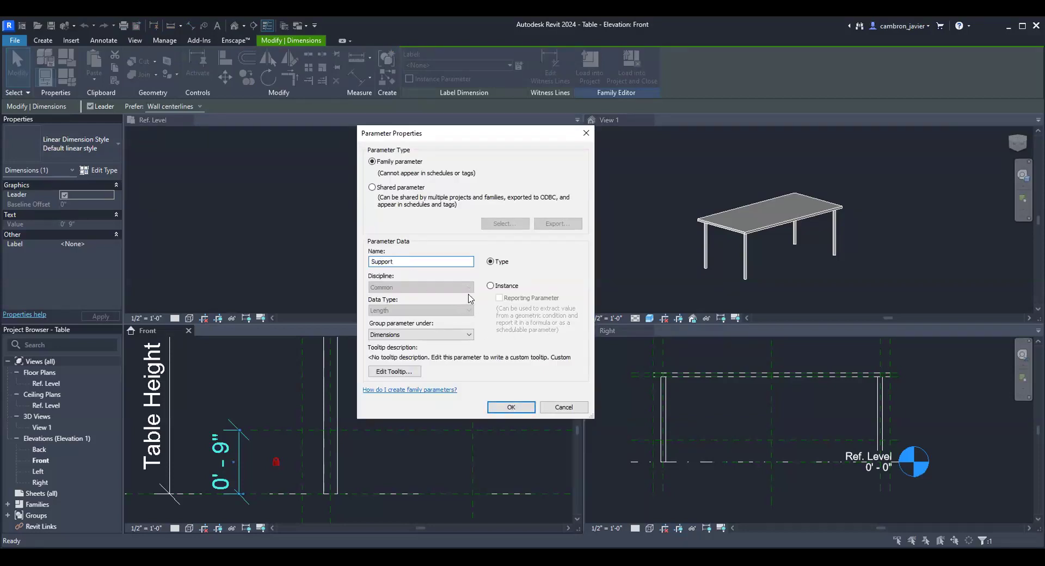
click(524, 412)
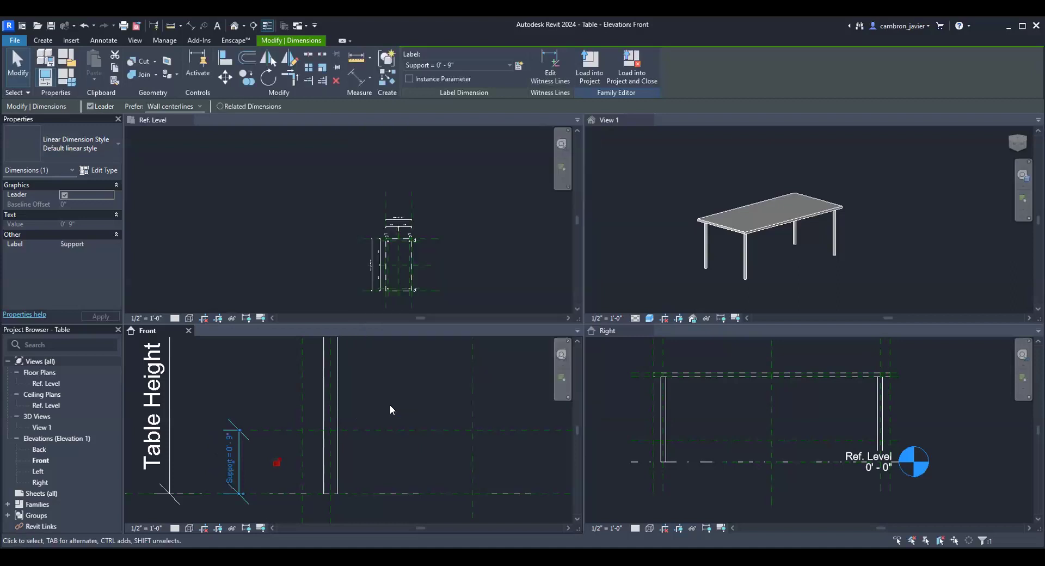
scroll(297, 415, down, 4)
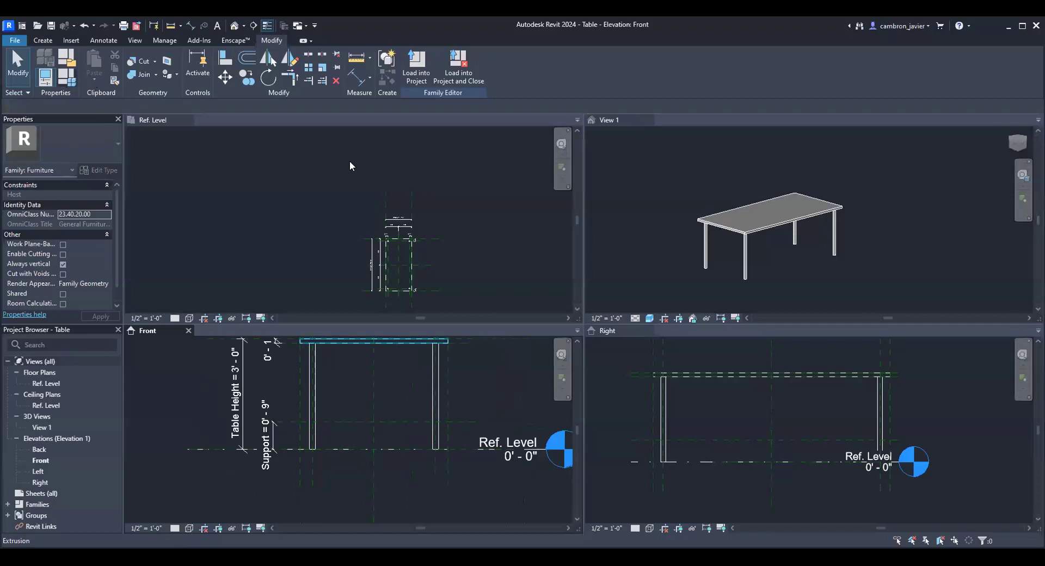
- Flex the Support parameter in the family types by applying 1', and return it to 0' 9"
key(f)
key(t)
click(332, 186)
text(1)
click(547, 354)
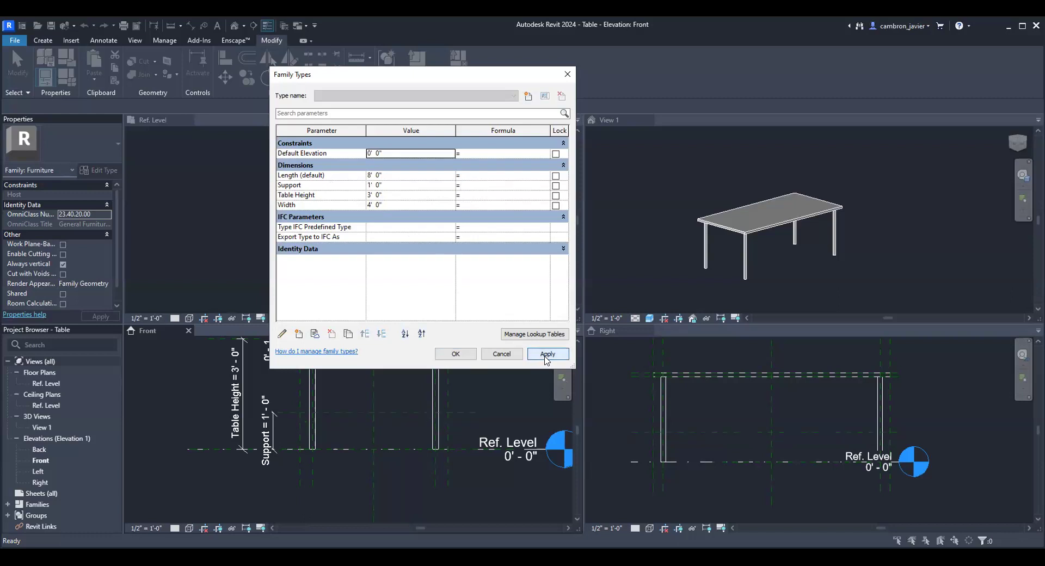
click(389, 189)
text(0' 9)
key(Return)
click(470, 358)
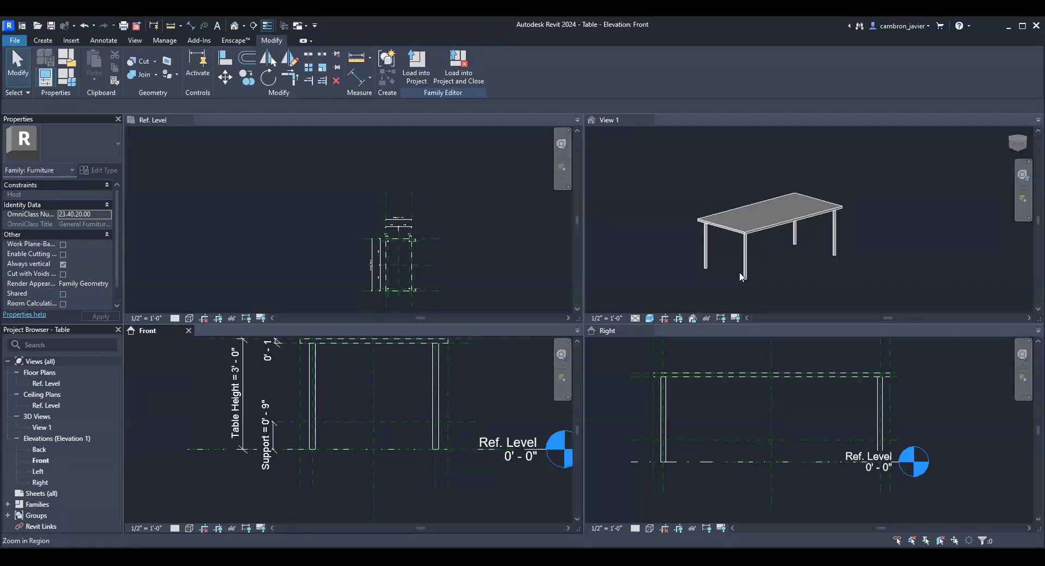
- Start an extrusion and sketch a 1-inch-radius circle where the left leg's centre plane crosses the support reference plane in the Front elevation
click(42, 41)
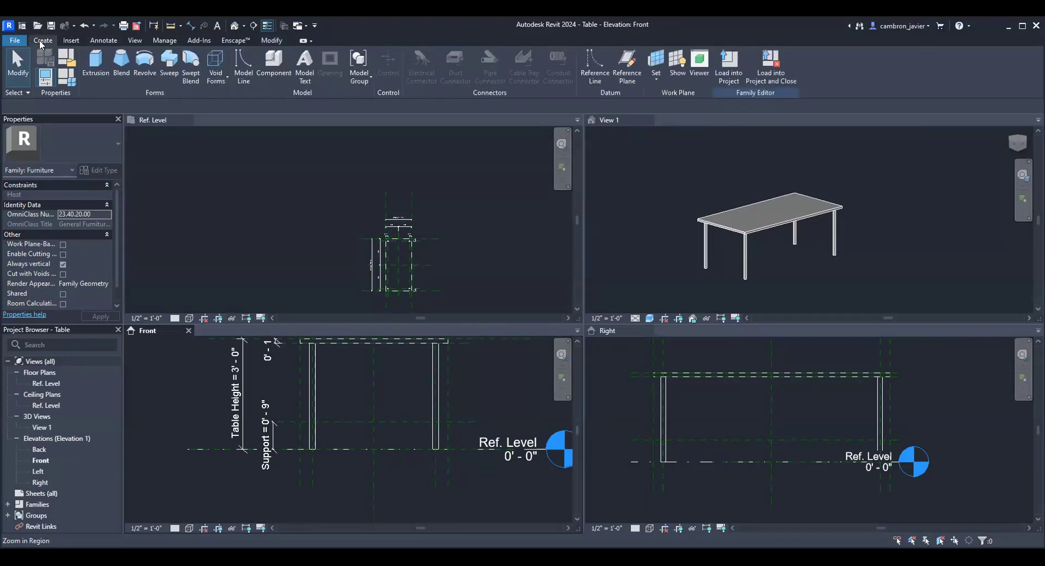
click(94, 66)
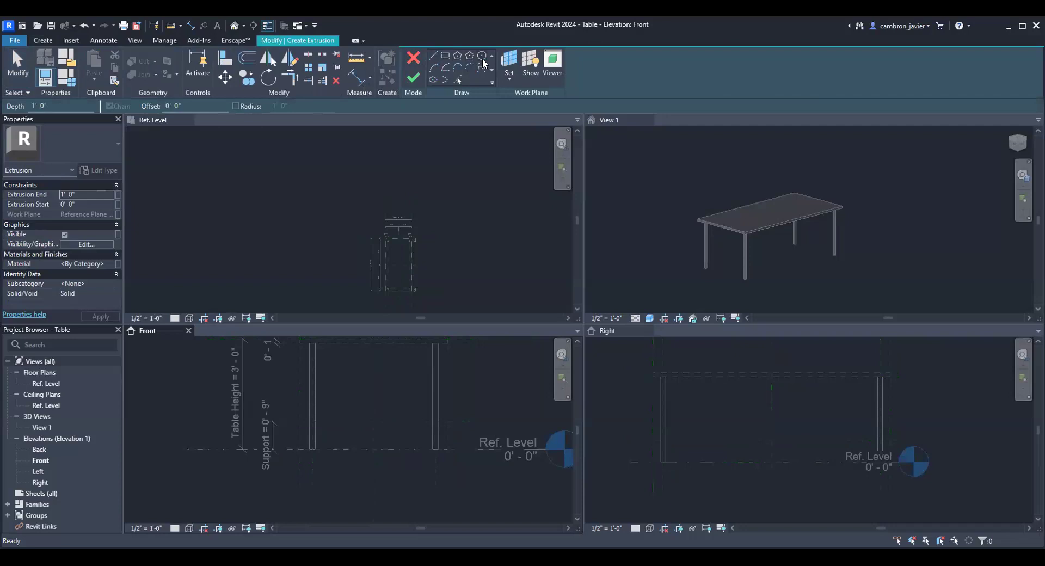
scroll(315, 430, up, 5)
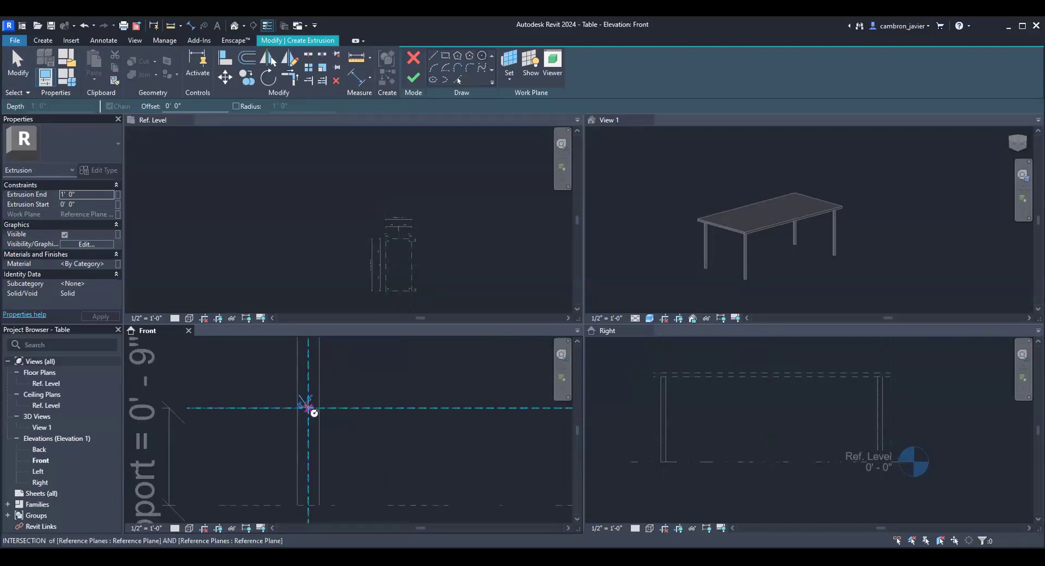
click(308, 408)
scroll(317, 414, up, 1)
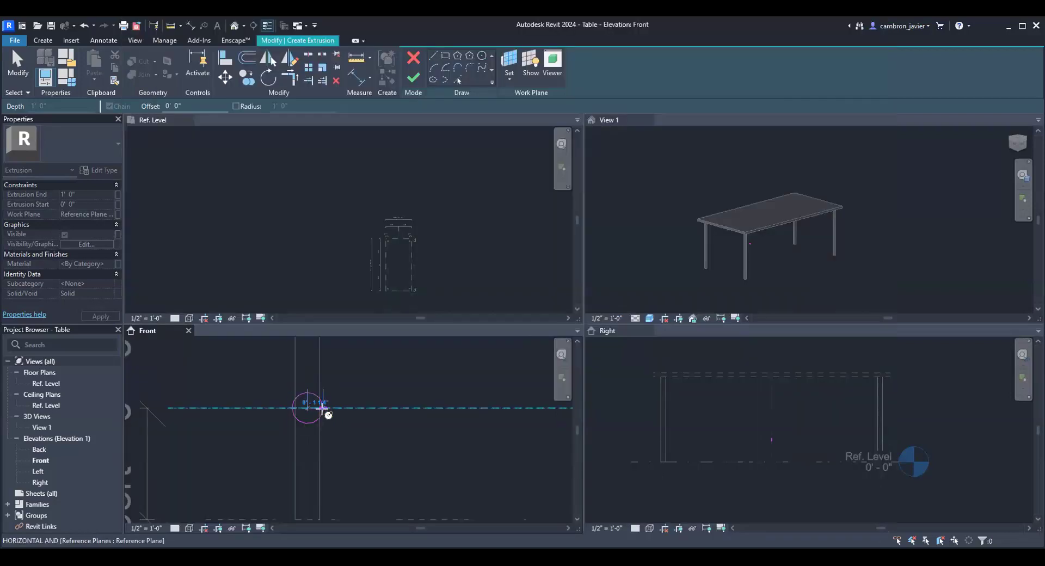
scroll(322, 406, up, 2)
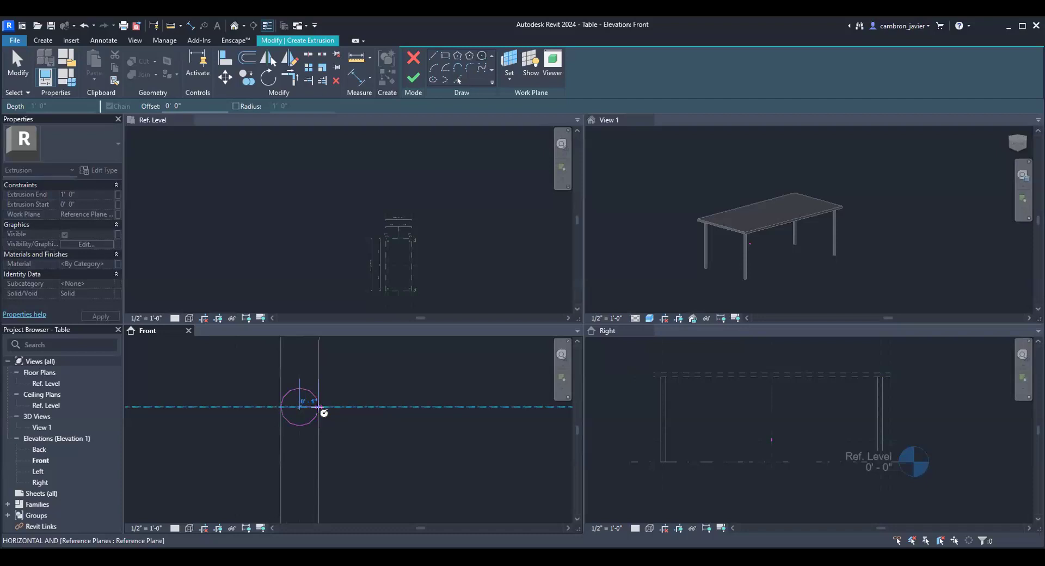
click(324, 412)
scroll(303, 435, down, 2)
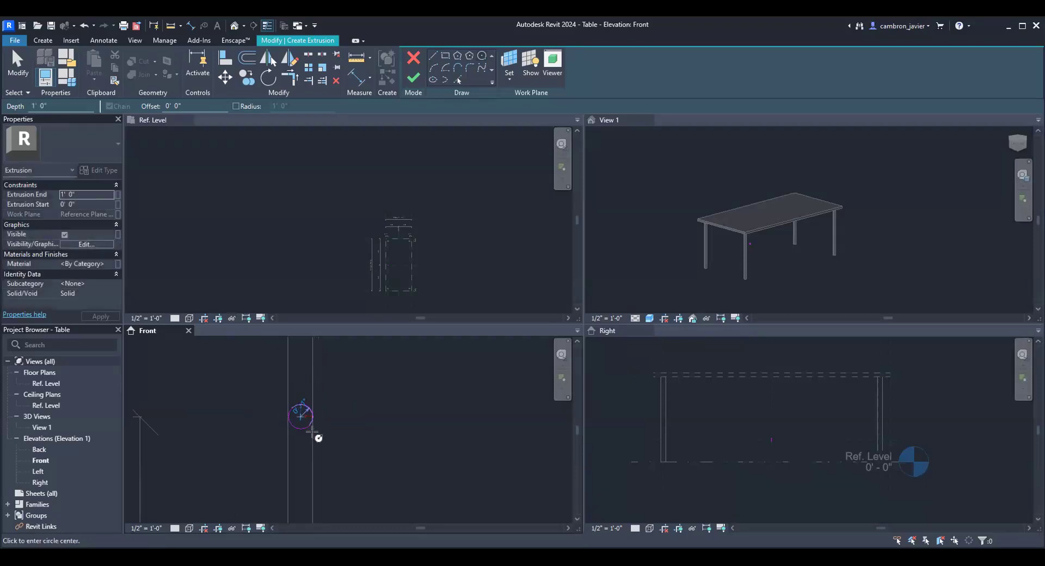
key(Escape)
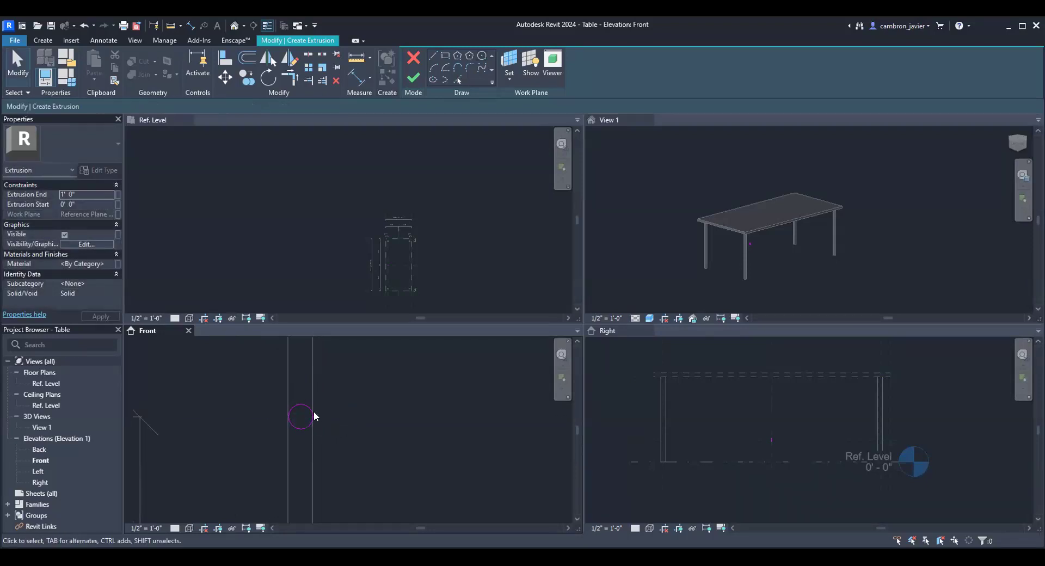
- Make the sketched circle's center mark visible and align it with the leg's centre plane and the support reference plane
click(306, 403)
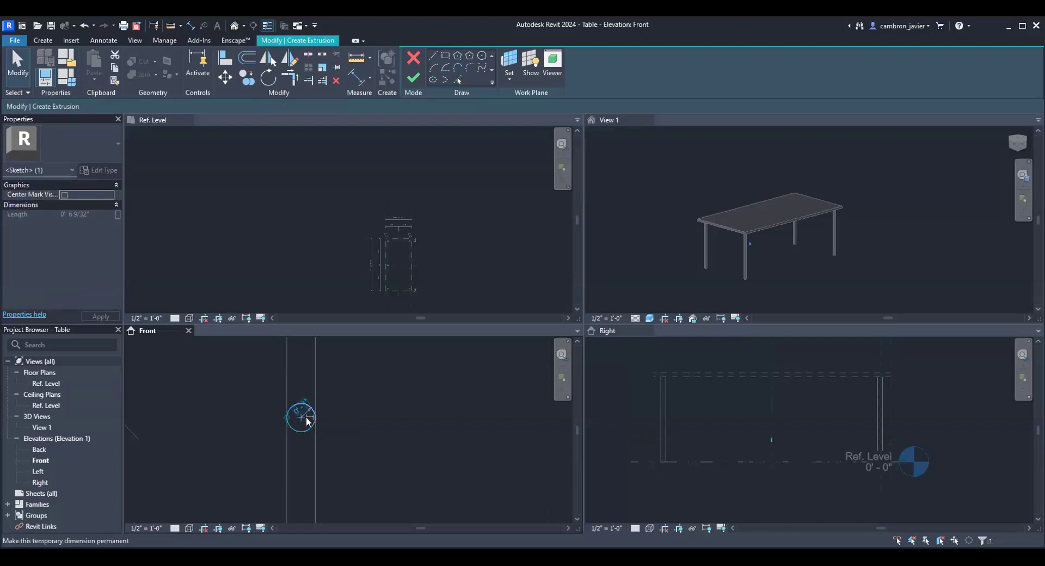
click(411, 388)
key(a)
key(l)
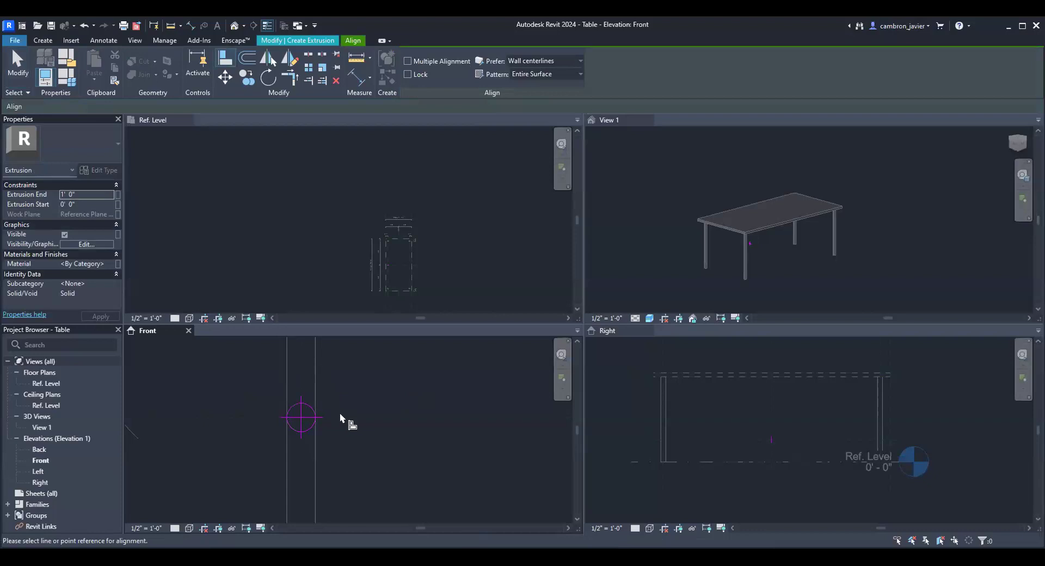
click(305, 418)
click(302, 365)
click(304, 417)
scroll(357, 415, down, 3)
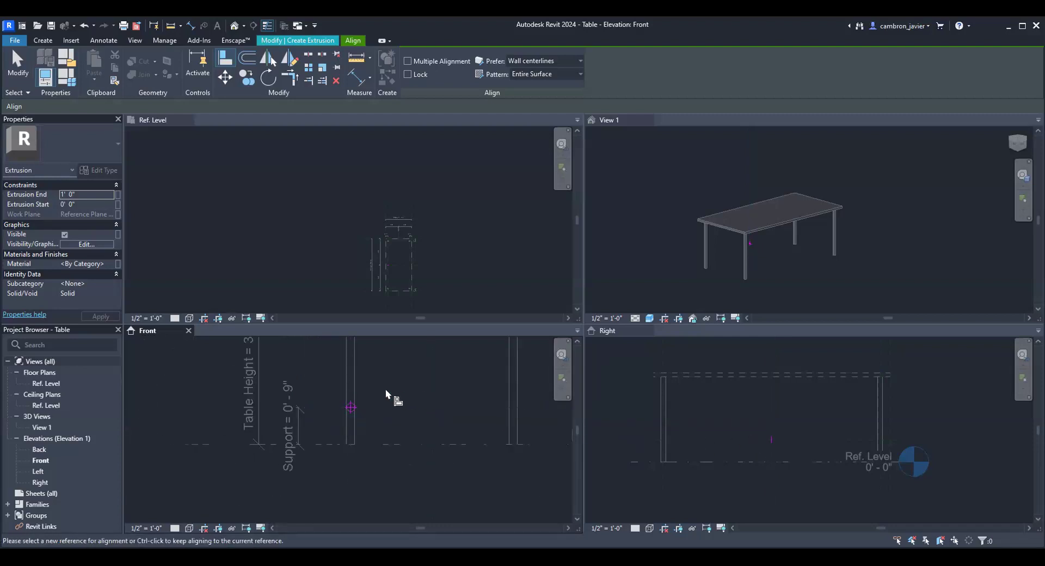
key(Escape)
- Examine the support circle's position relative to the legs in the Ref. Level plan and the 3D view
scroll(388, 261, up, 6)
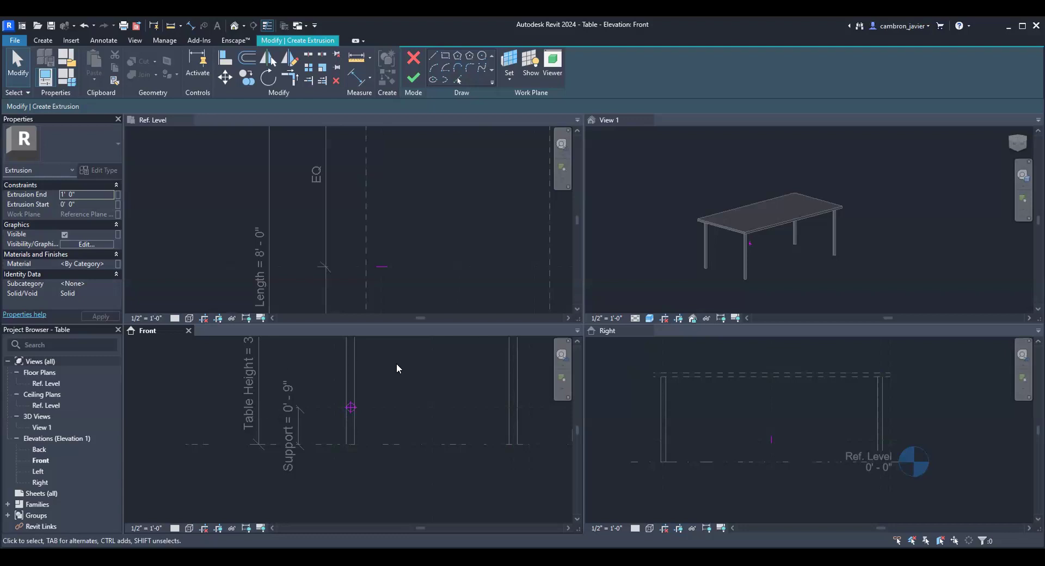
scroll(403, 367, down, 5)
scroll(376, 263, down, 6)
scroll(445, 271, up, 3)
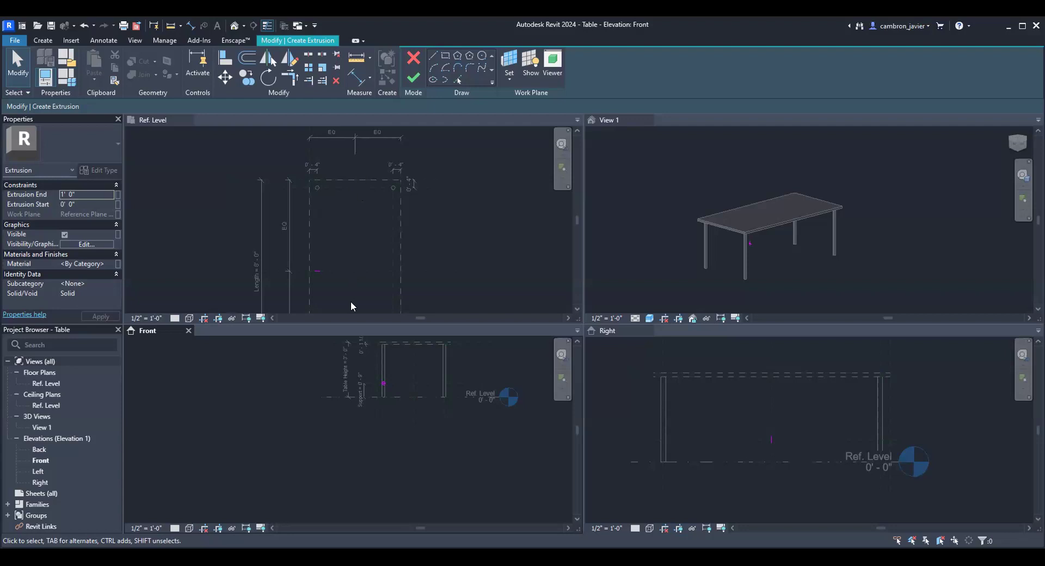
scroll(351, 239, down, 1)
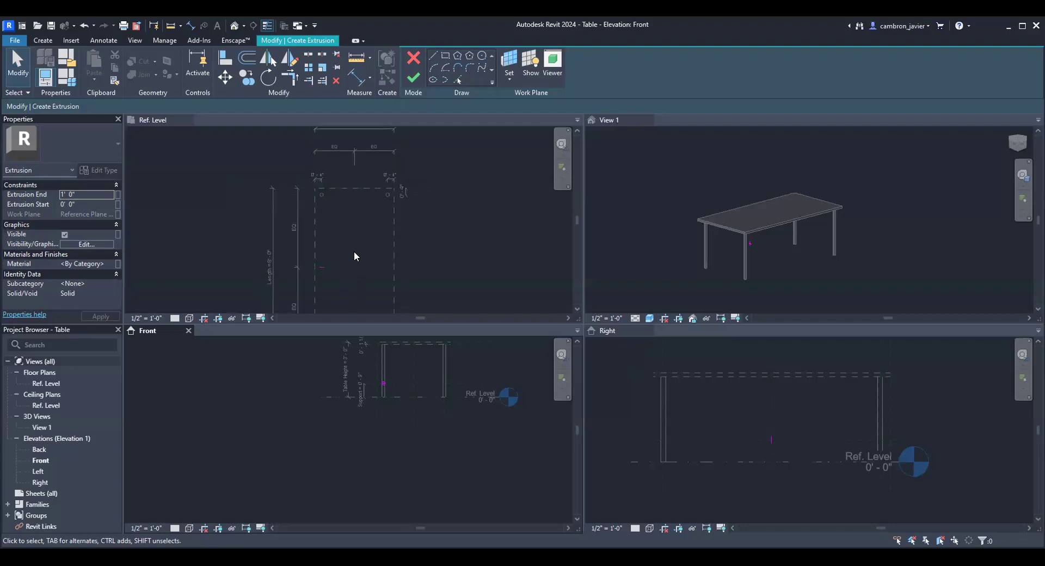
scroll(353, 207, down, 1)
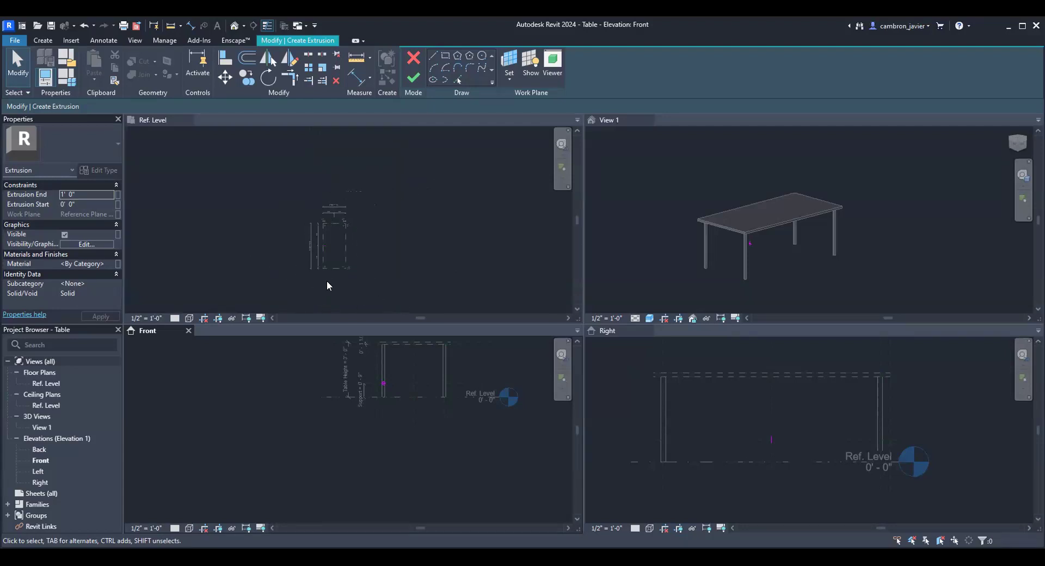
middle_drag(331, 263, 318, 228)
scroll(316, 228, up, 1)
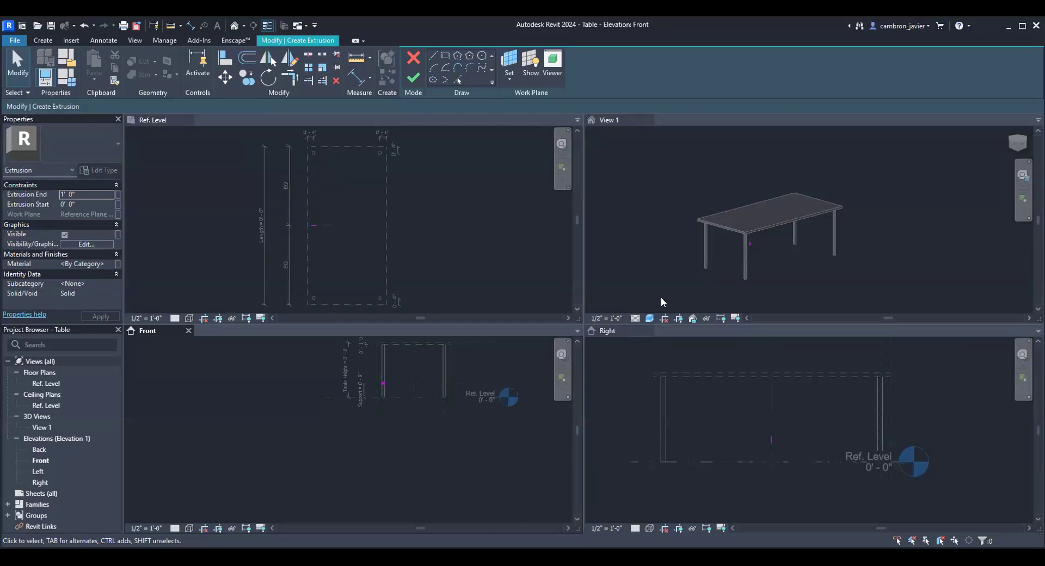
scroll(746, 263, up, 1)
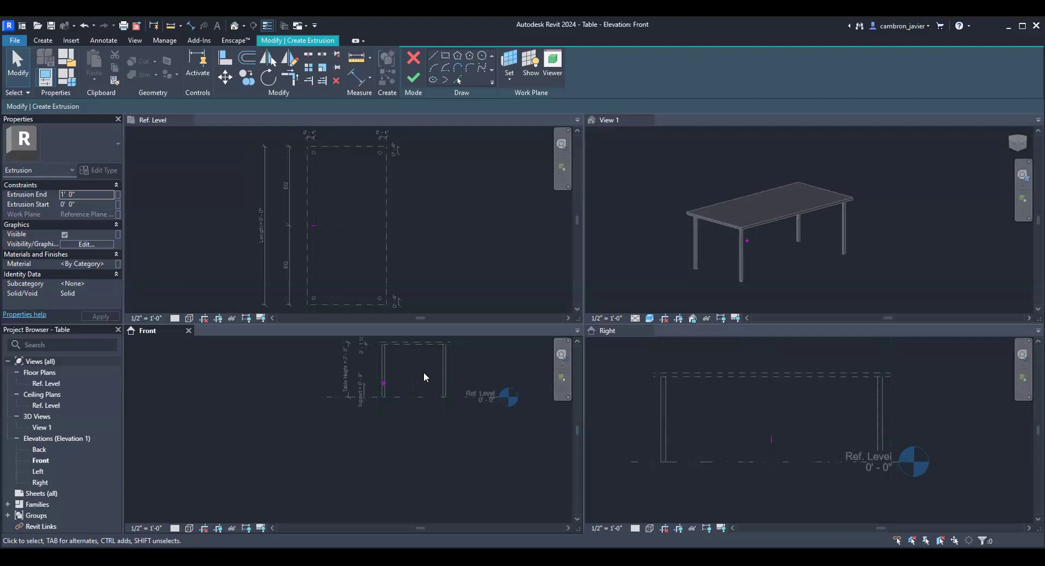
- Copy the support circle from its centre on the left leg to the right leg along the support reference plane in the Front elevation
scroll(423, 375, up, 3)
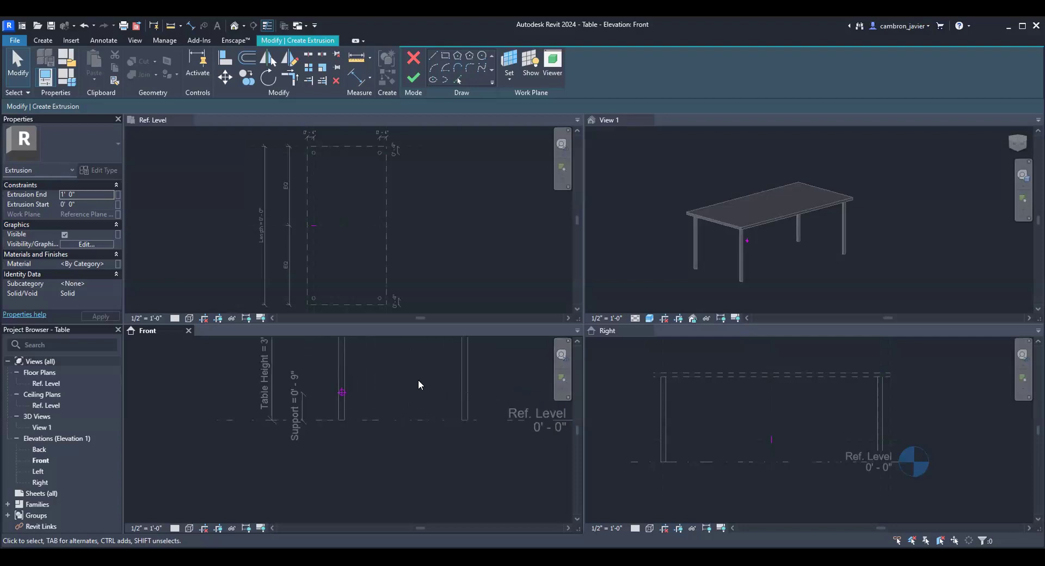
scroll(381, 387, up, 6)
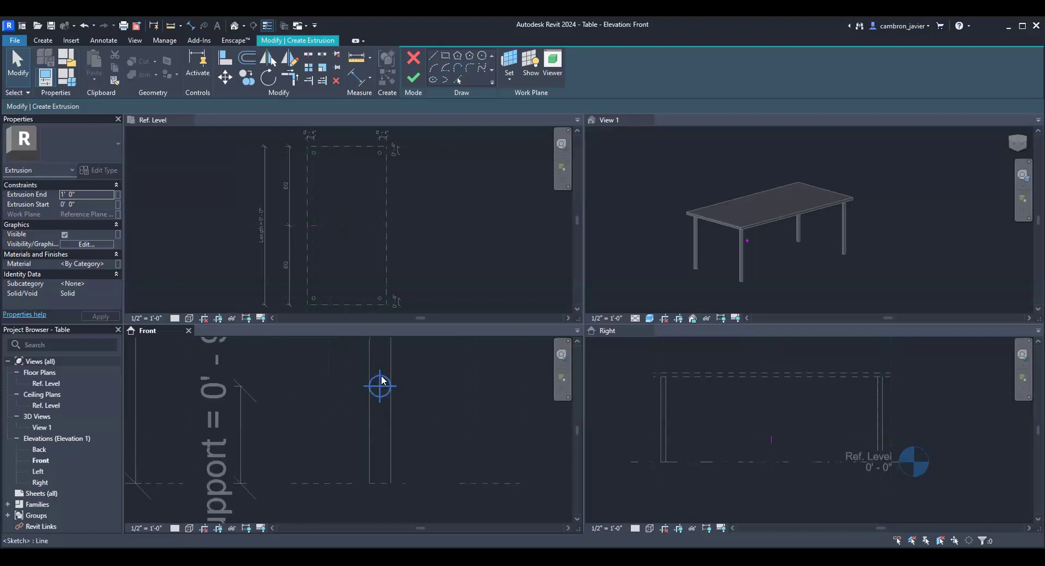
click(383, 381)
key(m)
key(v)
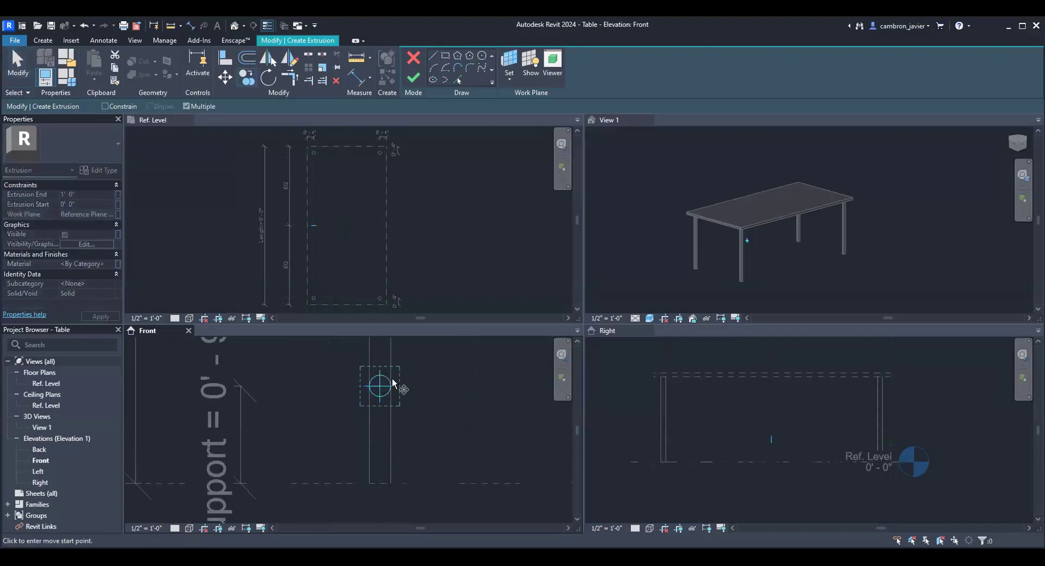
click(379, 386)
scroll(313, 395, down, 3)
scroll(310, 399, down, 4)
scroll(376, 402, up, 5)
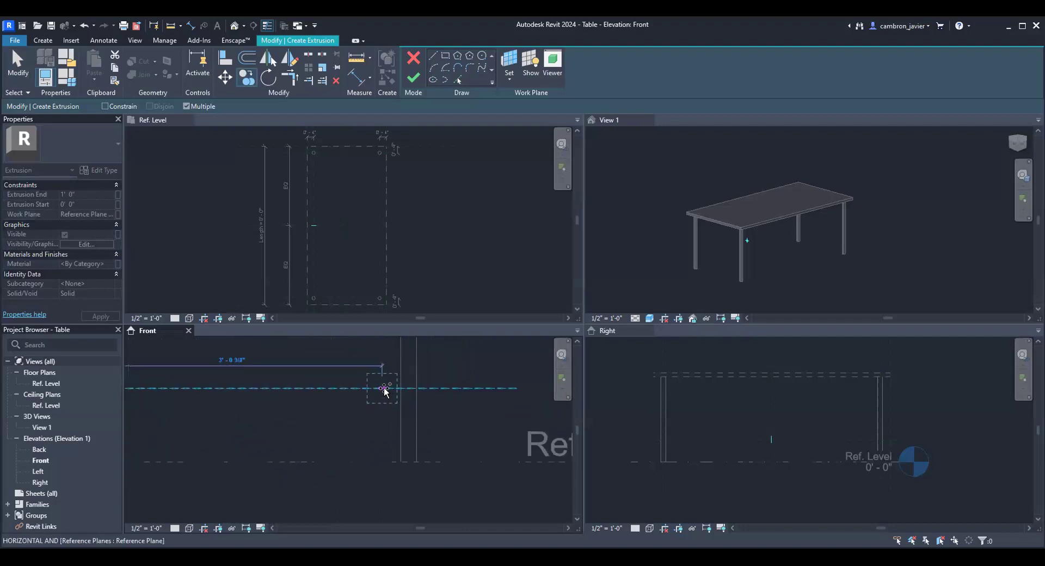
click(409, 387)
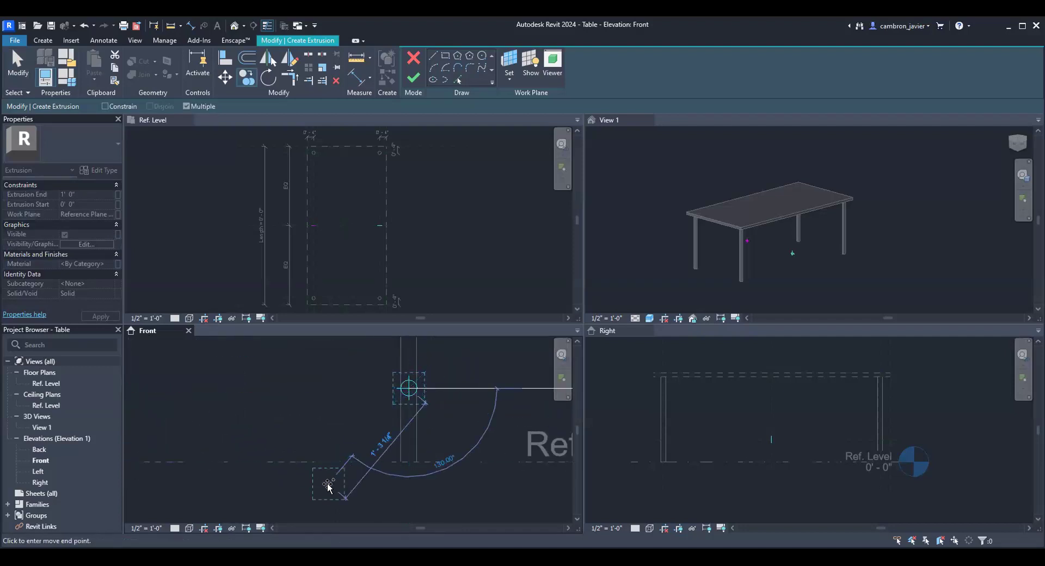
key(Escape)
scroll(392, 403, up, 1)
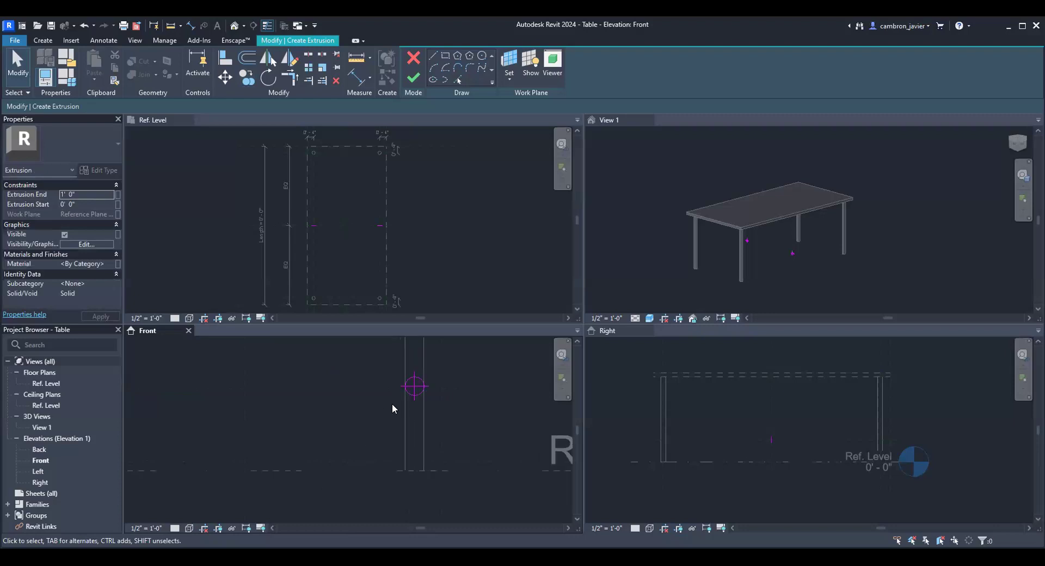
- Align and lock the copied circle's center mark to the support plane and the right leg's centre plane in the Front elevation, and finish the extrusion
key(a)
key(l)
scroll(430, 387, up, 2)
click(449, 390)
click(418, 389)
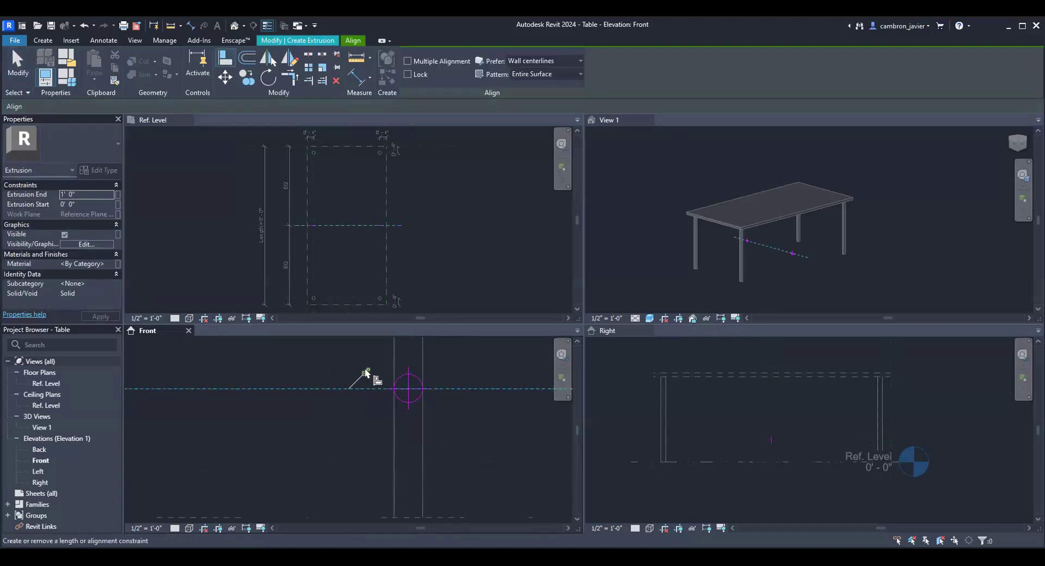
click(408, 355)
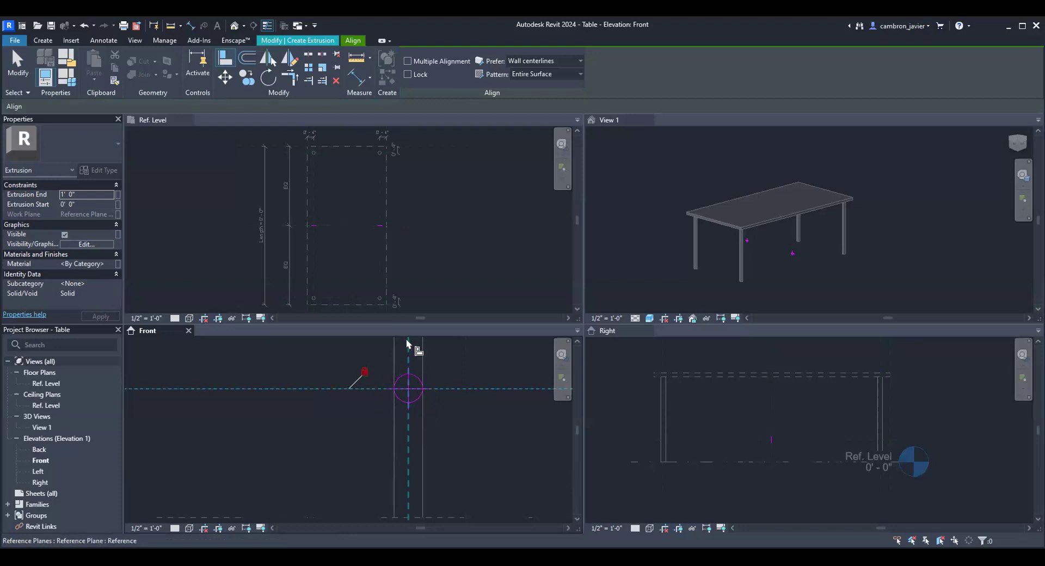
click(409, 387)
scroll(438, 422, down, 2)
key(Escape)
scroll(437, 413, down, 2)
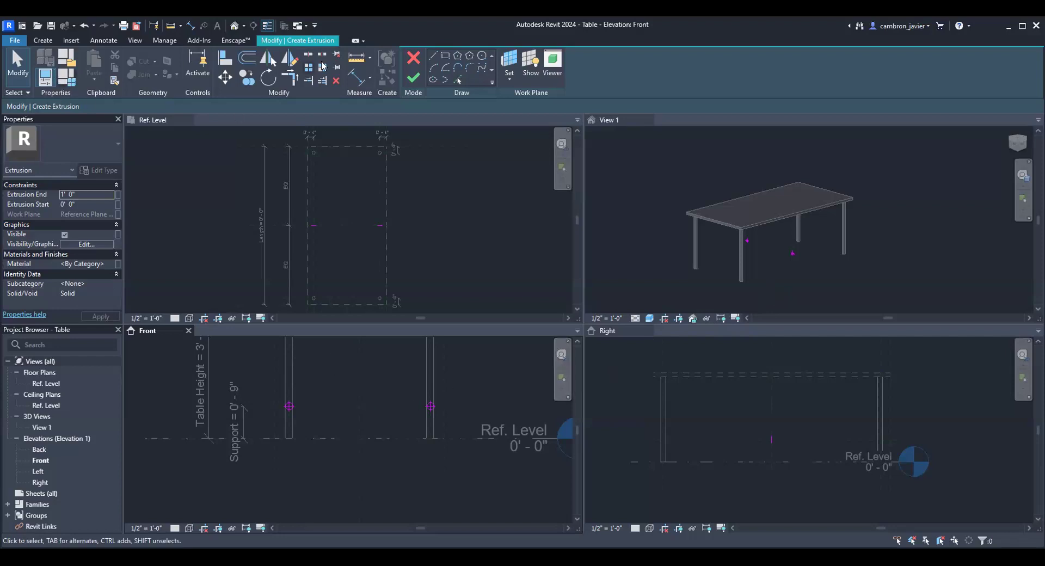
click(414, 80)
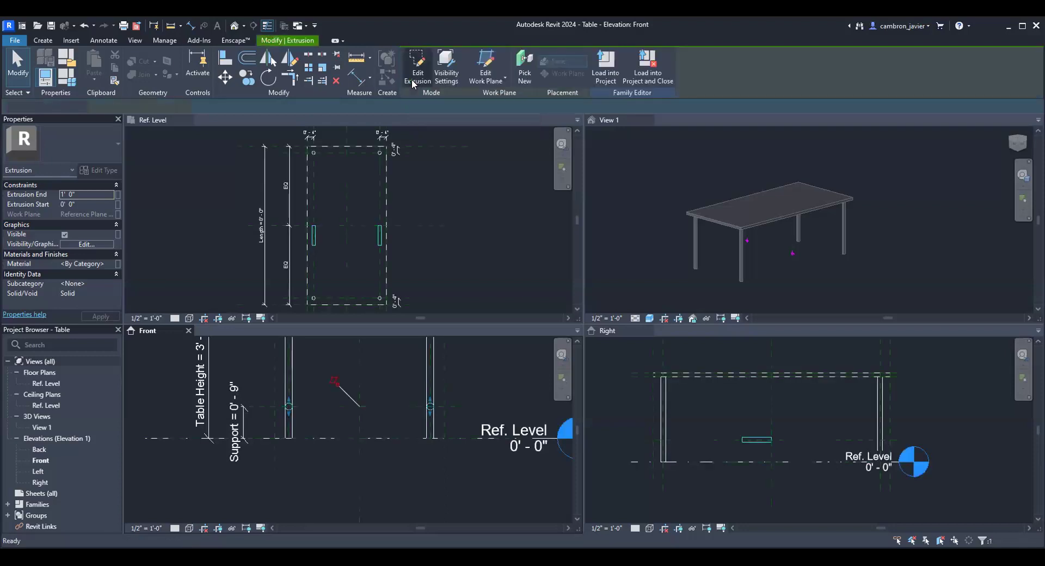
- Compare the direction of the extruded supports in the 3D view with the table drawings in the Arc31 Table Family Assignment PDF in the browser
scroll(810, 271, up, 1)
click(819, 266)
shift+middle_drag(824, 277, 768, 259)
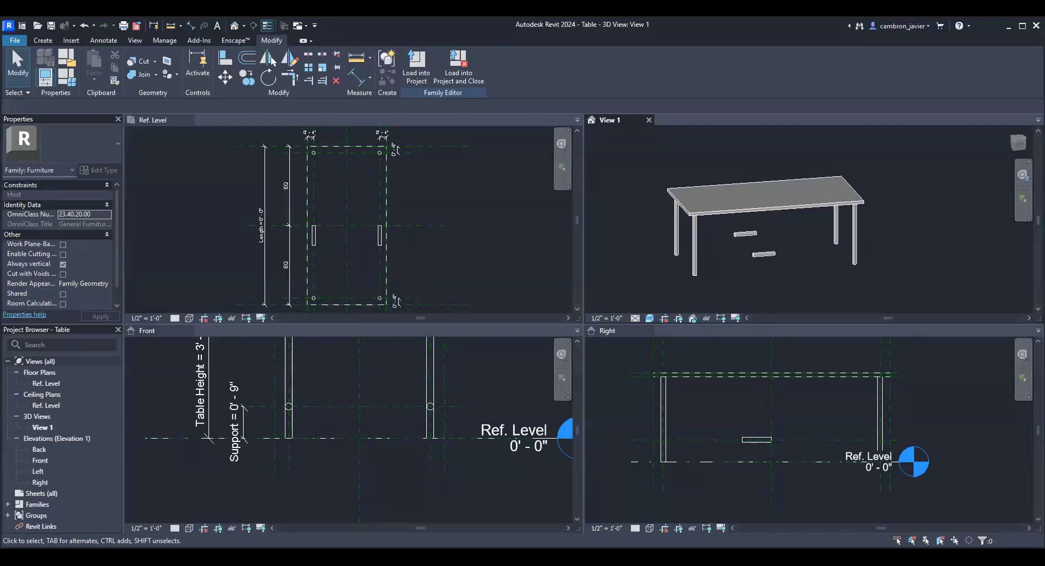
key(alt+Tab)
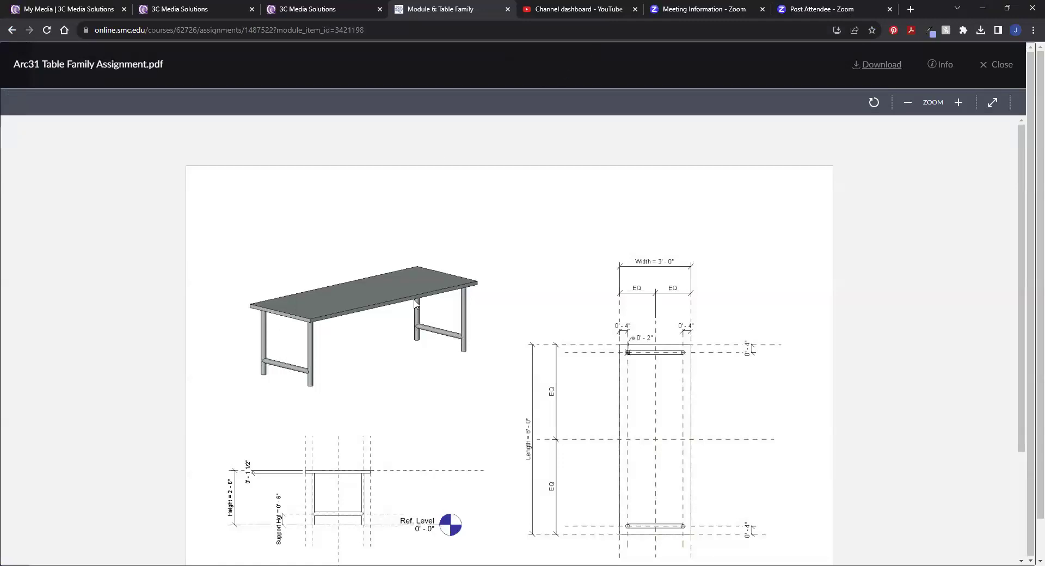
key(alt+Tab)
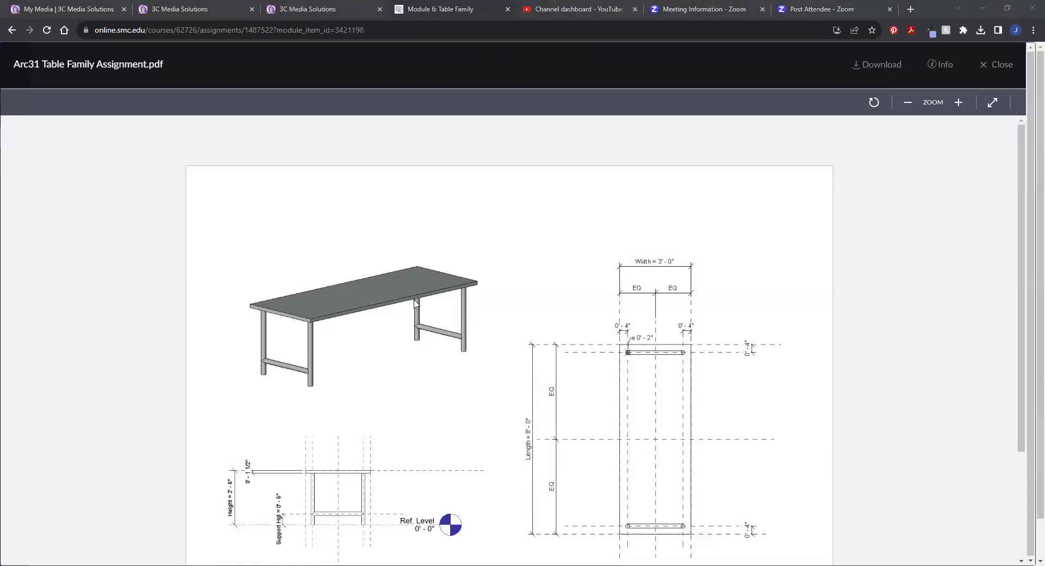
key(alt+Tab)
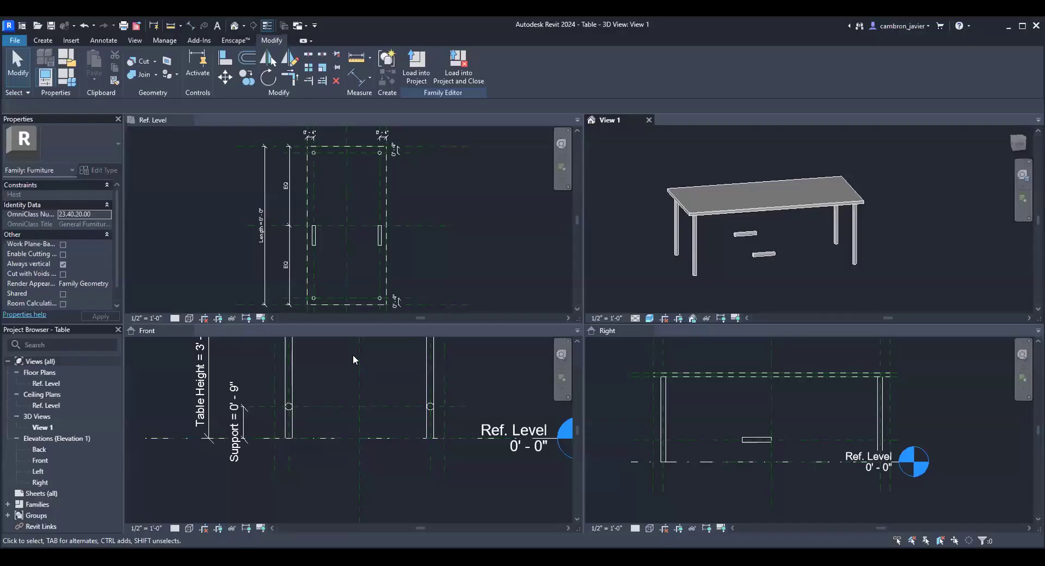
click(370, 223)
click(406, 386)
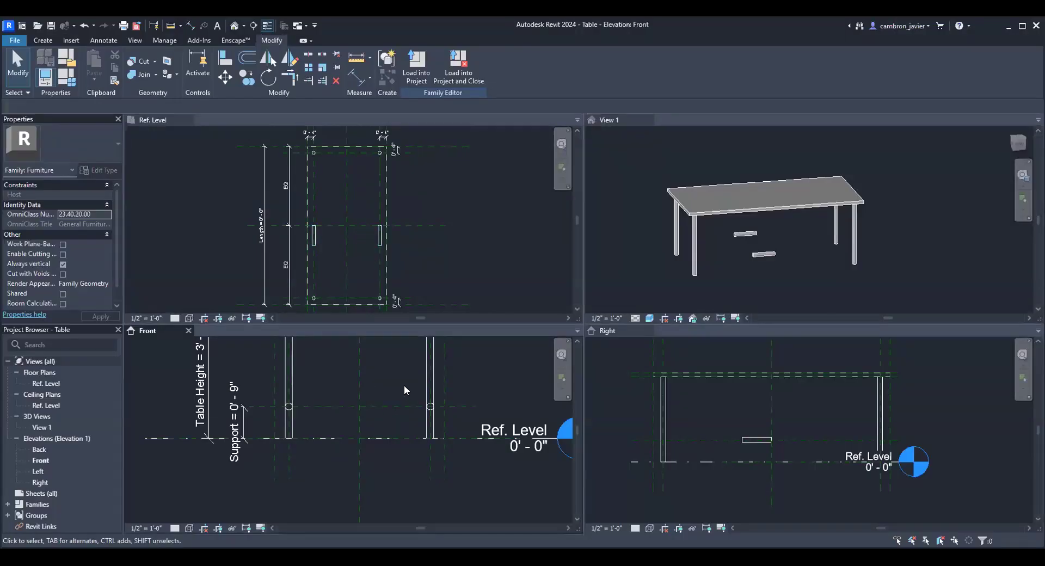
scroll(400, 405, down, 2)
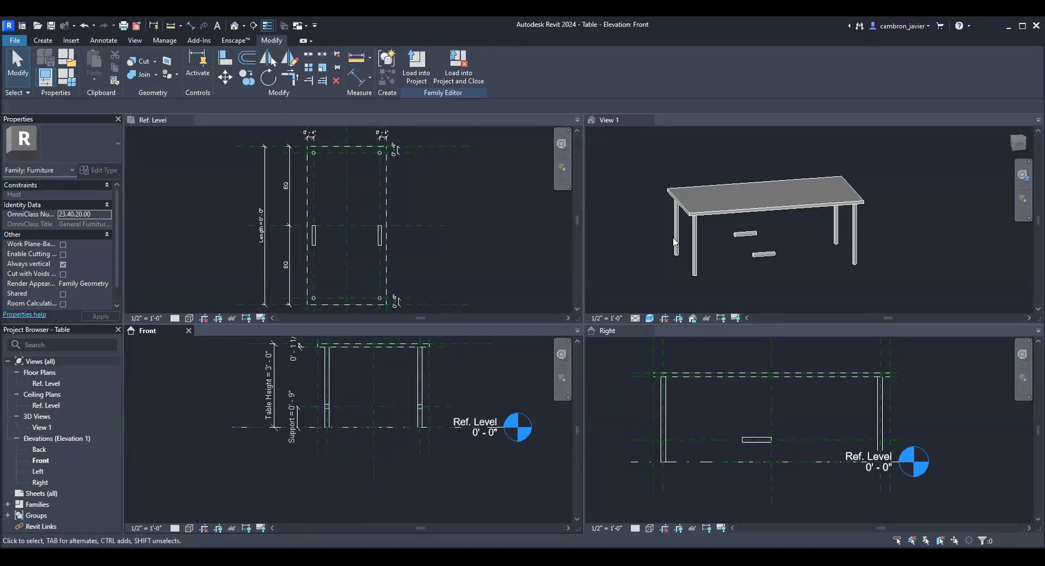
- Delete the two-bar support extrusion that runs along the table's length
click(653, 248)
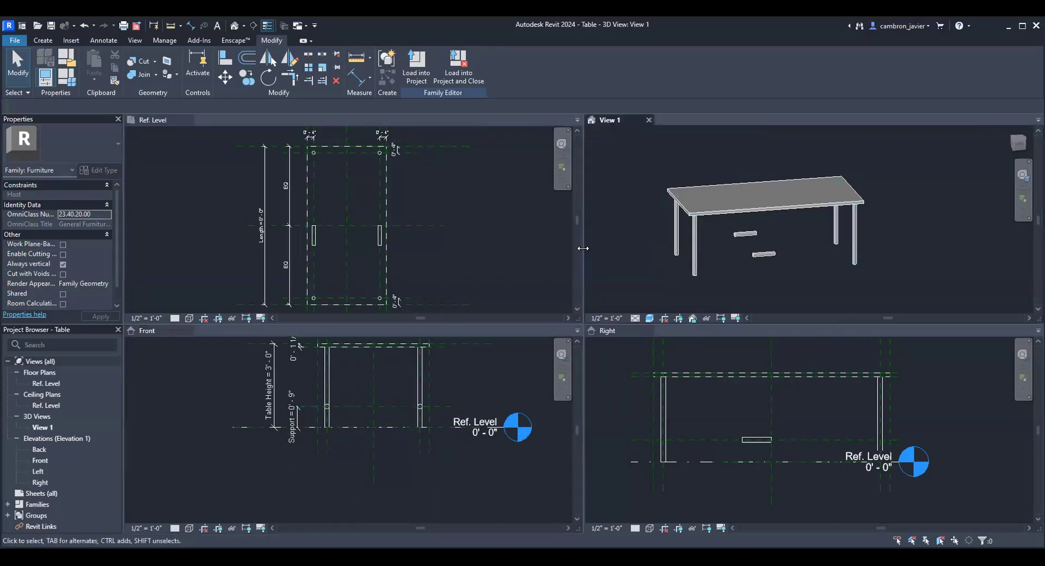
shift+middle_drag(625, 238, 637, 214)
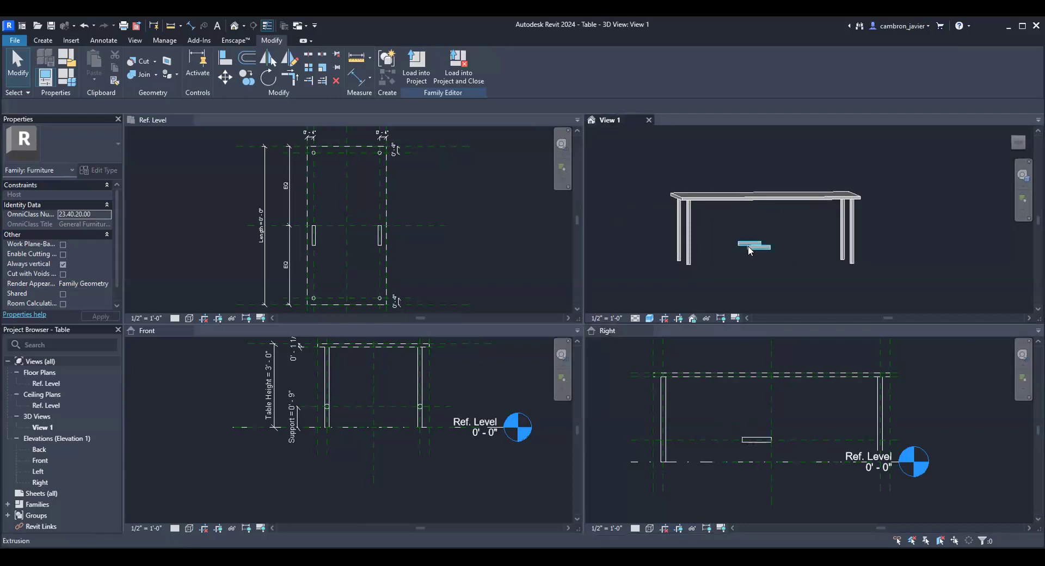
key(Delete)
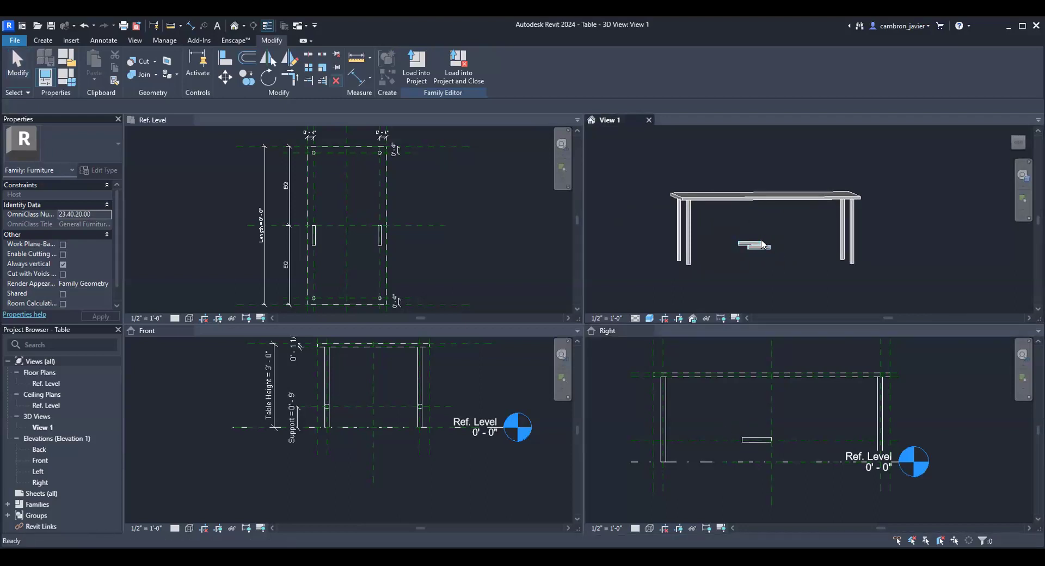
click(756, 243)
key(Return)
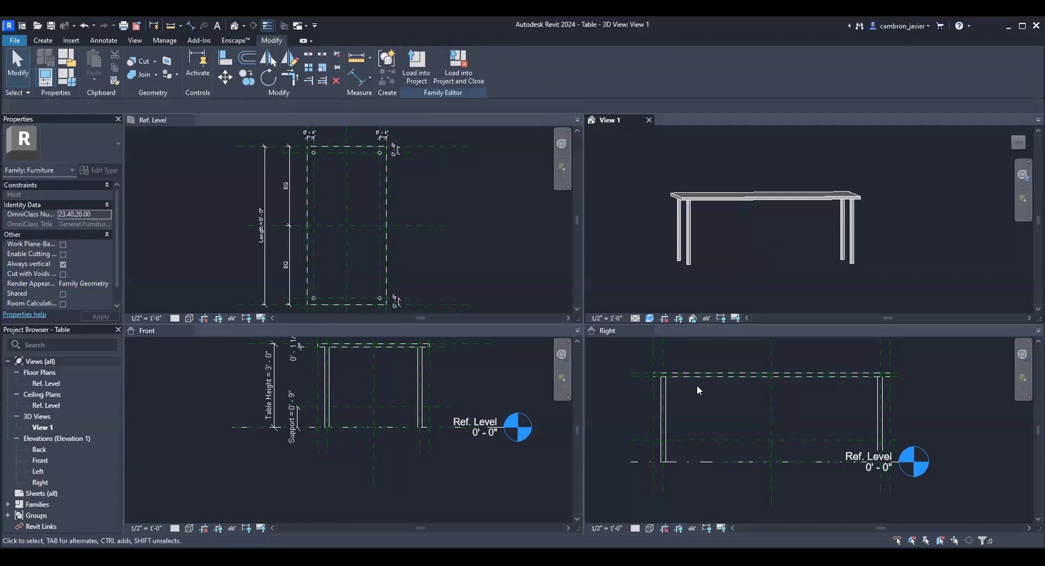
- Start an extrusion in the Right elevation and sketch a leg-wide circle where the left leg's centre plane crosses the support reference plane
click(606, 394)
scroll(724, 432, up, 1)
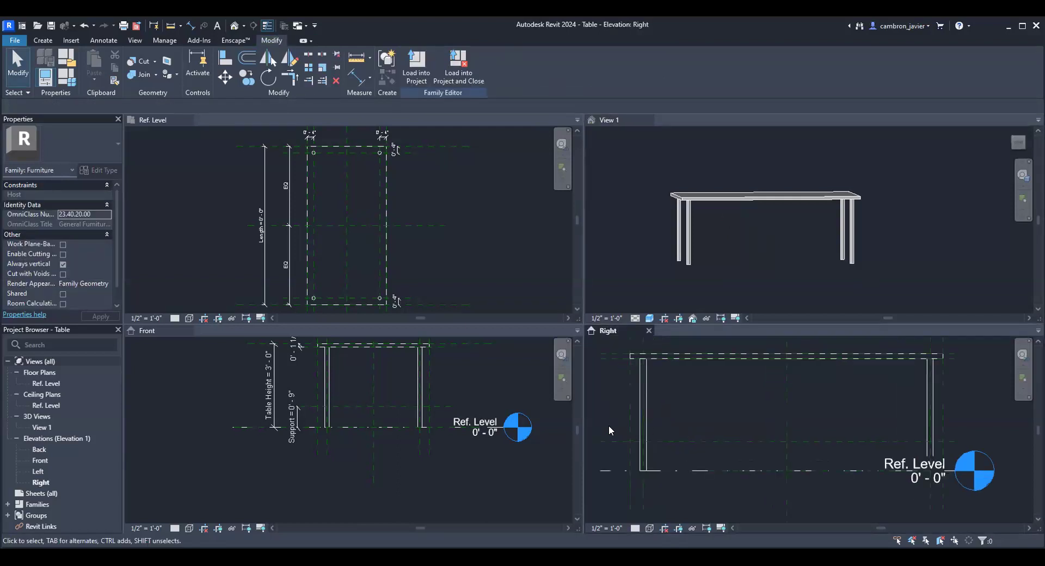
click(43, 41)
click(96, 65)
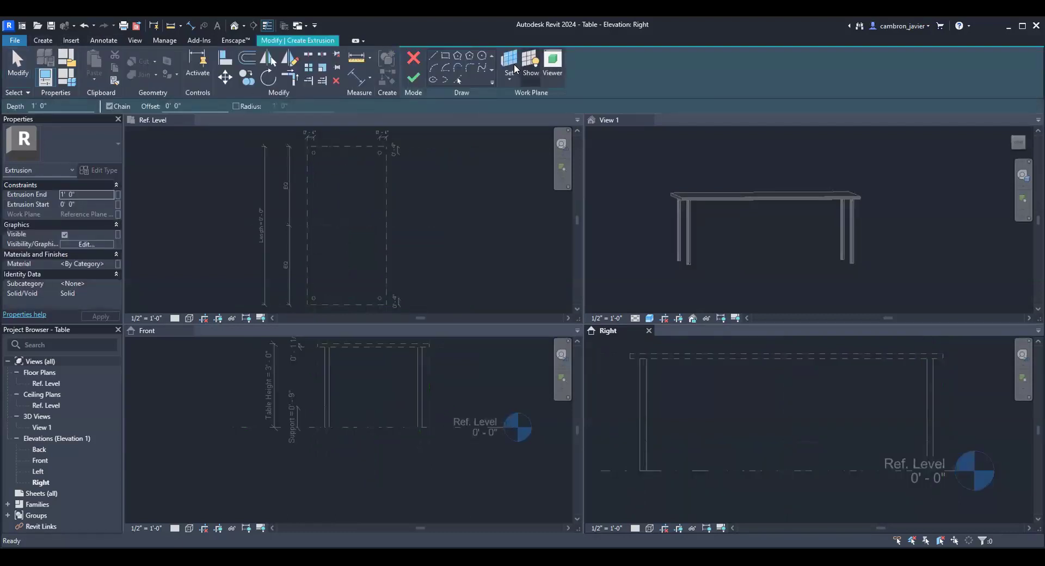
click(482, 57)
scroll(635, 396, up, 2)
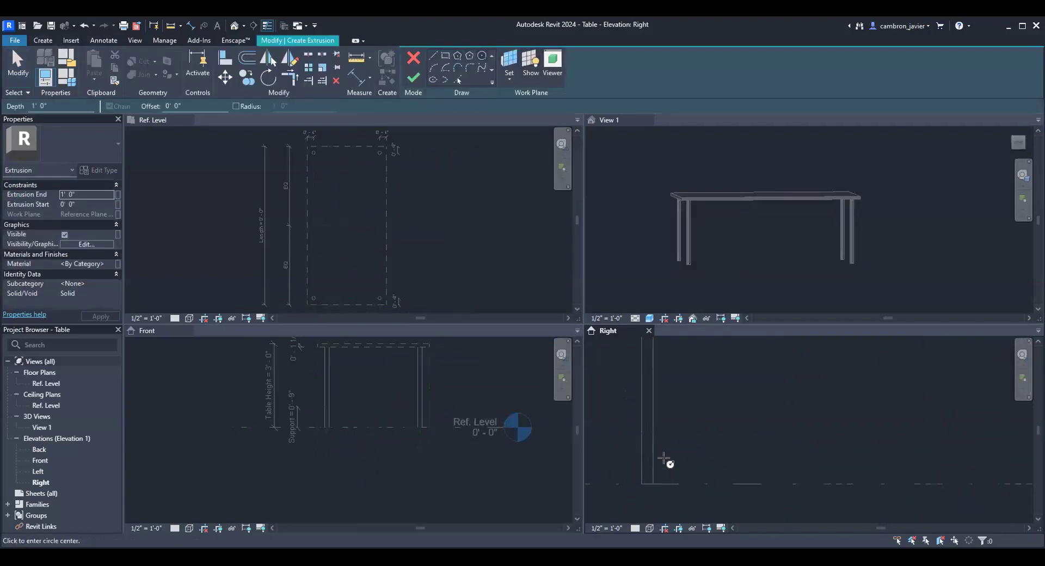
click(641, 417)
click(651, 418)
scroll(656, 435, up, 2)
key(Escape)
- Make the circle's center mark visible, and align and lock it to the support reference plane and the left leg's centre plane
click(637, 389)
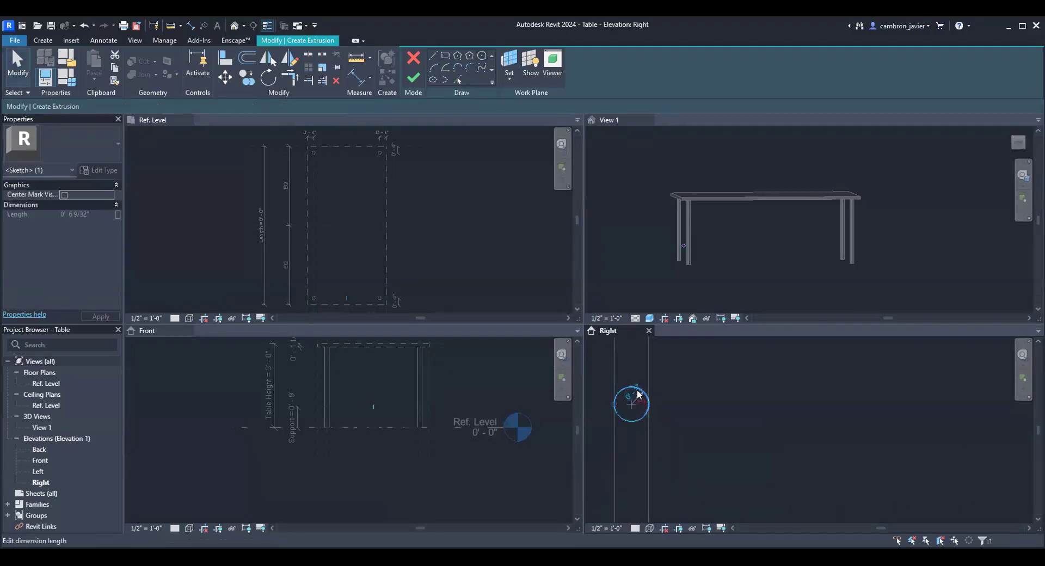
click(712, 365)
key(l)
click(697, 405)
click(641, 404)
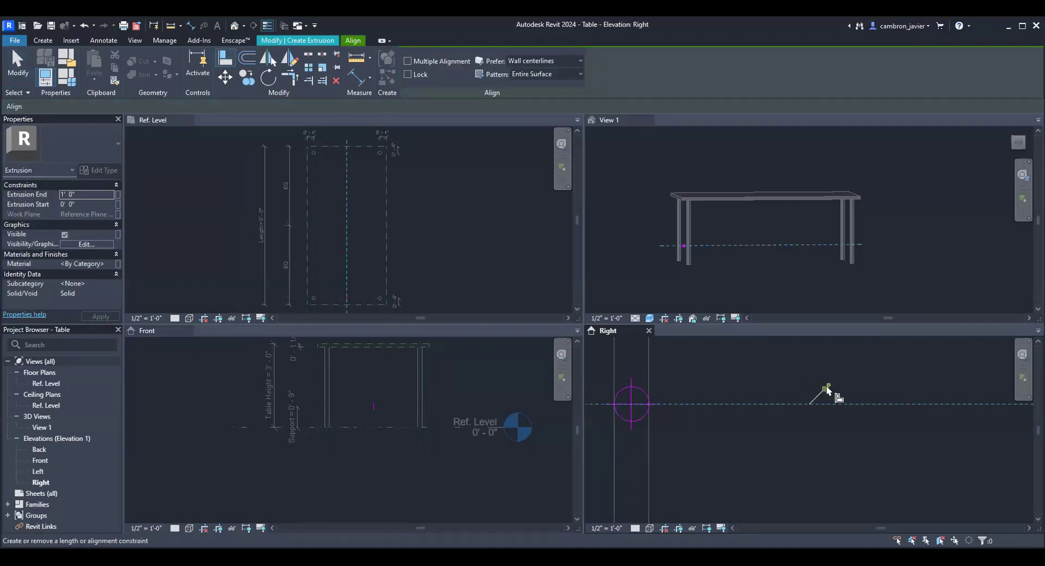
click(631, 355)
click(632, 403)
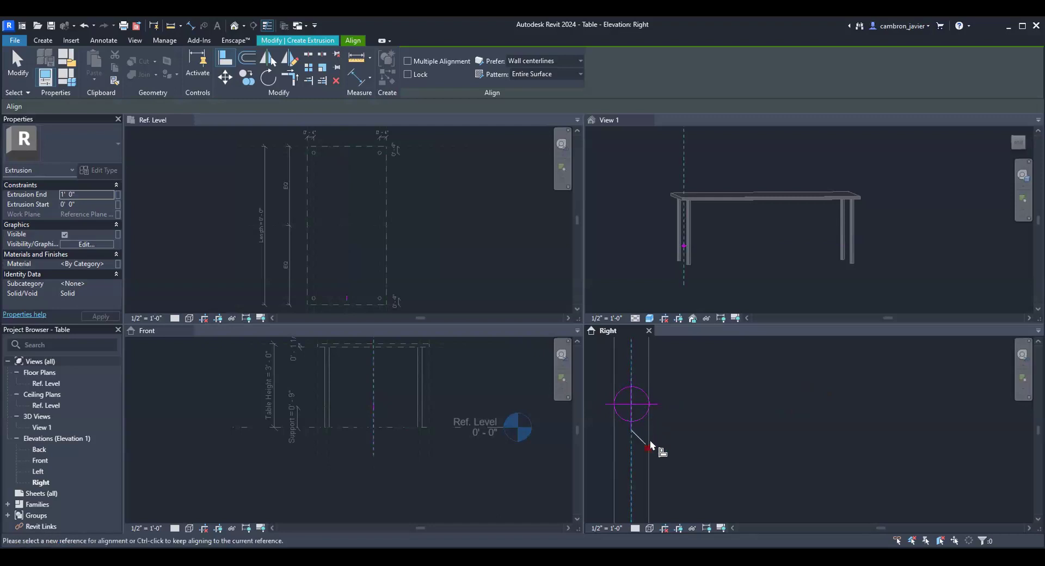
key(Escape)
key(Escape)
- Copy the support circle from its centre on the left leg to the right leg along the support reference plane in the Right elevation
click(634, 388)
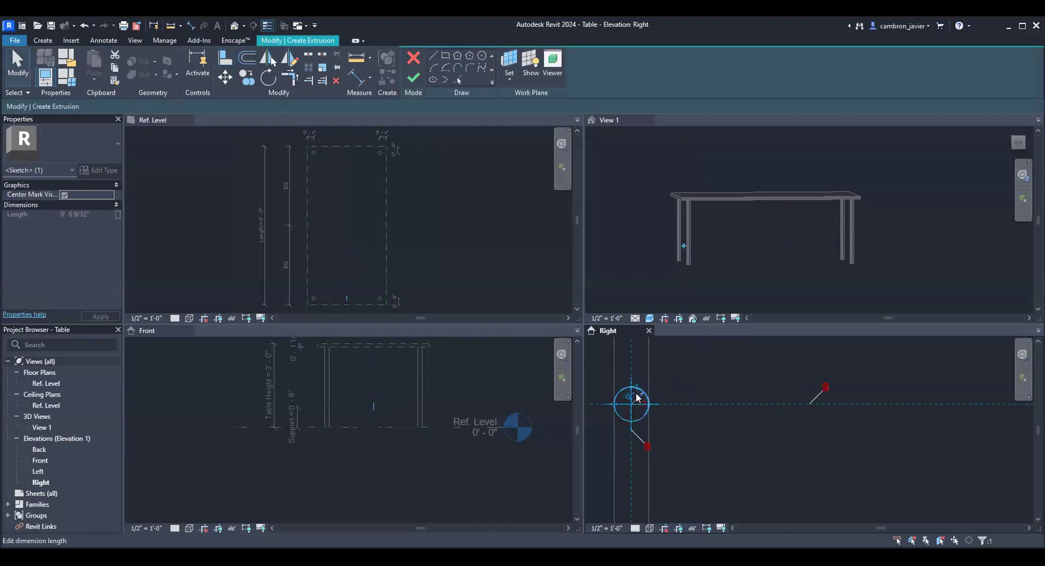
key(c)
key(o)
click(631, 404)
scroll(621, 413, down, 8)
scroll(752, 411, up, 8)
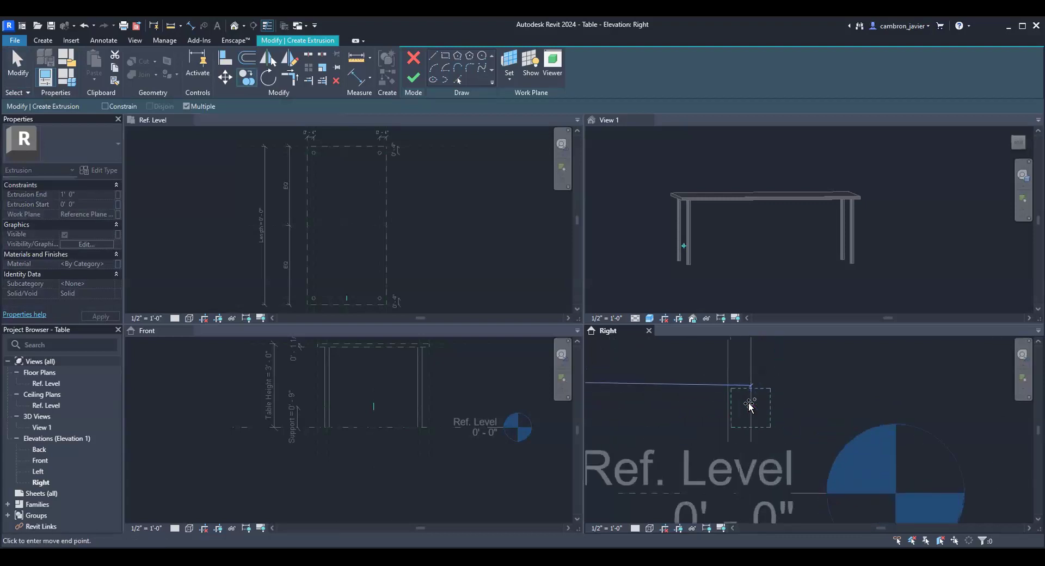
click(727, 380)
scroll(761, 396, down, 2)
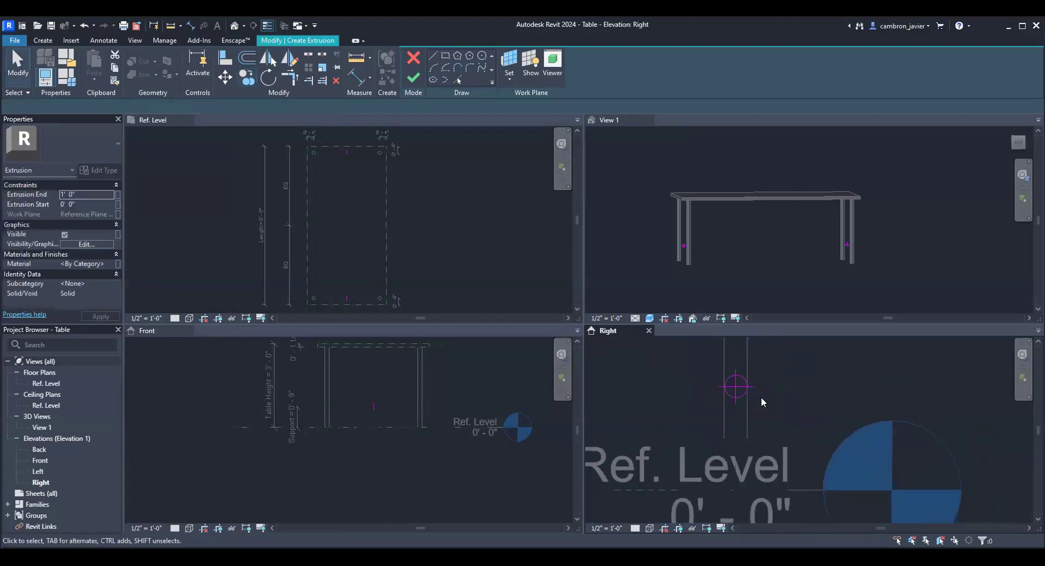
- Align and lock the copied circle's center mark to the support reference plane and the right leg's centre plane in the Right elevation
key(l)
click(766, 387)
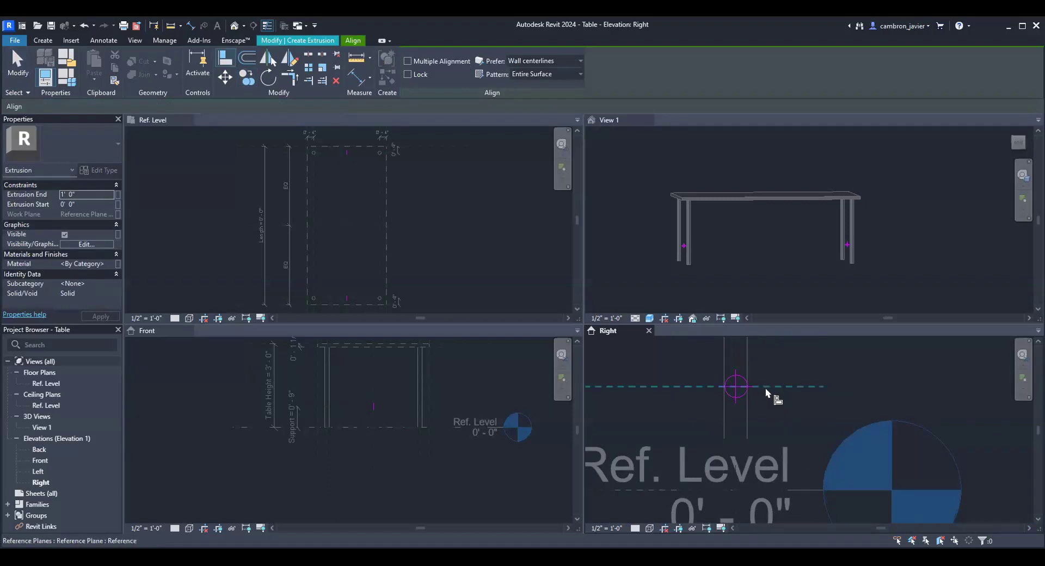
key(Escape)
click(735, 380)
click(735, 379)
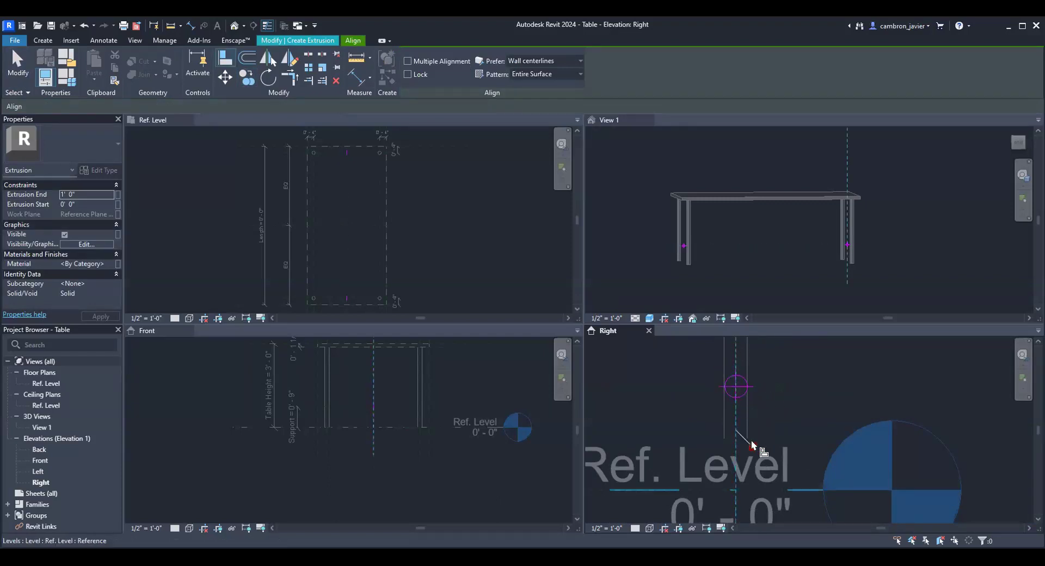
scroll(781, 412, down, 2)
key(Escape)
key(Escape)
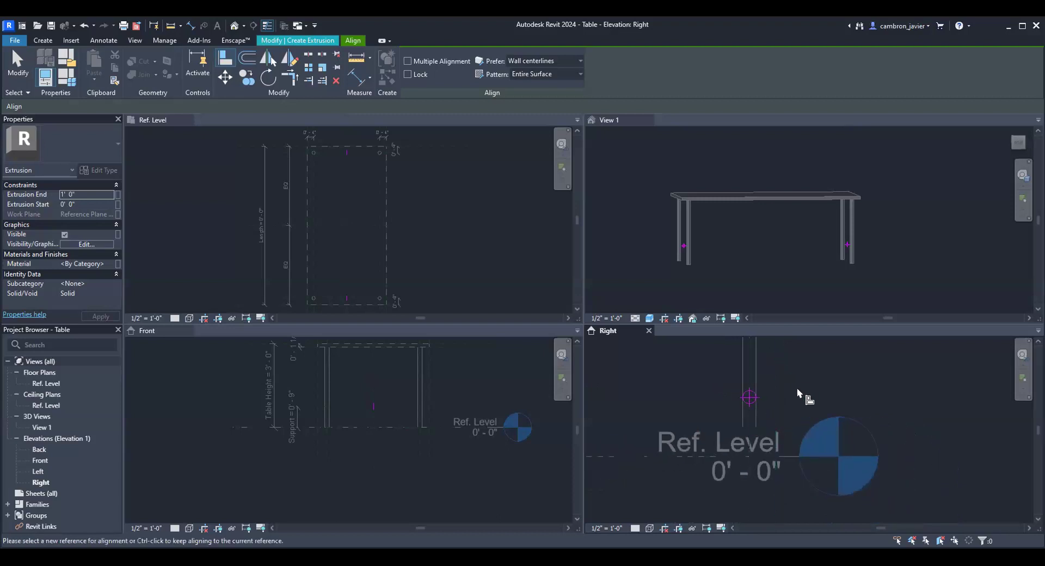
scroll(715, 375, down, 2)
- Finish the two-circle support extrusion and examine its orientation between the legs in the 3D view
click(413, 81)
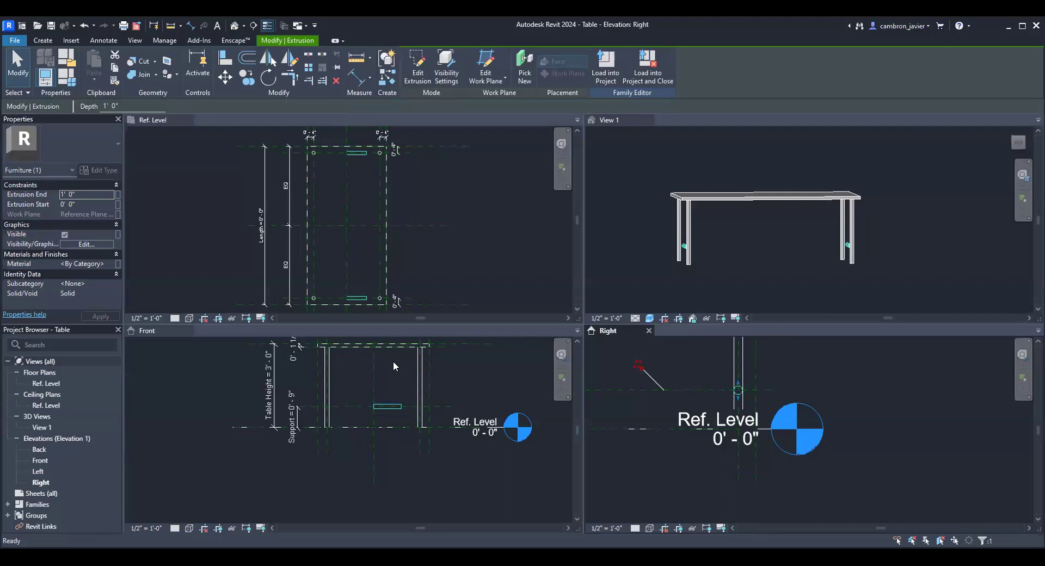
click(719, 254)
shift+middle_drag(729, 254, 777, 273)
click(777, 272)
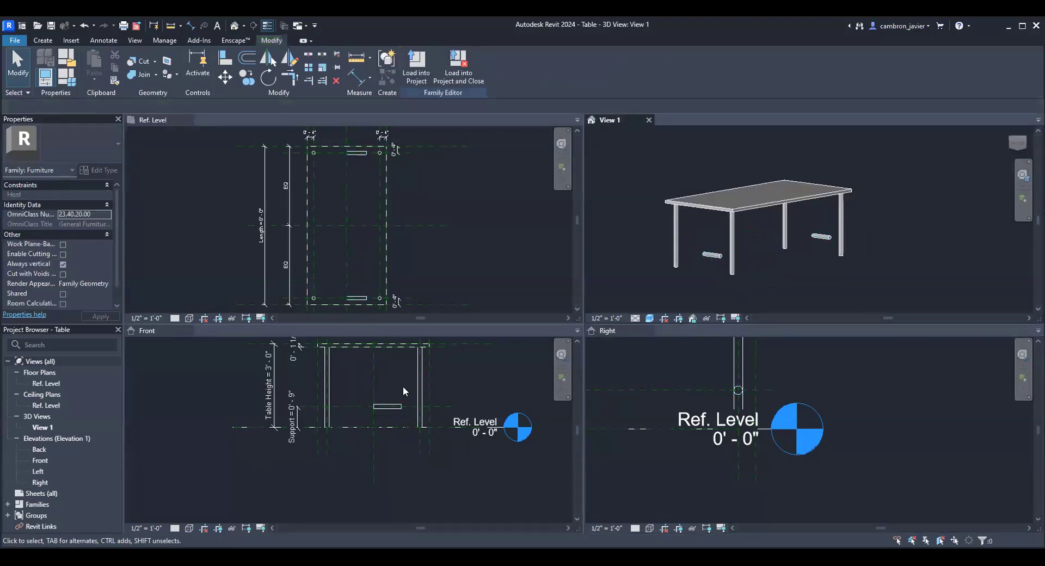
- Align and lock the supports' right end to the right leg's centre reference plane in the Front elevation
scroll(403, 387, up, 4)
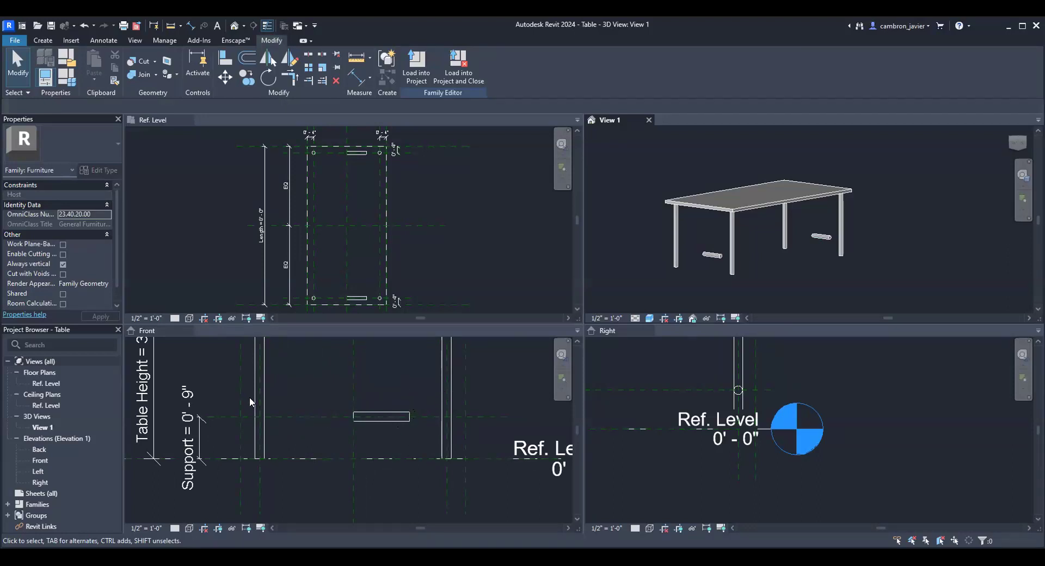
scroll(448, 394, down, 3)
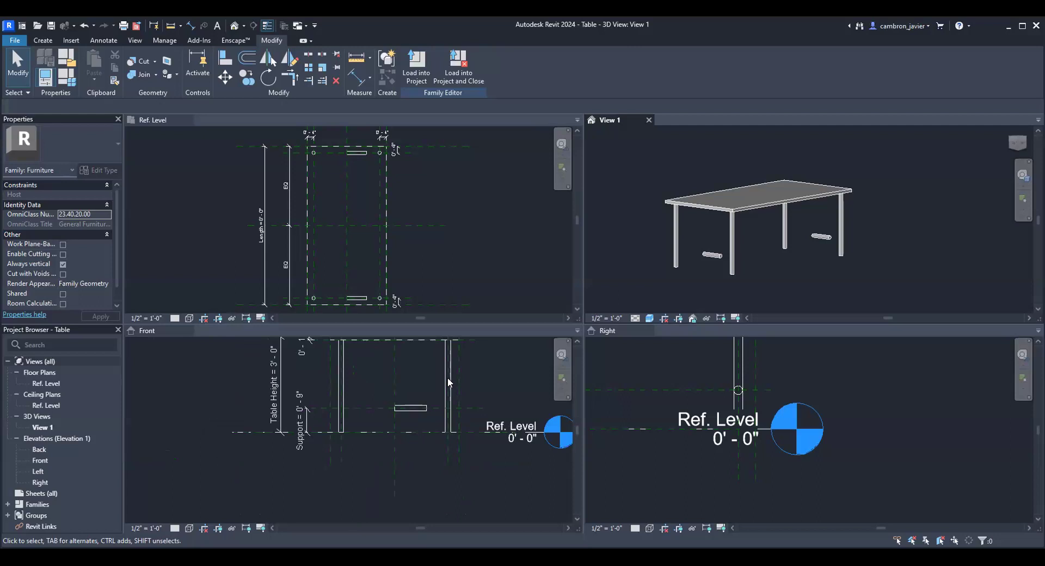
click(444, 443)
scroll(448, 442, down, 5)
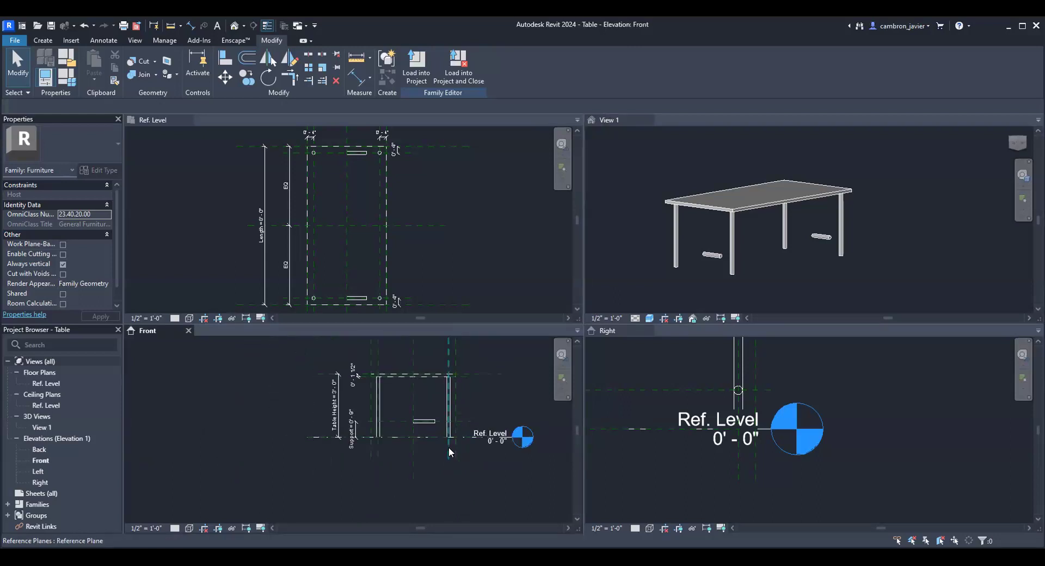
click(446, 354)
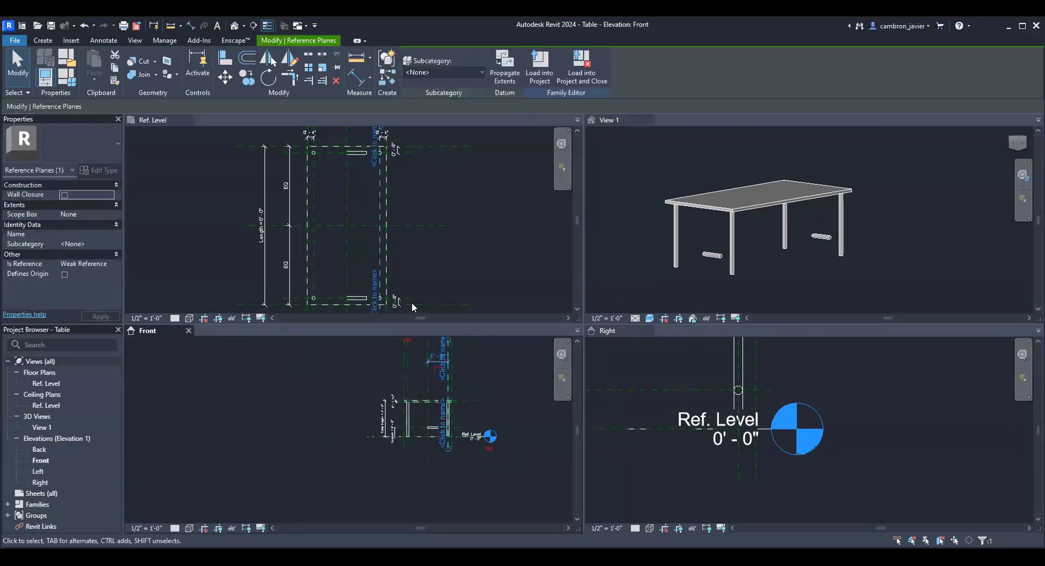
scroll(443, 407, up, 1)
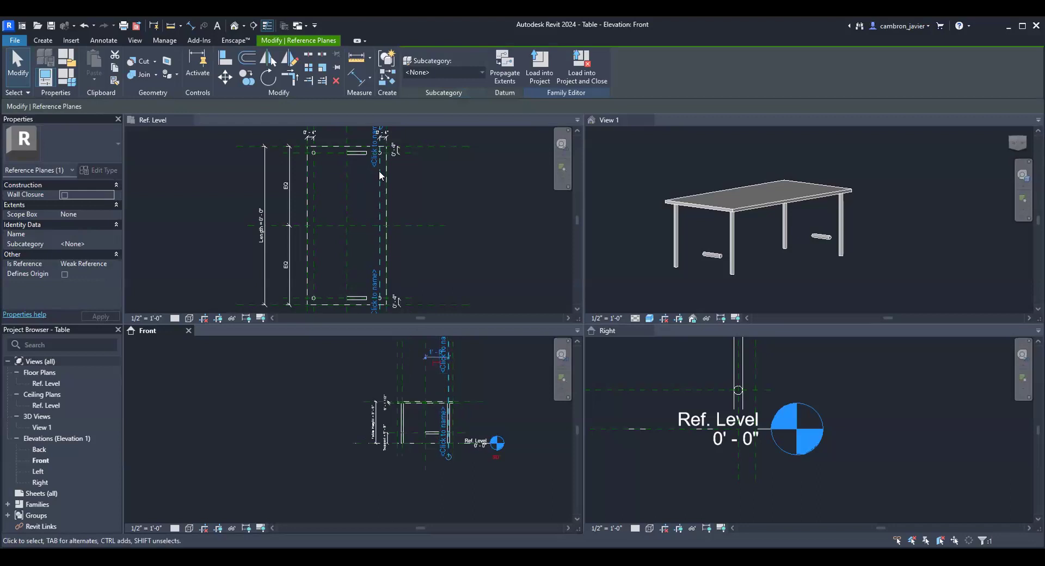
click(461, 478)
scroll(440, 425, up, 6)
key(a)
key(l)
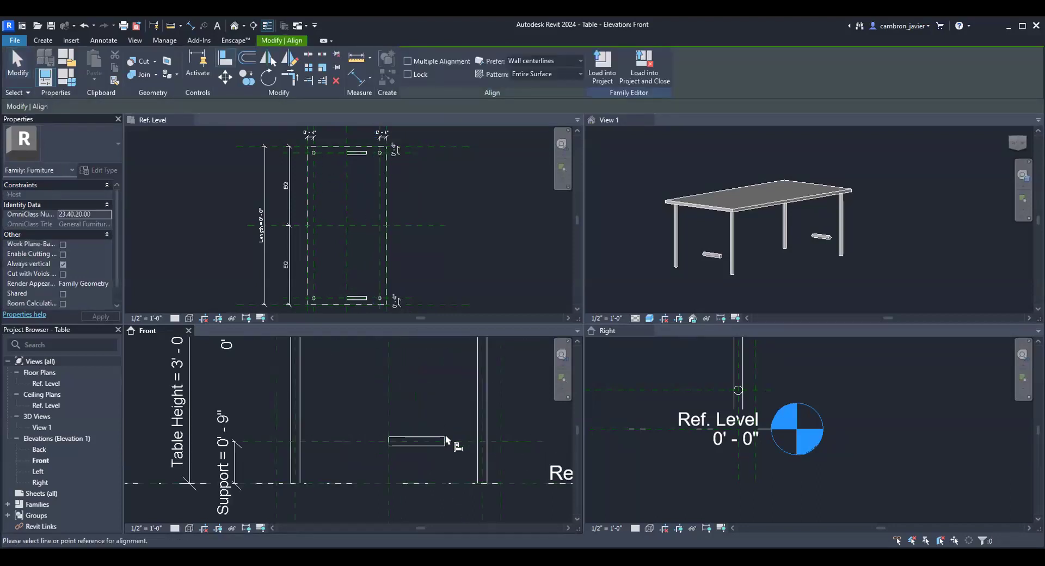
click(482, 414)
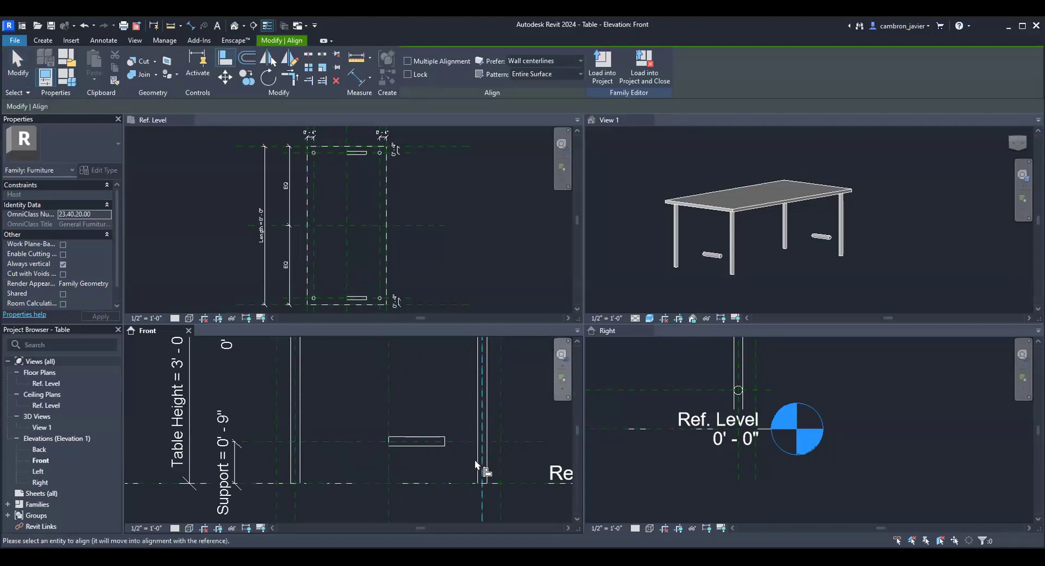
click(445, 442)
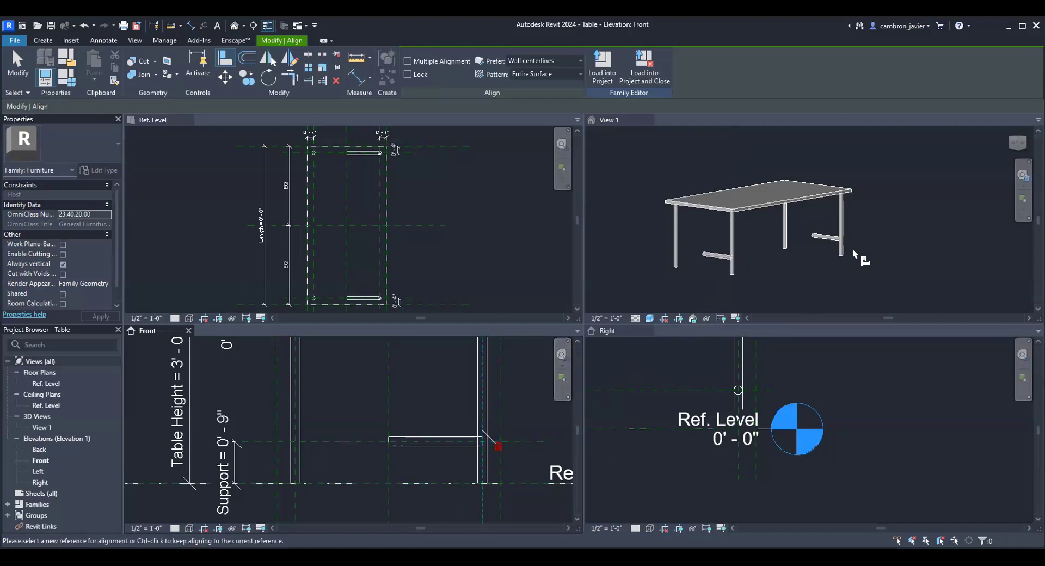
- Align and lock the supports' left end to the left leg's centre reference plane in the Front elevation, and check the joints in 3D
click(294, 419)
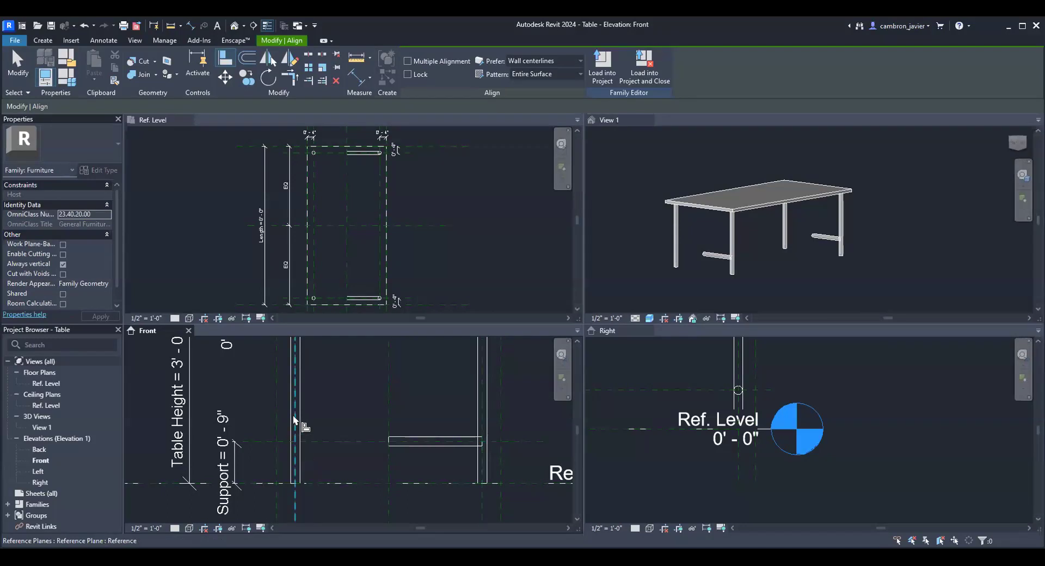
click(396, 440)
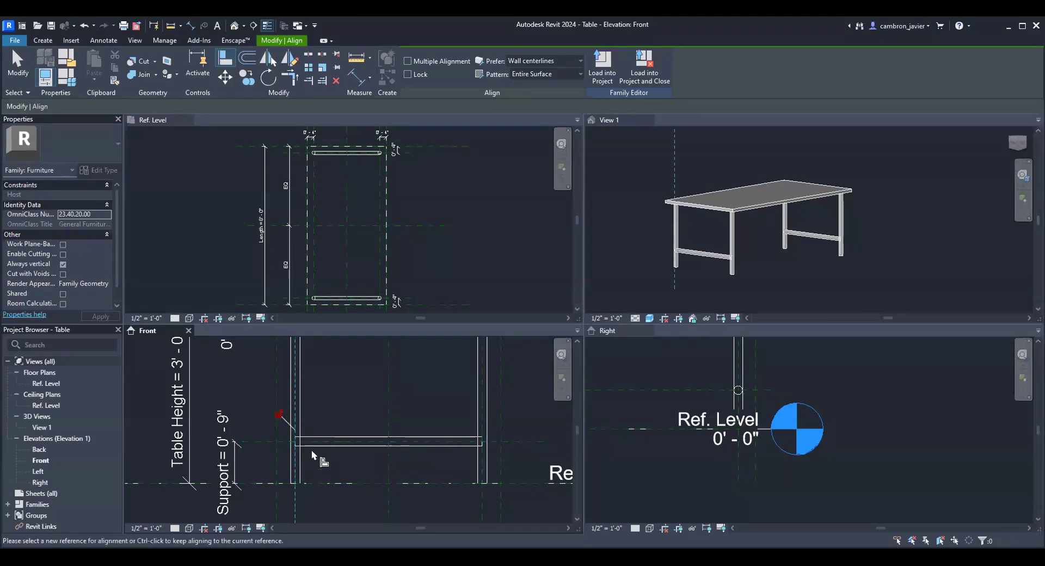
click(278, 415)
scroll(753, 266, up, 4)
scroll(749, 261, up, 3)
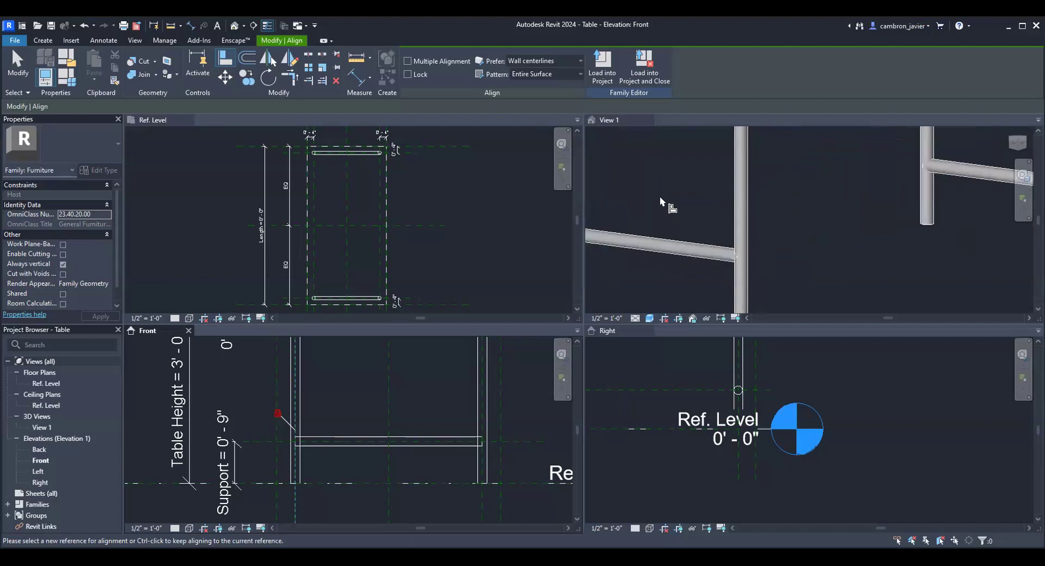
scroll(677, 214, down, 1)
scroll(376, 414, down, 5)
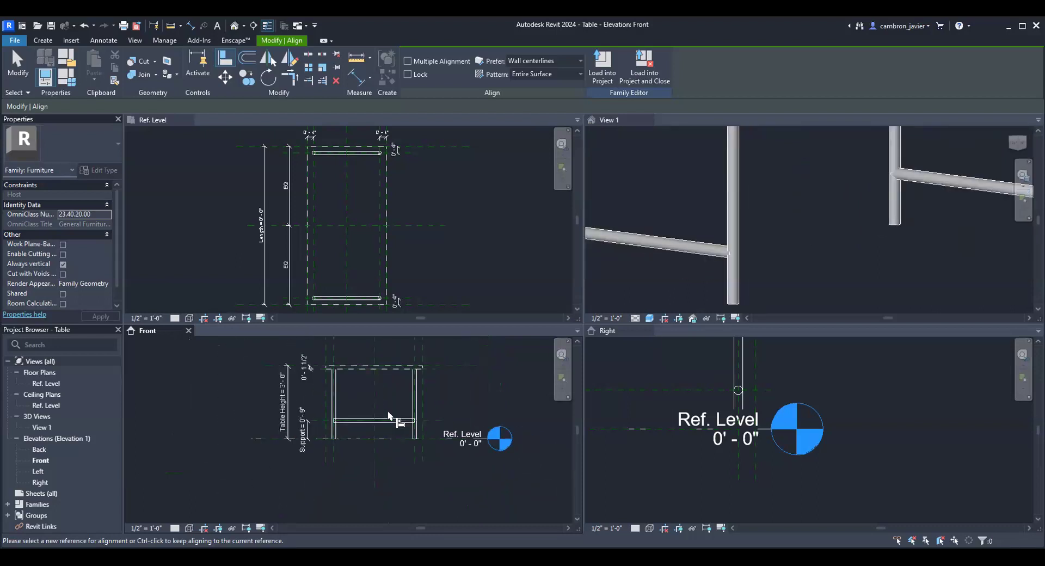
key(Escape)
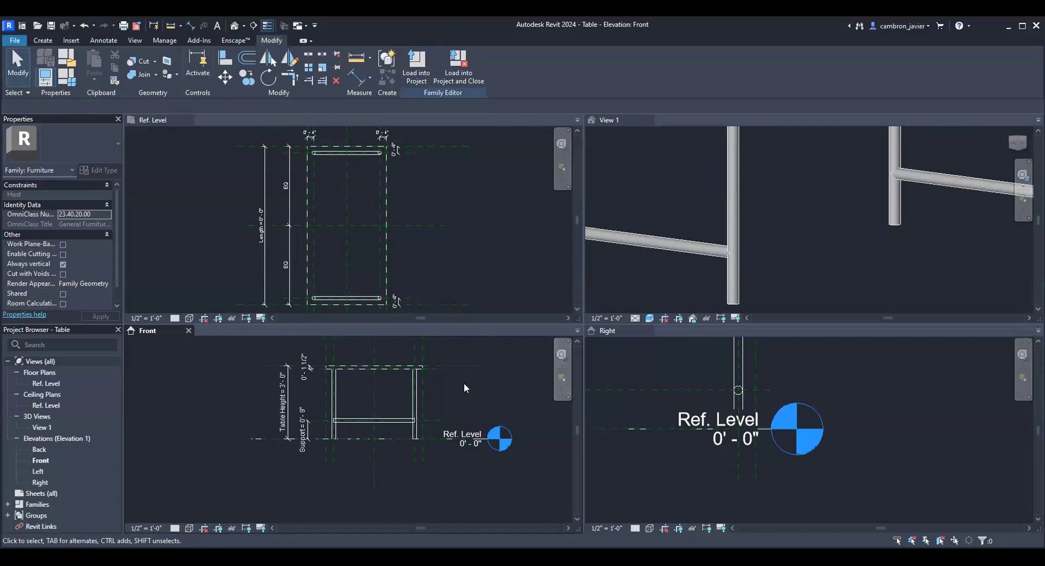
scroll(681, 208, down, 5)
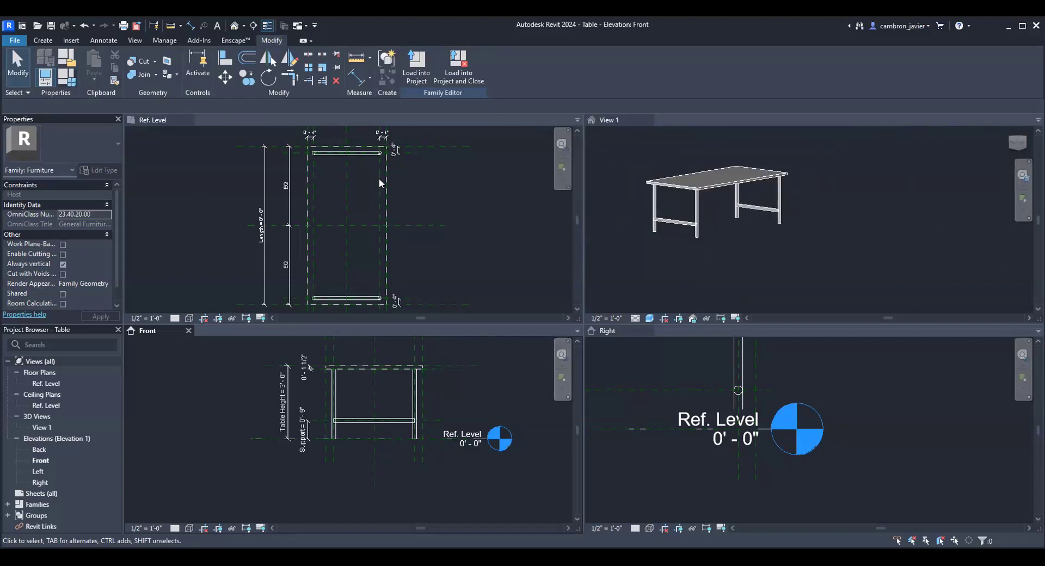
- Set the family's Length parameter to 6' 0" and its Support parameter to 0' 6"
key(f)
key(t)
click(334, 179)
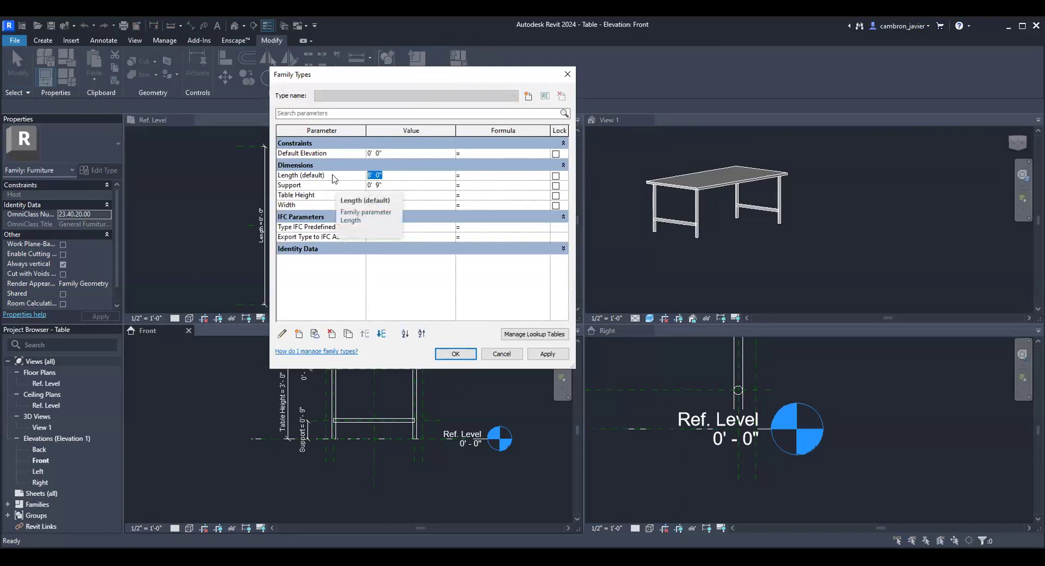
text(6)
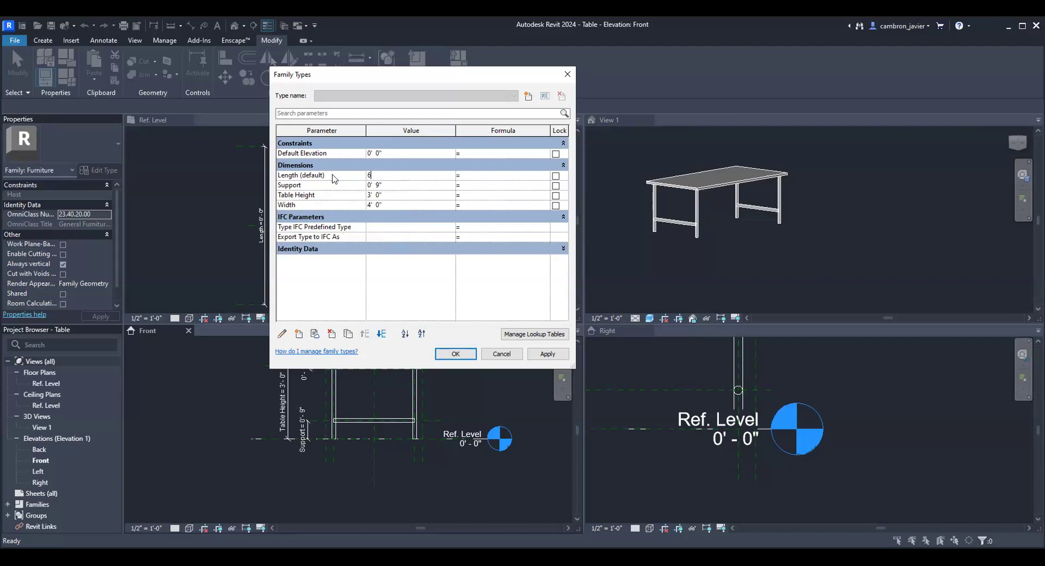
click(390, 186)
text(0' 6)
key(Tab)
- Set Table Height to 2' 6" and Width to 3' 0", and apply the new family dimensions
click(374, 196)
text(30)
click(396, 206)
text(36)
key(Tab)
click(547, 354)
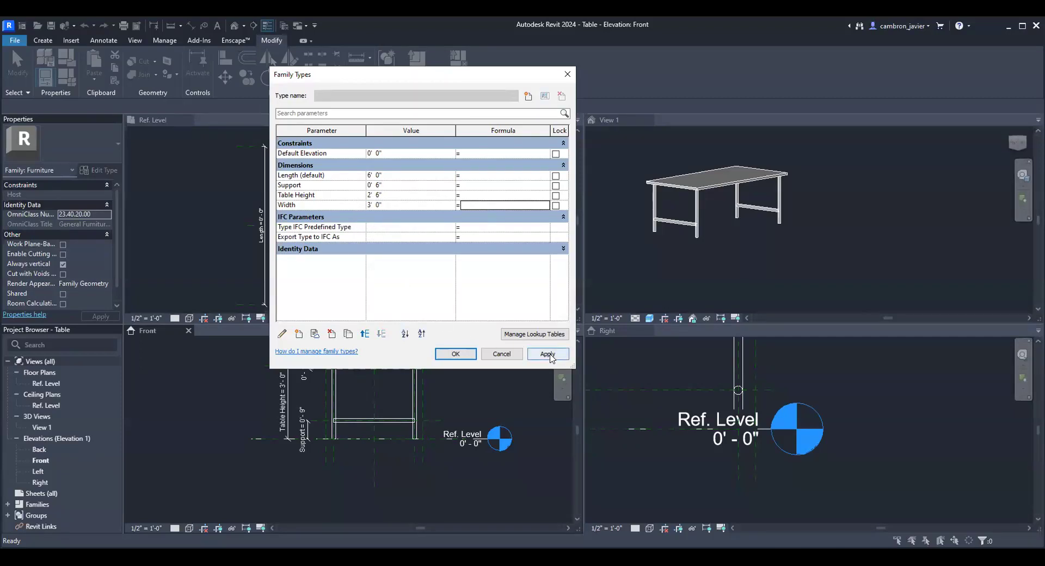
click(455, 354)
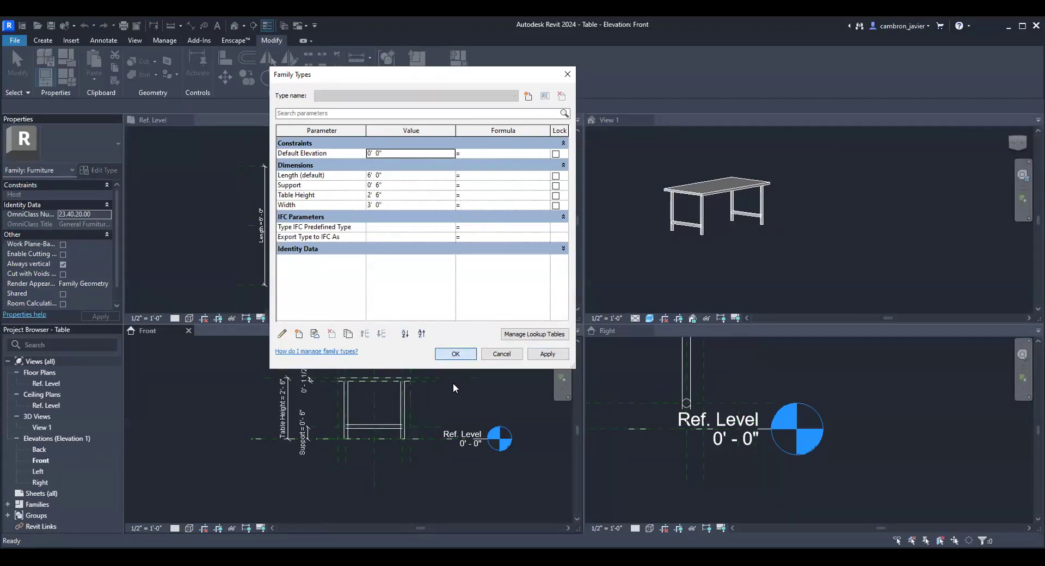
- Examine how the supports and leg offsets follow the resized table in the Ref. Level plan and Front elevation
scroll(375, 138, up, 4)
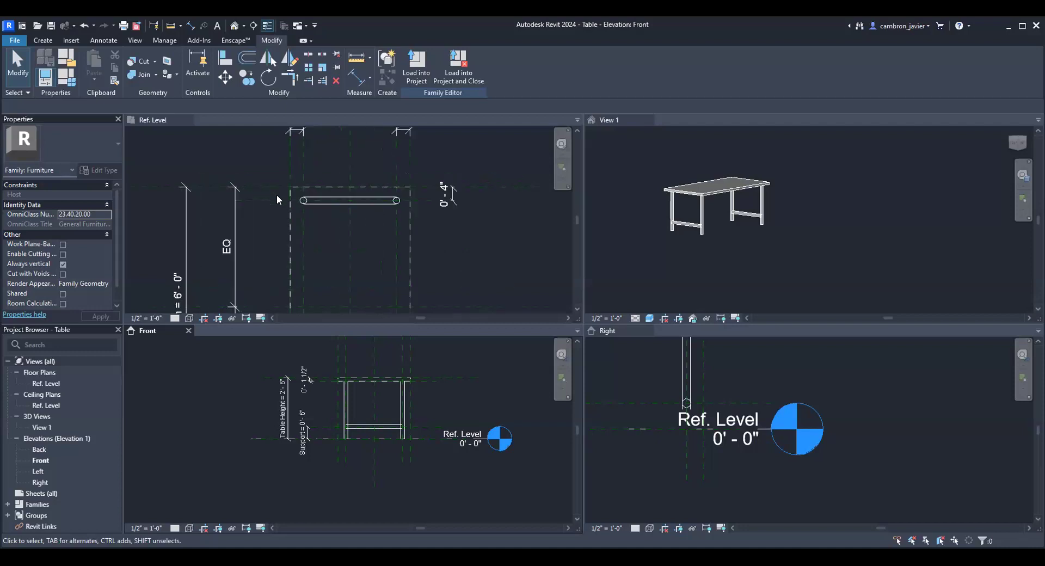
scroll(296, 216, down, 3)
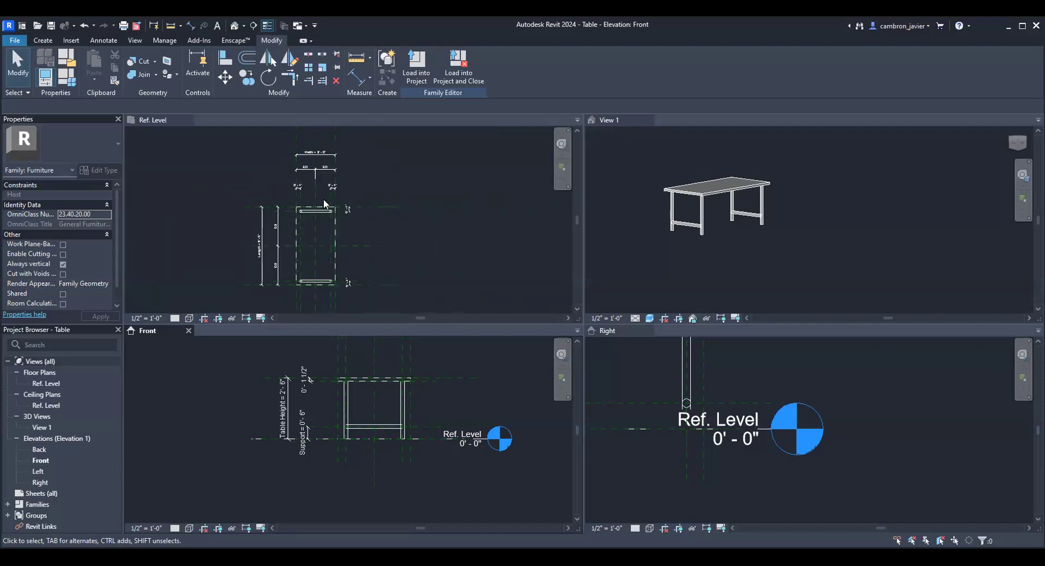
scroll(295, 207, up, 1)
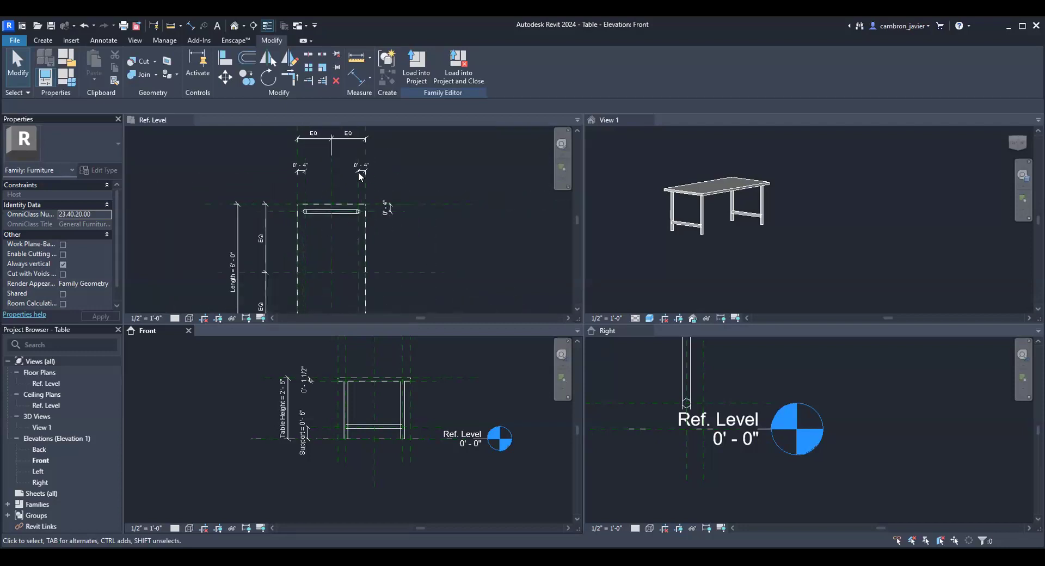
scroll(357, 173, up, 3)
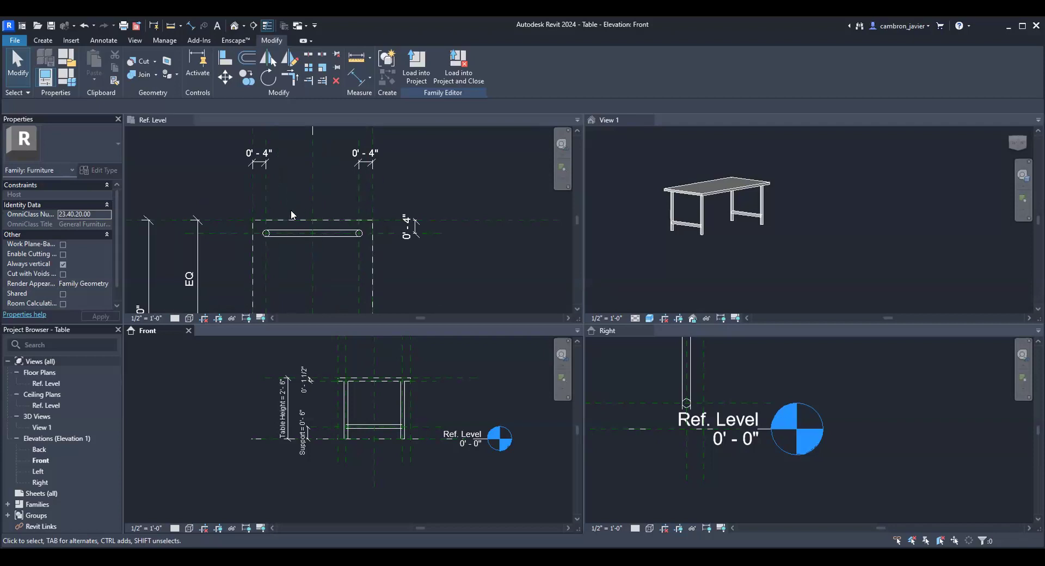
scroll(290, 213, down, 2)
scroll(303, 409, up, 2)
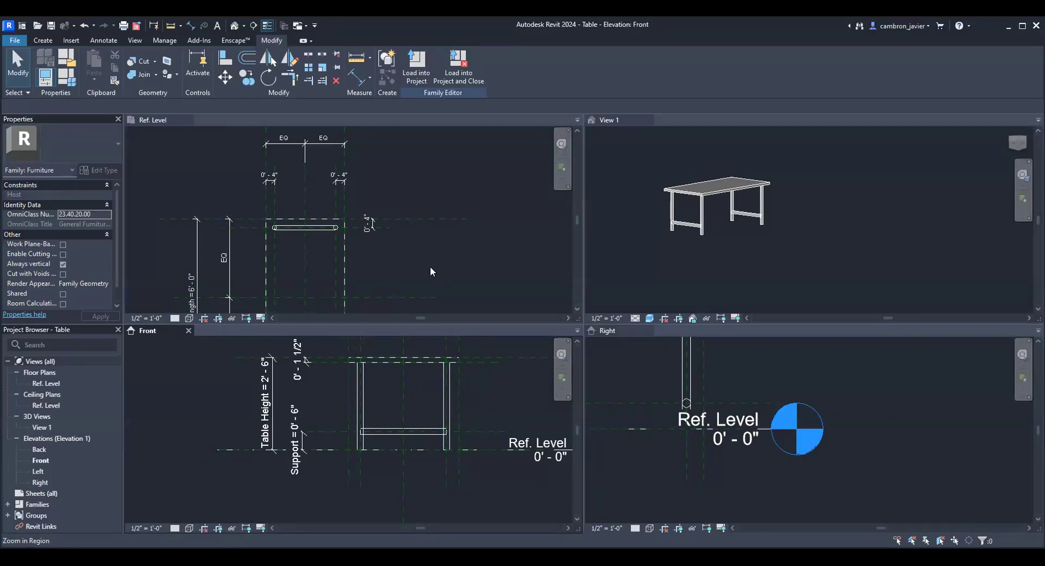
scroll(433, 266, down, 5)
scroll(337, 280, up, 3)
click(305, 163)
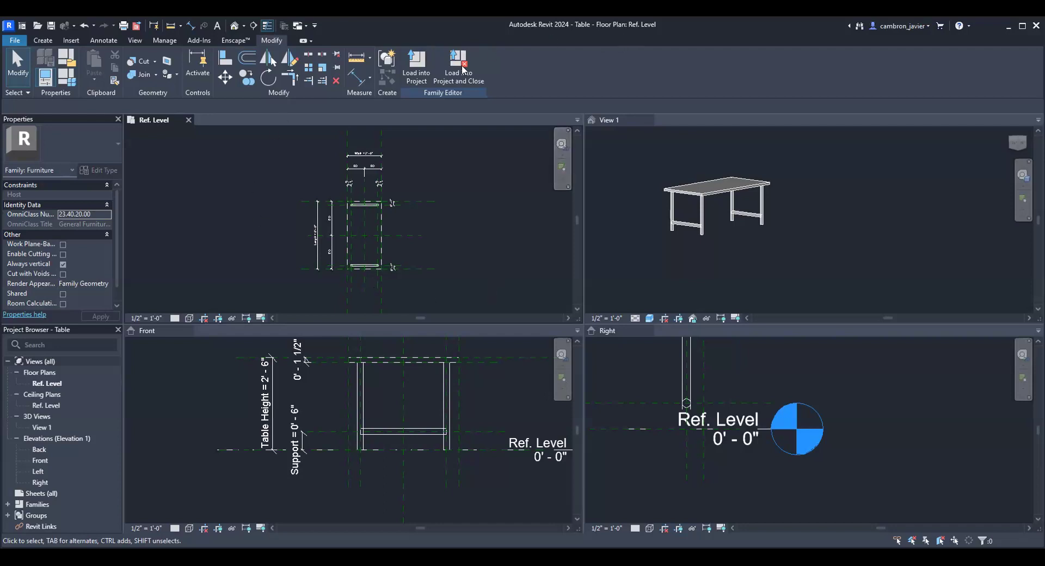
click(16, 41)
click(37, 112)
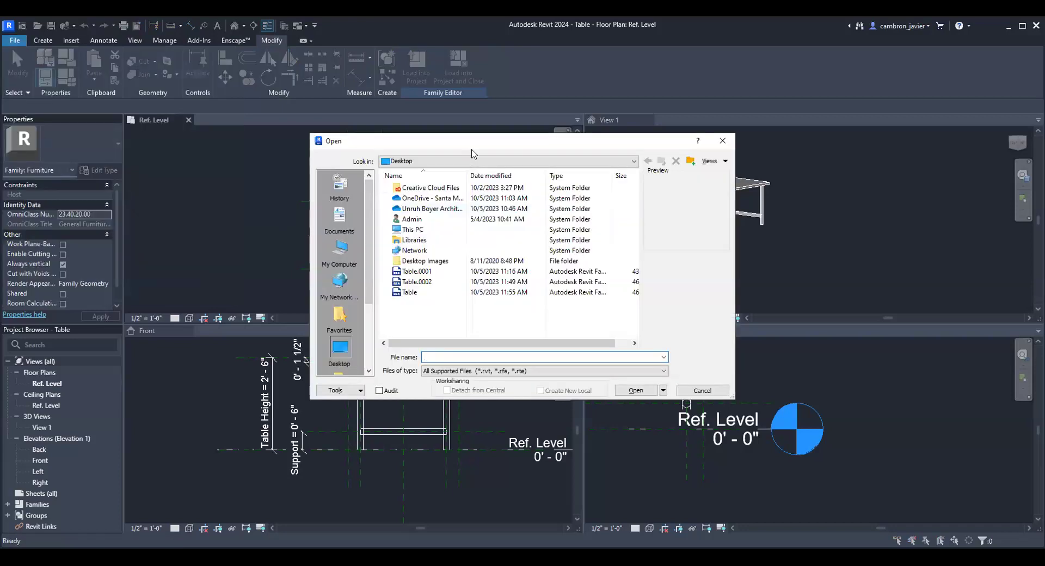
click(723, 141)
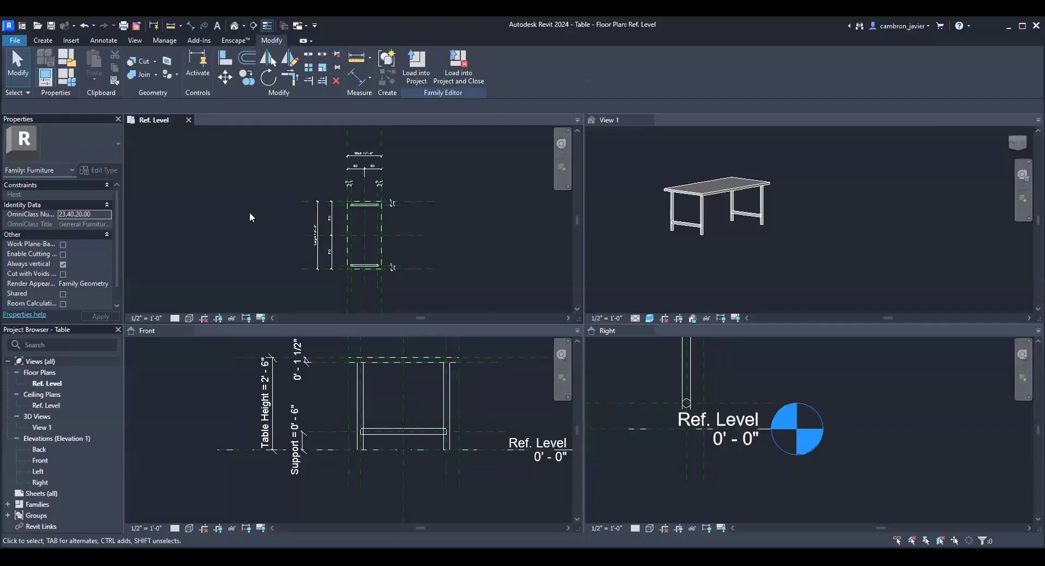
- Create a new project from the Residential-Default imperial template
click(23, 44)
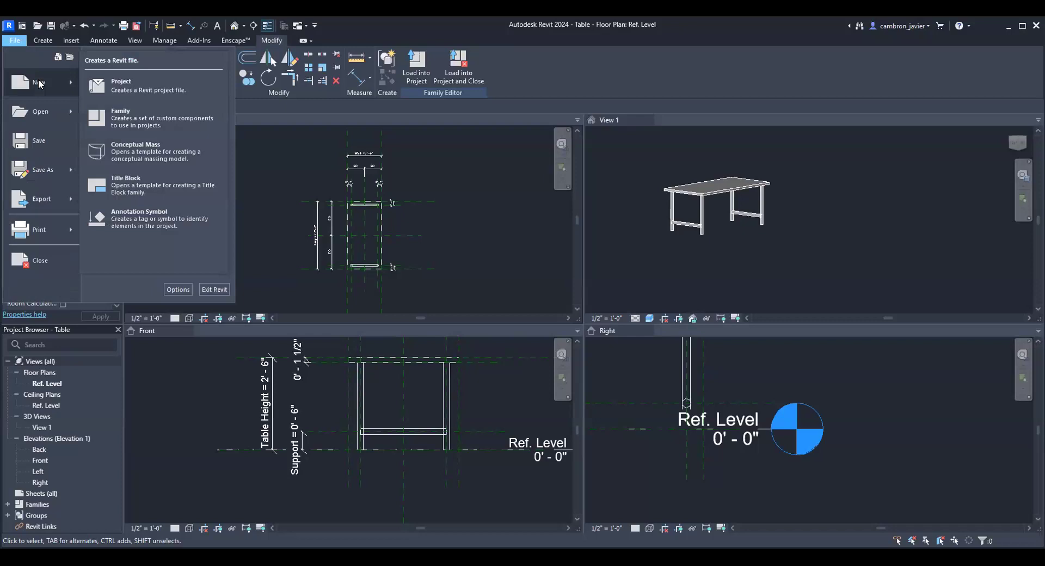
click(37, 87)
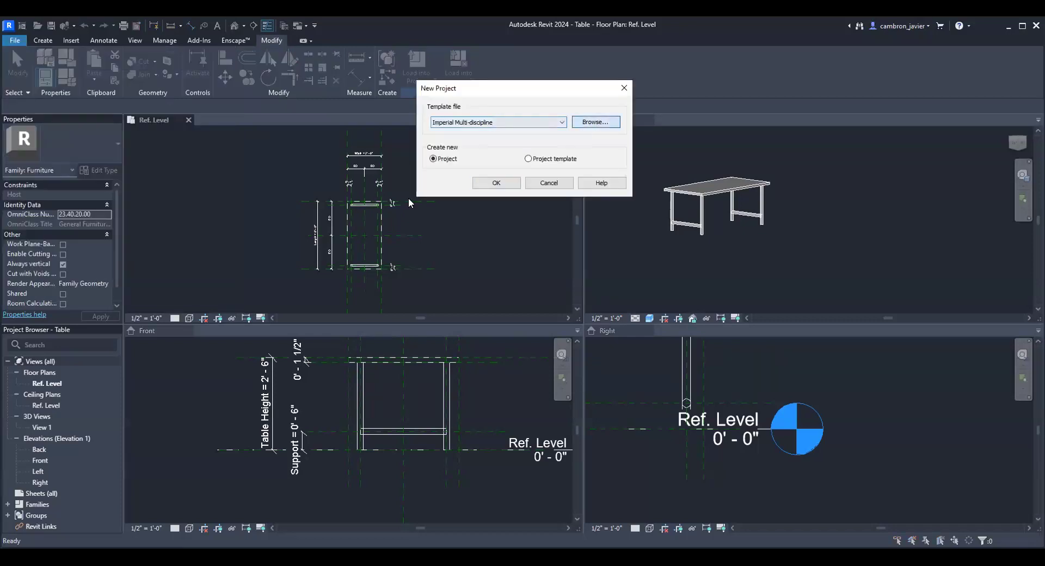
click(409, 255)
click(667, 417)
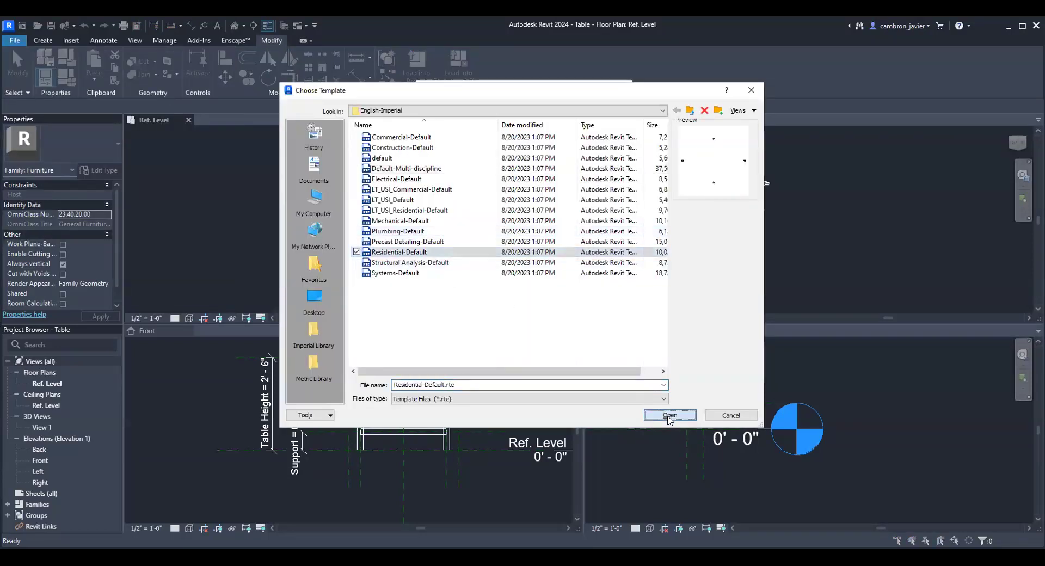
click(501, 187)
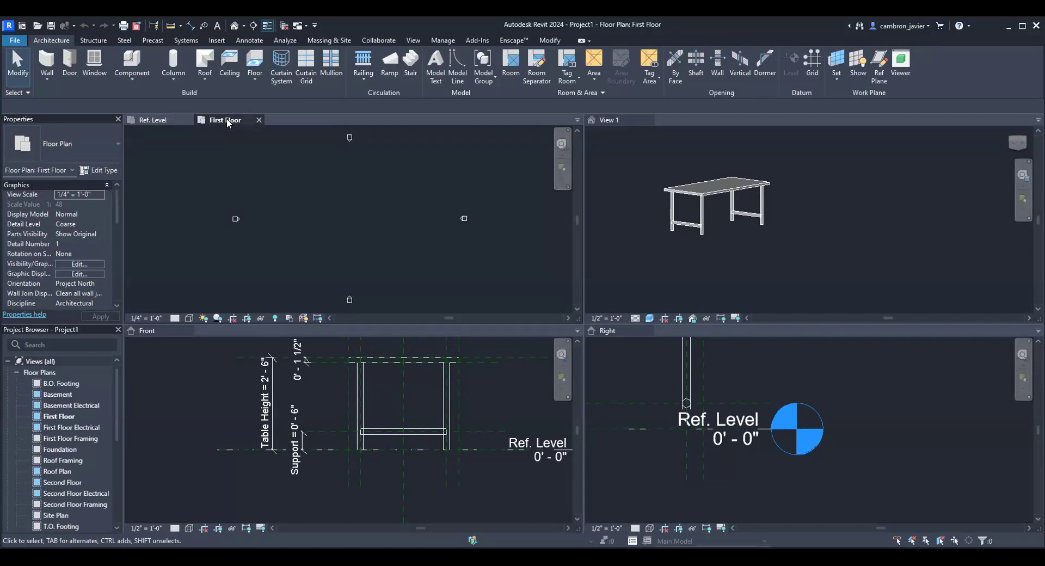
- Undock the project's First Floor plan into a floating window, enlarge it and position it over the family views
scroll(272, 174, down, 2)
scroll(301, 184, up, 2)
click(153, 121)
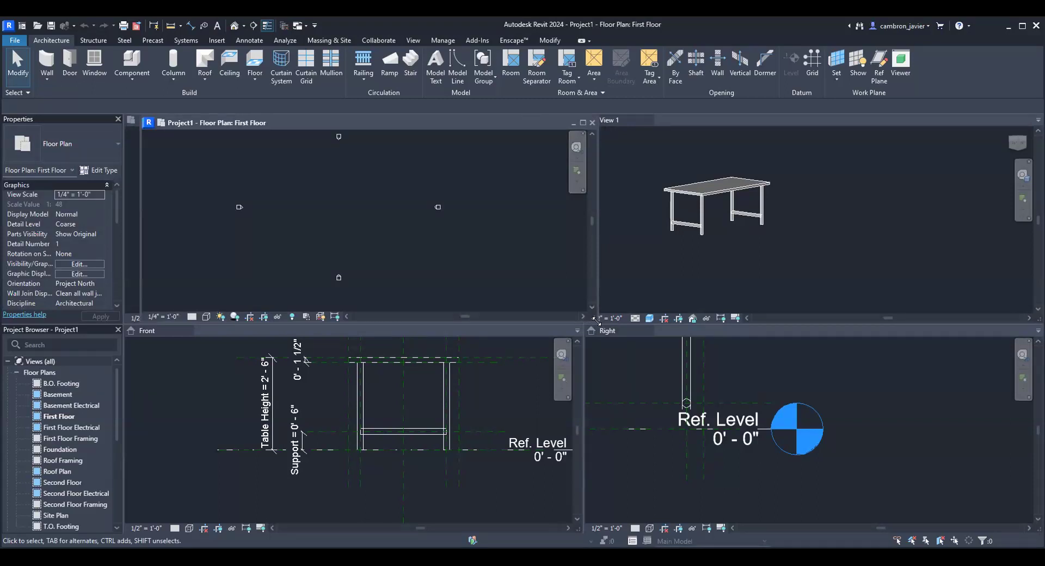
double_click(276, 124)
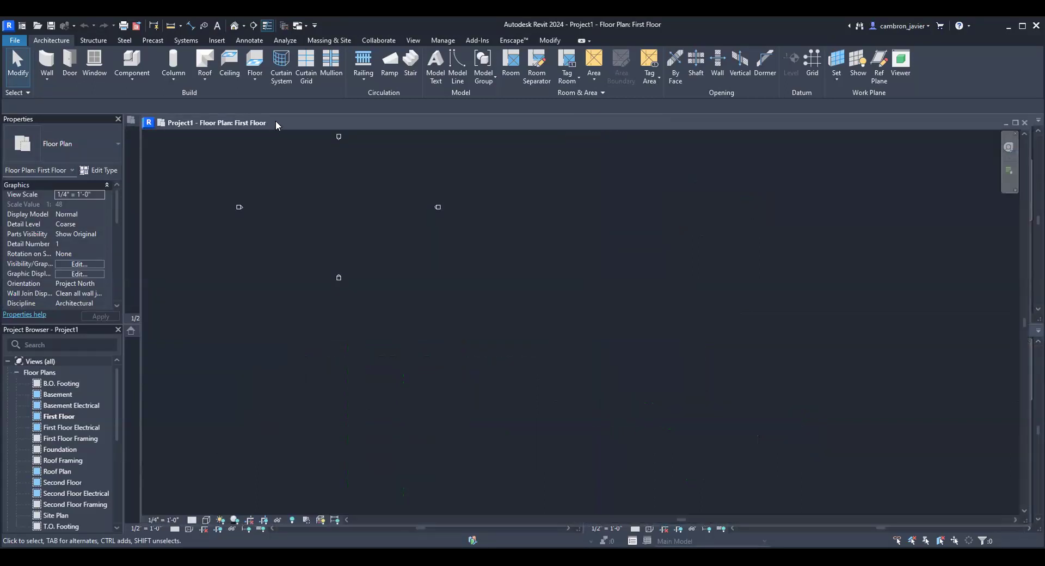
drag(281, 125, 492, 168)
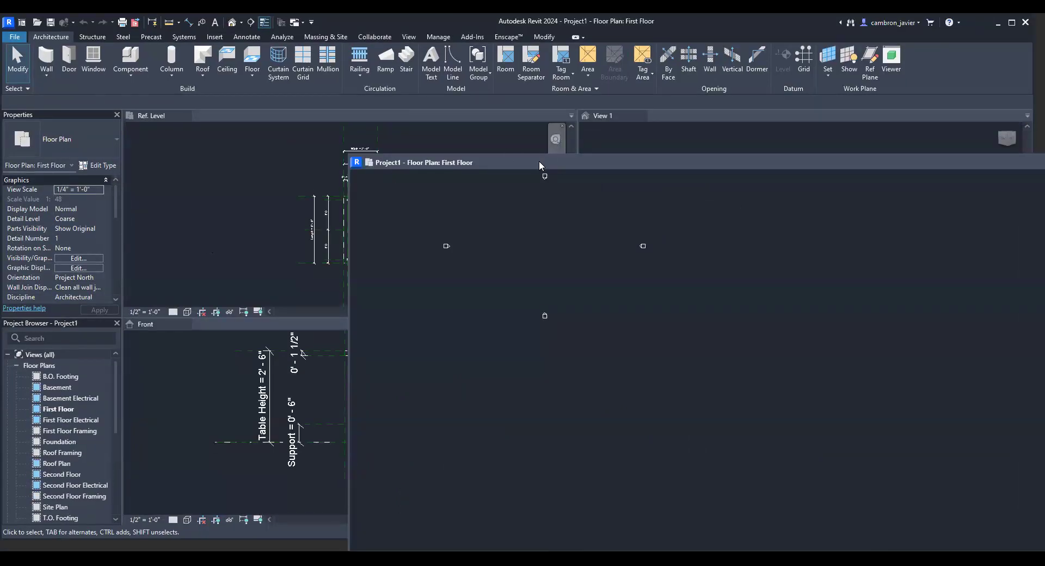
drag(539, 161, 338, 126)
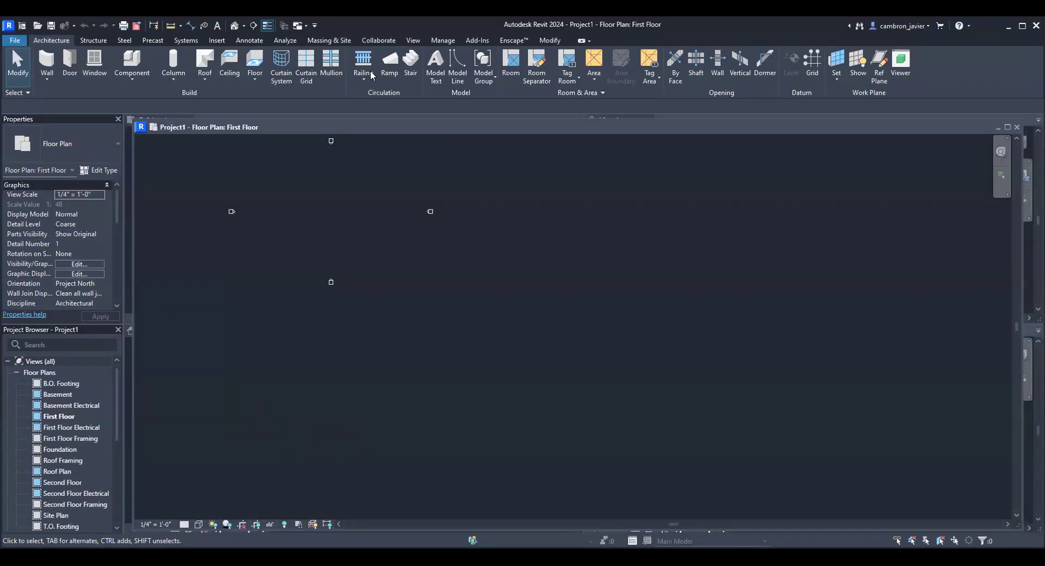
- Shrink the floating First Floor plan window to about the Ref. Level view's size and place it over that view
scroll(343, 207, down, 2)
scroll(313, 181, up, 7)
scroll(389, 257, up, 1)
scroll(405, 263, down, 2)
drag(409, 125, 158, 117)
click(188, 120)
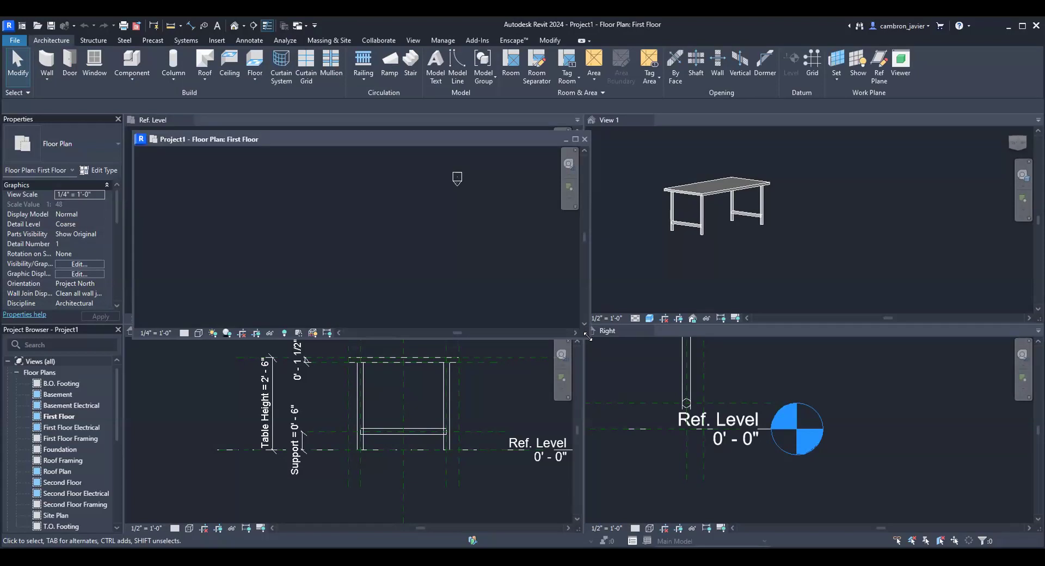
- Enlarge the floating First Floor plan window and copy the Table family file from the Desktop within the Load Family browser
drag(588, 337, 1039, 547)
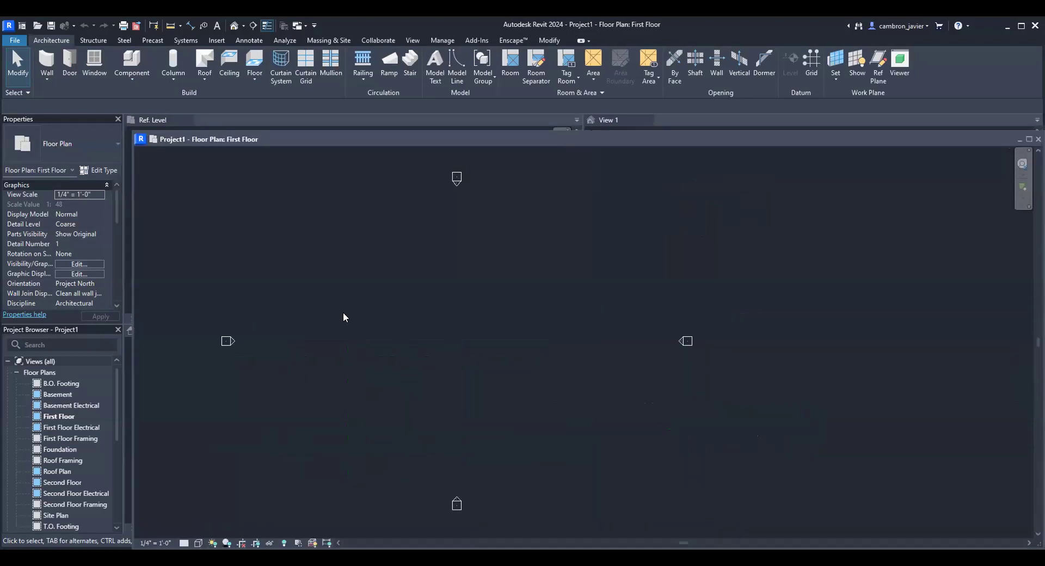
click(131, 60)
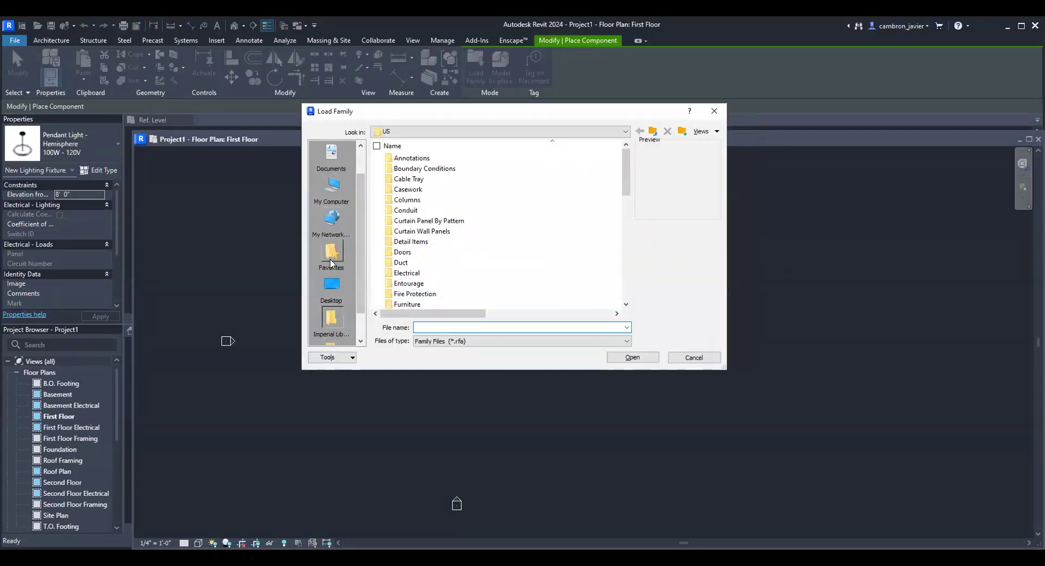
click(333, 287)
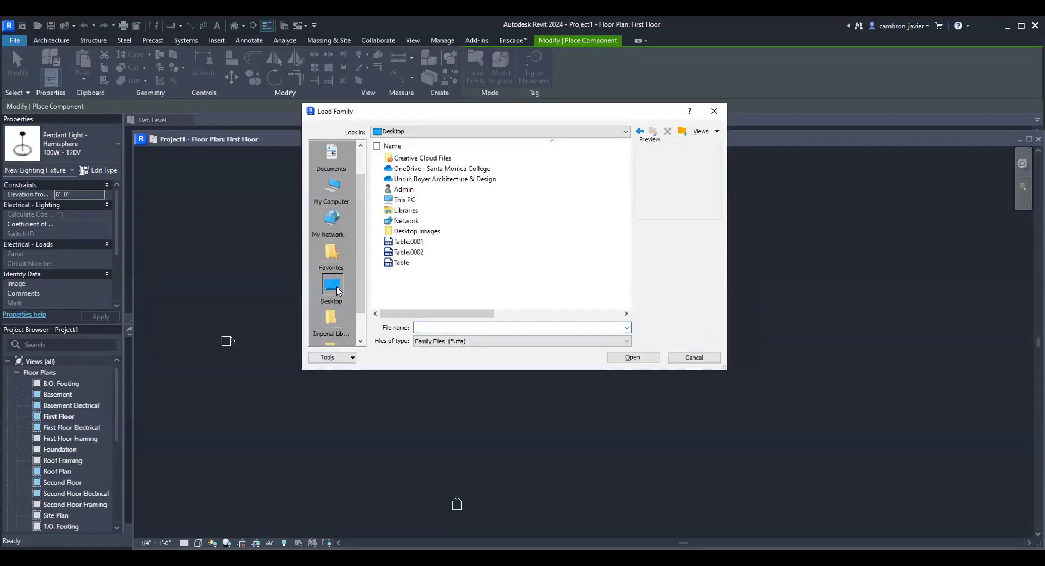
click(423, 264)
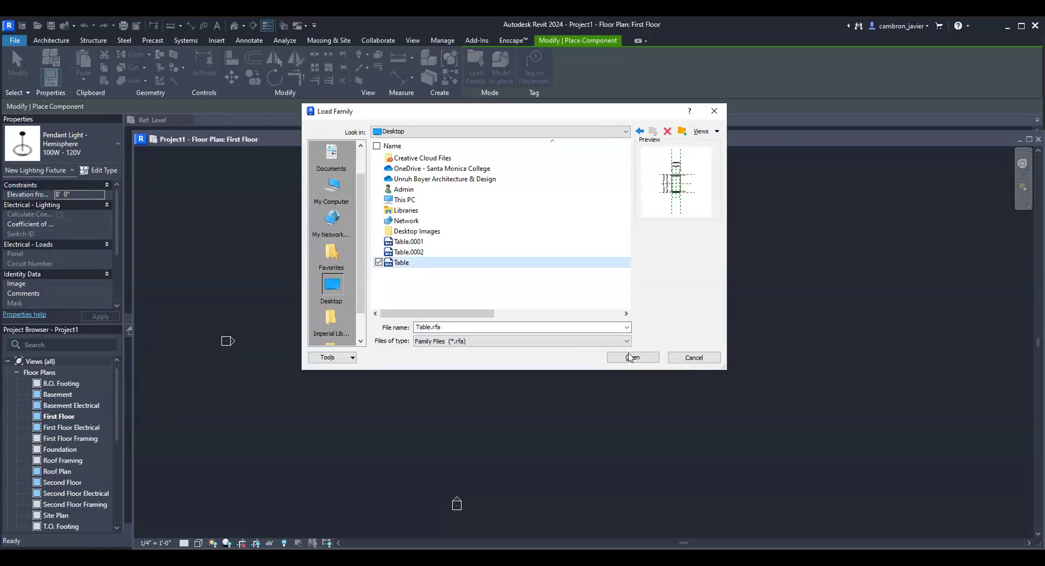
click(399, 266)
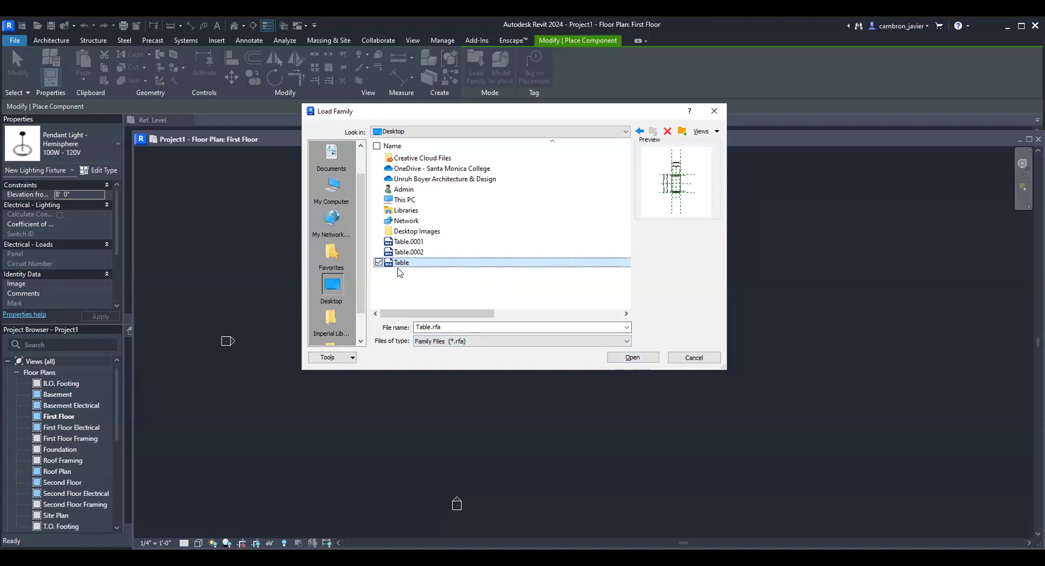
click(405, 264)
key(Return)
click(693, 357)
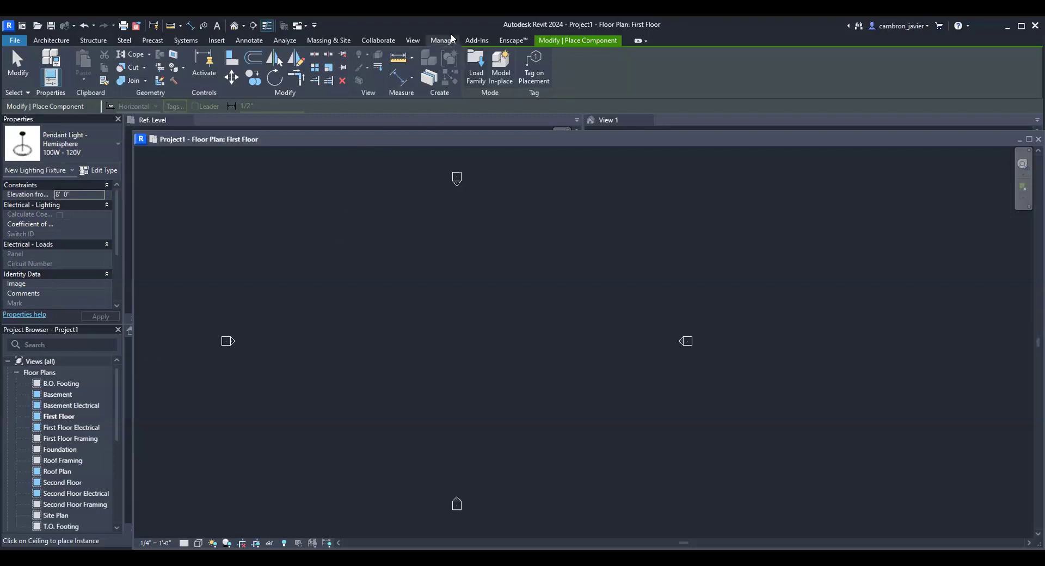
- Browse to the imperial library's Furniture > Tables folder while loading a family and paste the Table family file there
click(479, 64)
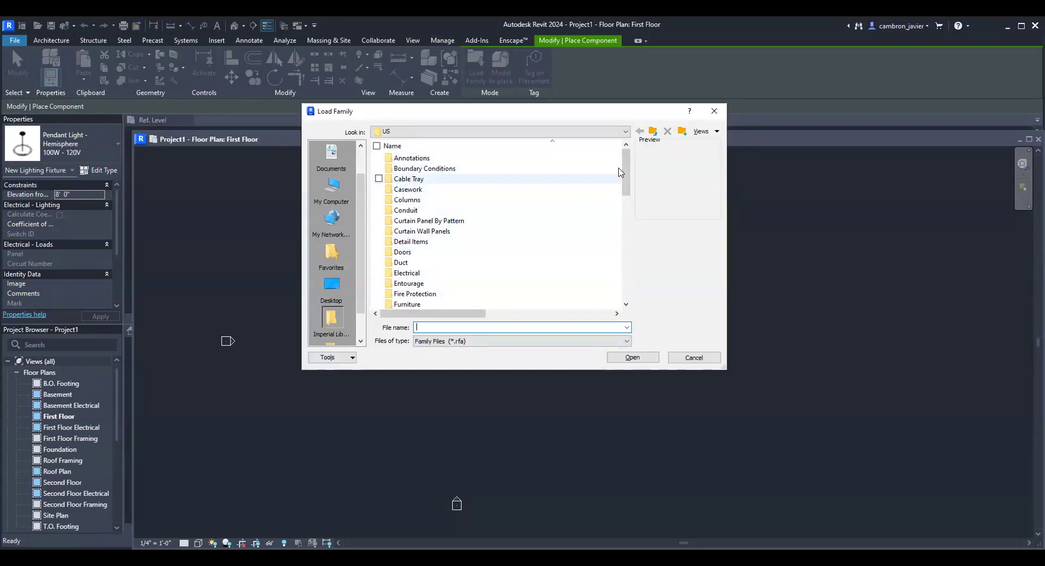
mouse_move(626, 182)
mouse_down()
mouse_move(630, 292)
mouse_move(638, 189)
mouse_up()
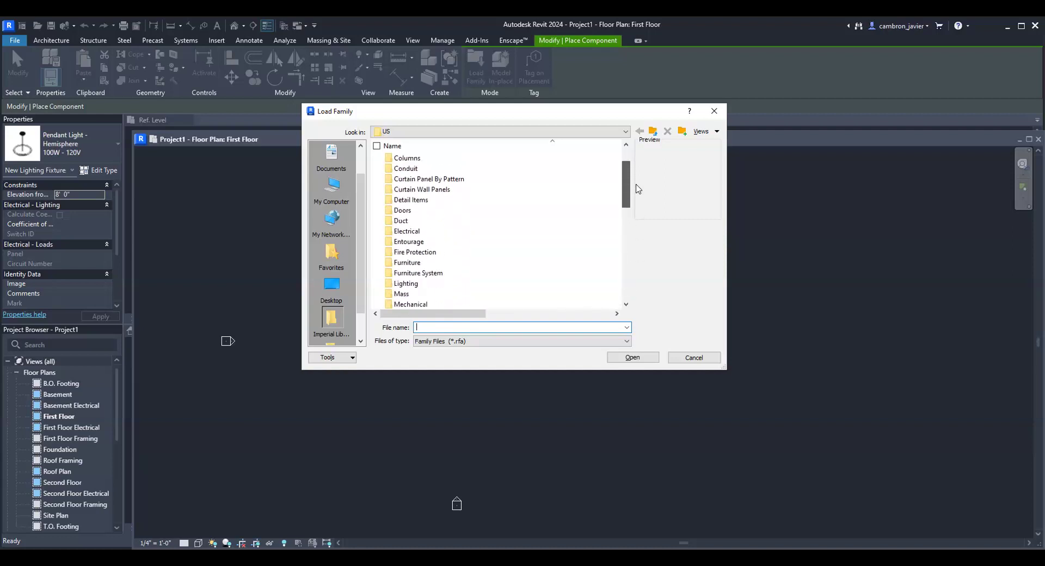
click(408, 264)
double_click(412, 264)
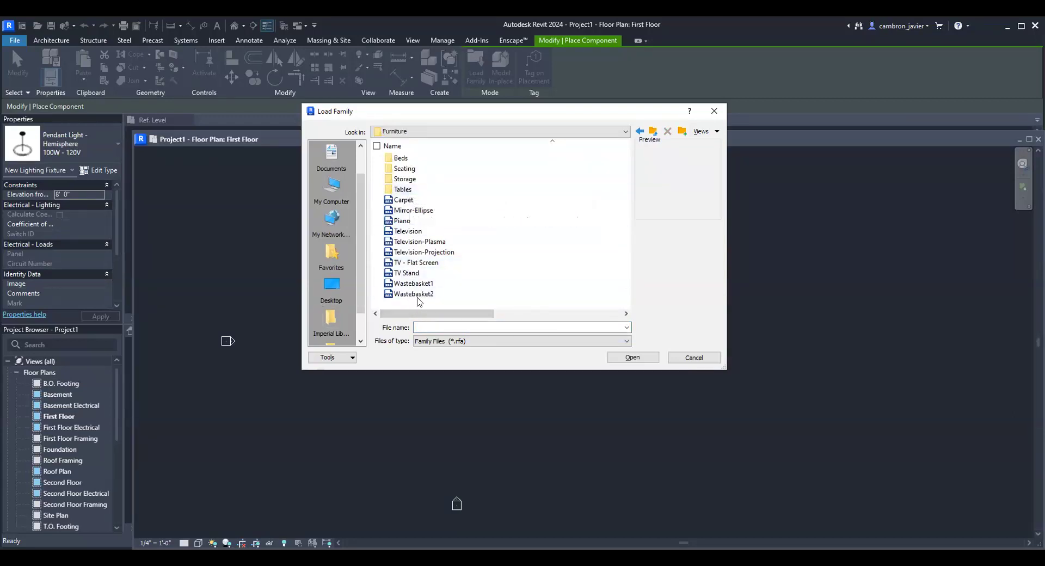
double_click(401, 190)
scroll(462, 228, down, 2)
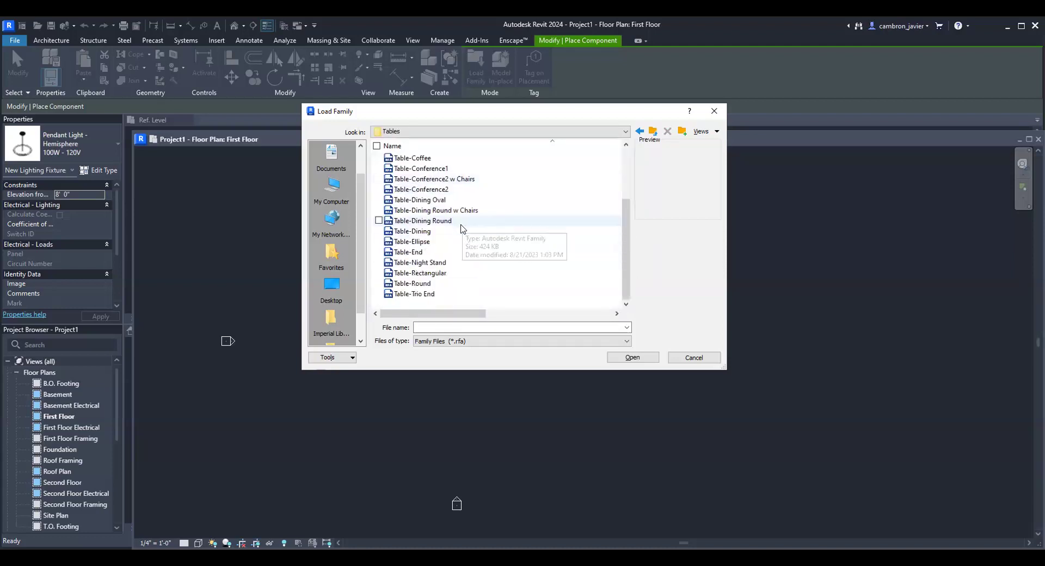
click(501, 303)
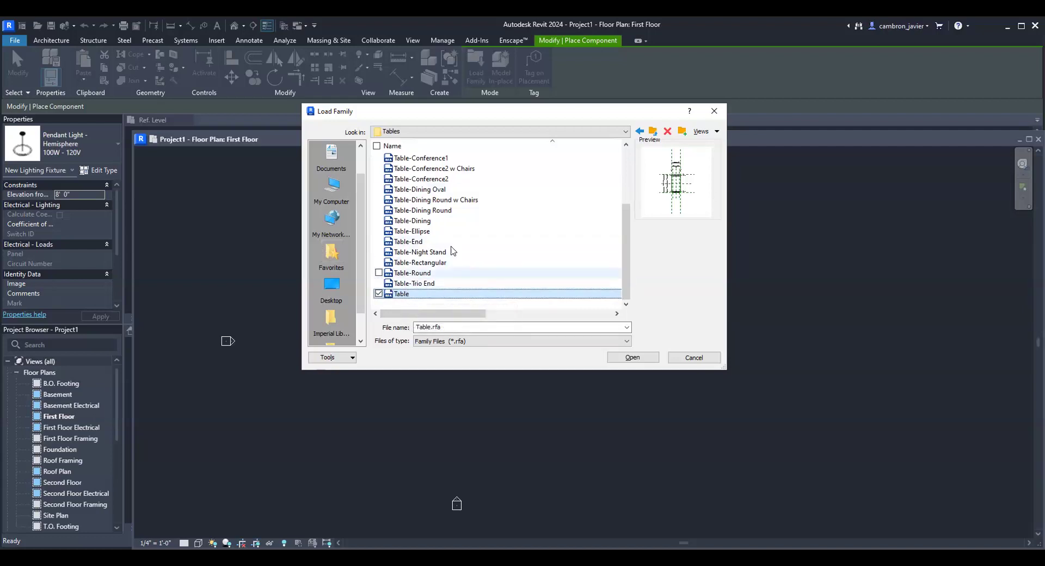
- Load the Table family from the Tables folder and place two instances in line, one above the other, on the First Floor plan
click(443, 220)
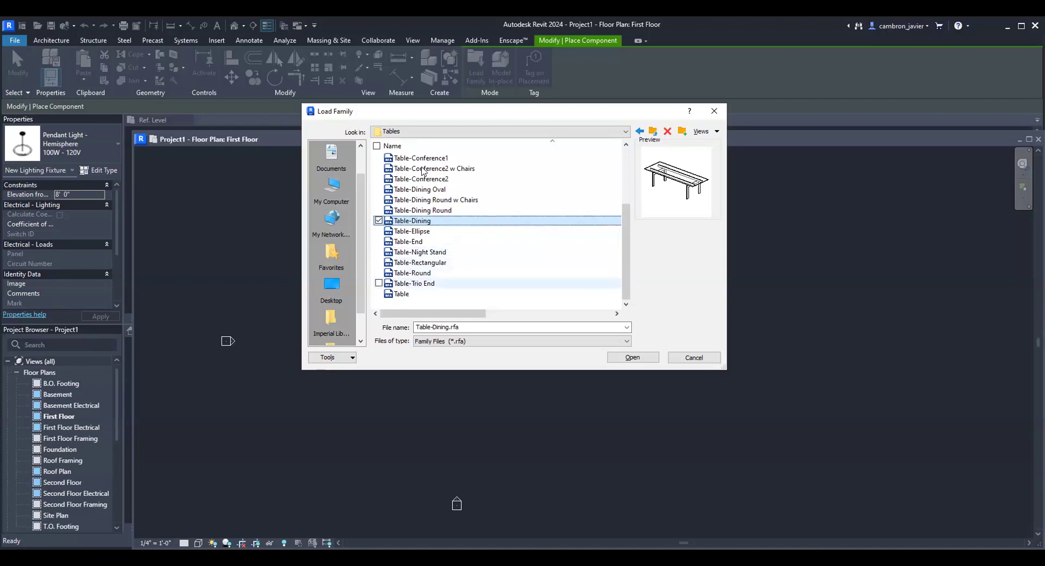
click(401, 294)
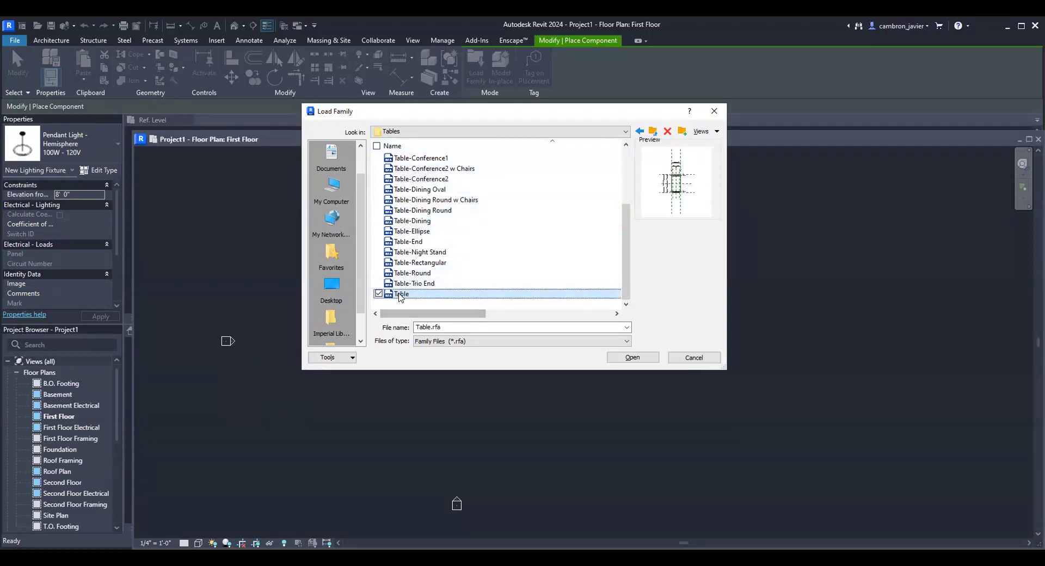
click(633, 358)
click(382, 321)
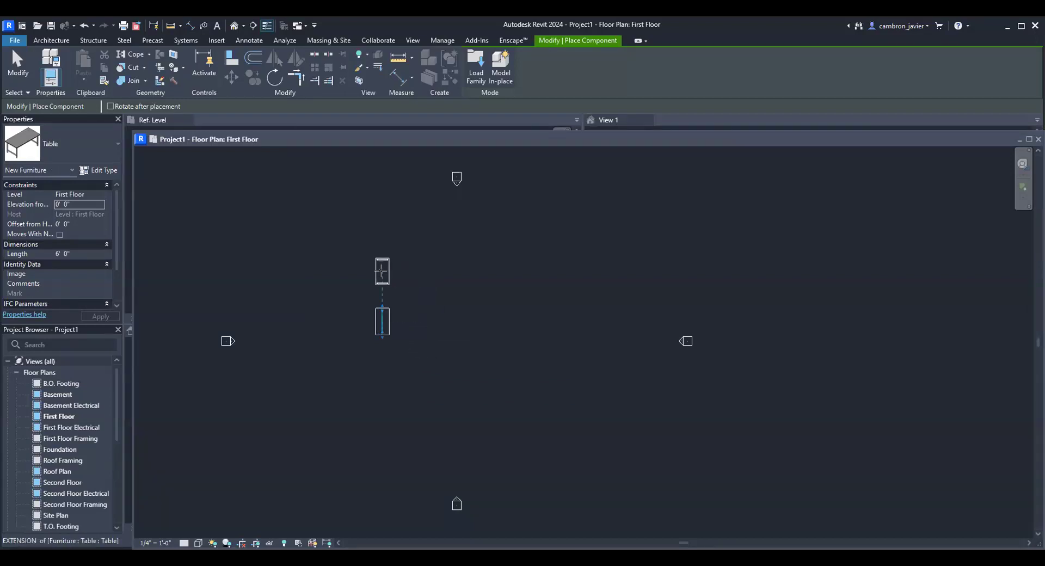
click(383, 271)
scroll(354, 292, up, 4)
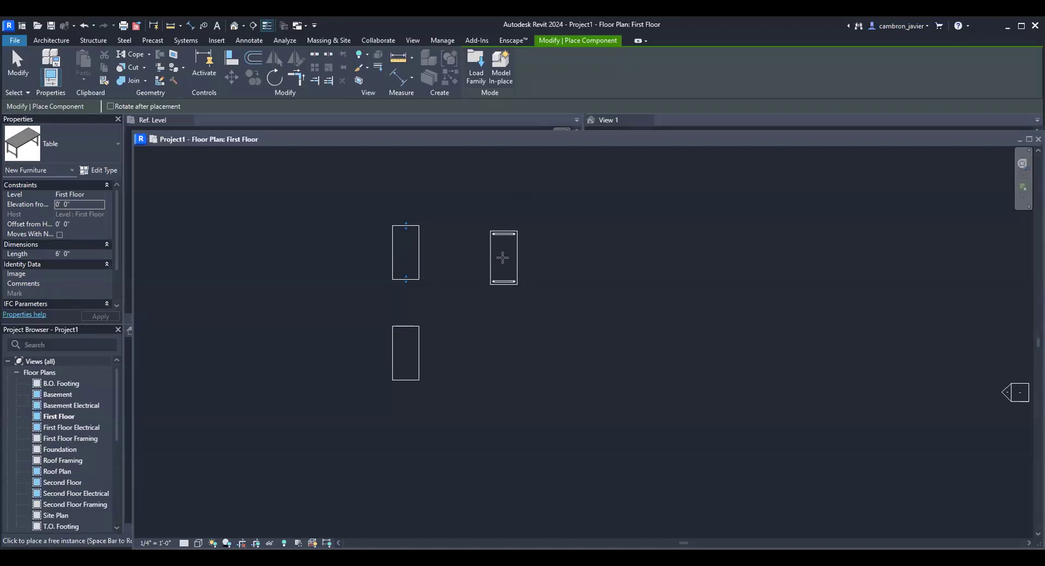
key(Escape)
key(Escape)
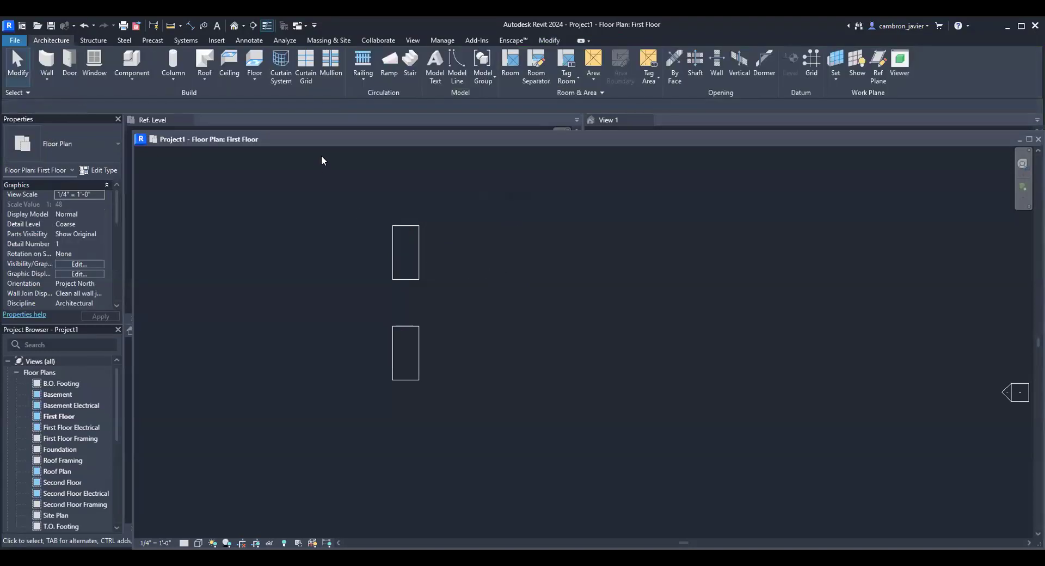
- Open the project's default 3D view, undock it into a floating window and enlarge it over the floor plan
click(234, 26)
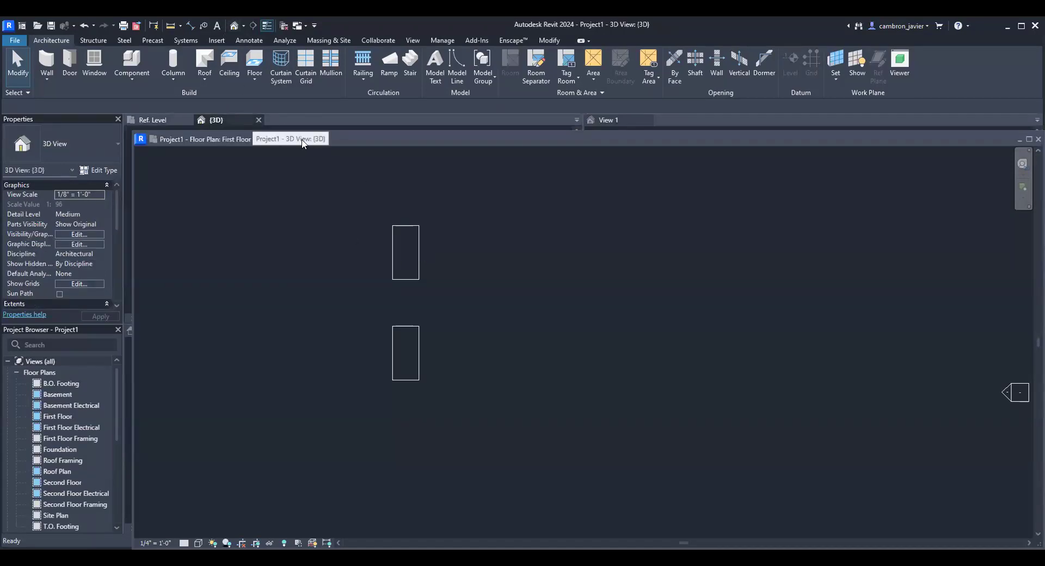
drag(229, 120, 275, 156)
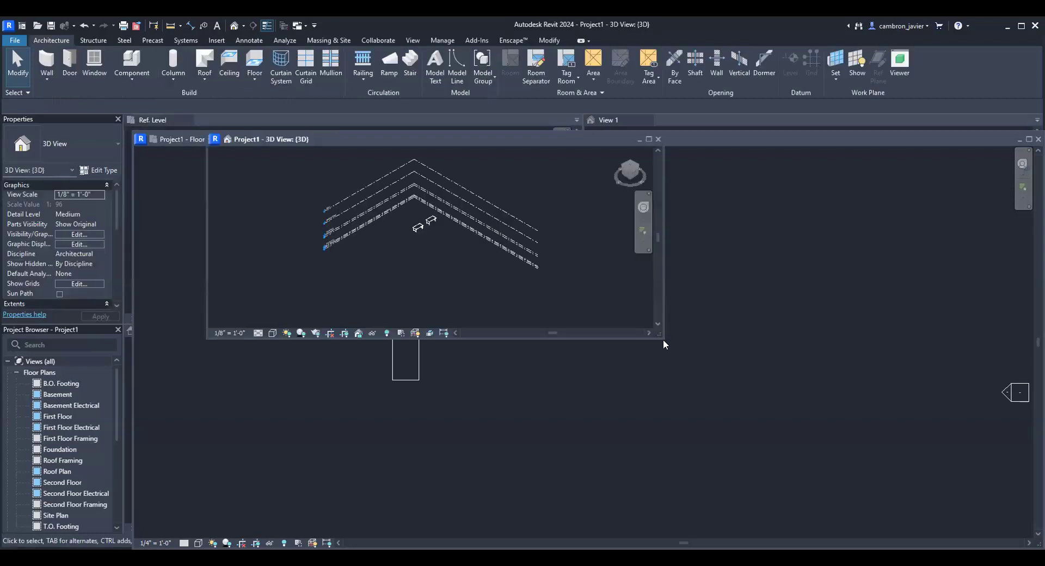
drag(660, 336, 1028, 538)
- Set the 3D view's visual style to Shaded and frame both tables from an angled viewpoint
scroll(427, 219, up, 8)
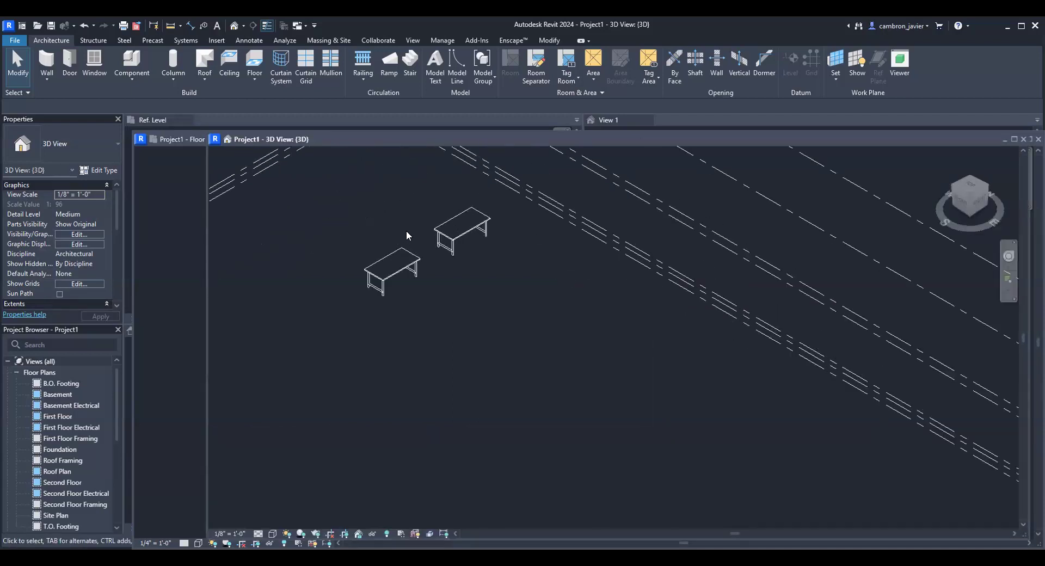
click(272, 534)
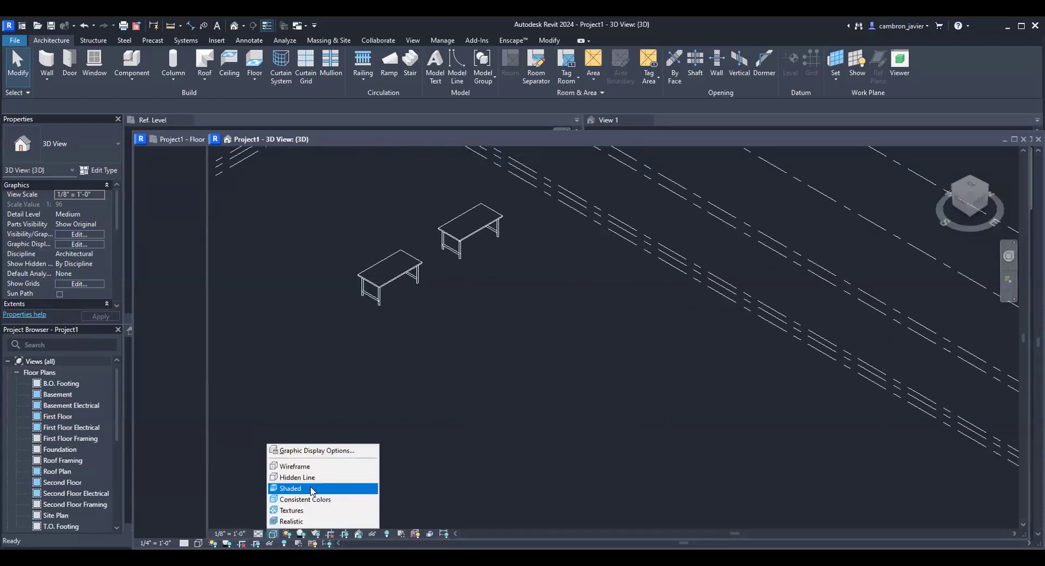
click(304, 488)
scroll(387, 236, up, 2)
shift+middle_drag(399, 249, 374, 209)
scroll(439, 270, up, 2)
shift+middle_drag(442, 269, 456, 237)
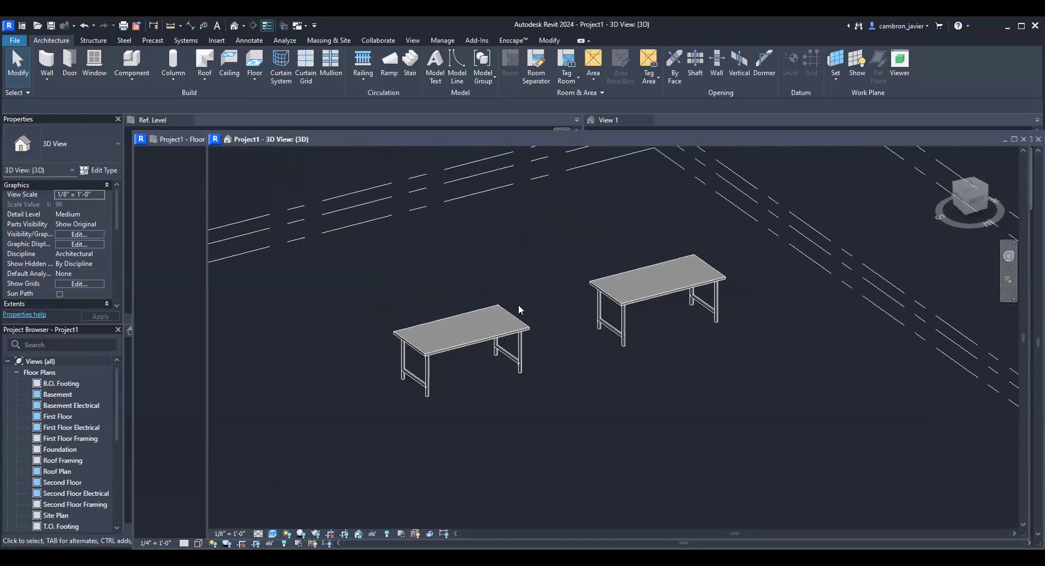
- Set the Length of only the farther table instance to 10' 0"
click(621, 303)
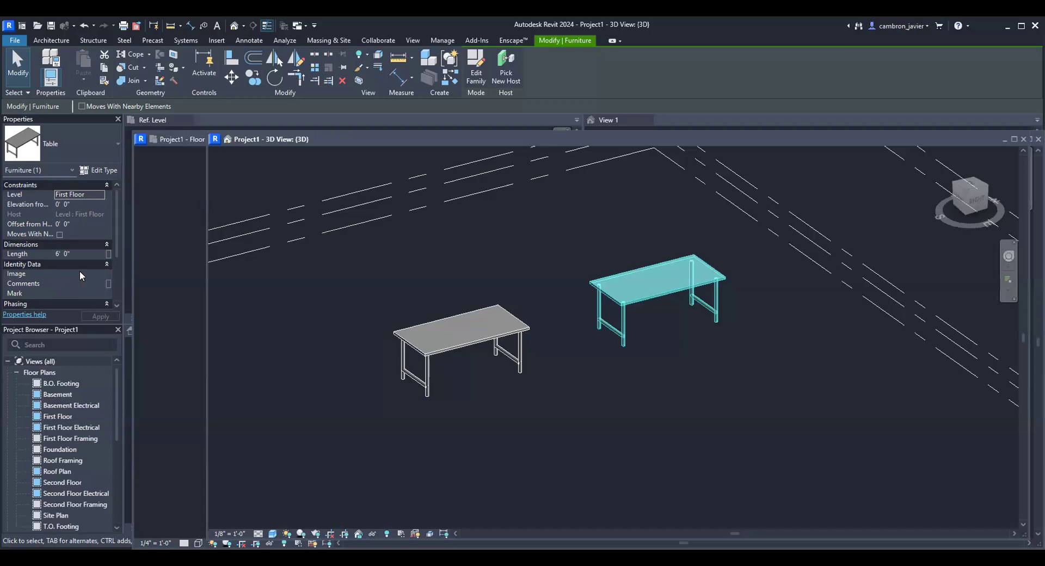
click(22, 258)
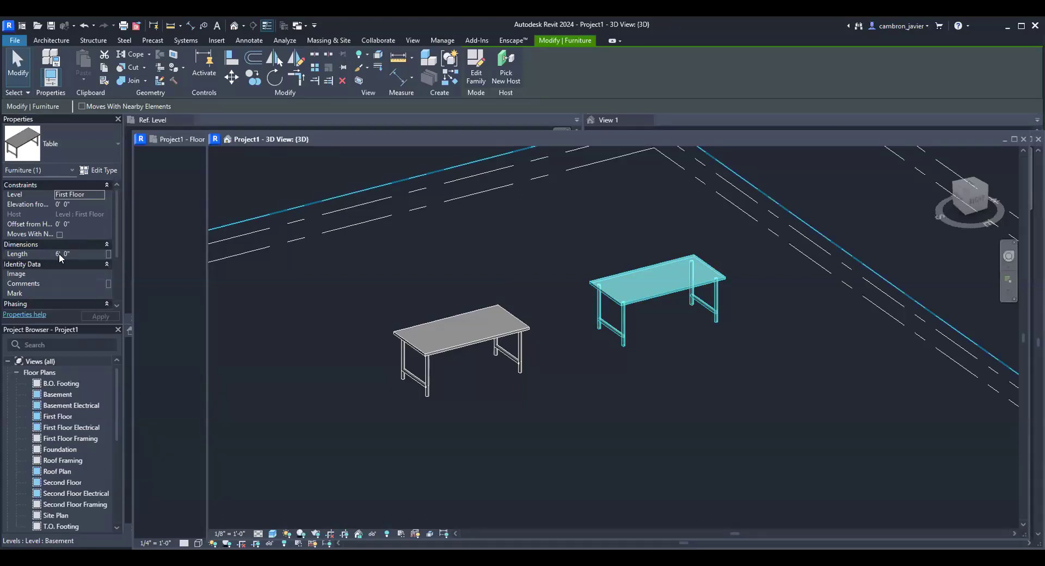
click(73, 255)
text(10)
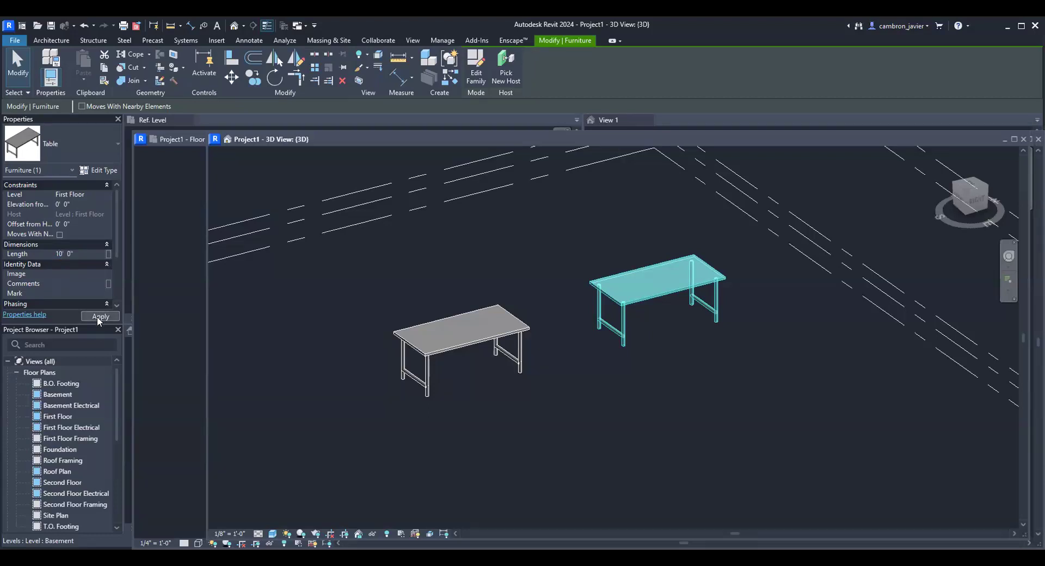
click(99, 319)
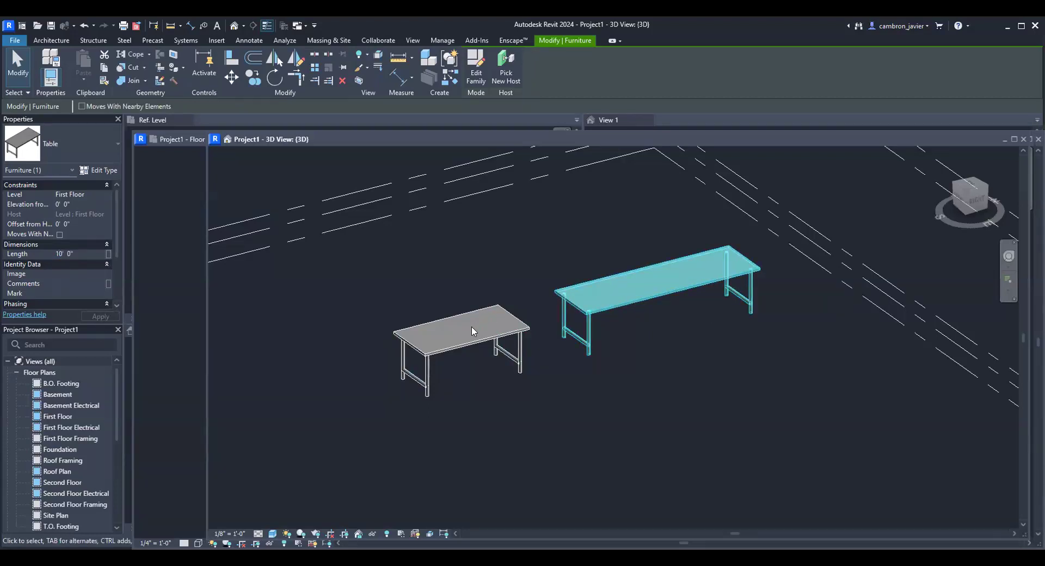
key(Escape)
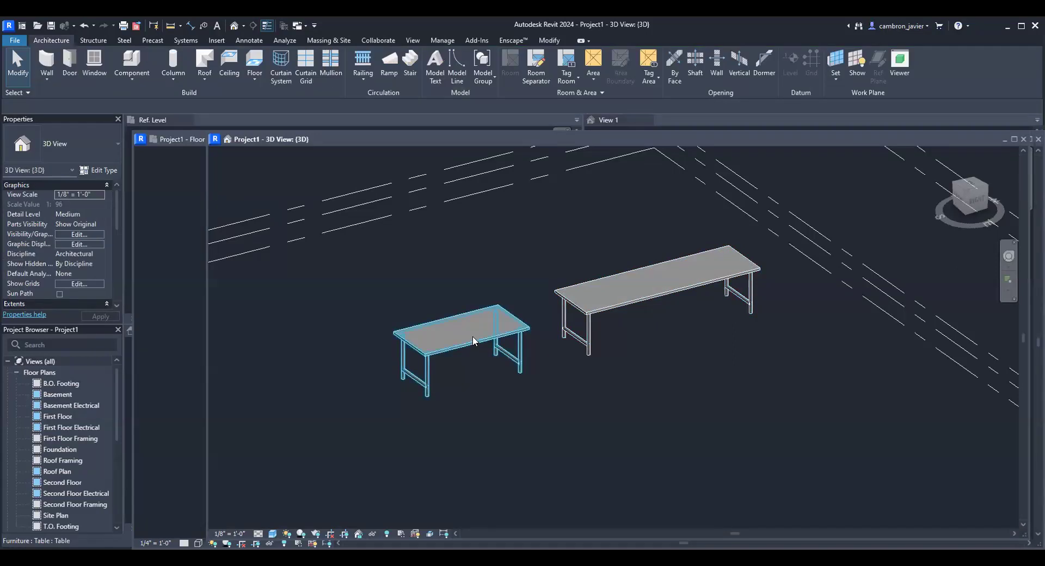
- Edit the Table type's properties and set its Width to 6' 0" for both instances
click(603, 312)
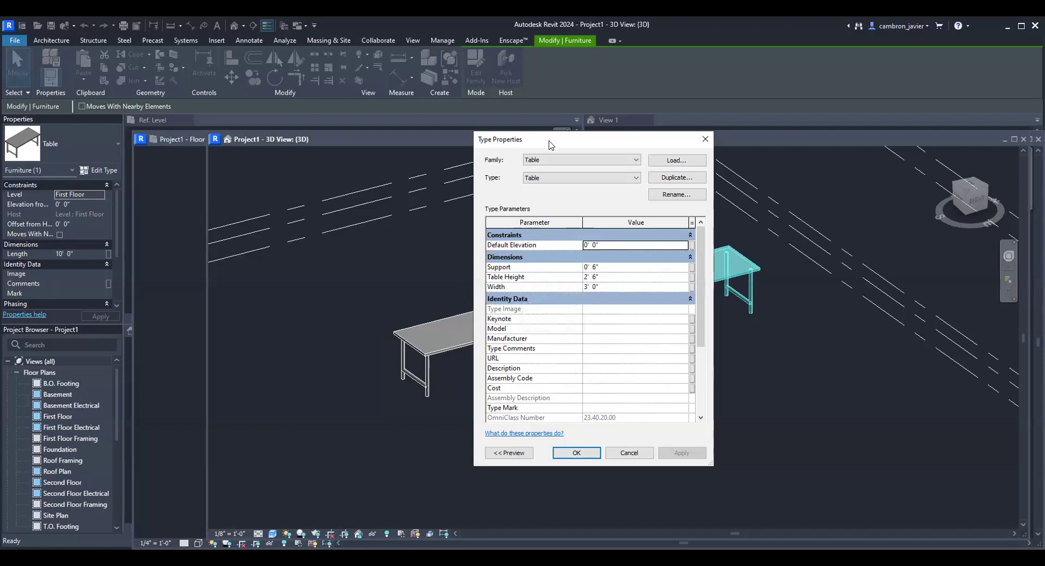
drag(561, 146, 848, 131)
click(881, 273)
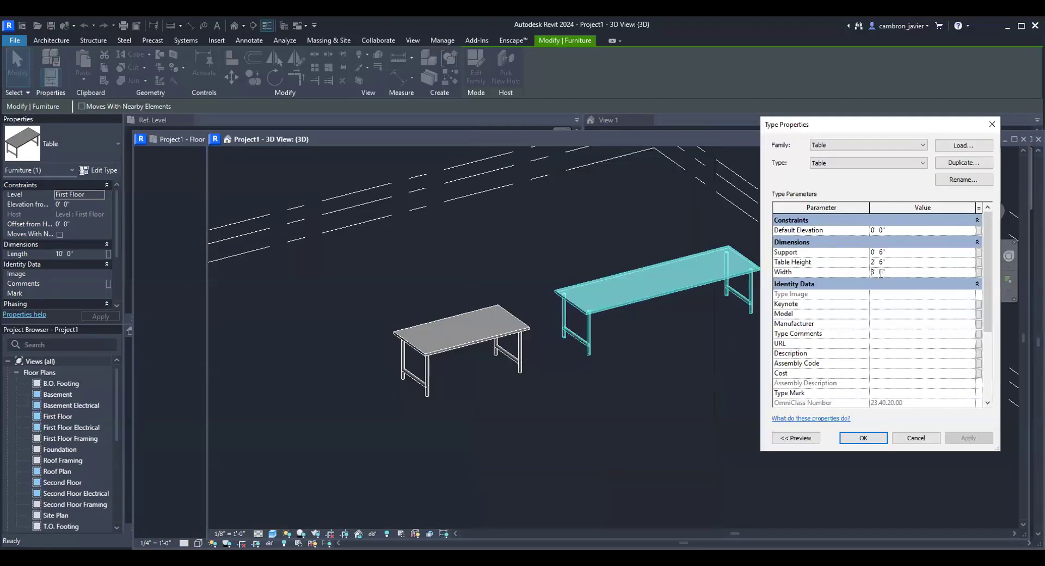
click(847, 271)
text(6)
click(967, 437)
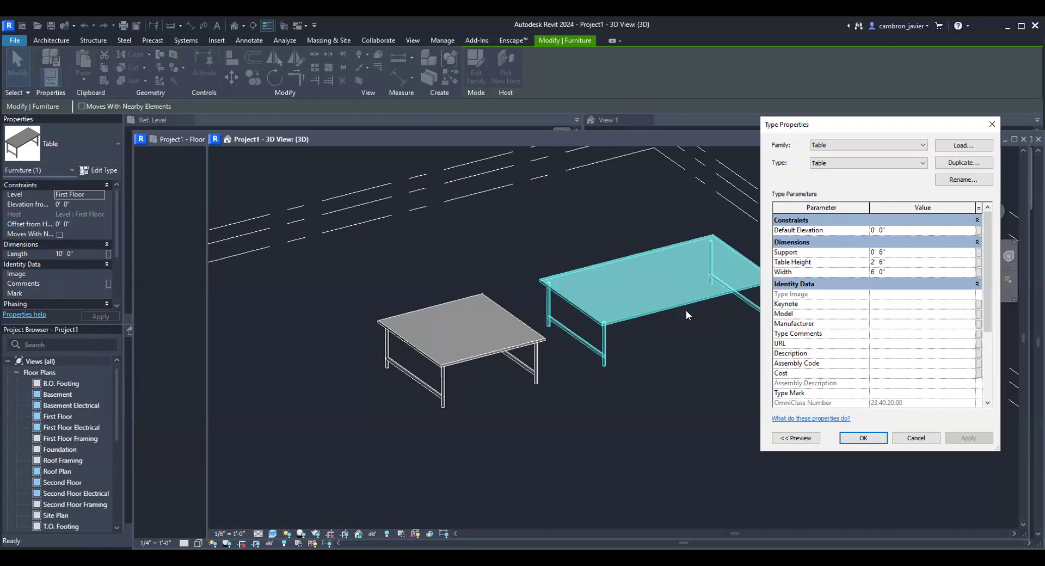
- Set the Table type's Support to 1' 0" and Table Height to 4' 0", and accept the type properties
click(911, 253)
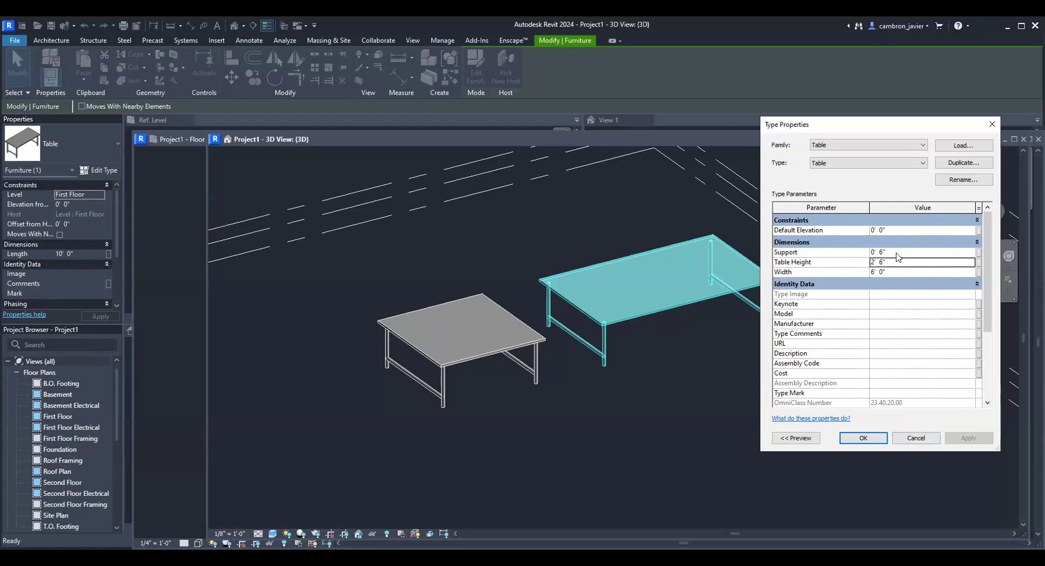
click(799, 252)
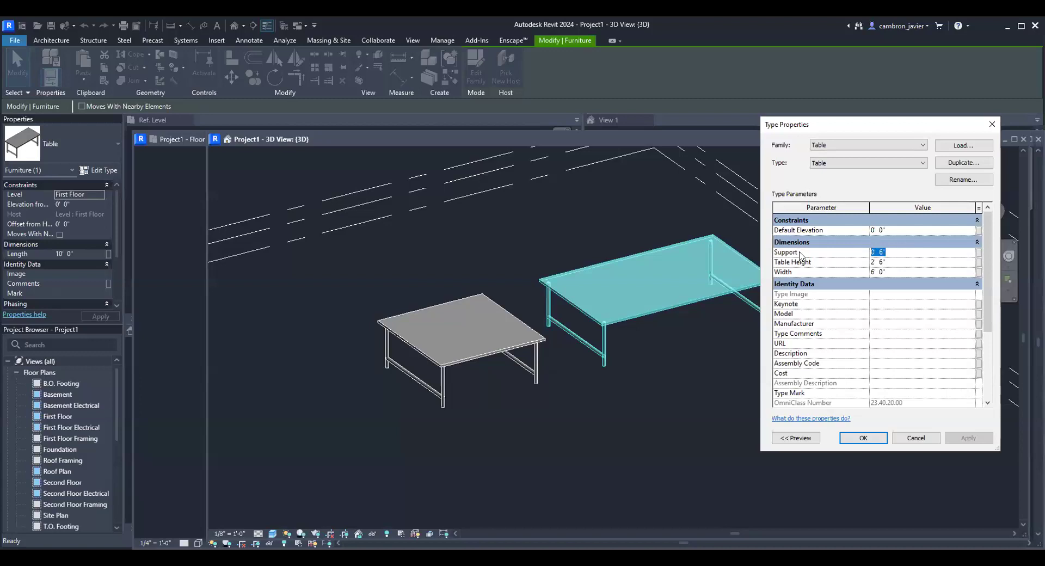
text(1)
key(Tab)
text(4)
click(968, 438)
click(863, 438)
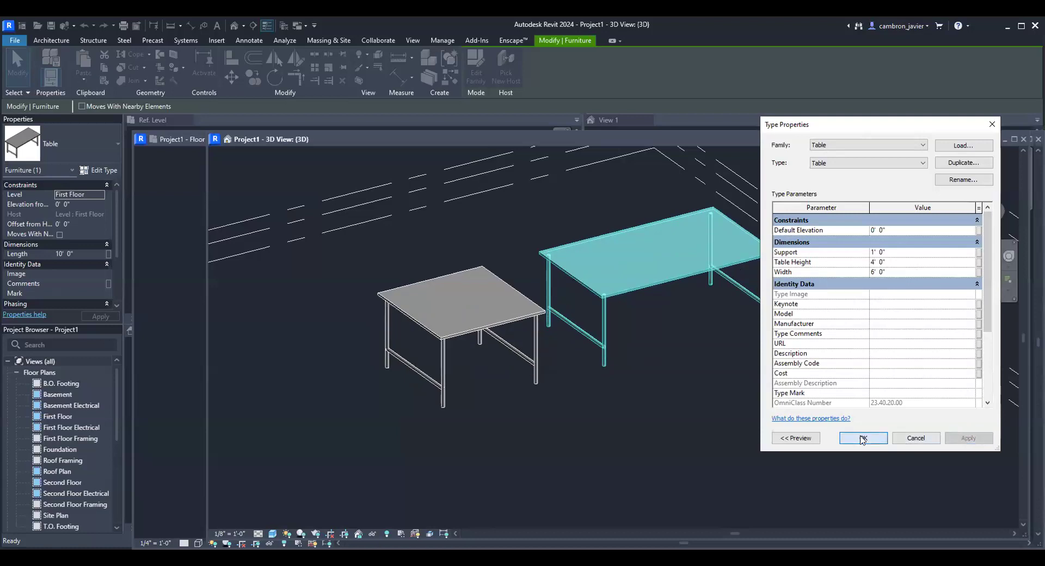
key(Escape)
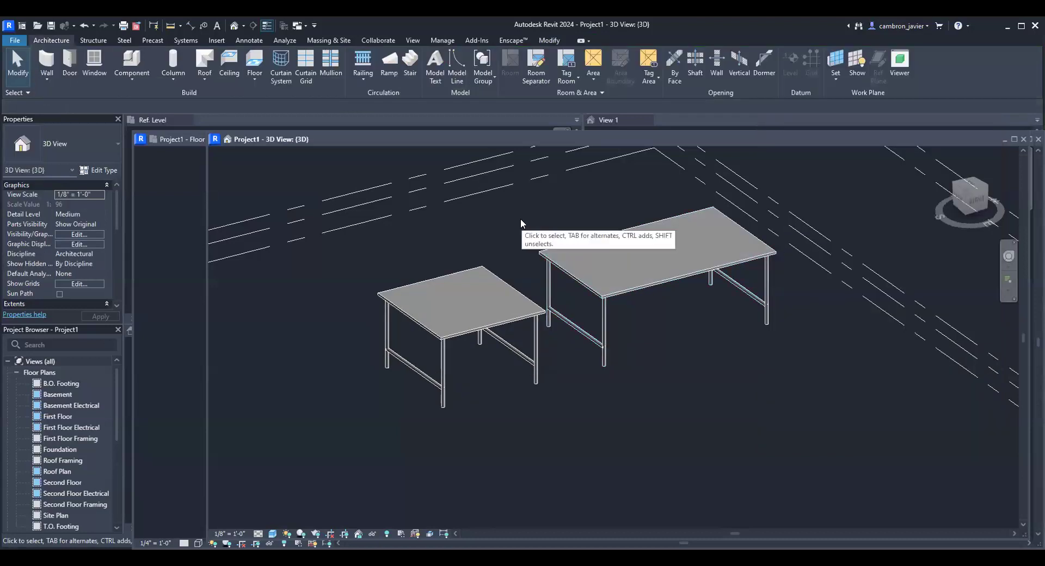